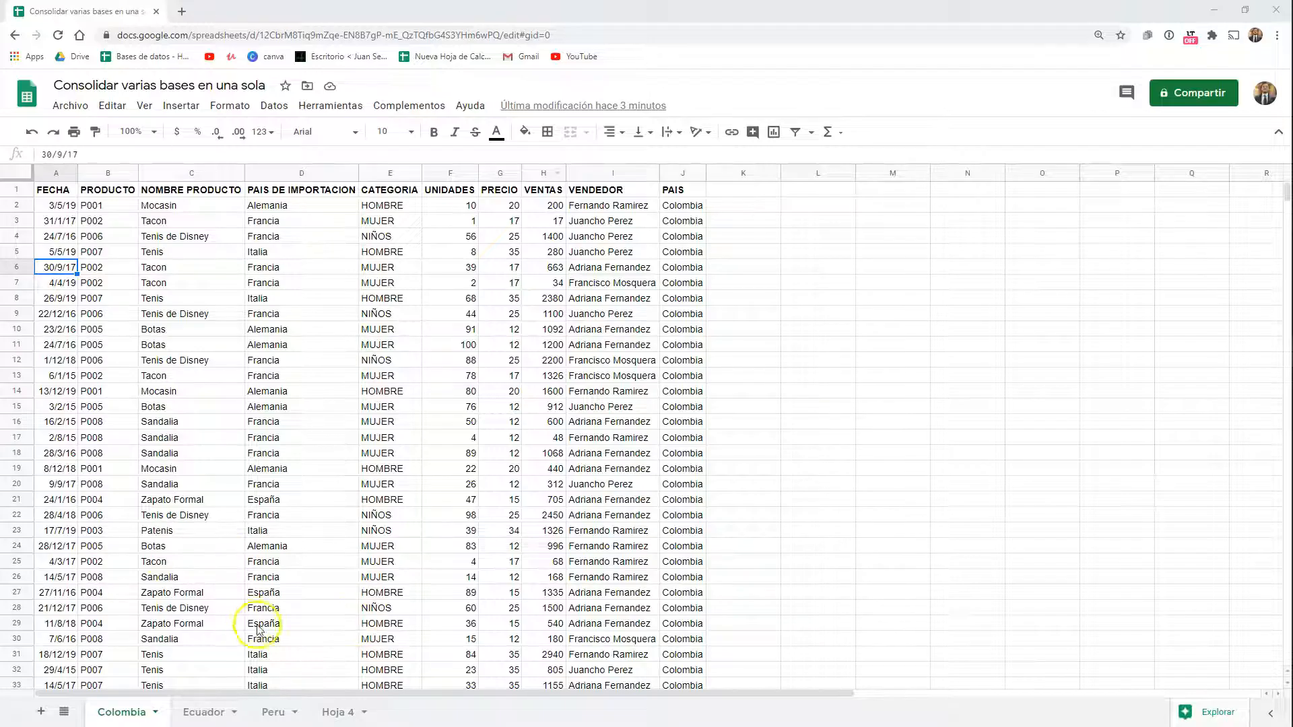
# - Compare the column headers and data layout across the Colombia, Ecuador and Peru sheets
pyautogui.click(205, 708)
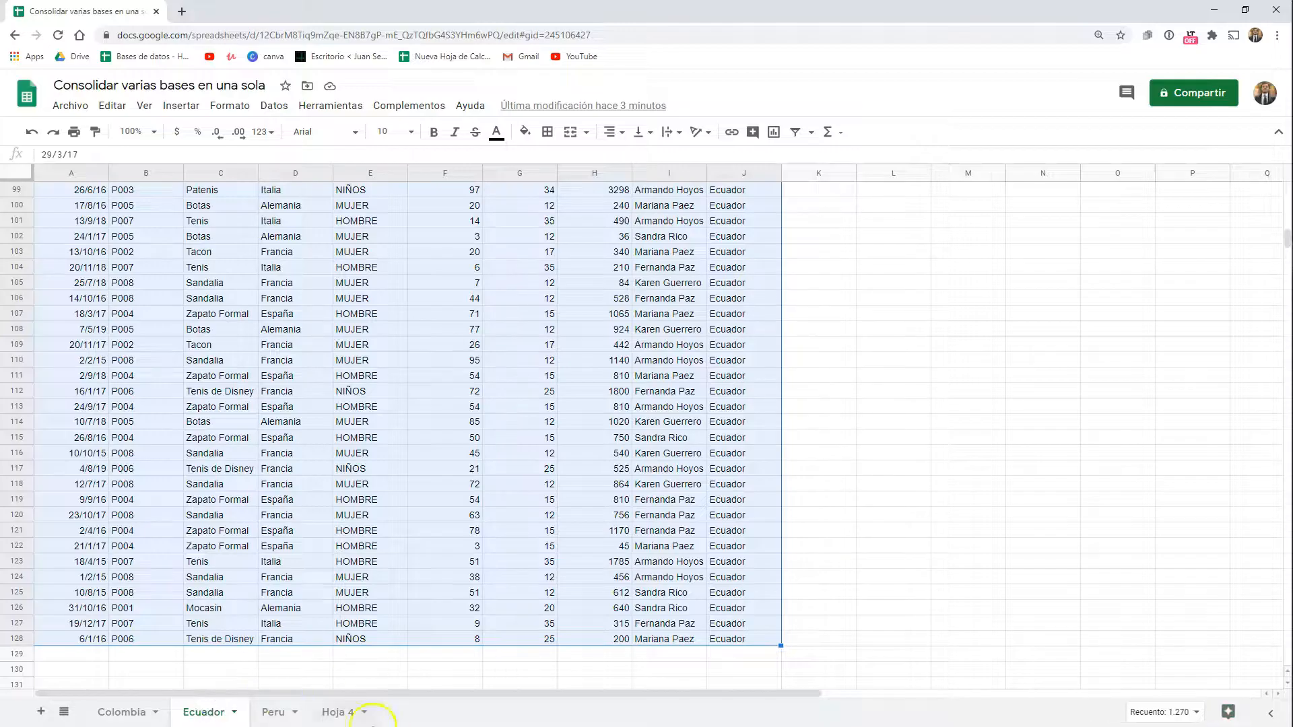
pyautogui.click(270, 712)
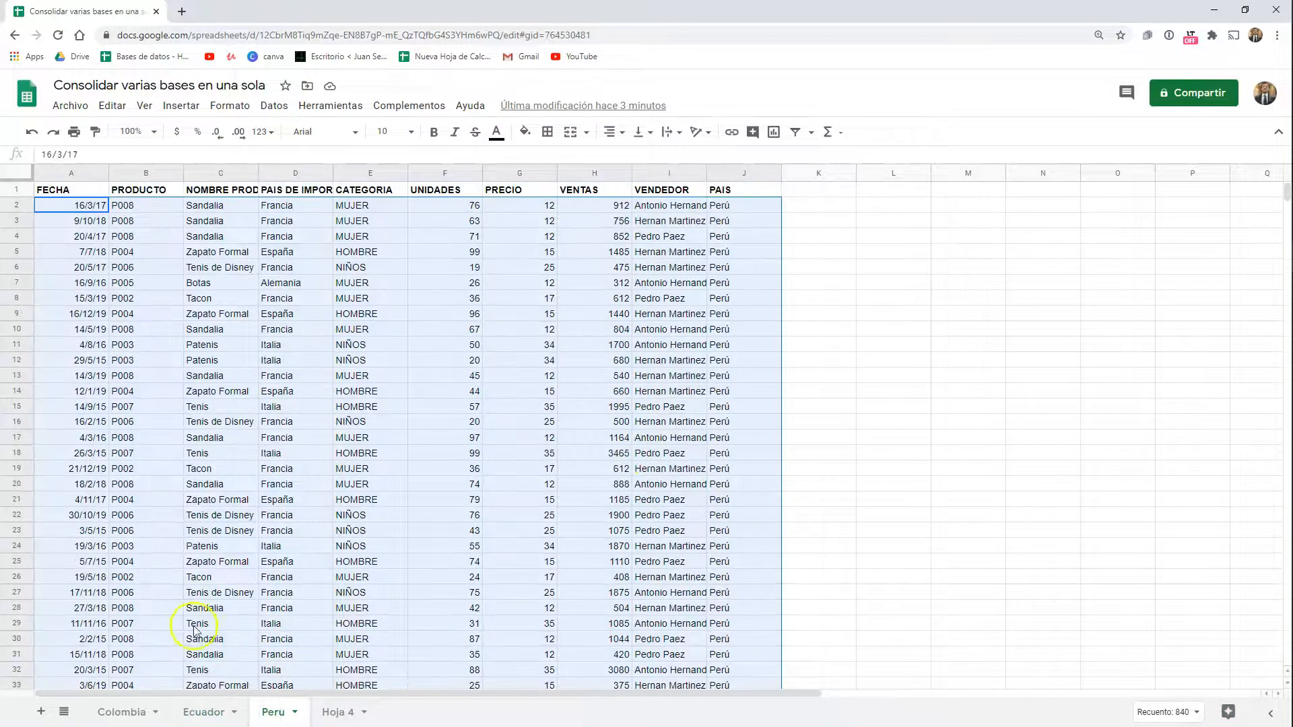
pyautogui.click(120, 710)
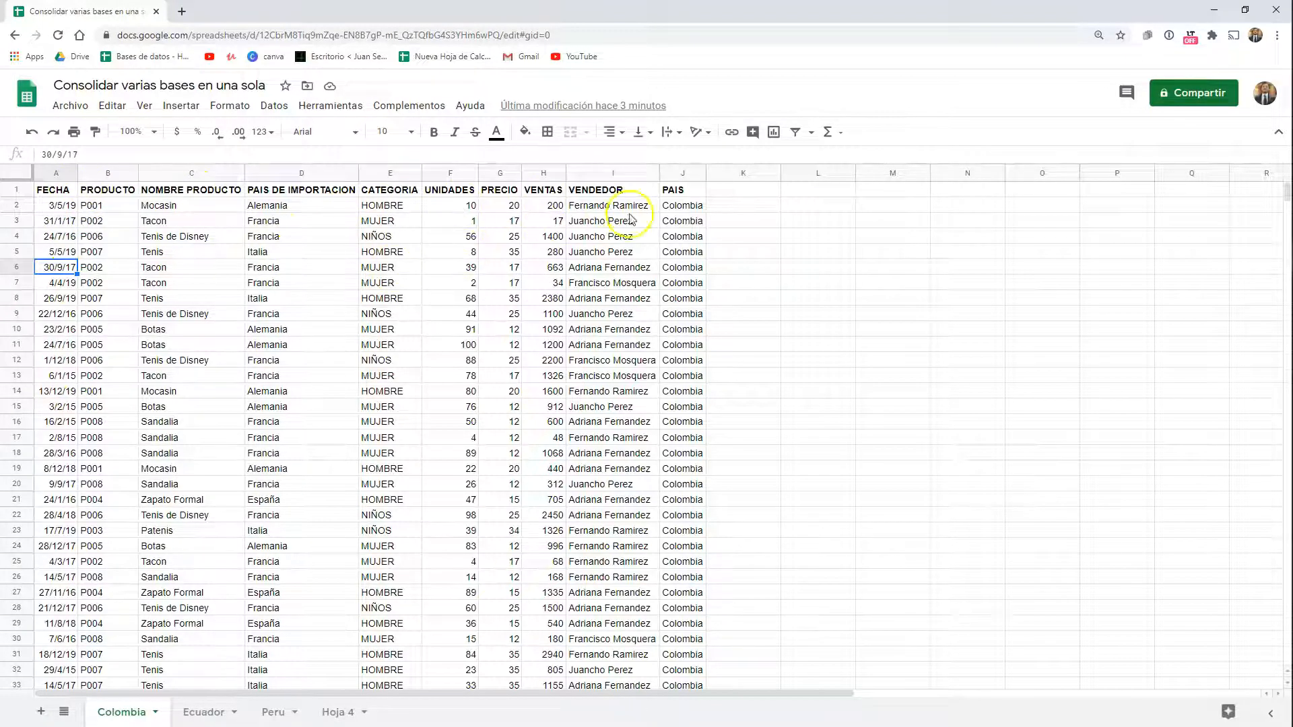
pyautogui.click(199, 712)
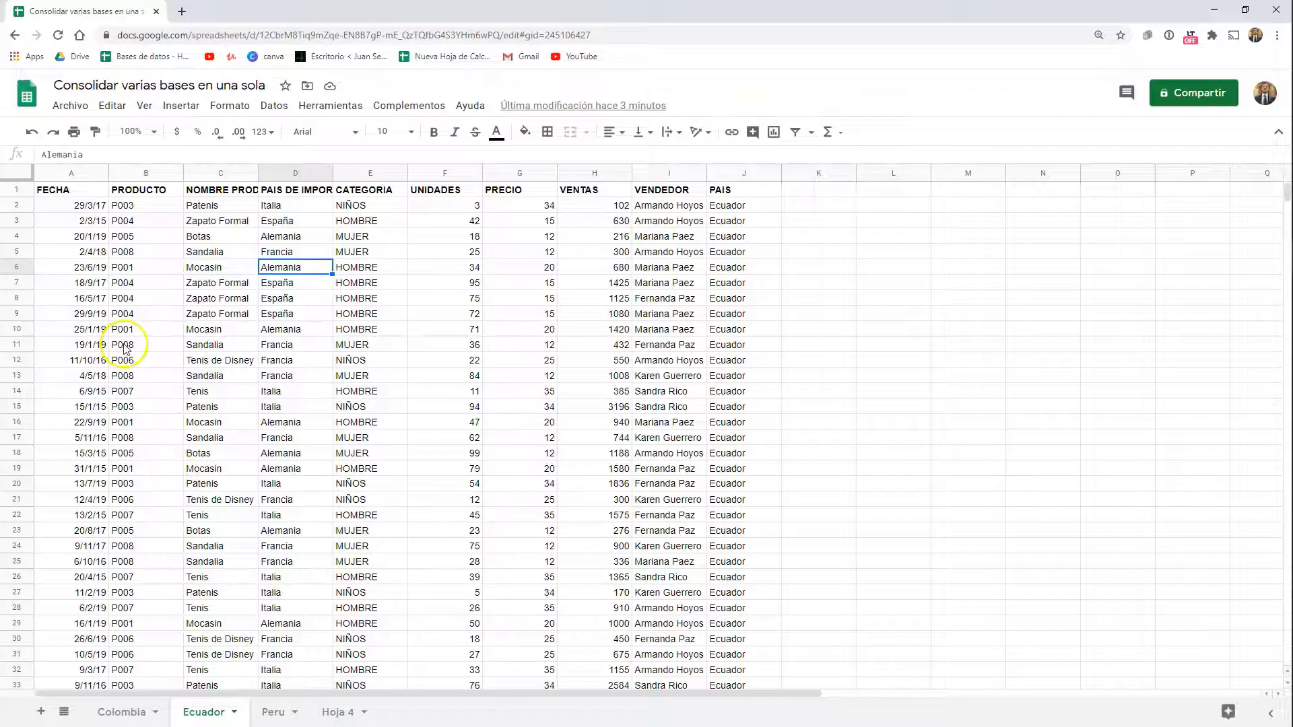
pyautogui.moveTo(86, 195); pyautogui.dragTo(741, 192)
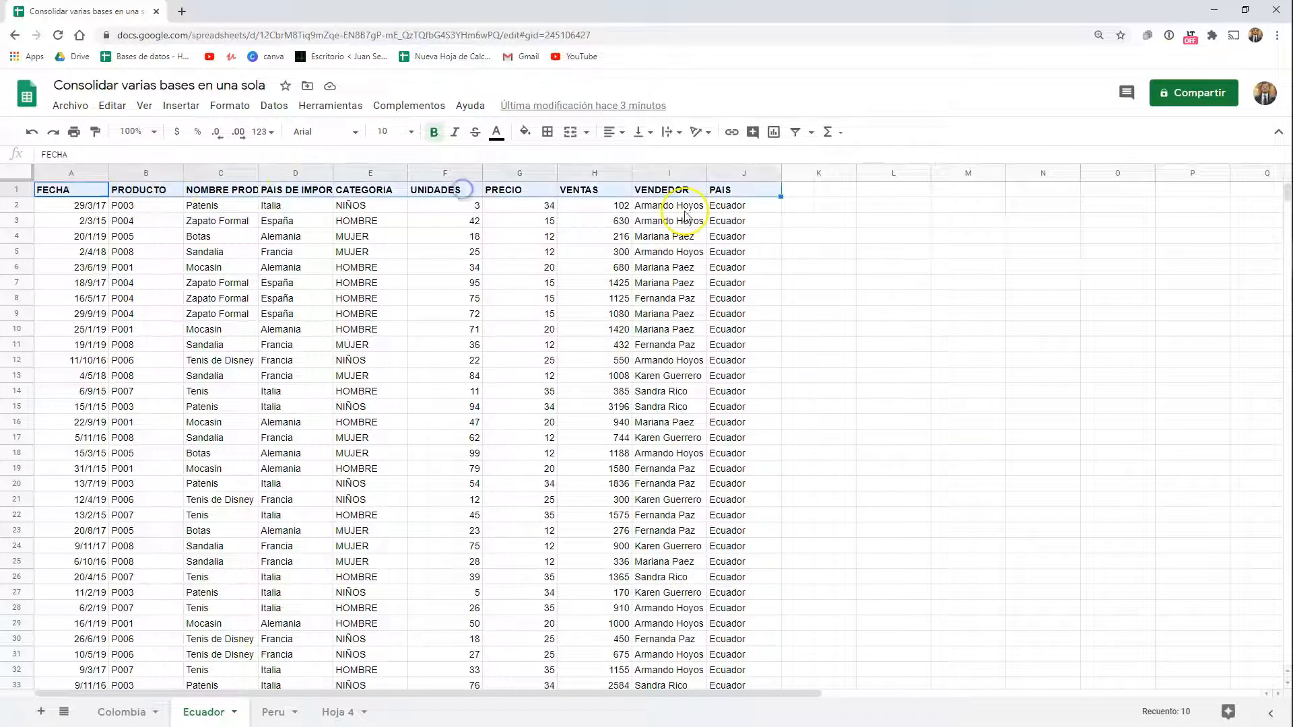
pyautogui.click(685, 208)
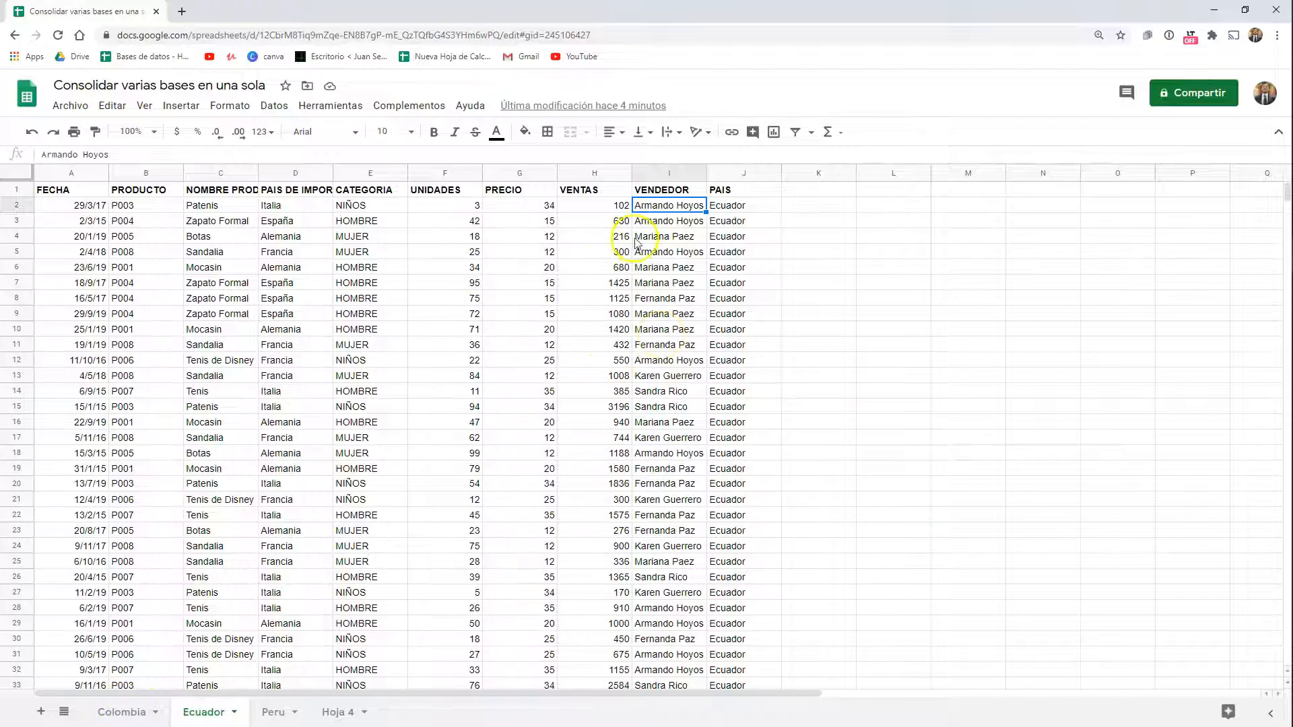
pyautogui.click(122, 712)
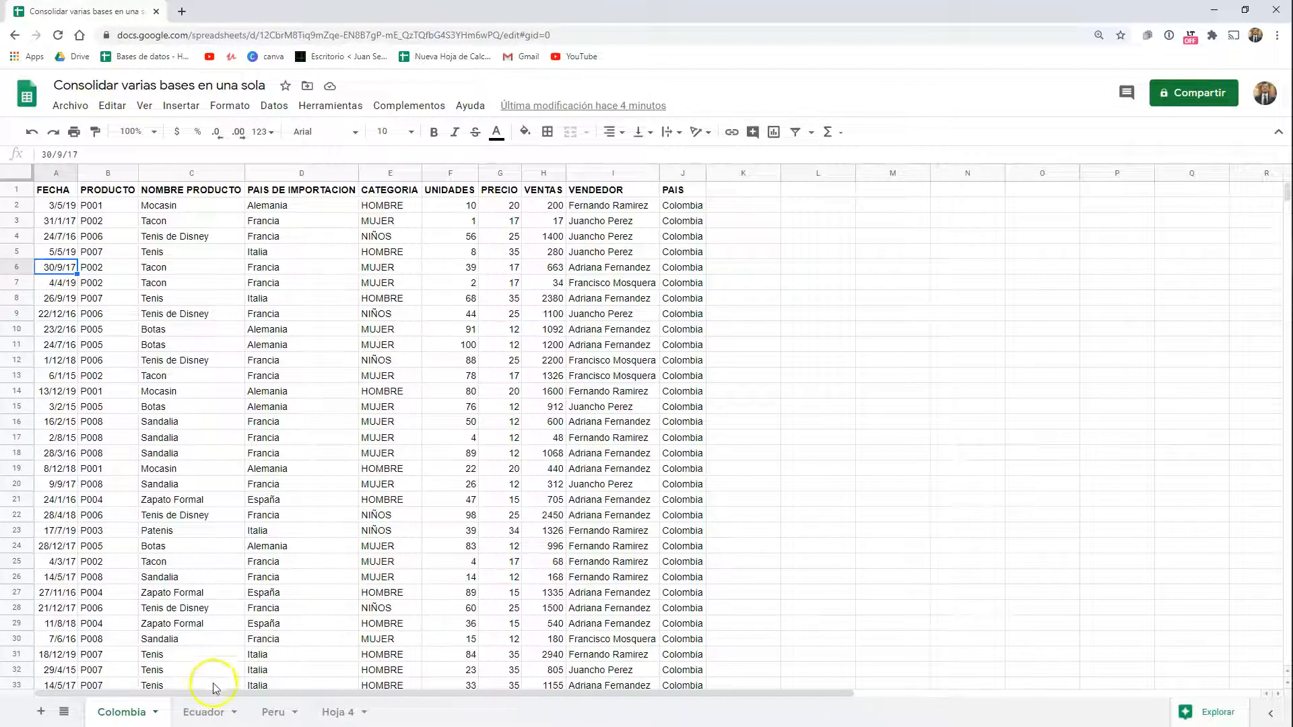
pyautogui.click(206, 714)
pyautogui.click(269, 711)
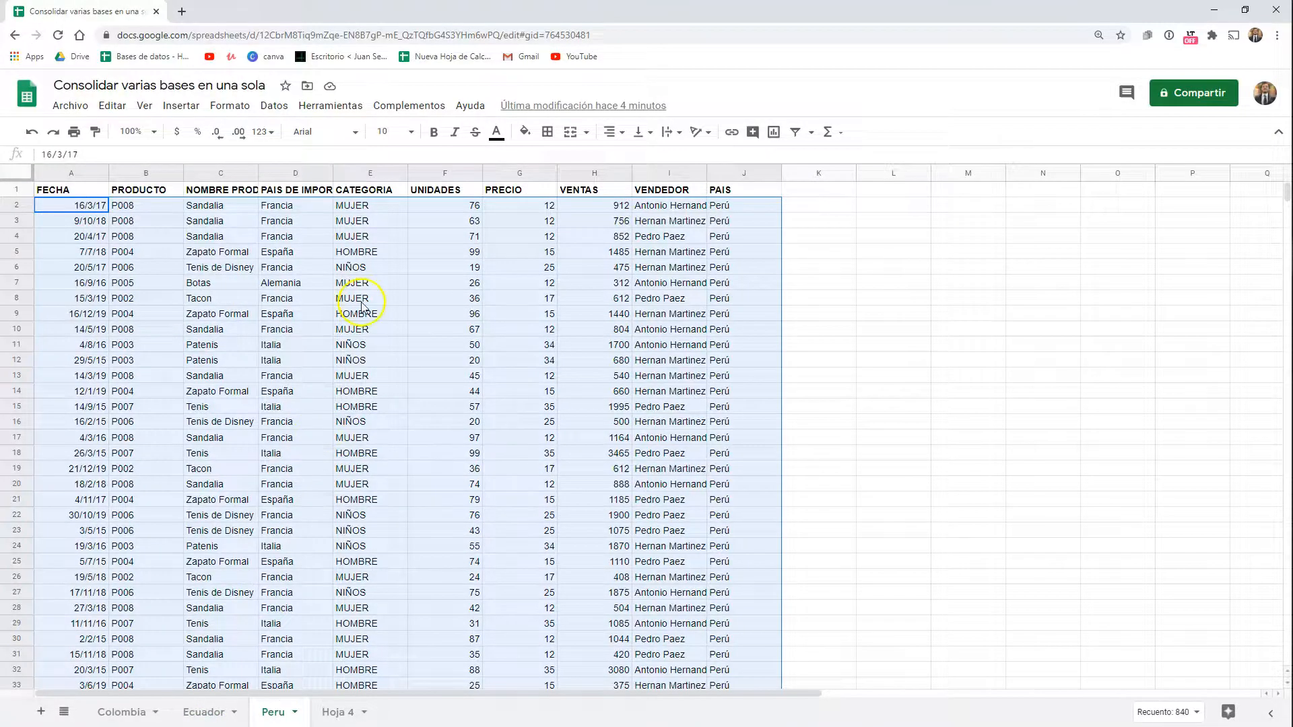
pyautogui.click(348, 254)
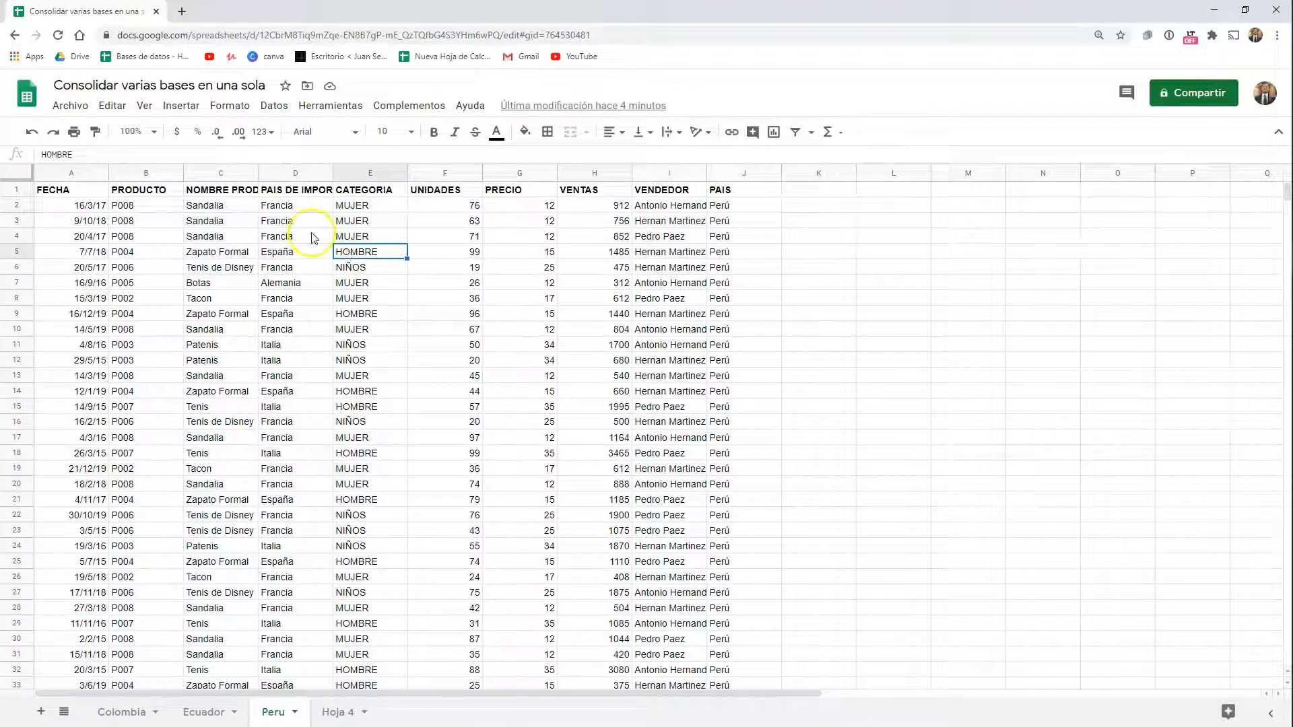
# - Check where the data ends on the Peru, Ecuador and Colombia sheets
pyautogui.scroll(-18, 362, 519)
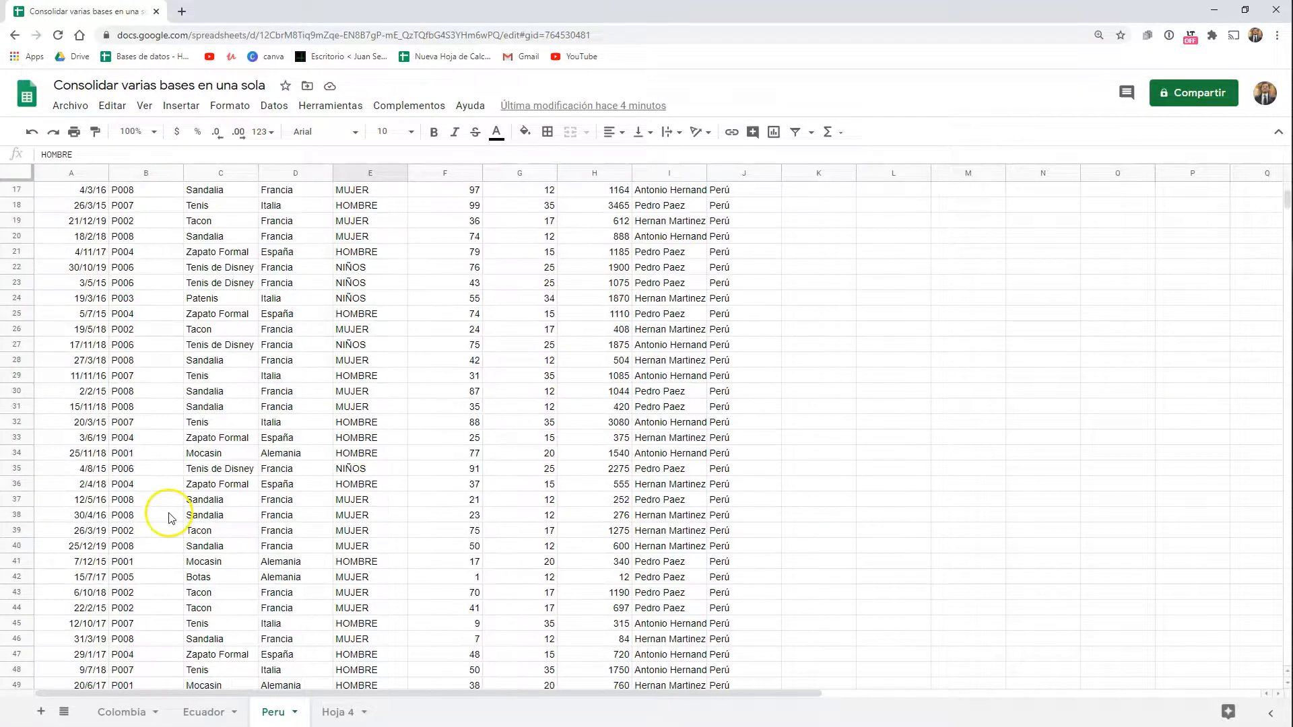
pyautogui.click(66, 361)
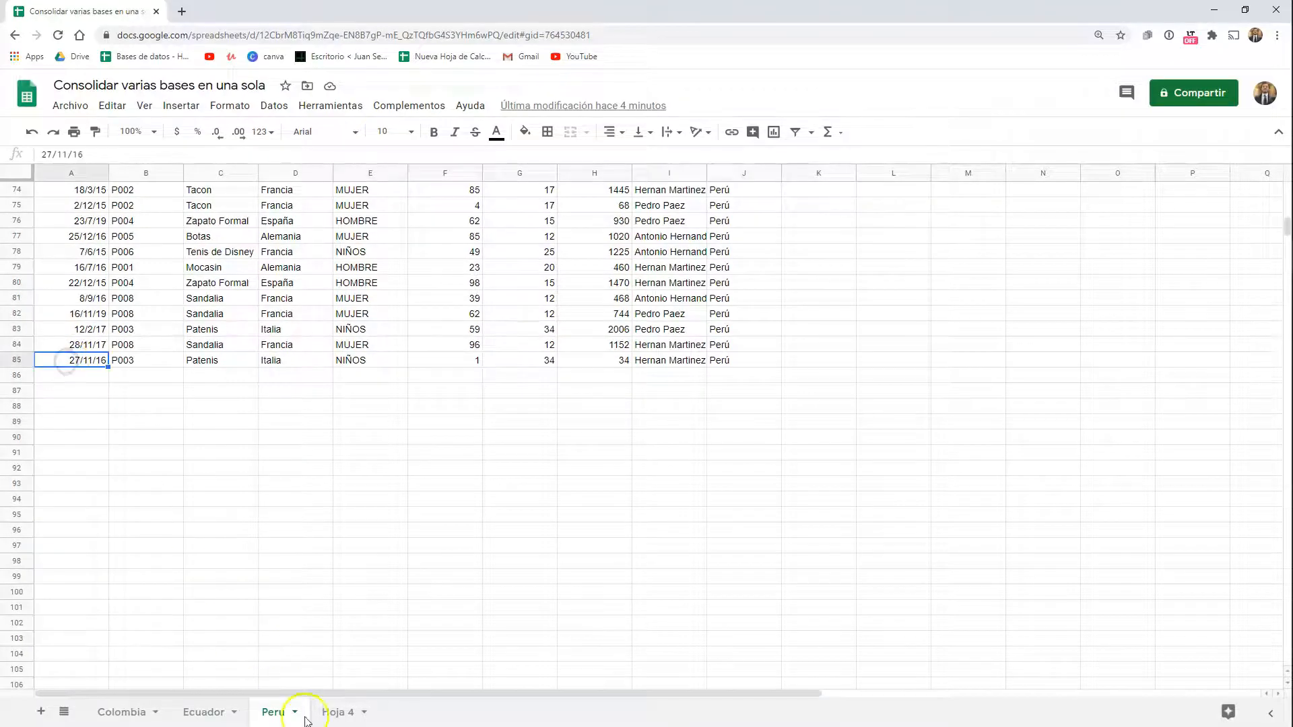
pyautogui.click(203, 712)
pyautogui.scroll(-20, 97, 499)
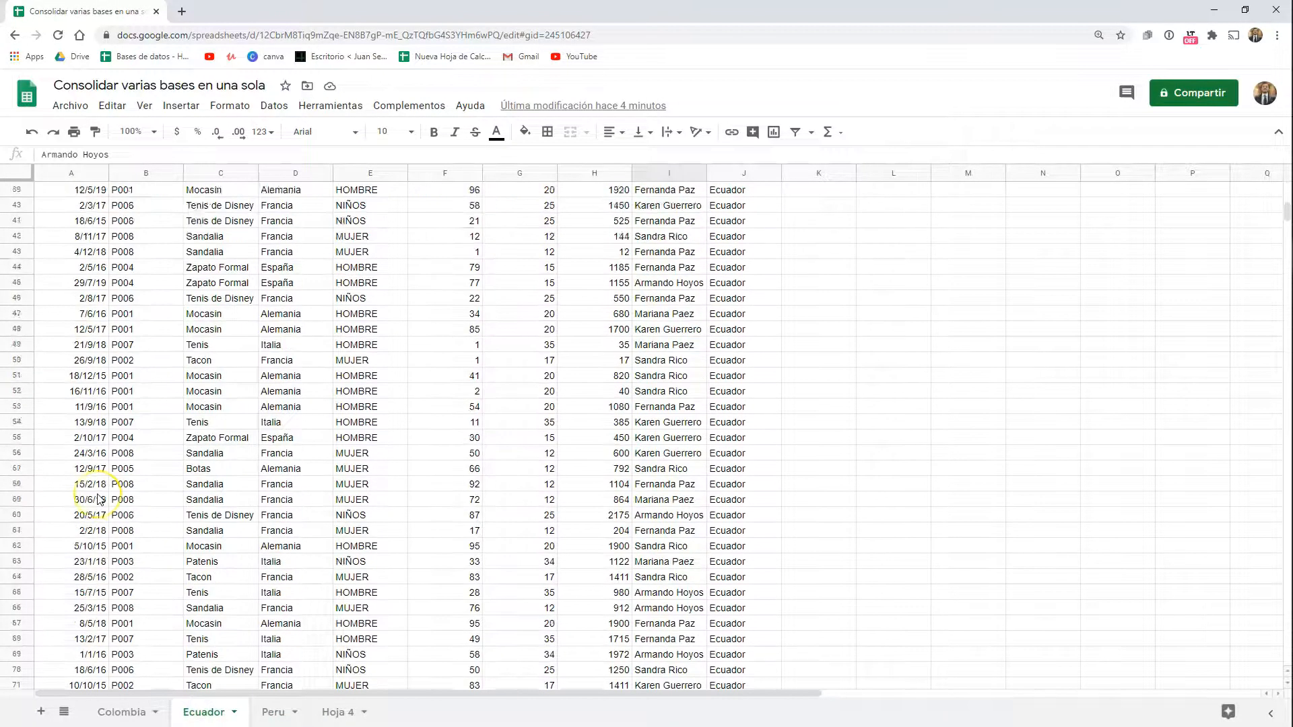
pyautogui.click(74, 577)
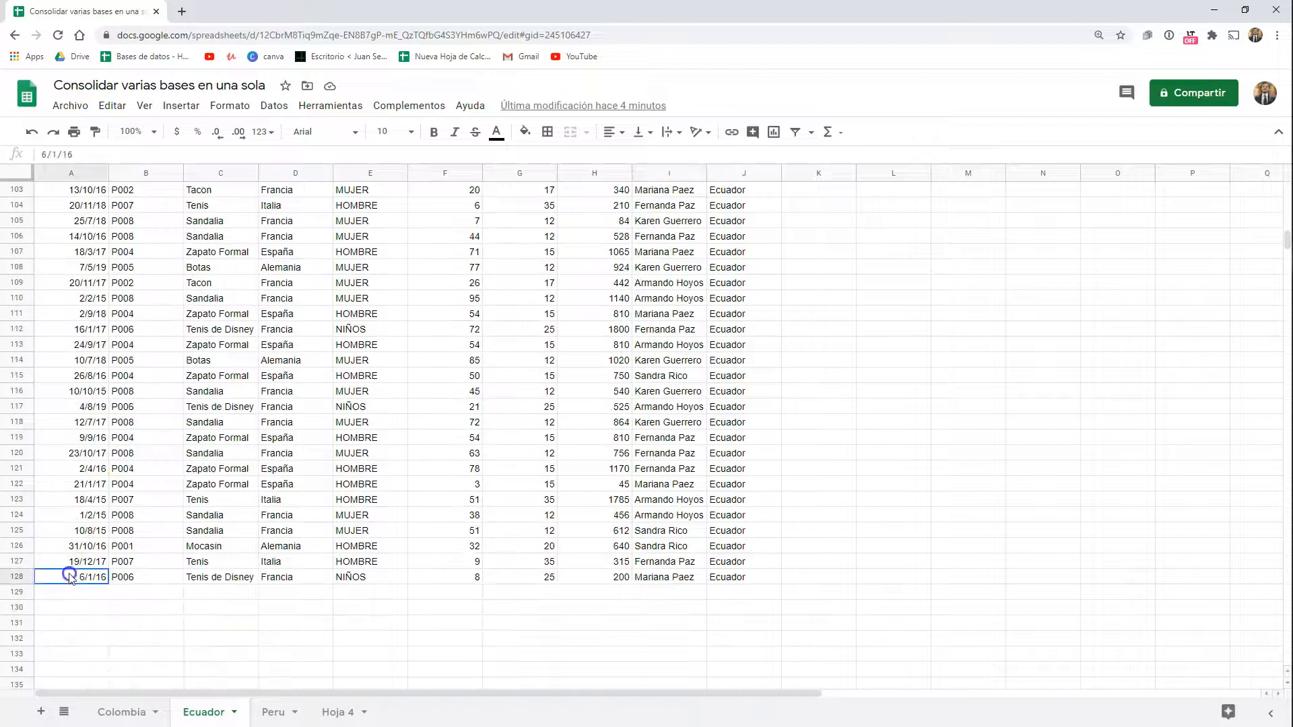
pyautogui.click(121, 712)
pyautogui.click(93, 485)
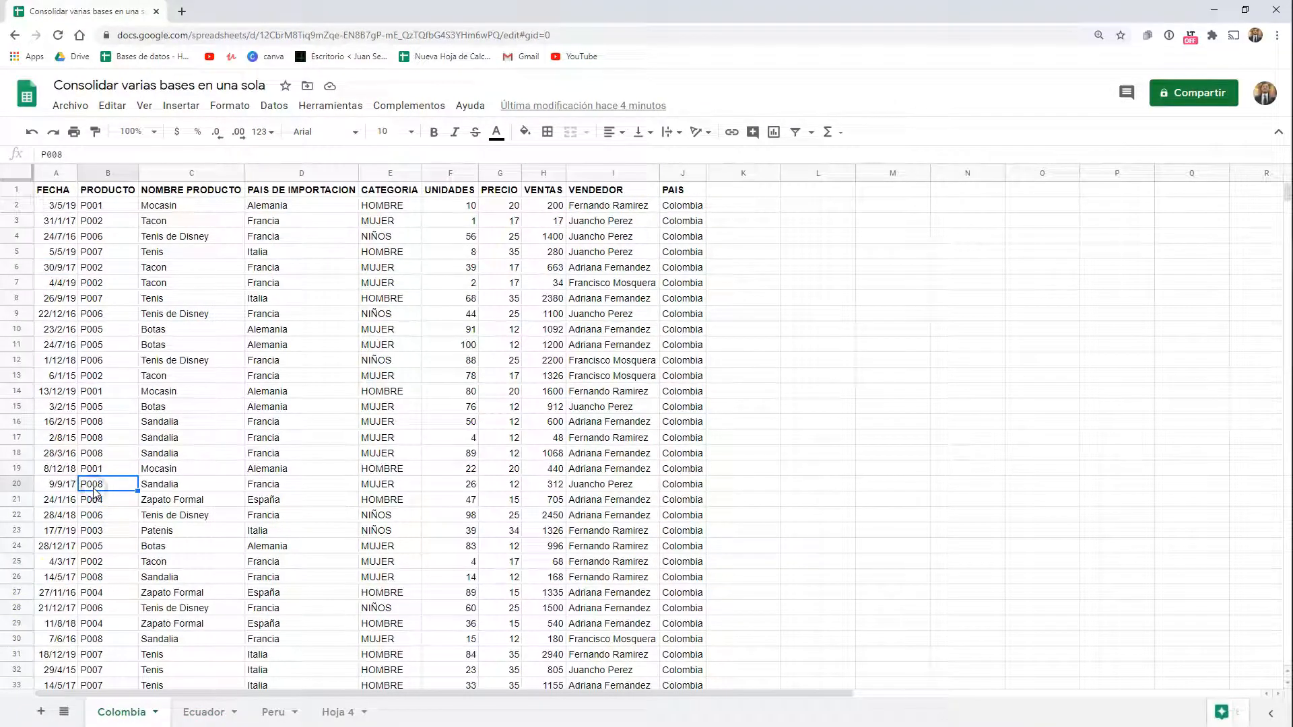
pyautogui.hotkey('ctrl', 'Down')
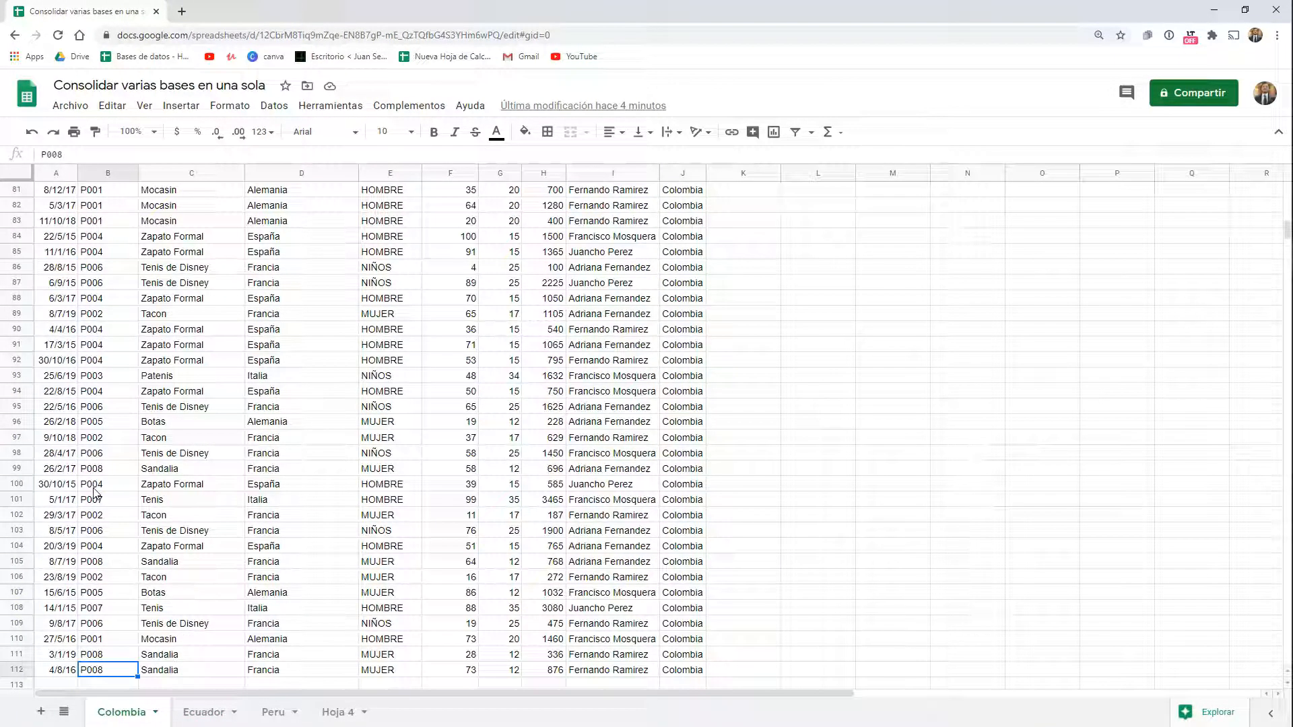
# - Open the Hoja 4 sheet and try starting an array formula with ={ in cell A1
pyautogui.click(344, 712)
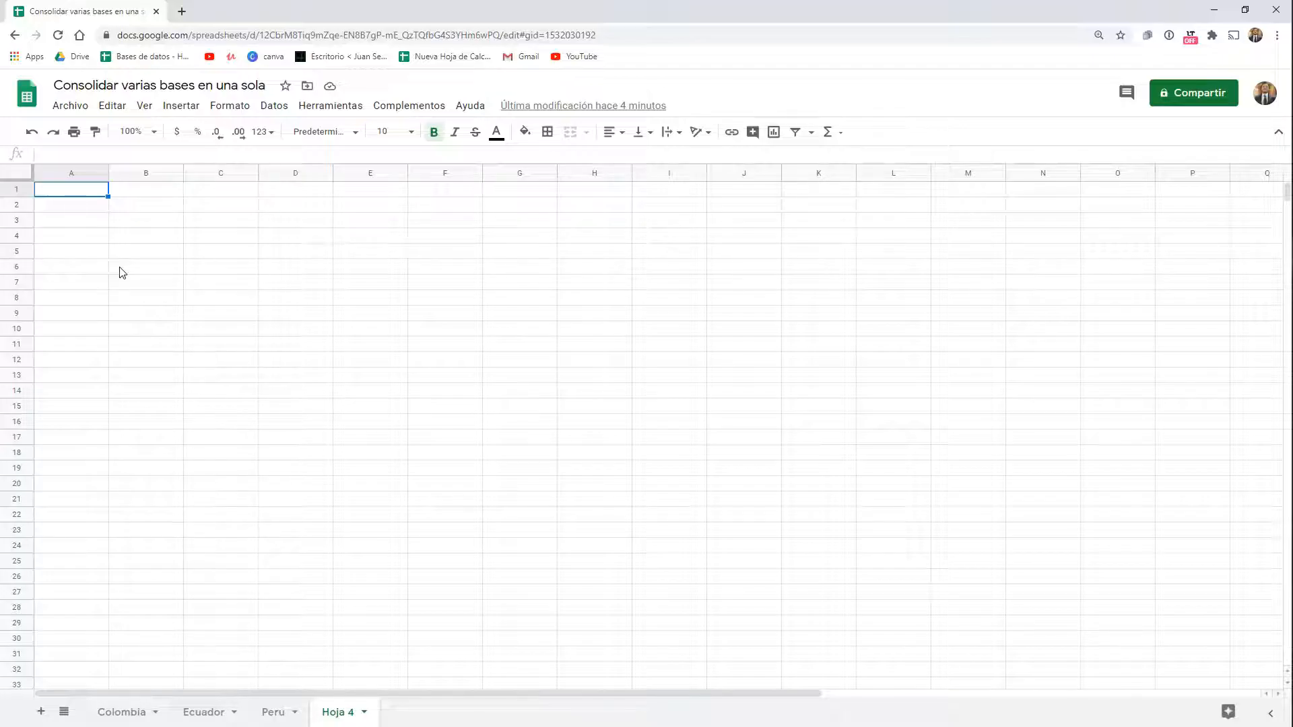
pyautogui.write('={')
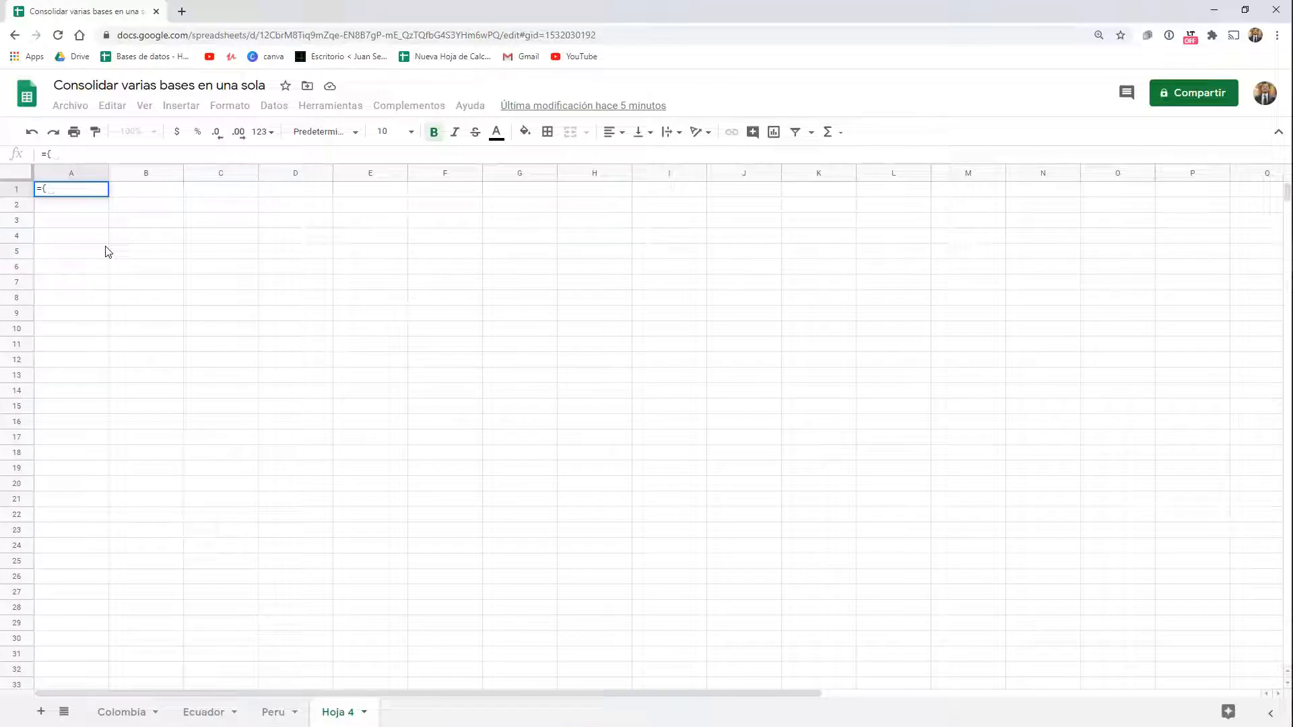
pyautogui.press('Escape')
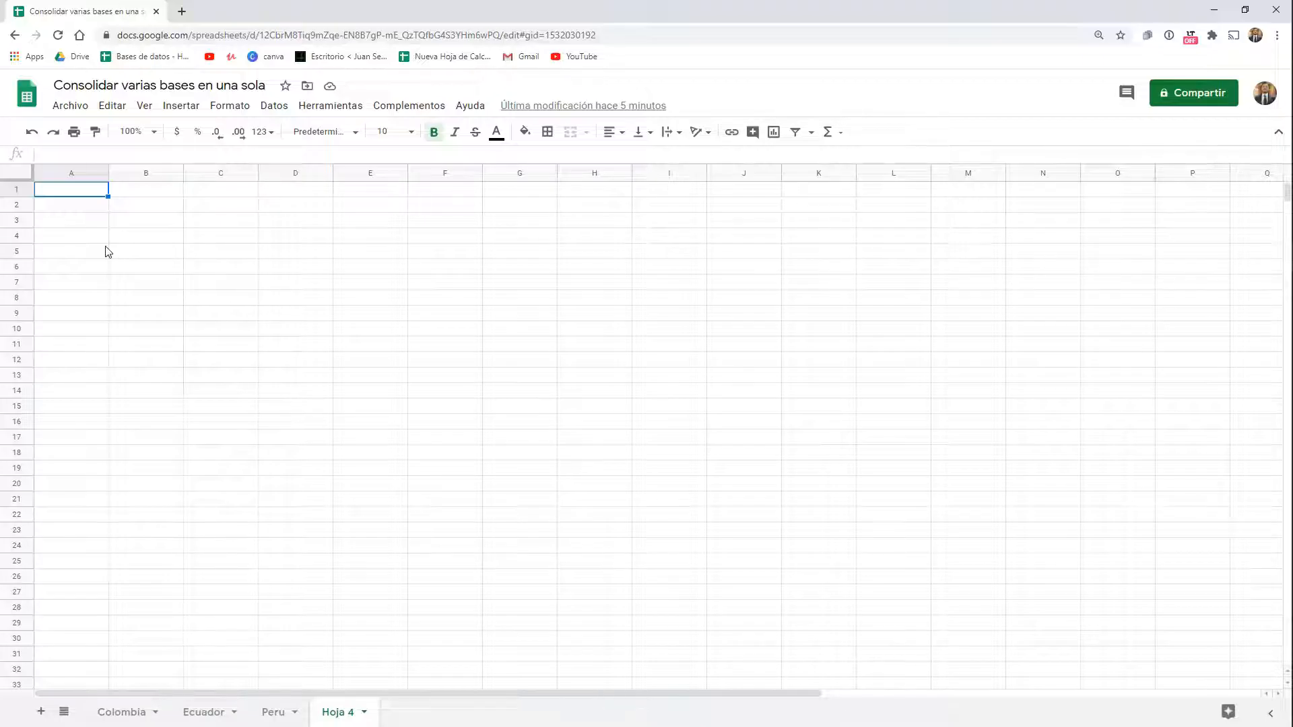
# - Enter the separators ; in A1 and \ in A2, and set the sheet zoom to 200%
pyautogui.write(';')
pyautogui.press('Return')
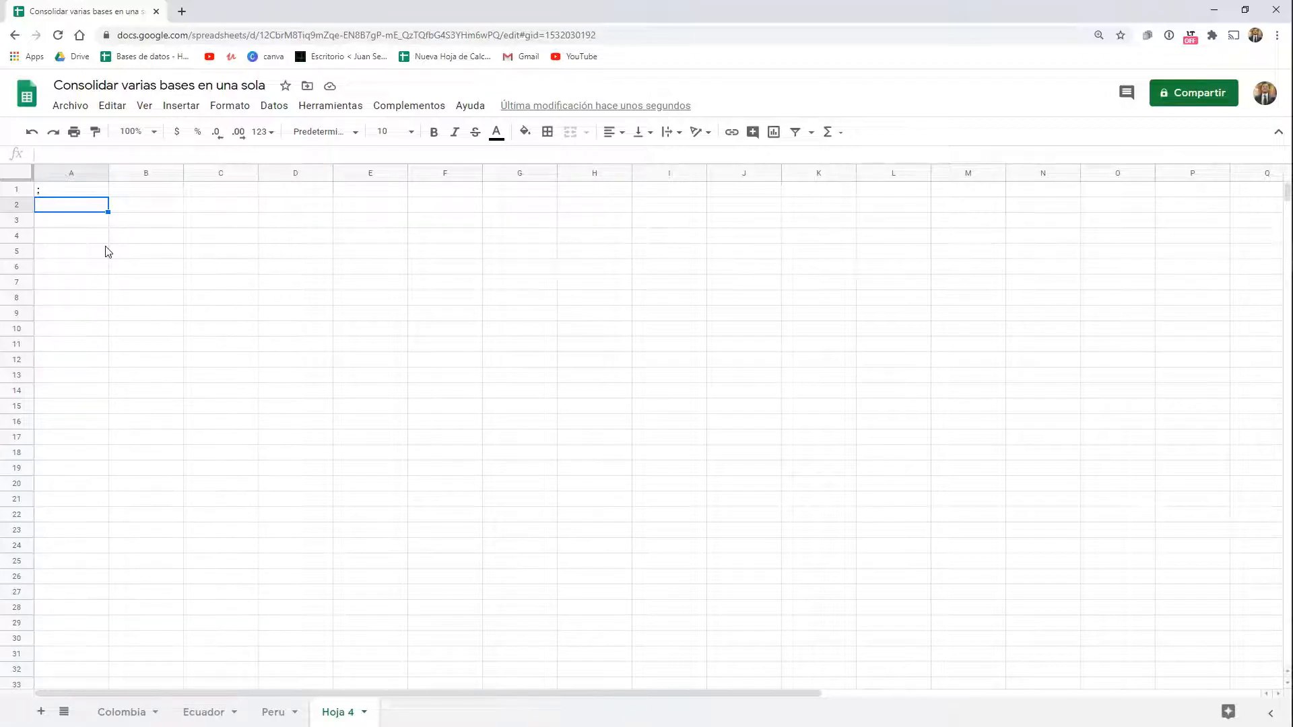
pyautogui.write('\\')
pyautogui.click(141, 132)
pyautogui.click(134, 300)
pyautogui.click(98, 212)
pyautogui.click(91, 245)
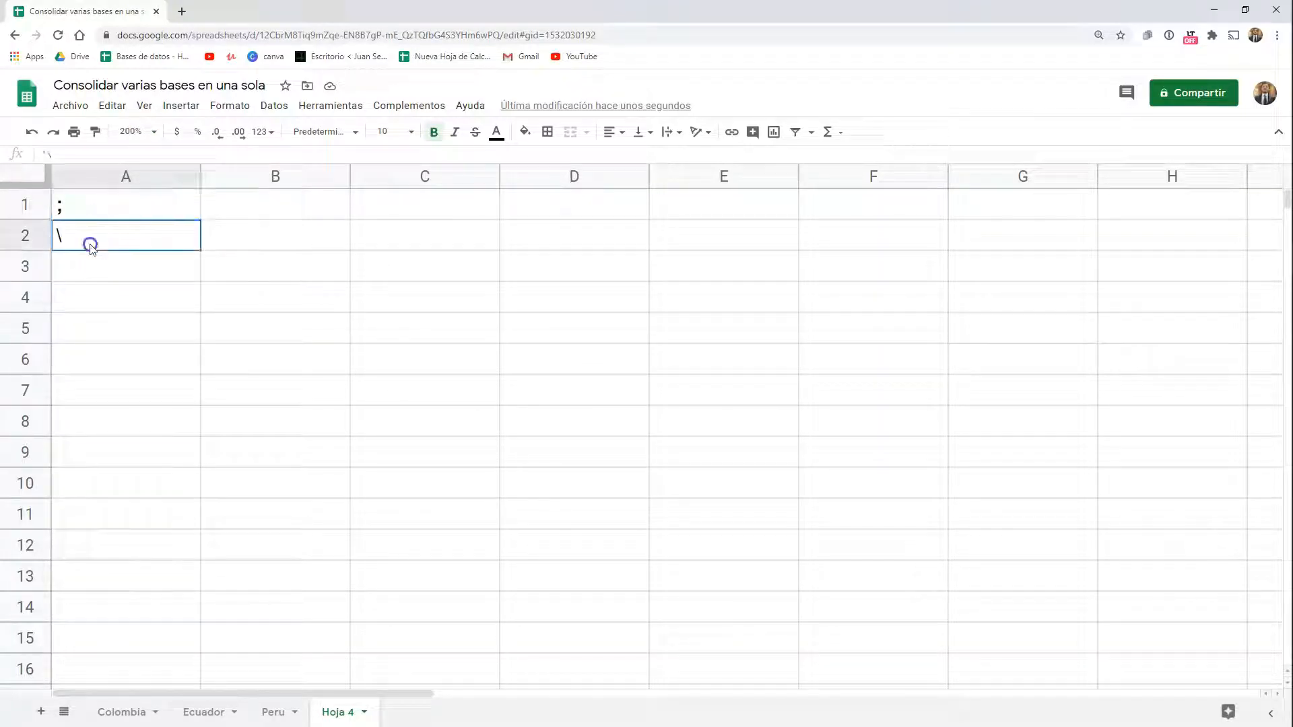
# - Enter the alternative separators ; in B1 and , in B2
pyautogui.click(243, 210)
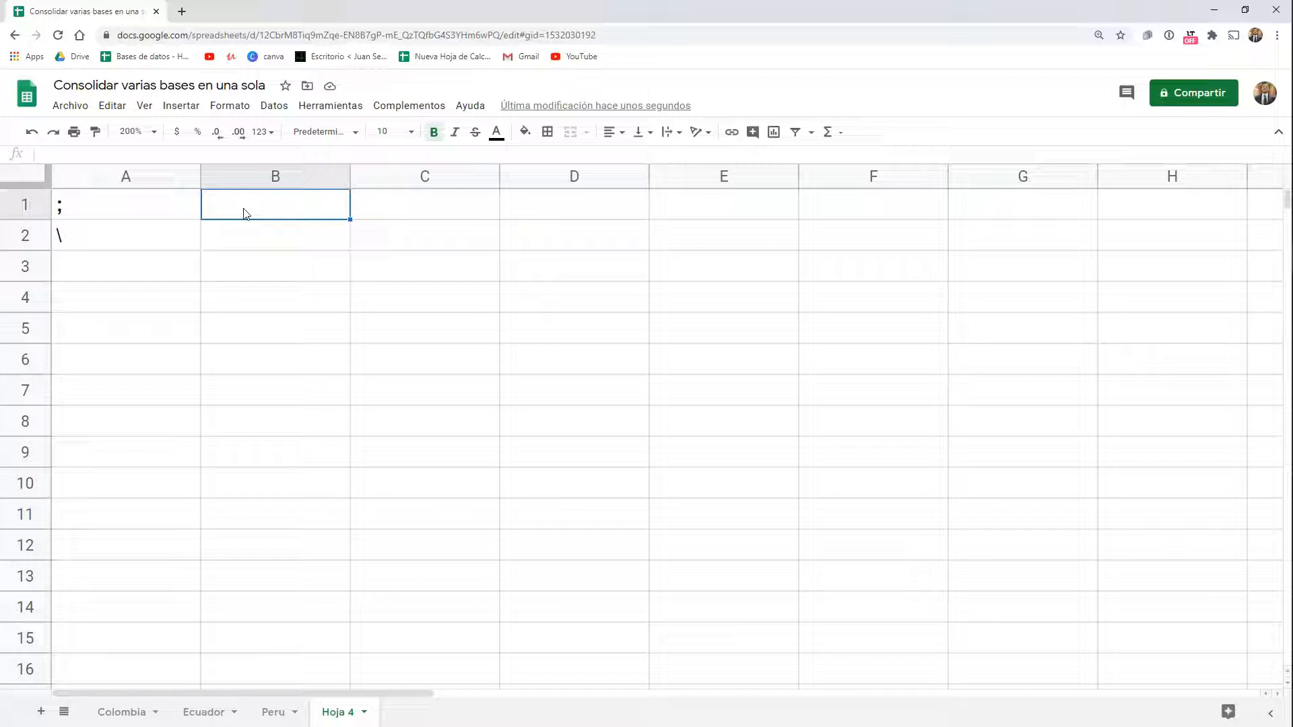
pyautogui.write(';')
pyautogui.press('Return')
pyautogui.write(',')
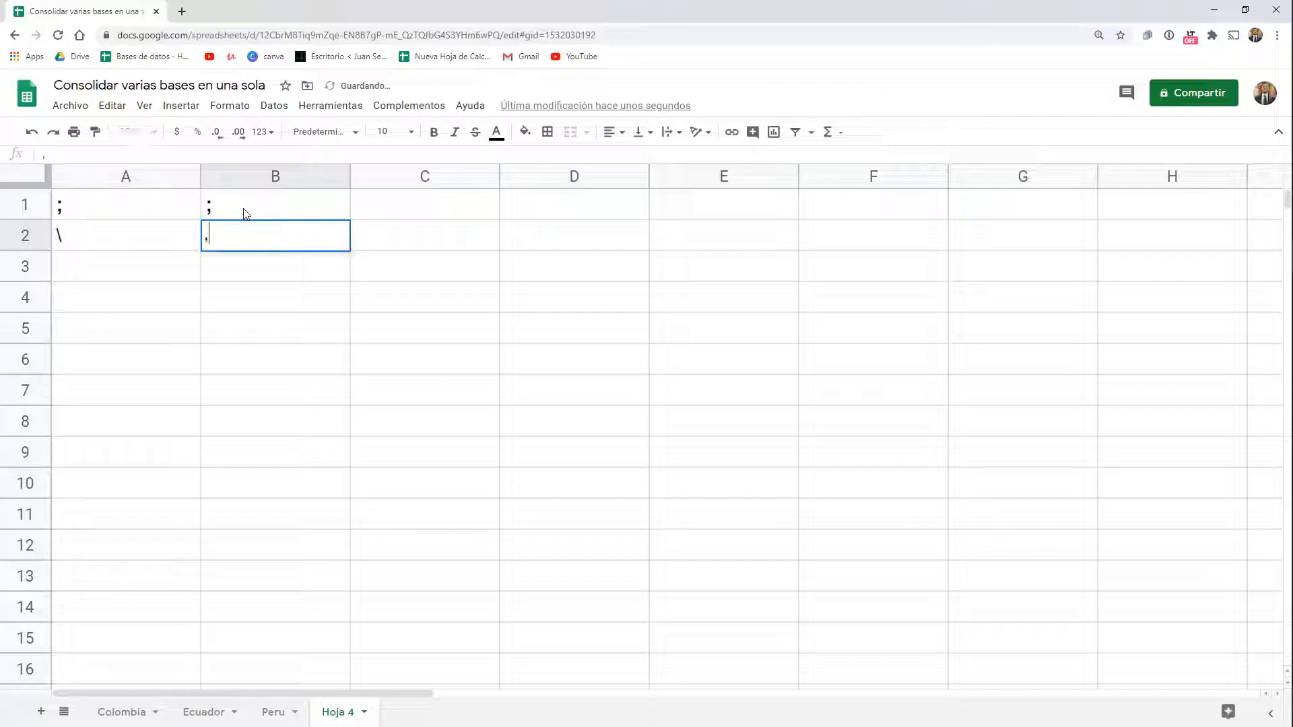
pyautogui.press('Return')
# - Fill in sample values 2 and 3 in A4:B4, and 4 and 5 in A5:B5
pyautogui.click(155, 303)
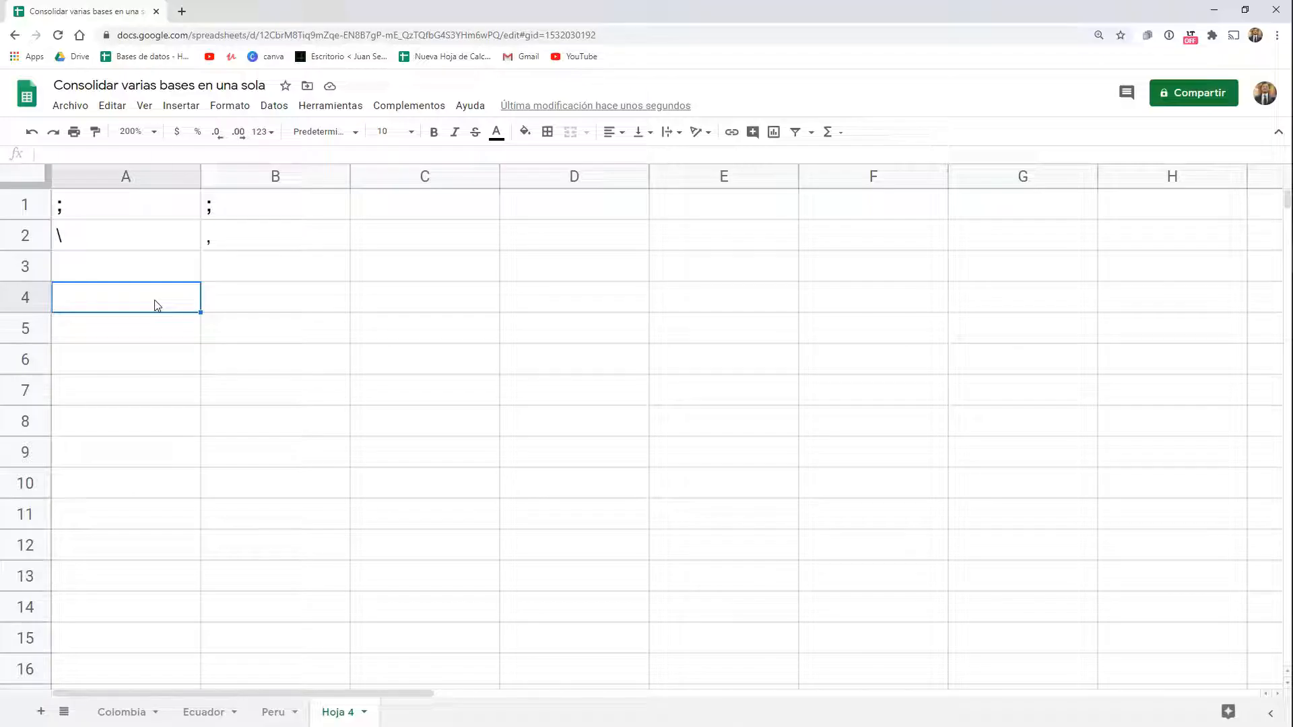
pyautogui.write('2')
pyautogui.press('Tab')
pyautogui.write('3')
pyautogui.press('Return')
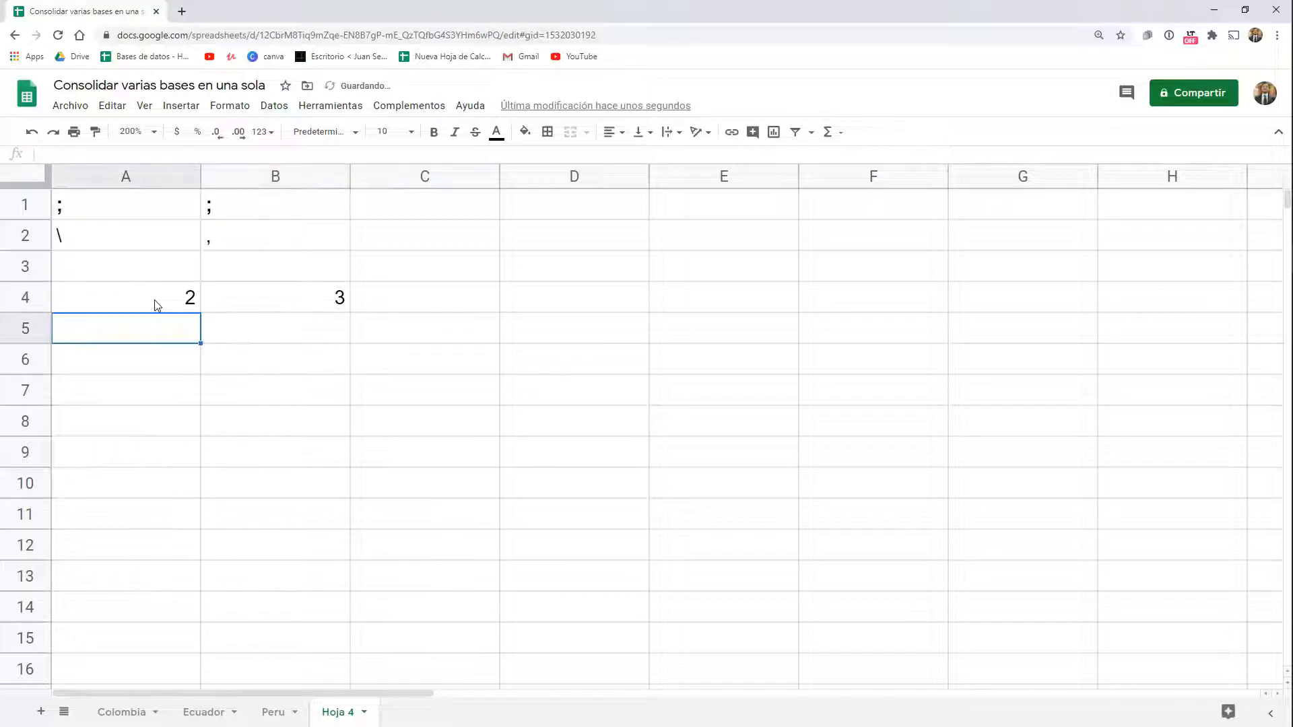
pyautogui.write('4')
pyautogui.press('Tab')
pyautogui.write('5')
pyautogui.press('Tab')
pyautogui.press('Right')
pyautogui.press('Up')
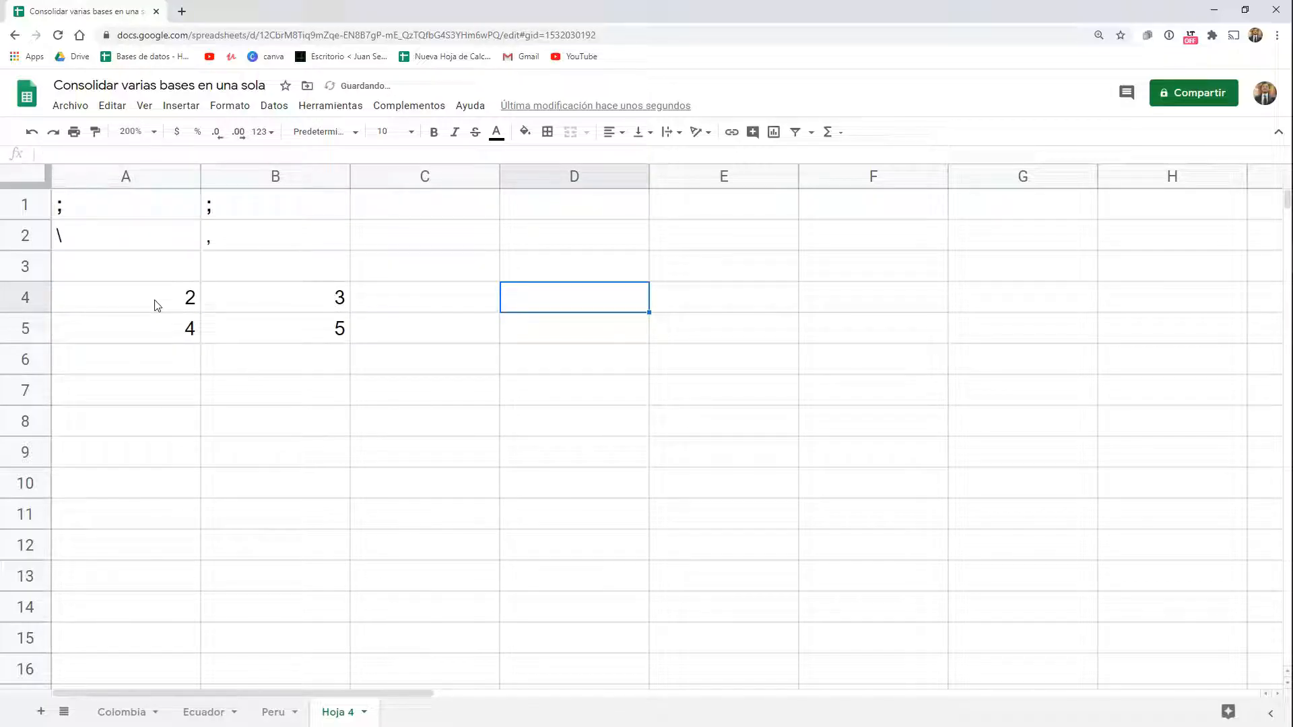
# - In D4, enter an array formula that stacks A5:B5 above A4:B4 using a semicolon separator
pyautogui.press('Left')
pyautogui.press('Left')
pyautogui.press('Right')
pyautogui.press('Left')
pyautogui.press('Left')
pyautogui.press('Right')
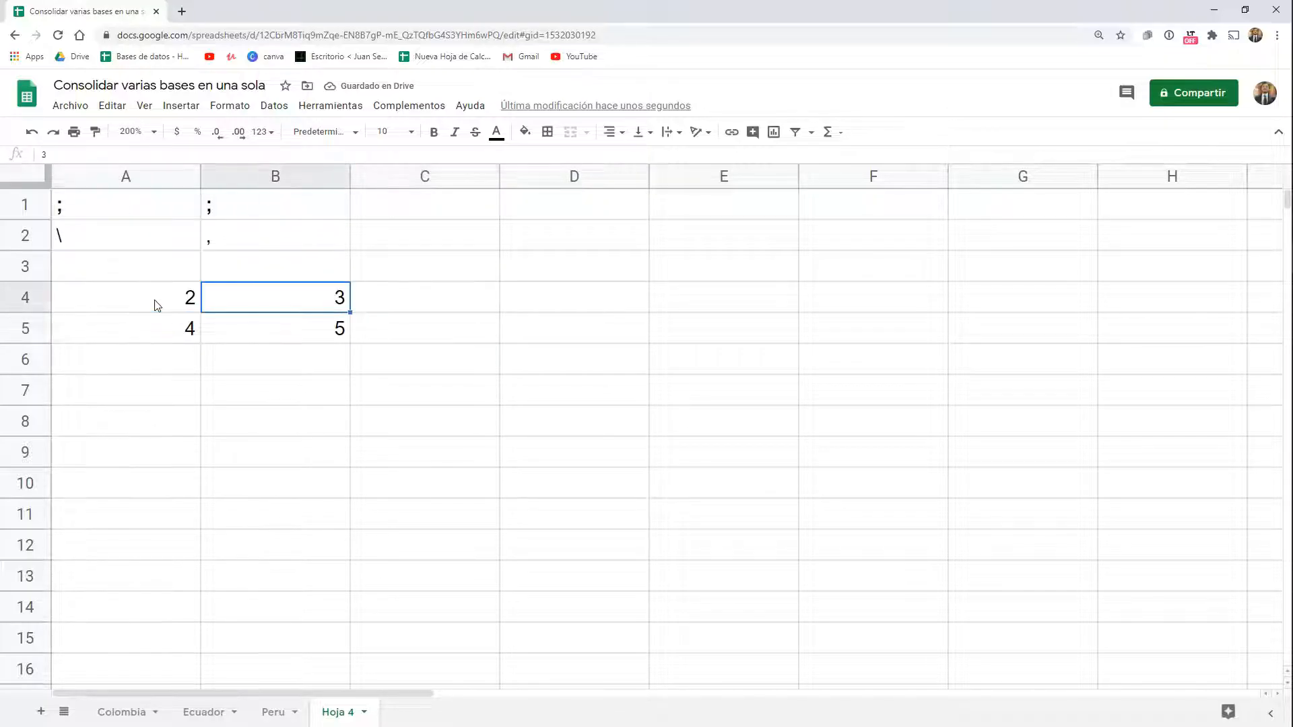
pyautogui.press('Right')
pyautogui.press('Right')
pyautogui.write('={')
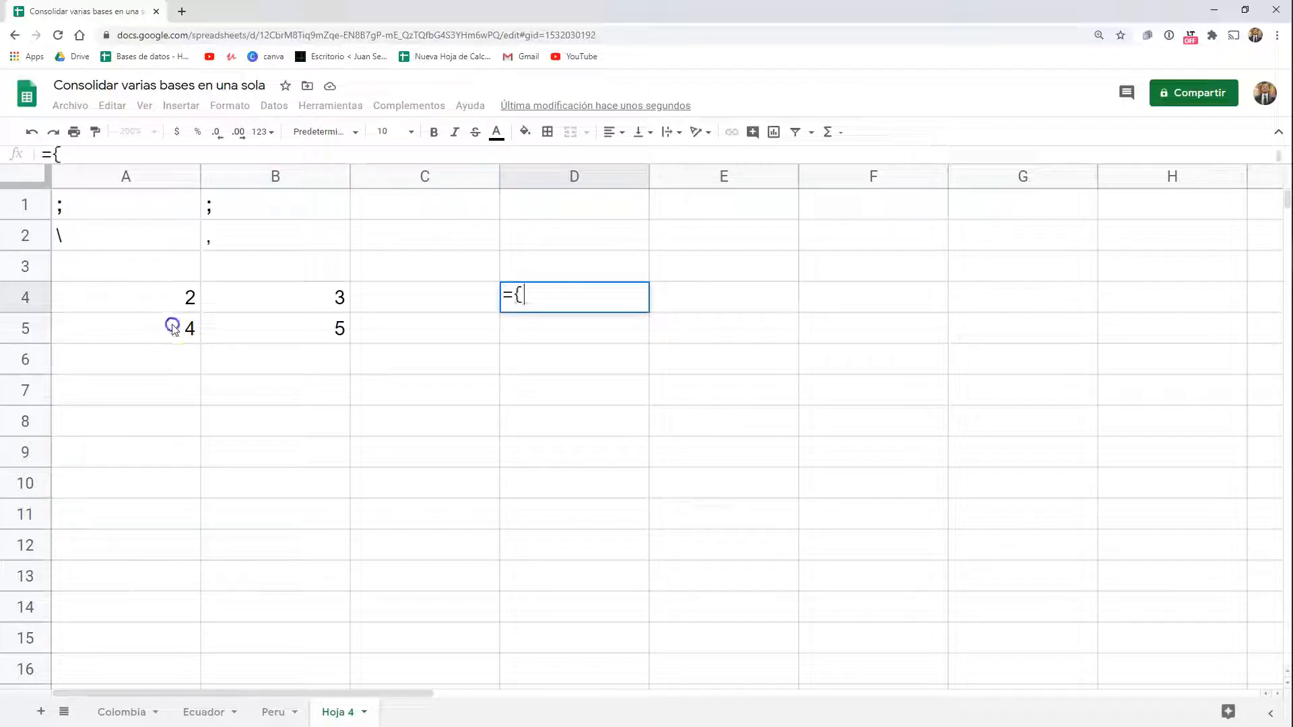
pyautogui.moveTo(173, 326); pyautogui.dragTo(236, 326)
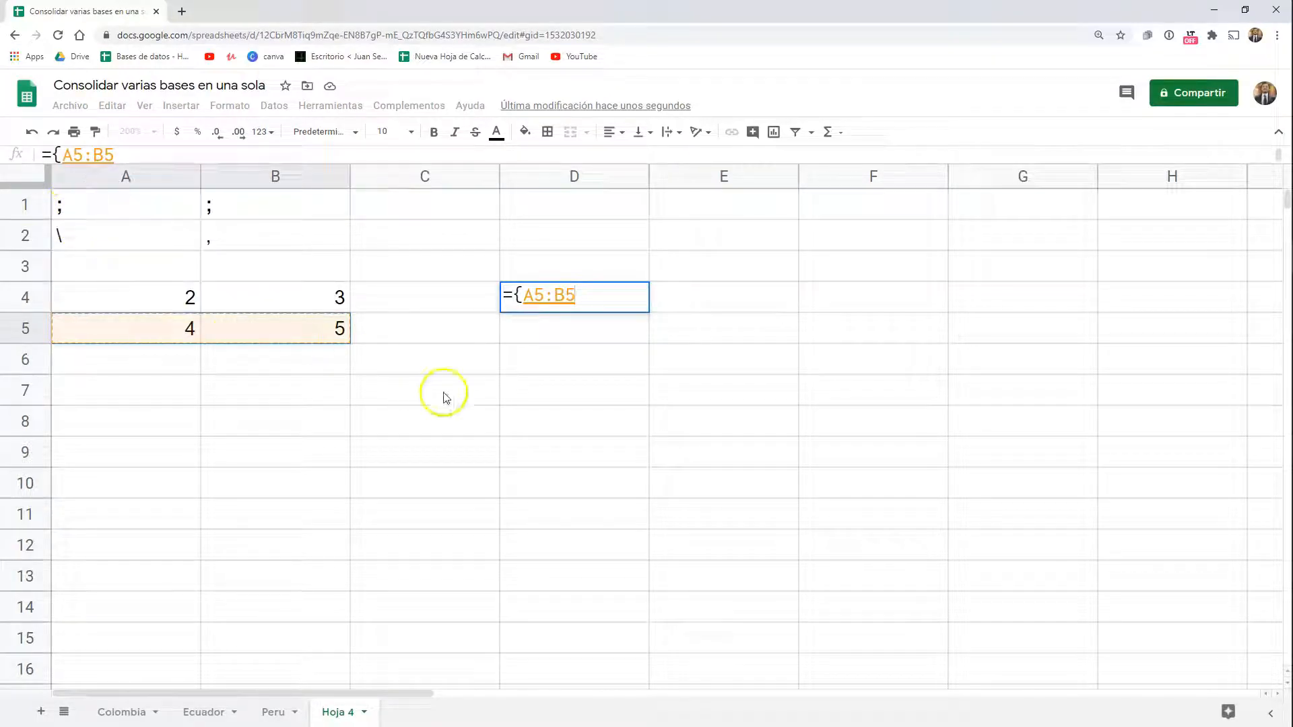
pyautogui.write(';')
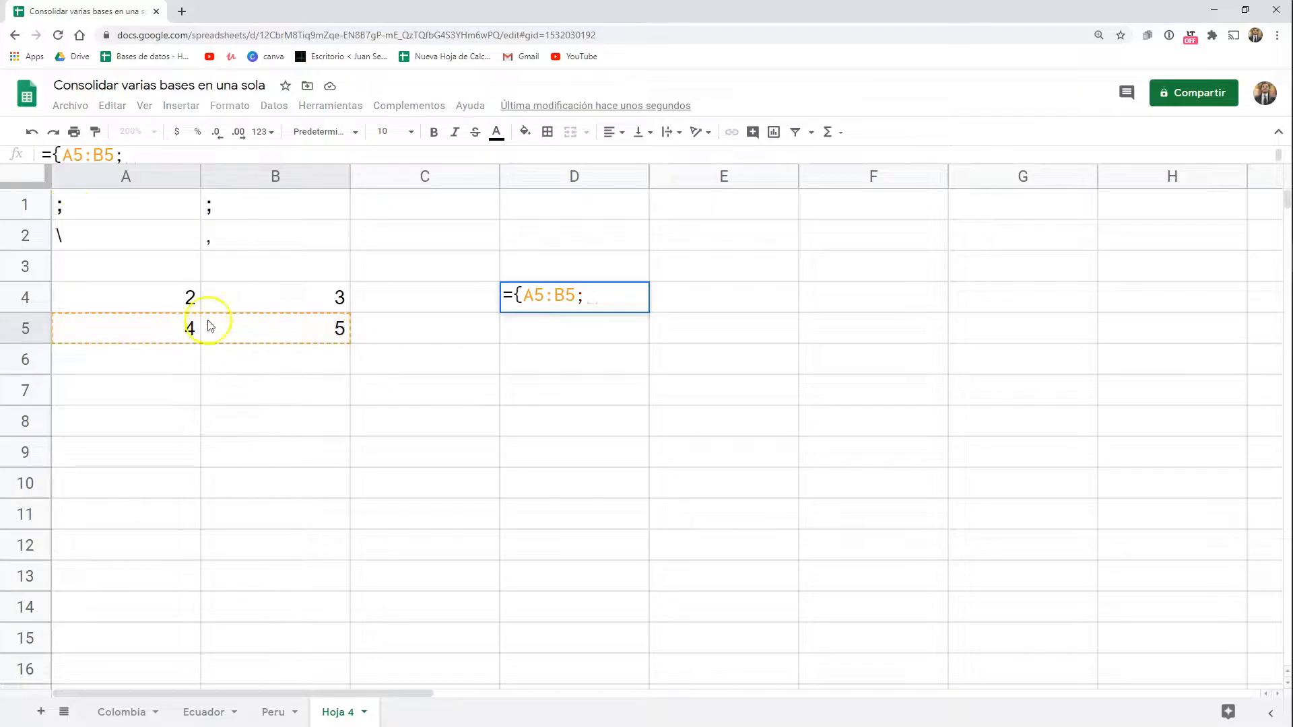
pyautogui.moveTo(192, 300); pyautogui.dragTo(205, 295)
pyautogui.press('Return')
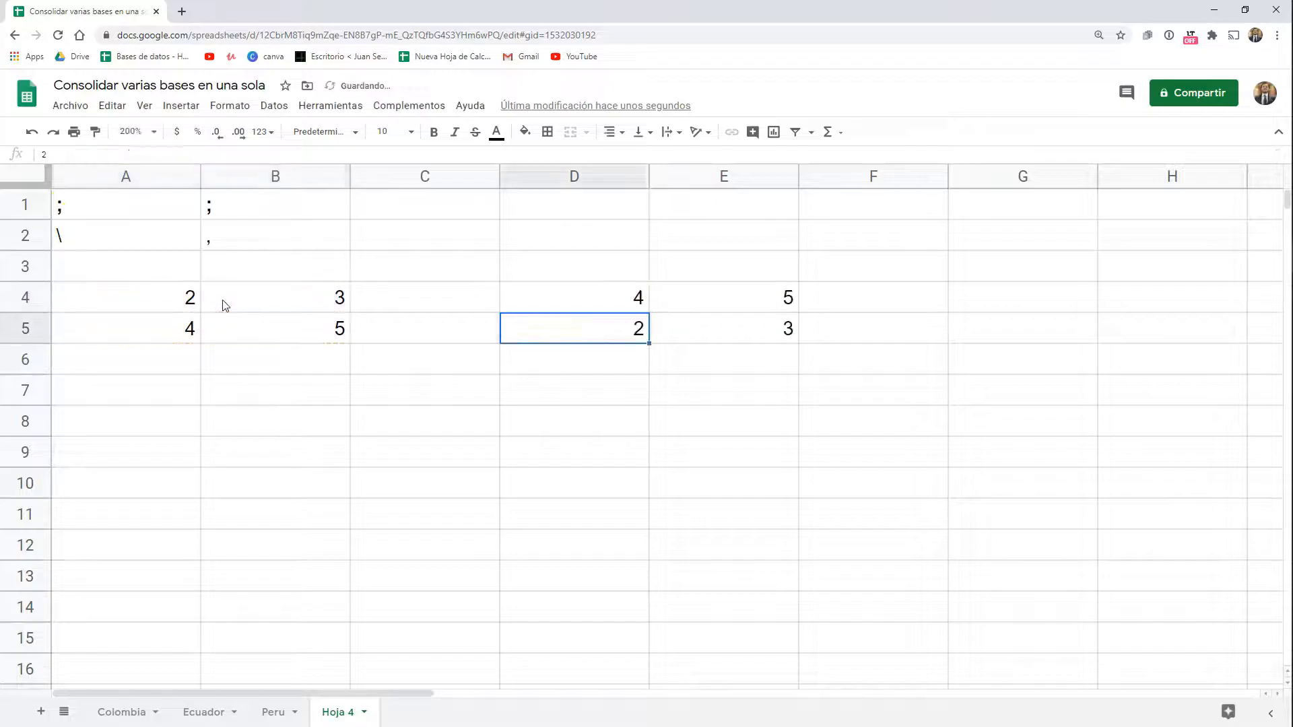
# - Change the separator in the D4 array formula from ; to \ to join the two ranges side by side
pyautogui.click(517, 303)
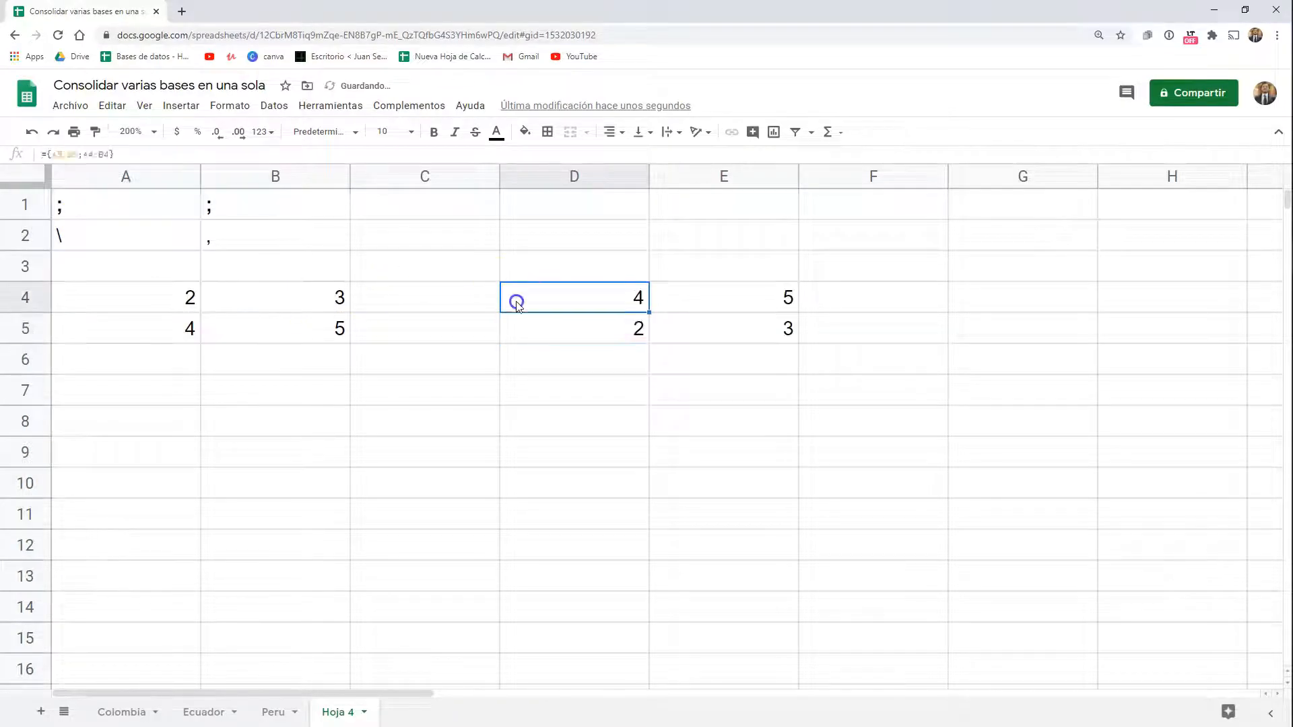
pyautogui.click(88, 154)
pyautogui.click(579, 296)
pyautogui.press('BackSpace')
pyautogui.write('\\')
pyautogui.press('Return')
pyautogui.click(578, 297)
pyautogui.click(623, 301)
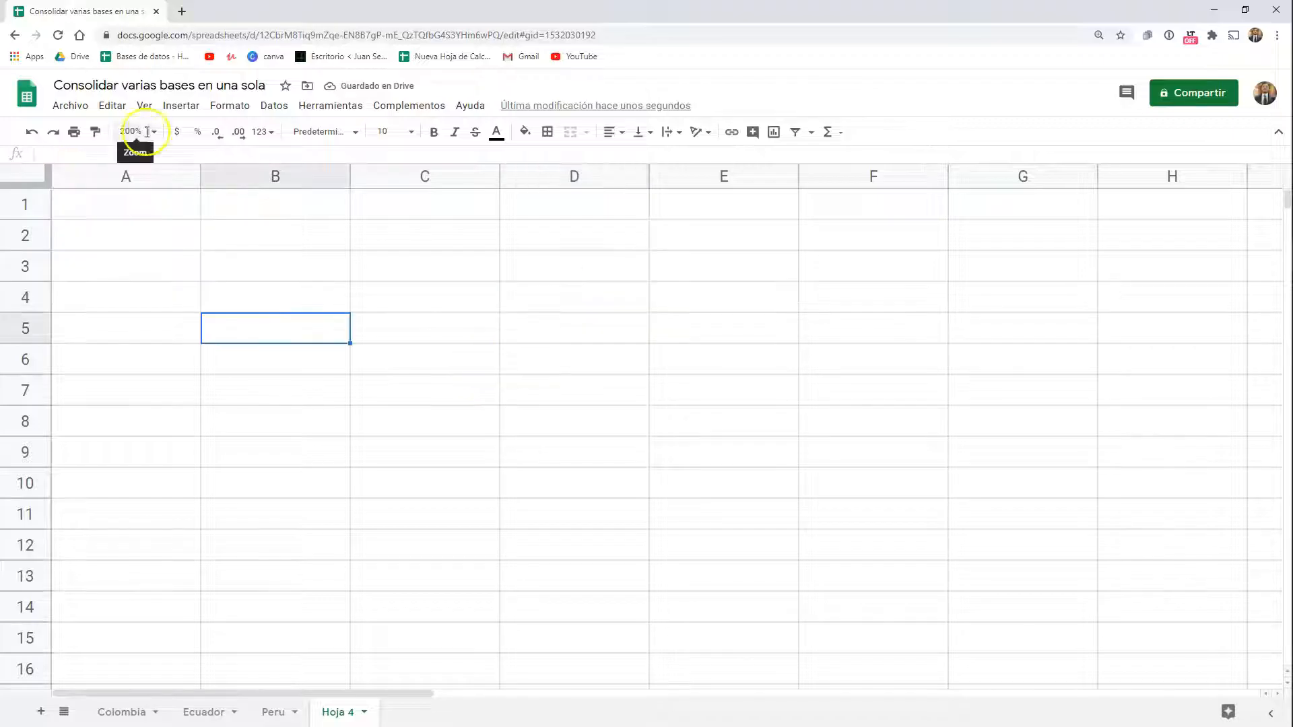
# - Set the sheet zoom to 150% and enlarge the browser page one level
pyautogui.click(154, 131)
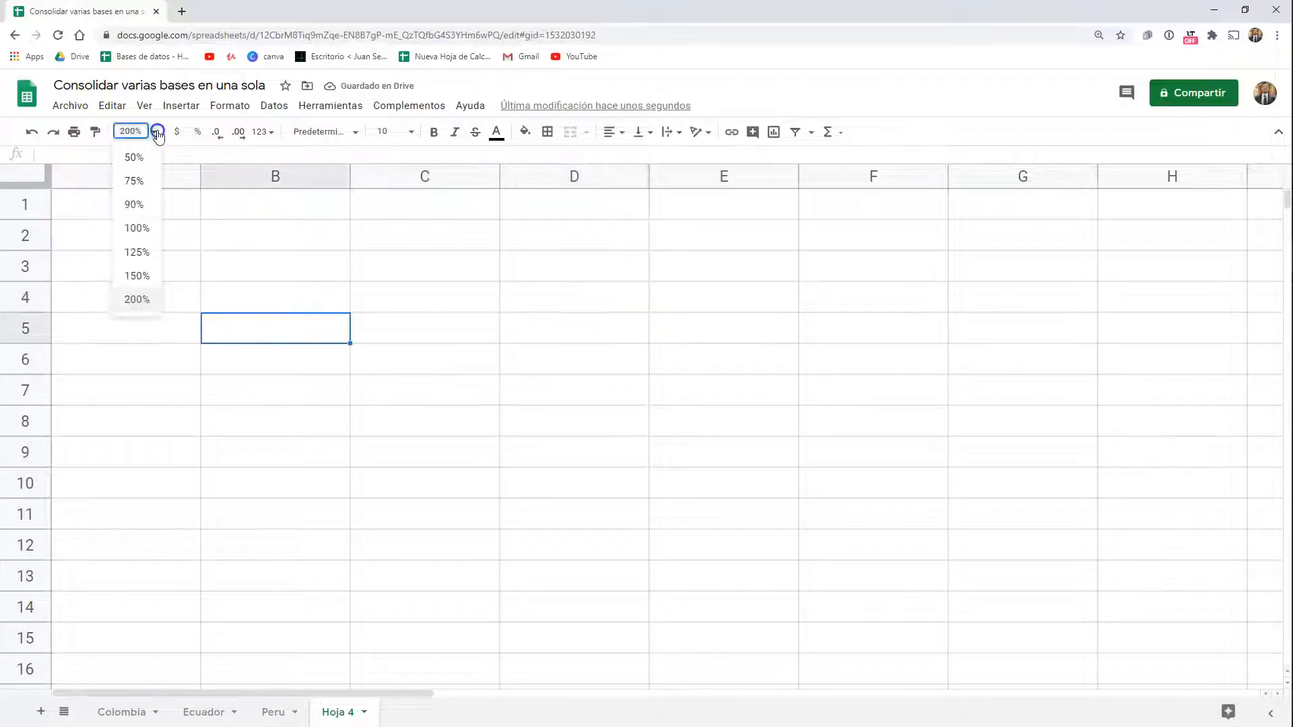
pyautogui.click(138, 279)
pyautogui.click(355, 375)
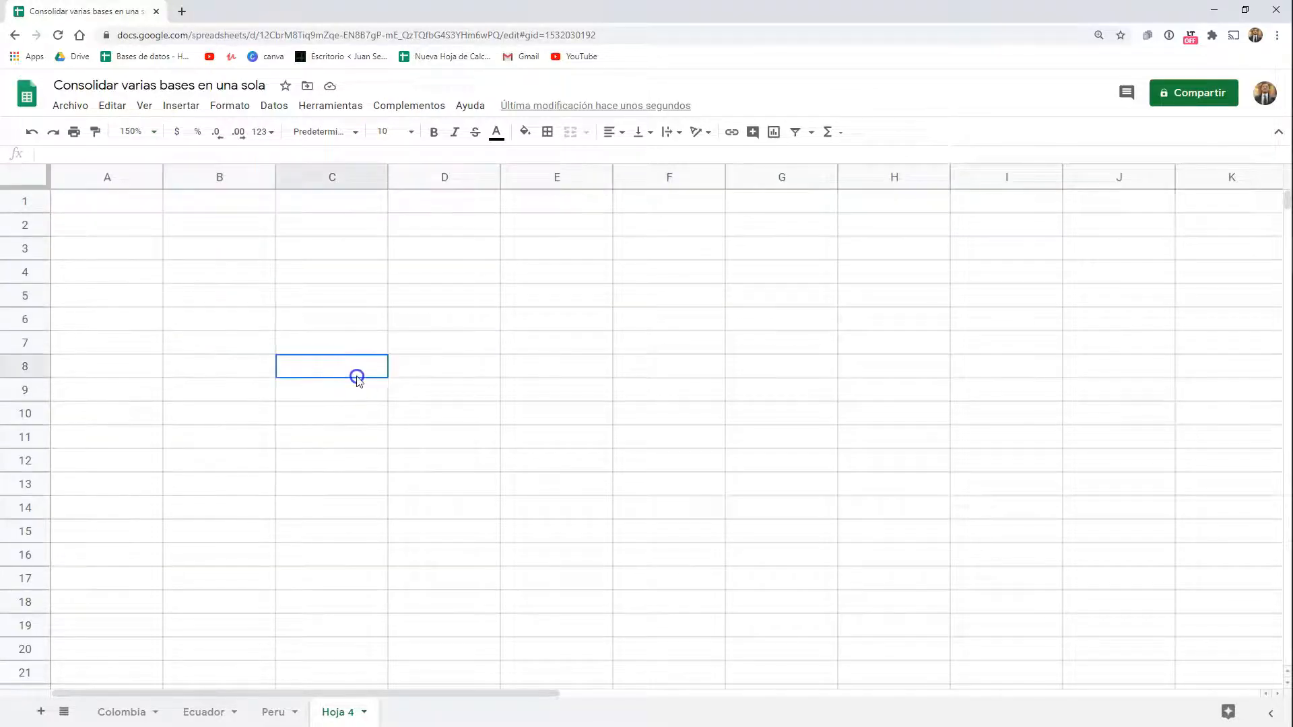
pyautogui.click(110, 202)
pyautogui.hotkey('ctrl', '+')
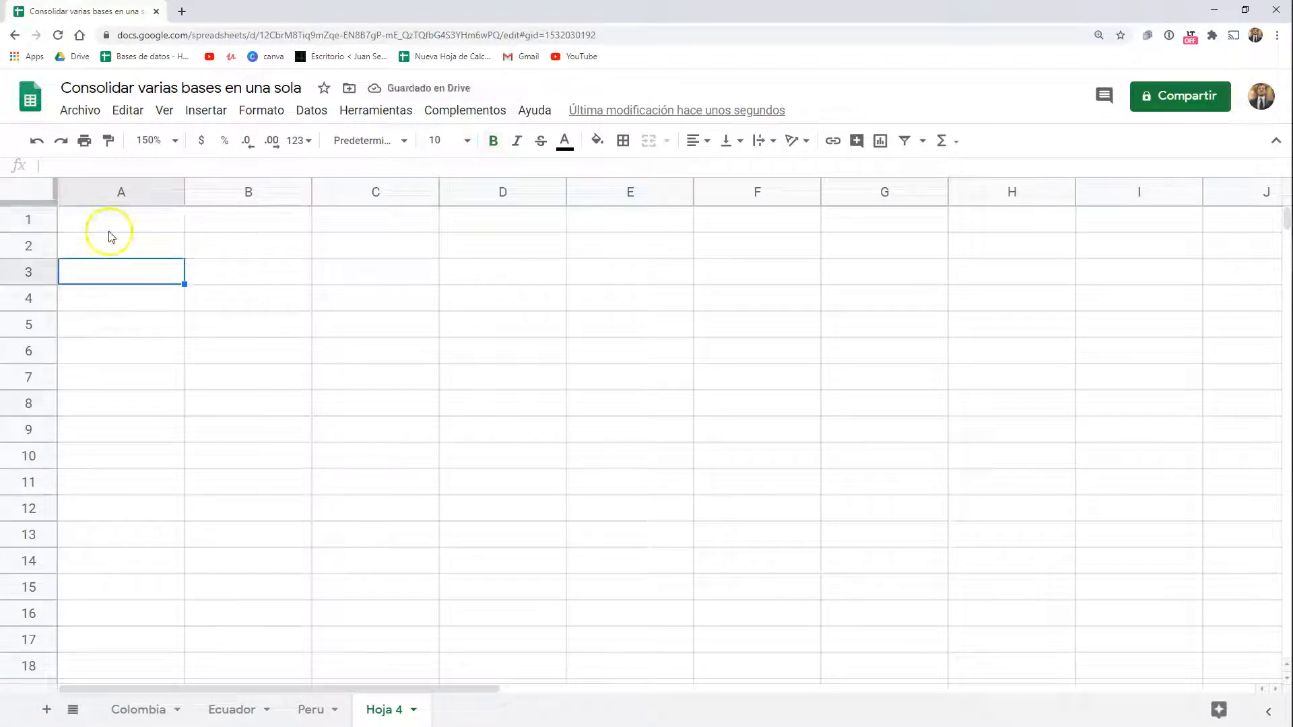
# - In A1 of Hoja 4, enter an array formula in braces that pulls in Colombia!A1:J112
pyautogui.click(112, 220)
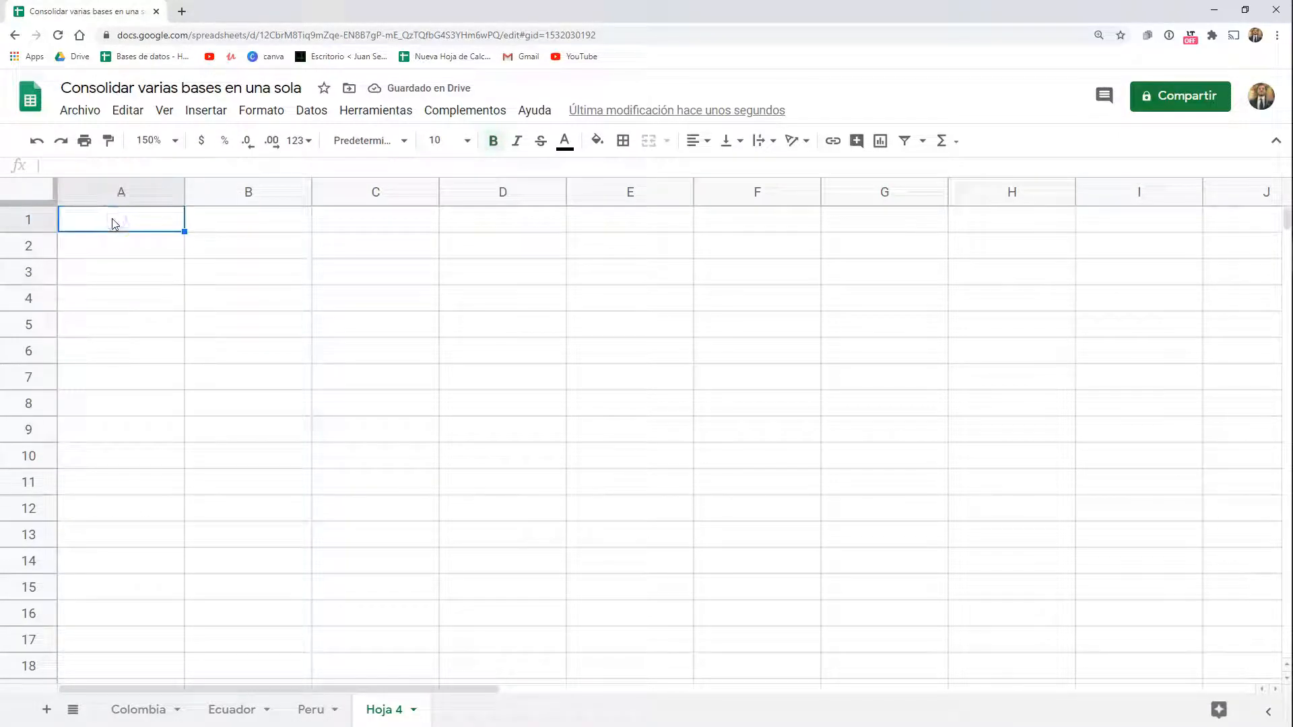
pyautogui.write('={')
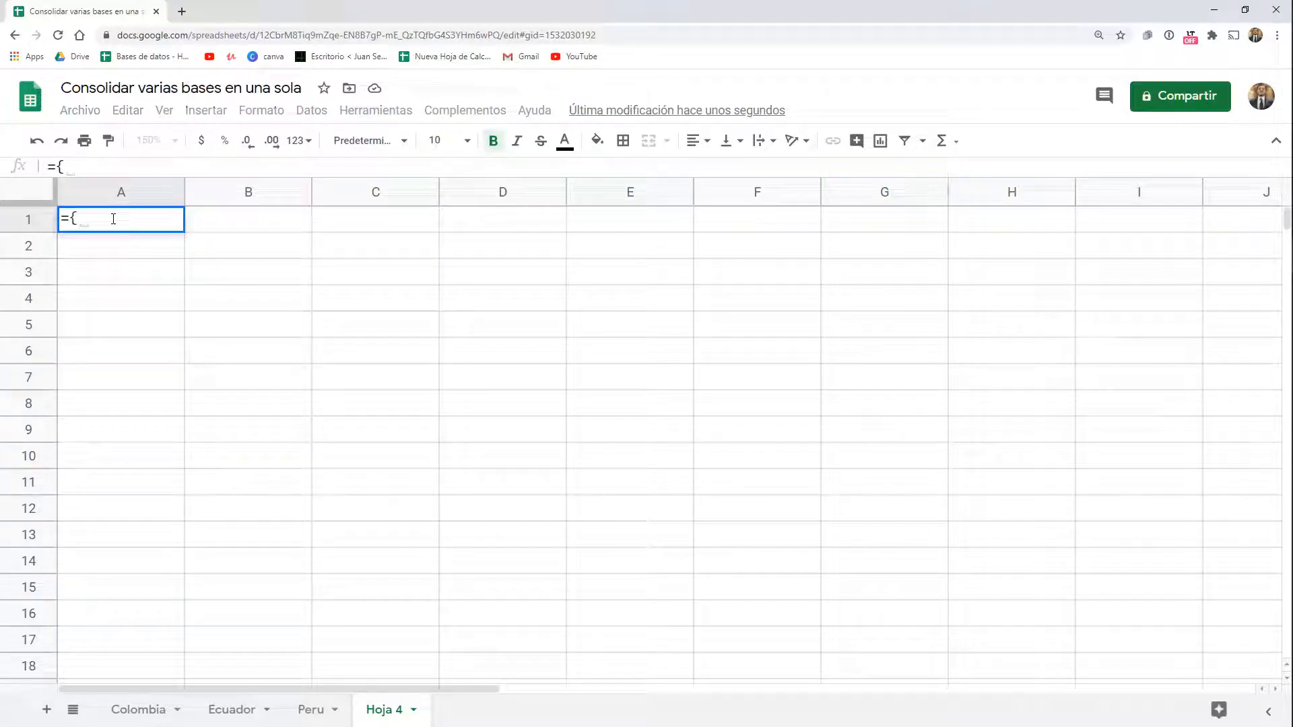
pyautogui.click(140, 714)
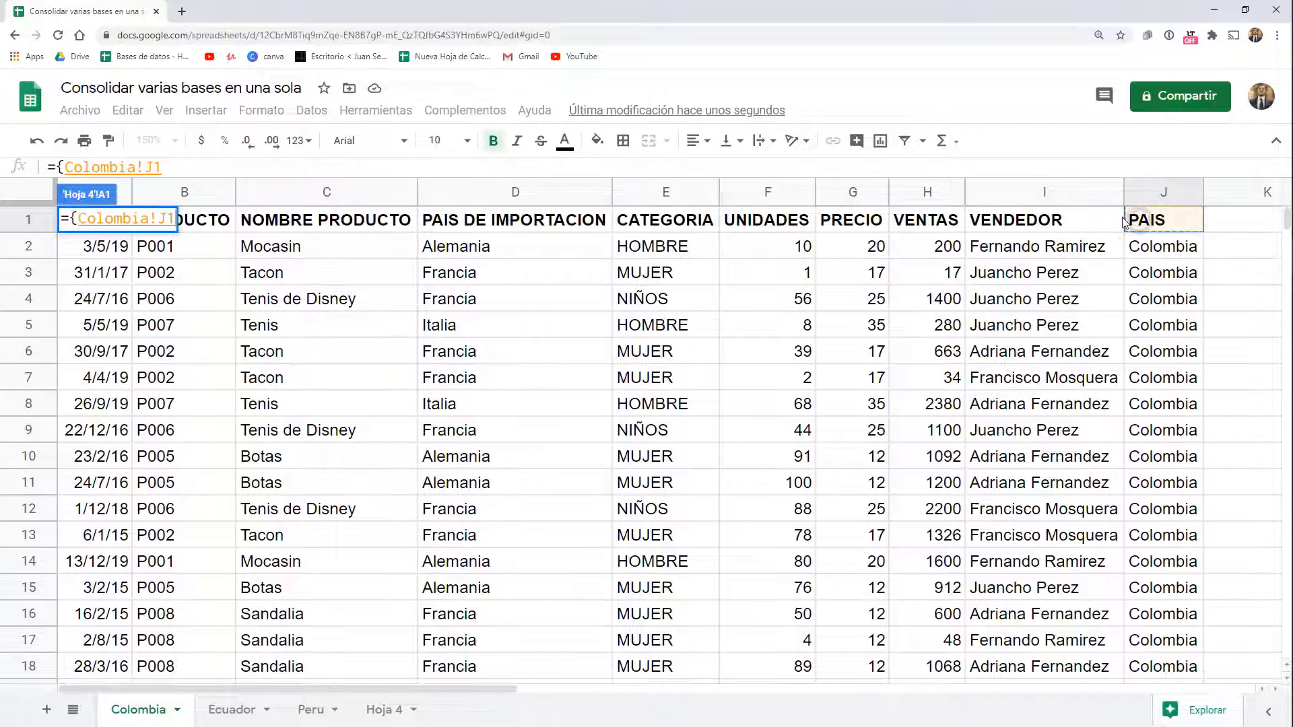
pyautogui.hotkey('ctrl', 'shift', 'Left')
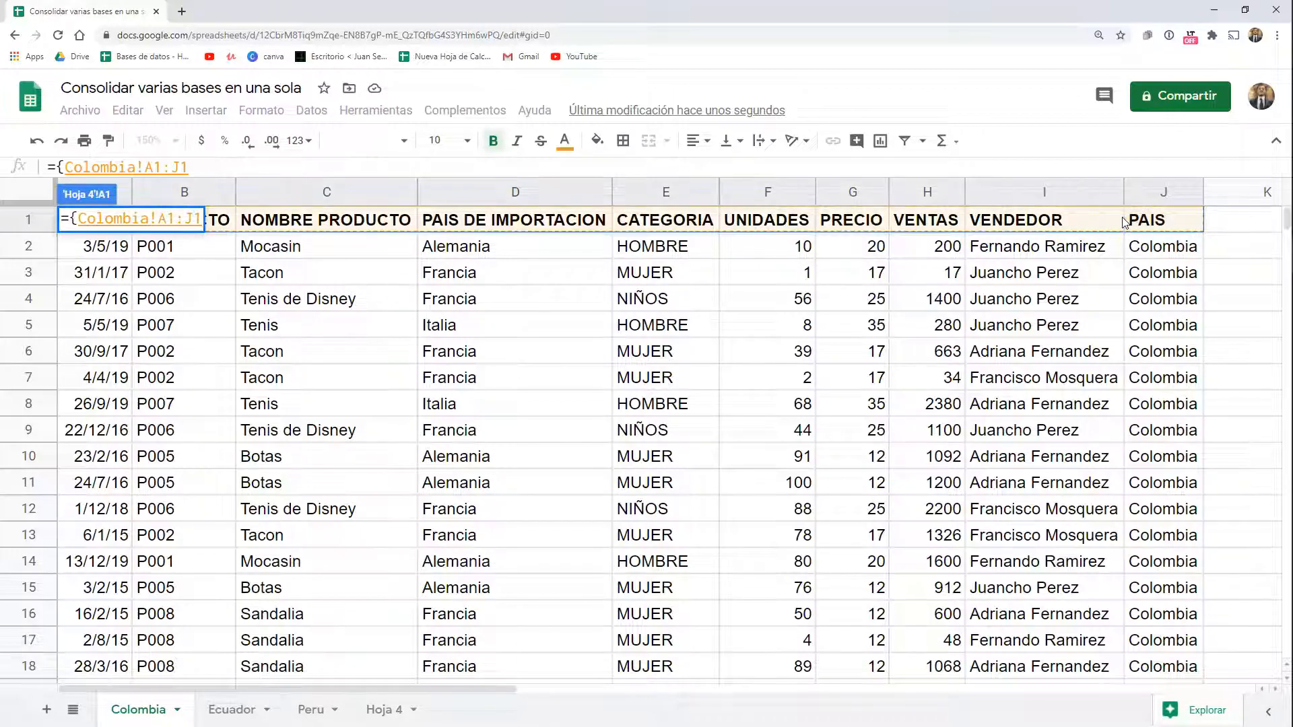
pyautogui.hotkey('ctrl', 'shift', 'Down')
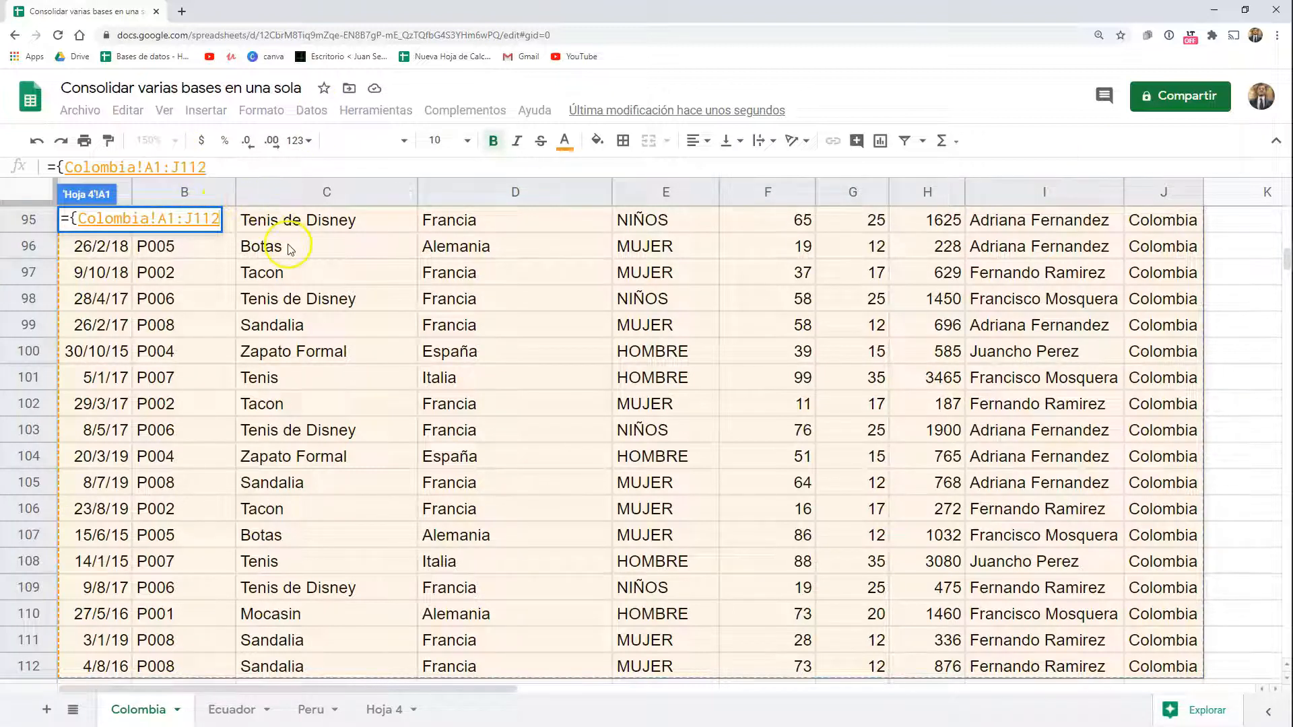
pyautogui.write('}')
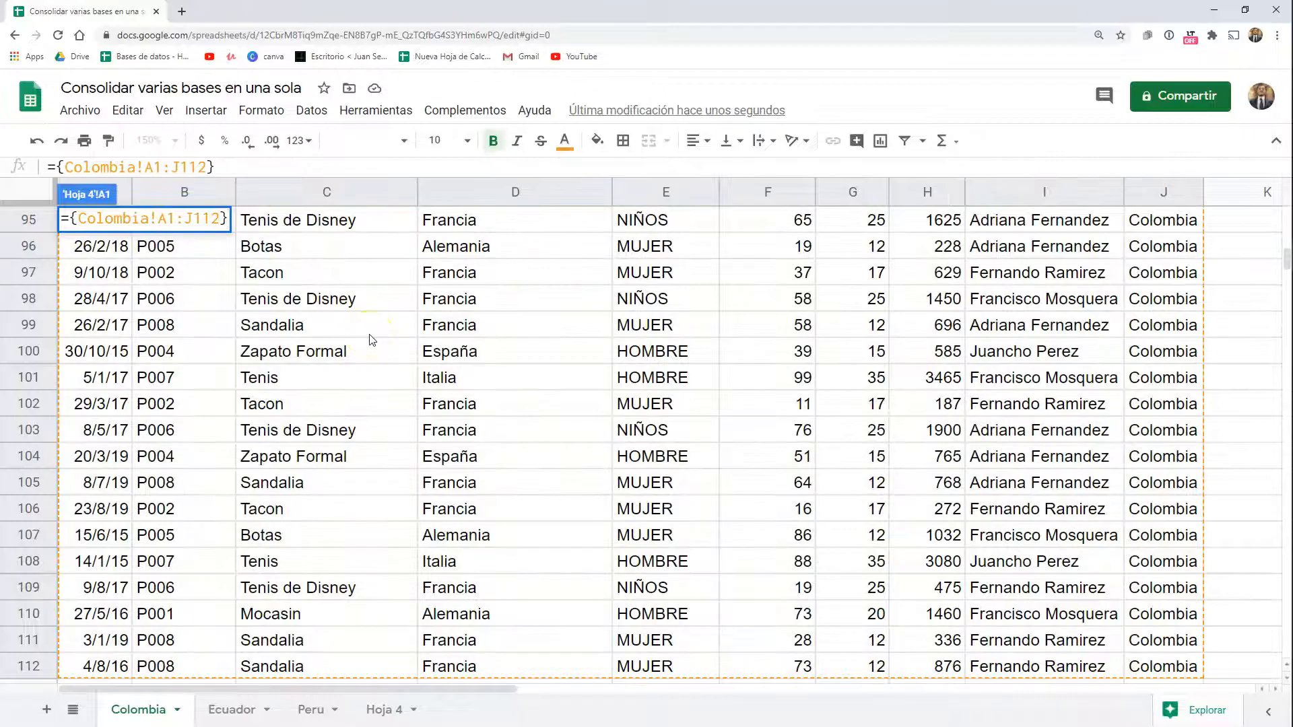
pyautogui.press('Return')
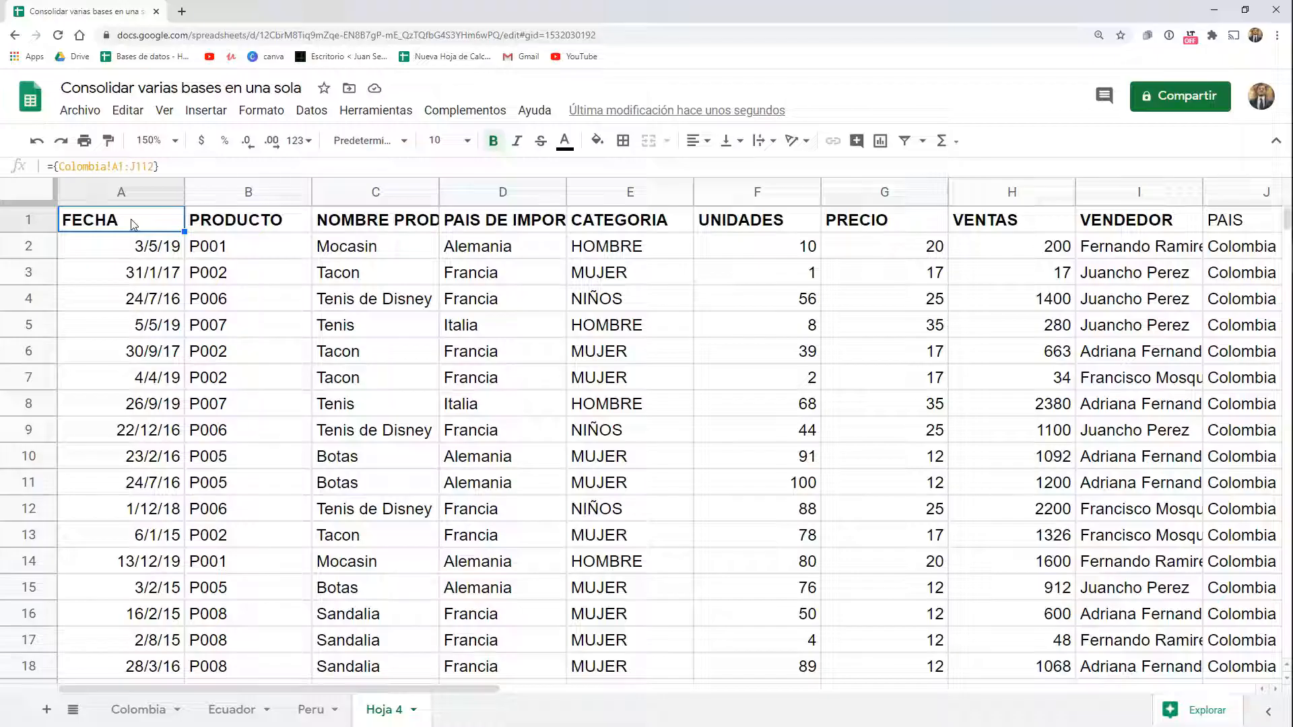
# - Extend the A1 array formula with a semicolon and the range Ecuador!A1:J128 to stack it below Colombia
pyautogui.click(152, 167)
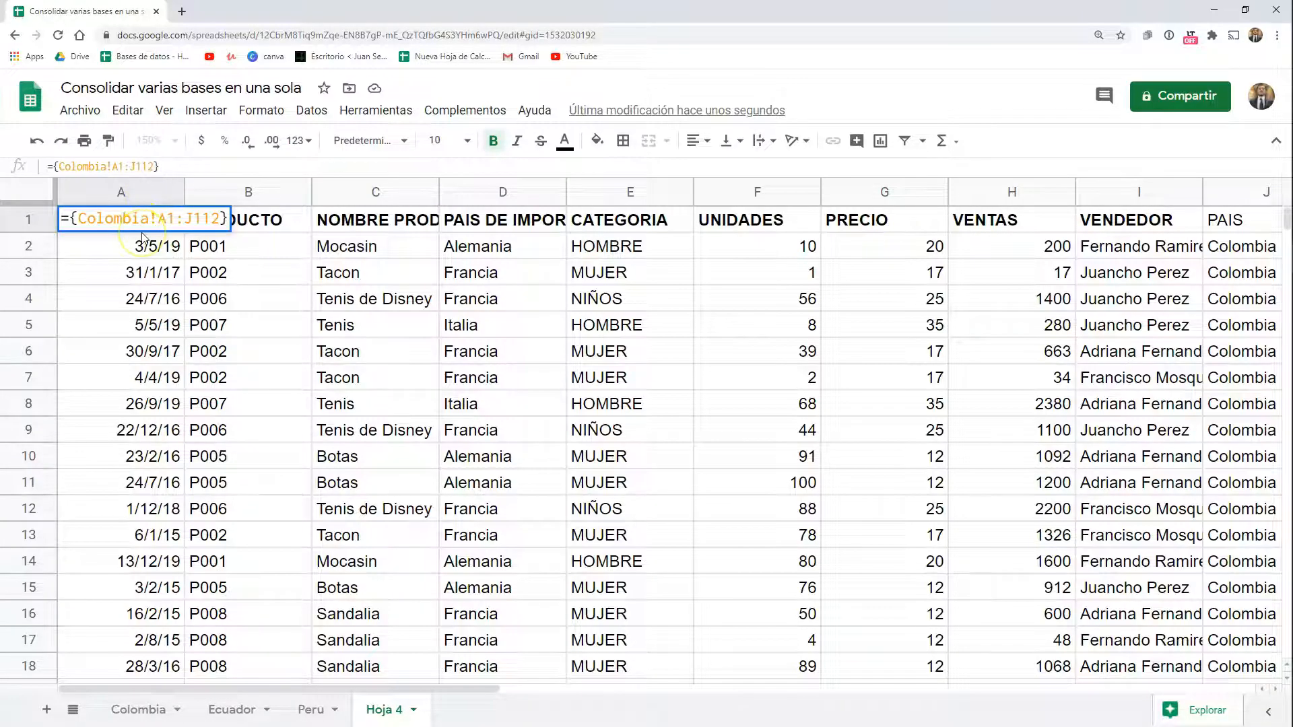
pyautogui.write(';')
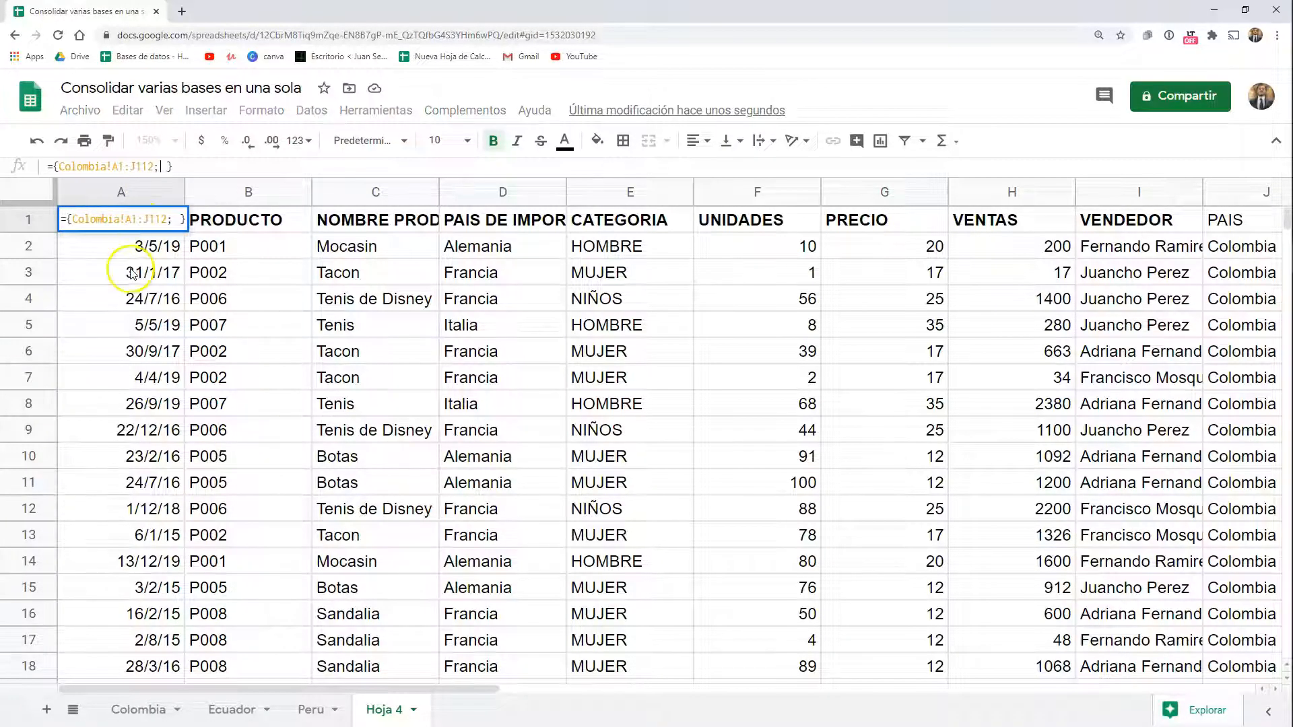
pyautogui.click(240, 709)
pyautogui.scroll(20, 130, 262)
pyautogui.click(1165, 247)
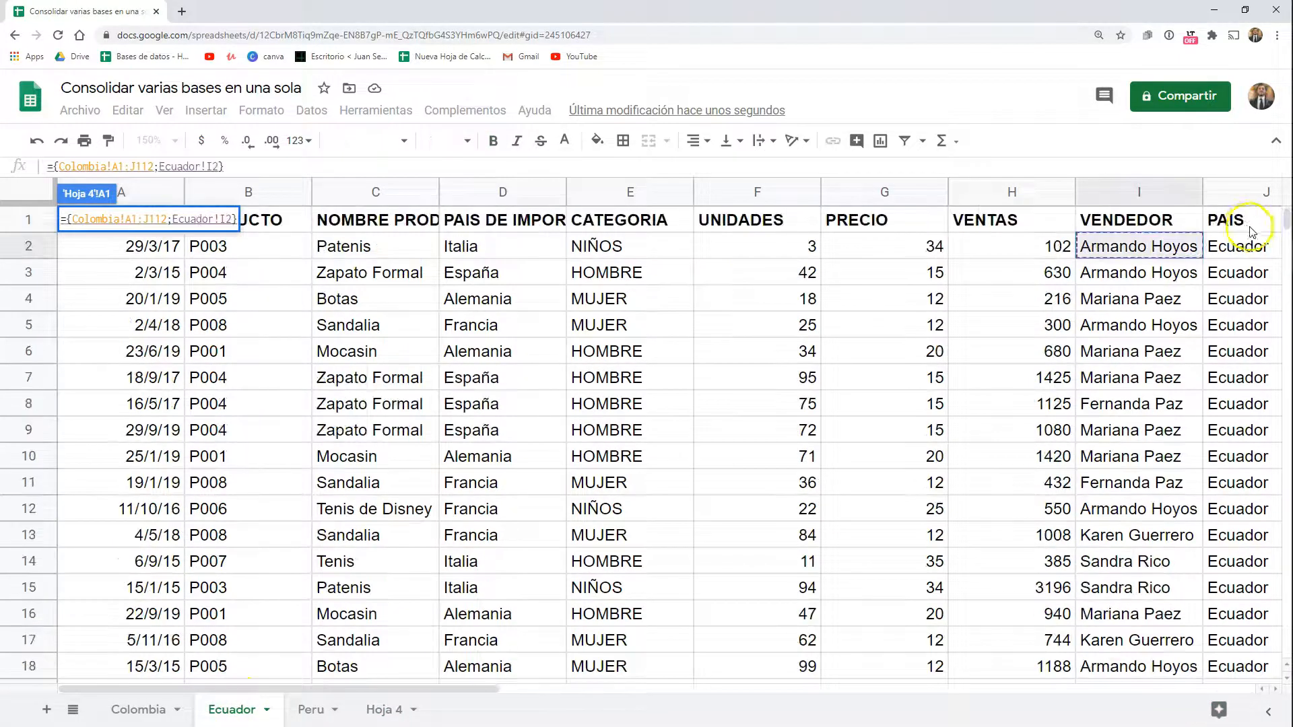
pyautogui.click(1247, 225)
pyautogui.moveTo(1247, 226); pyautogui.dragTo(101, 245)
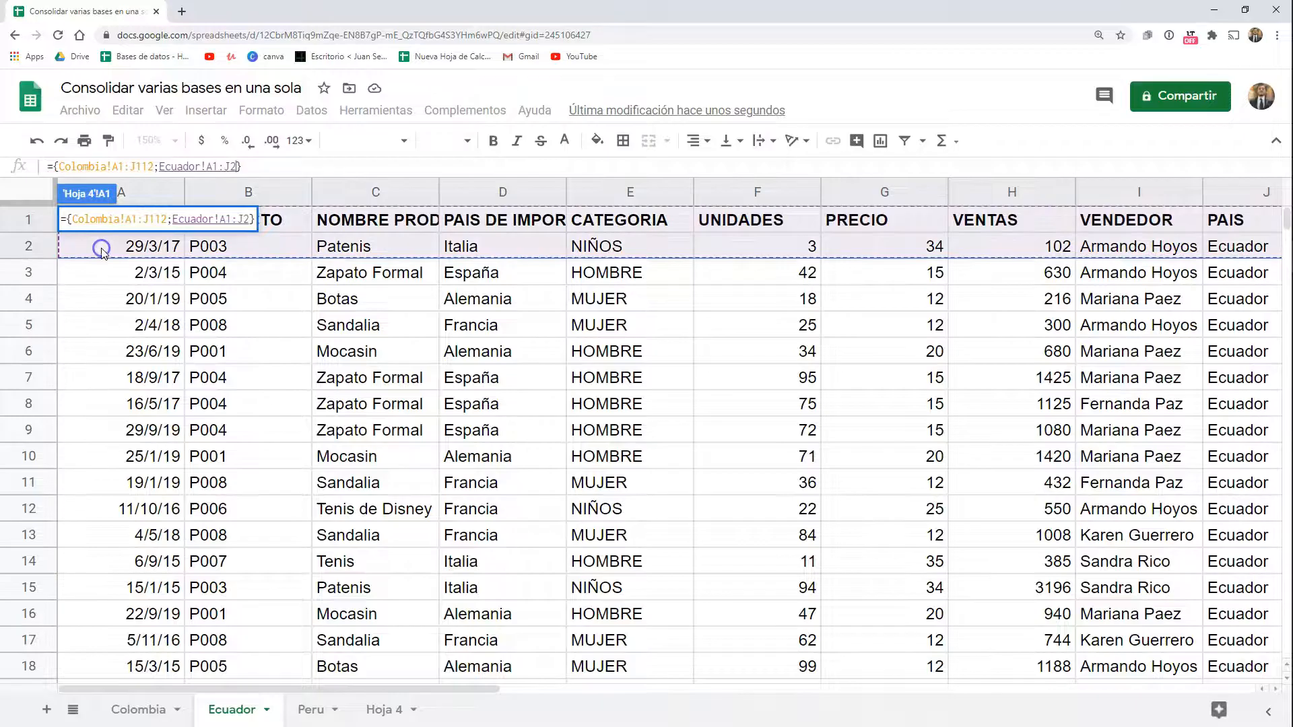
pyautogui.scroll(-20, 108, 283)
pyautogui.scroll(-3, 112, 323)
pyautogui.keyDown('shift'); pyautogui.click(135, 458); pyautogui.keyUp('shift')
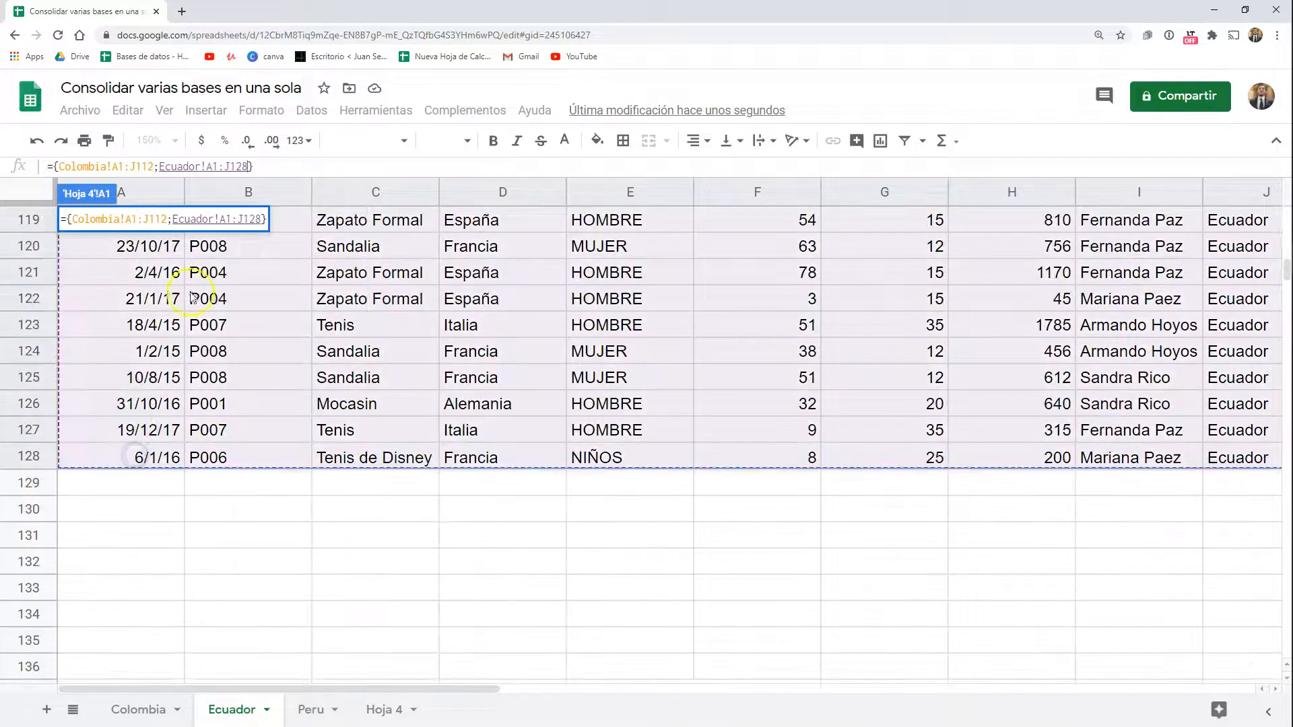
pyautogui.press('Return')
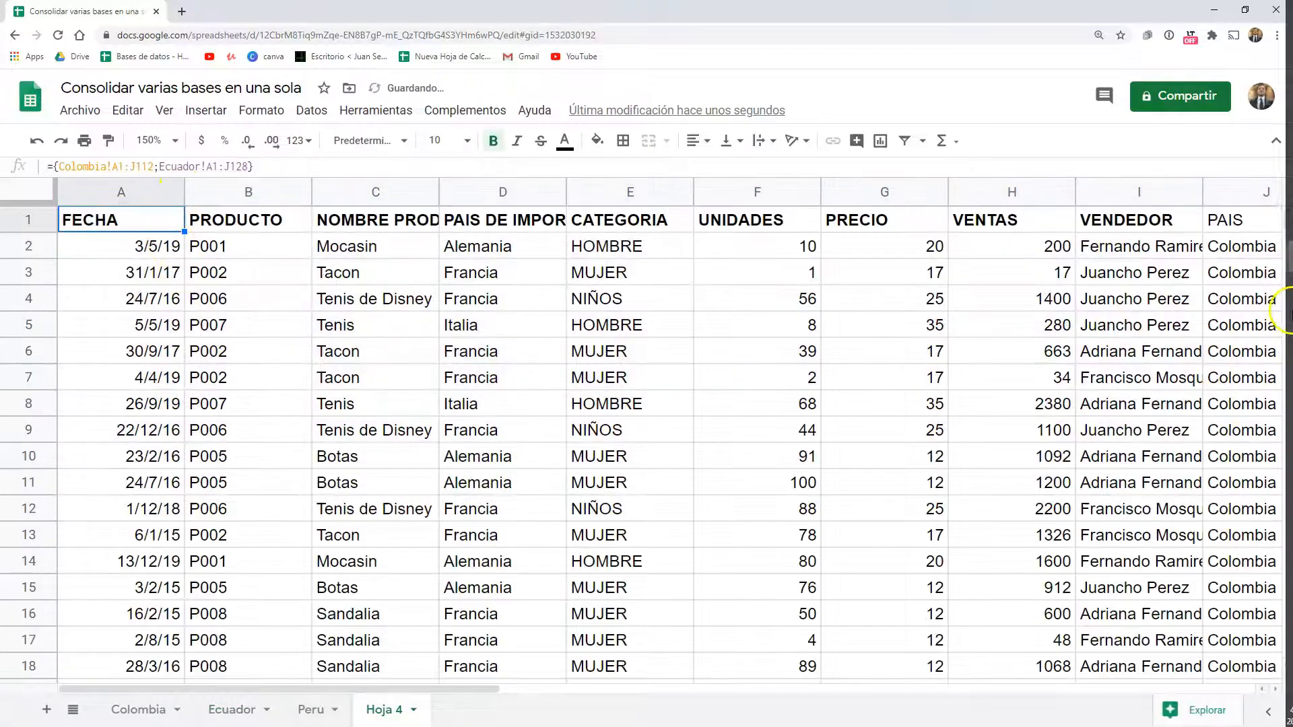
# - Change the Ecuador range in the A1 formula to A2:J128 to drop its repeated header row
pyautogui.scroll(-13, 635, 384)
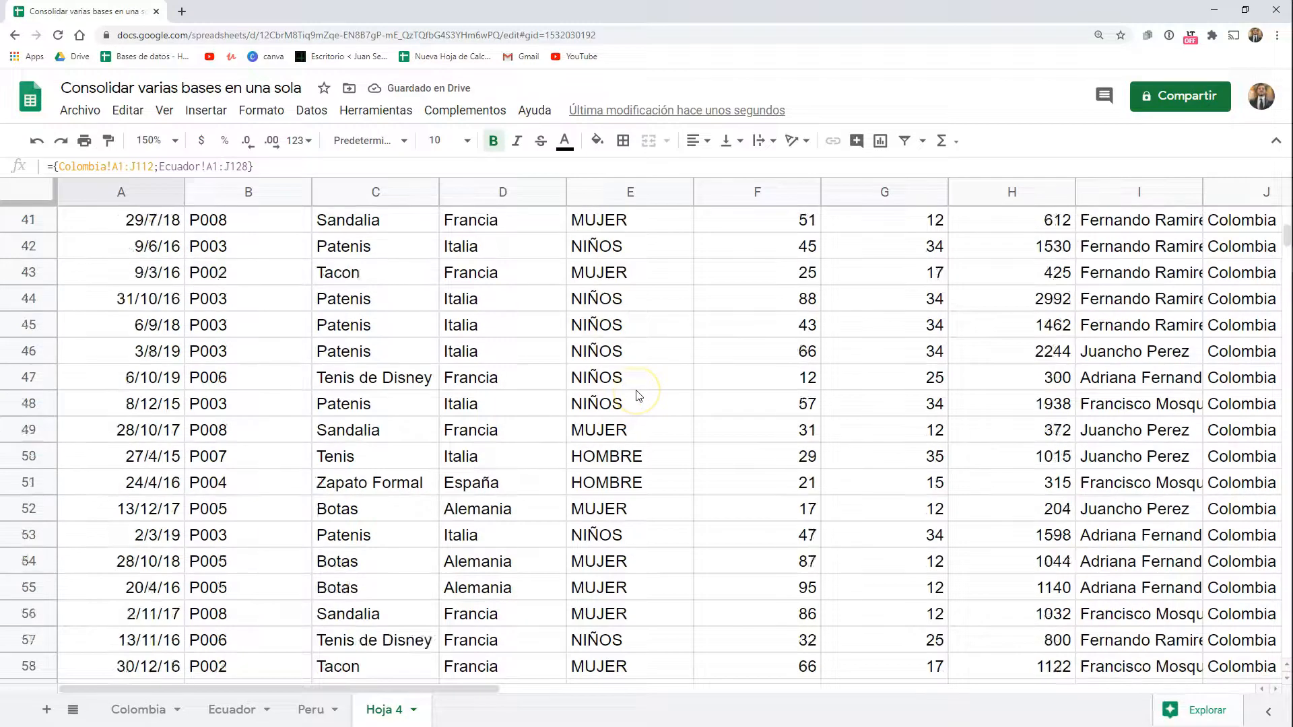
pyautogui.scroll(-20, 638, 395)
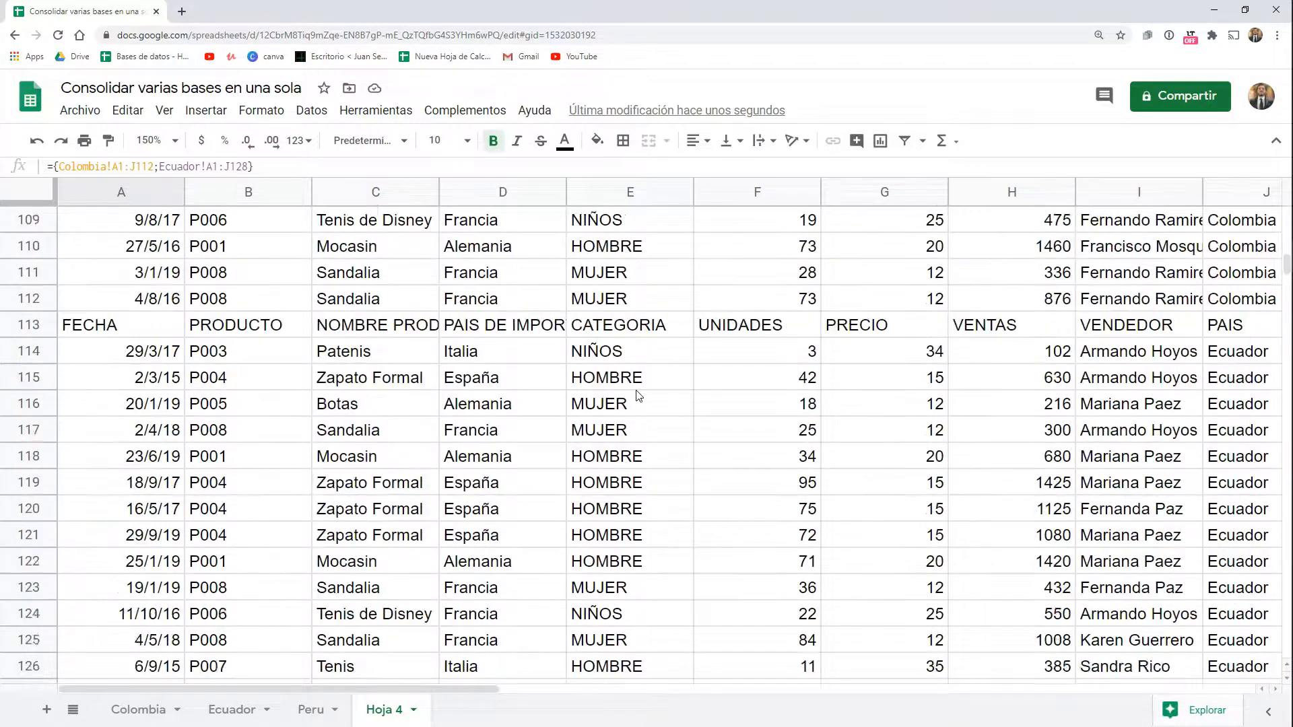
pyautogui.scroll(1, 639, 395)
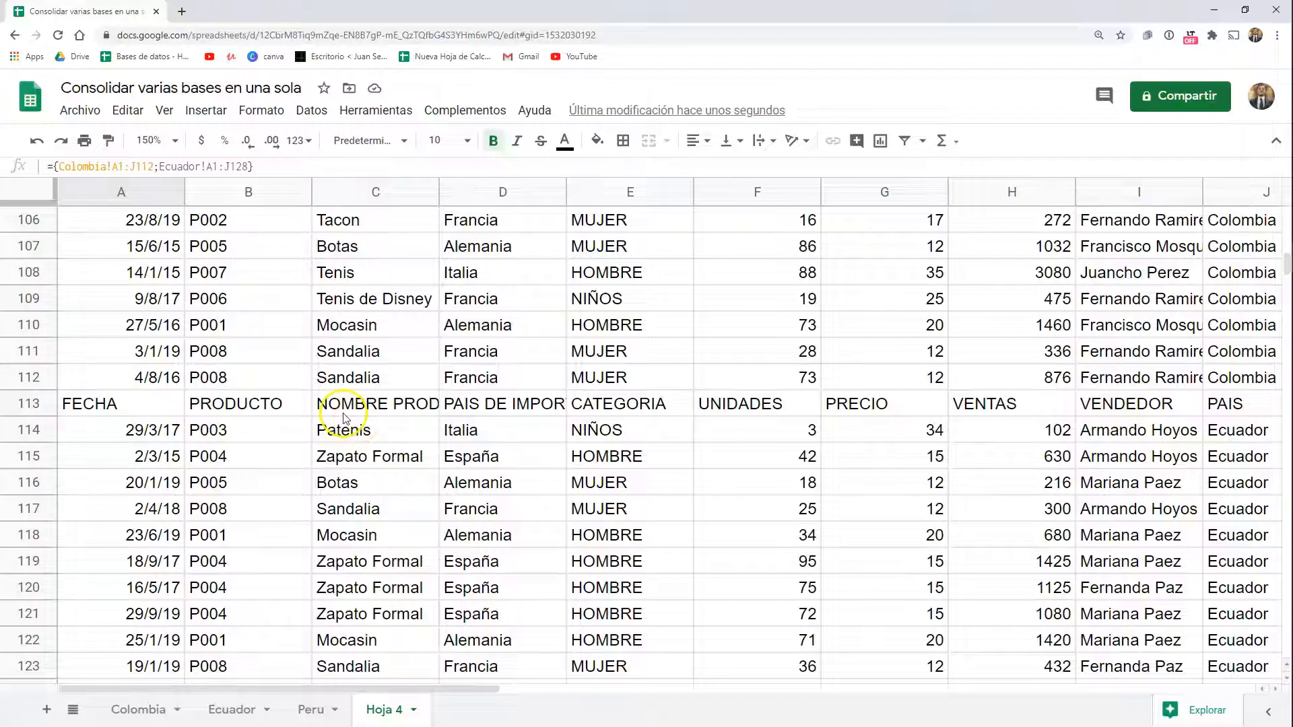
pyautogui.scroll(3, 343, 417)
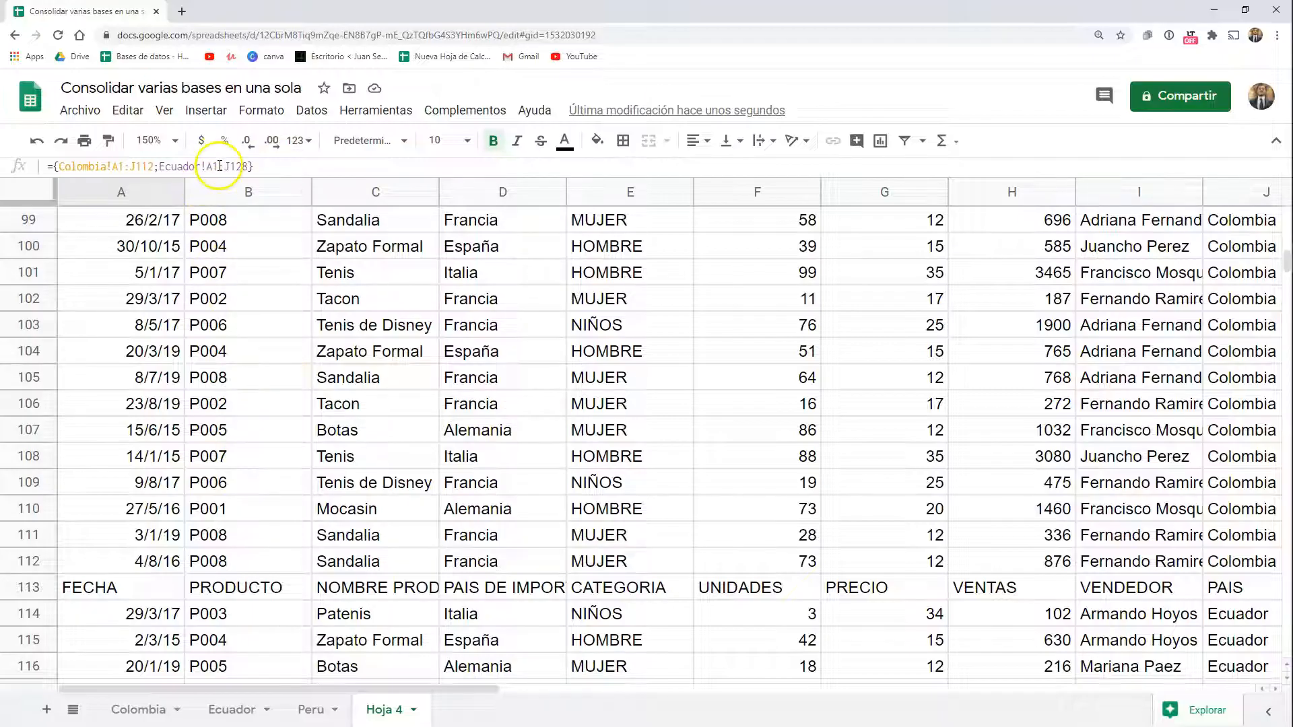
pyautogui.click(214, 167)
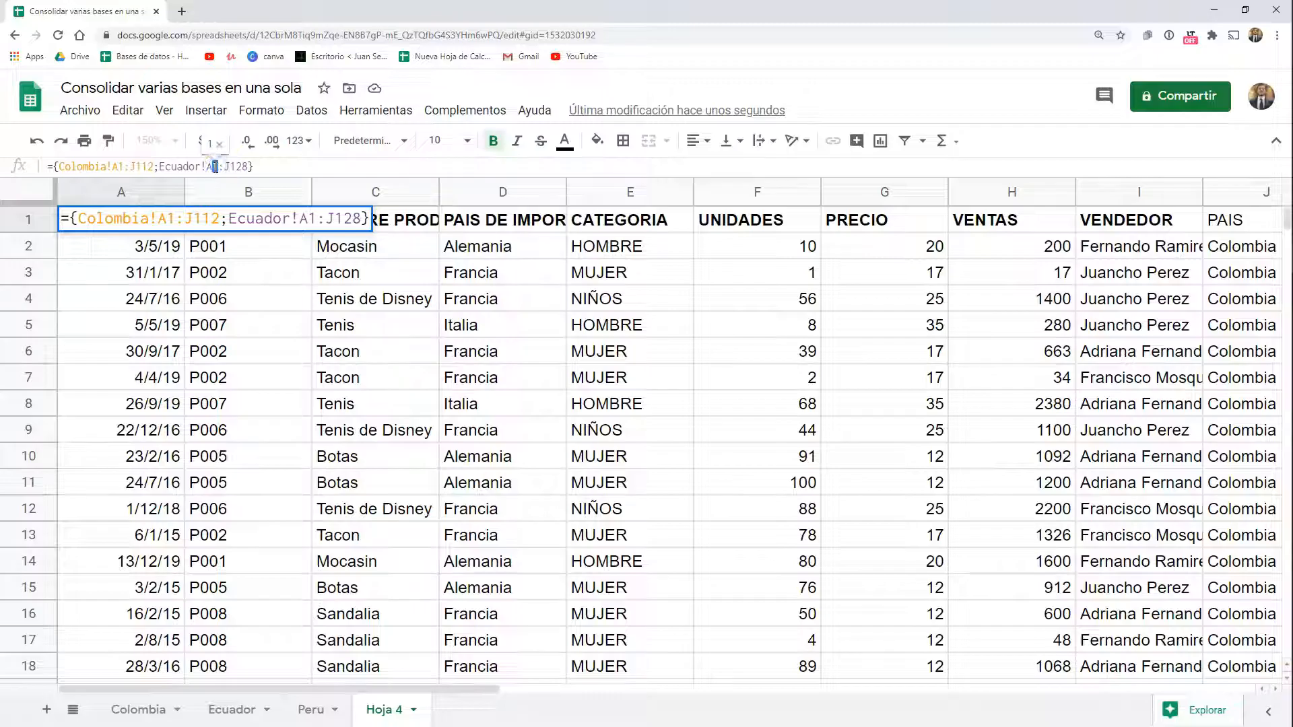
pyautogui.press('Return')
pyautogui.scroll(-20, 297, 337)
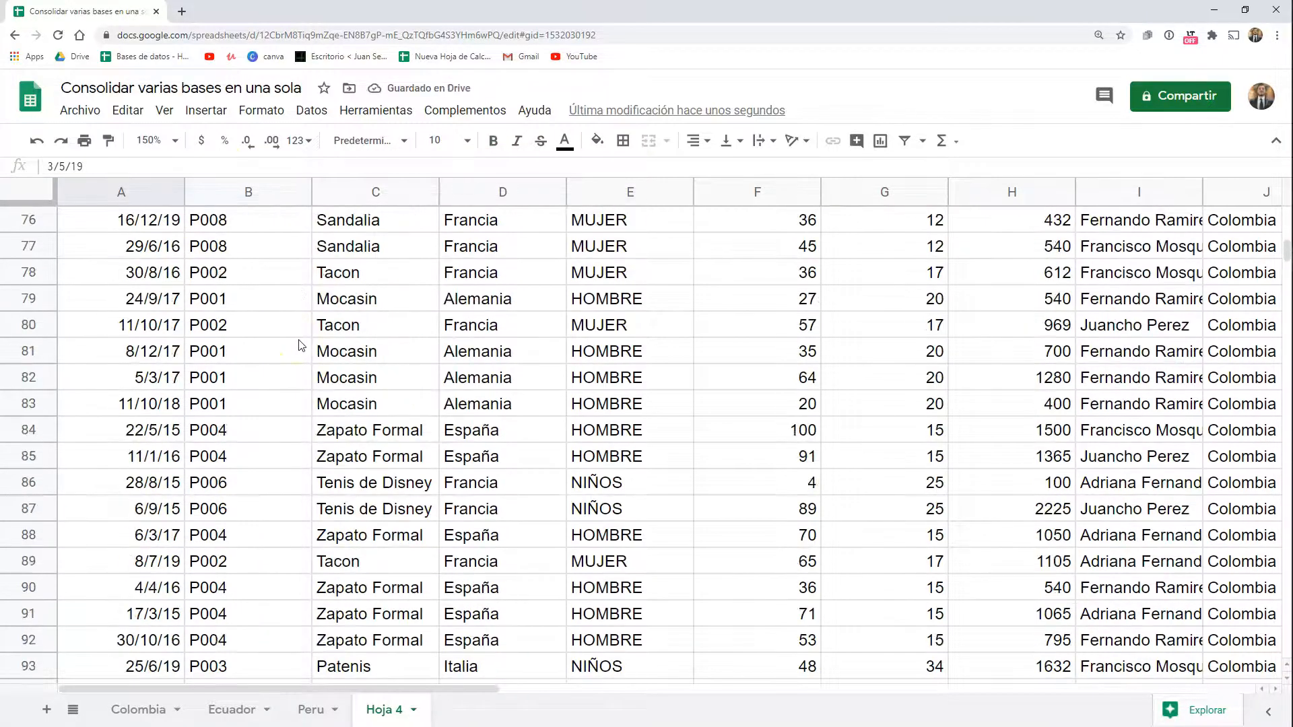
pyautogui.scroll(-5, 301, 344)
pyautogui.scroll(20, 301, 345)
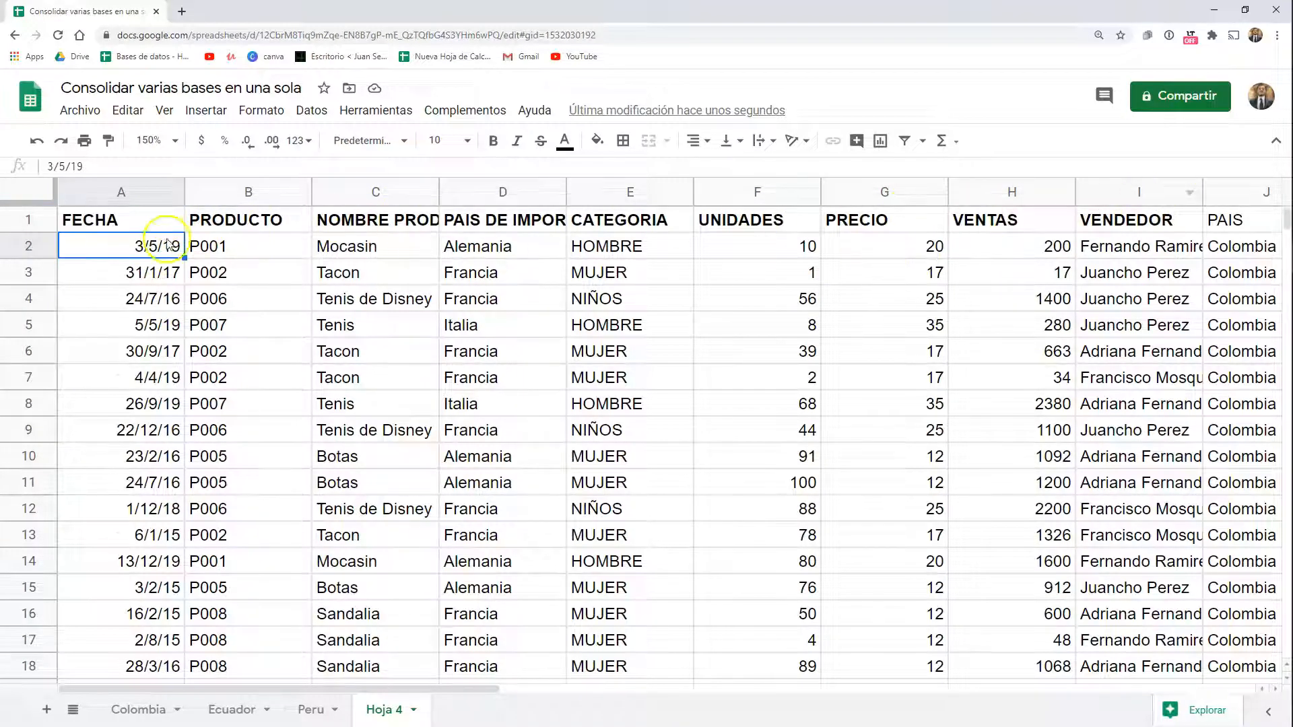
# - Change the Colombia range in the A1 formula to A2:J112 to leave out its header row
pyautogui.click(108, 228)
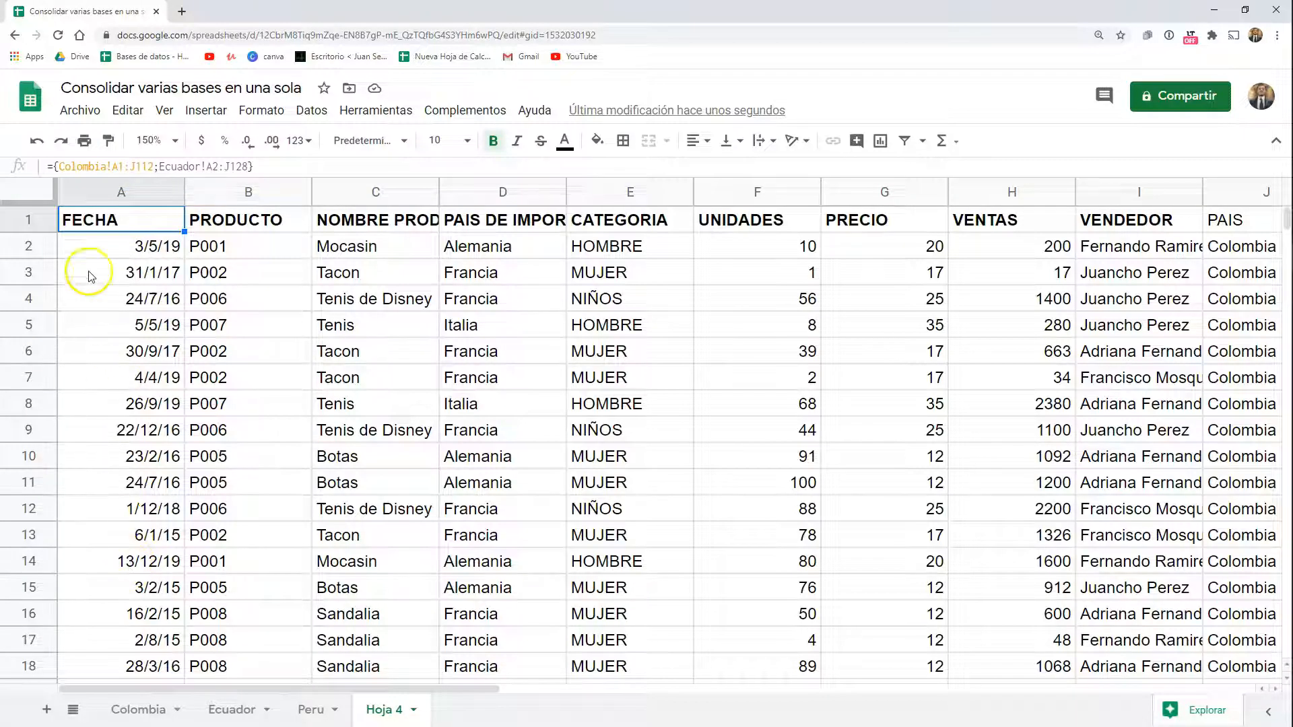
pyautogui.click(122, 166)
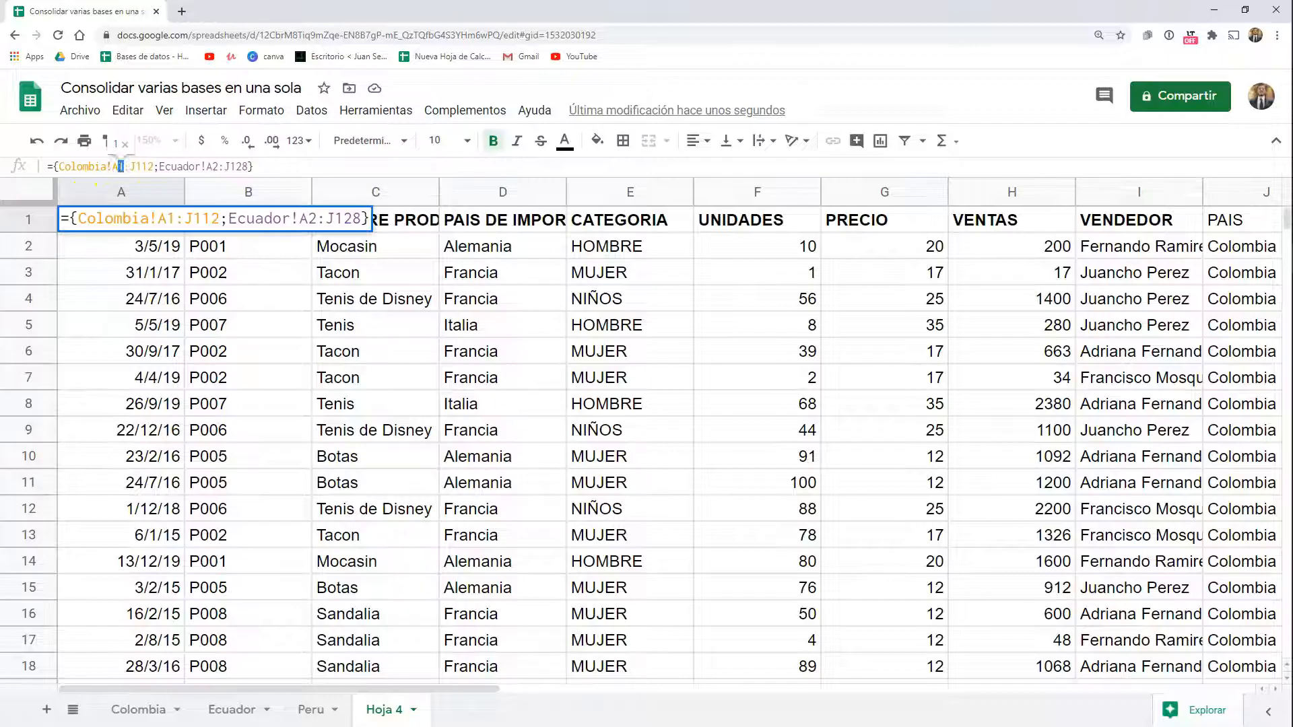
pyautogui.write('2')
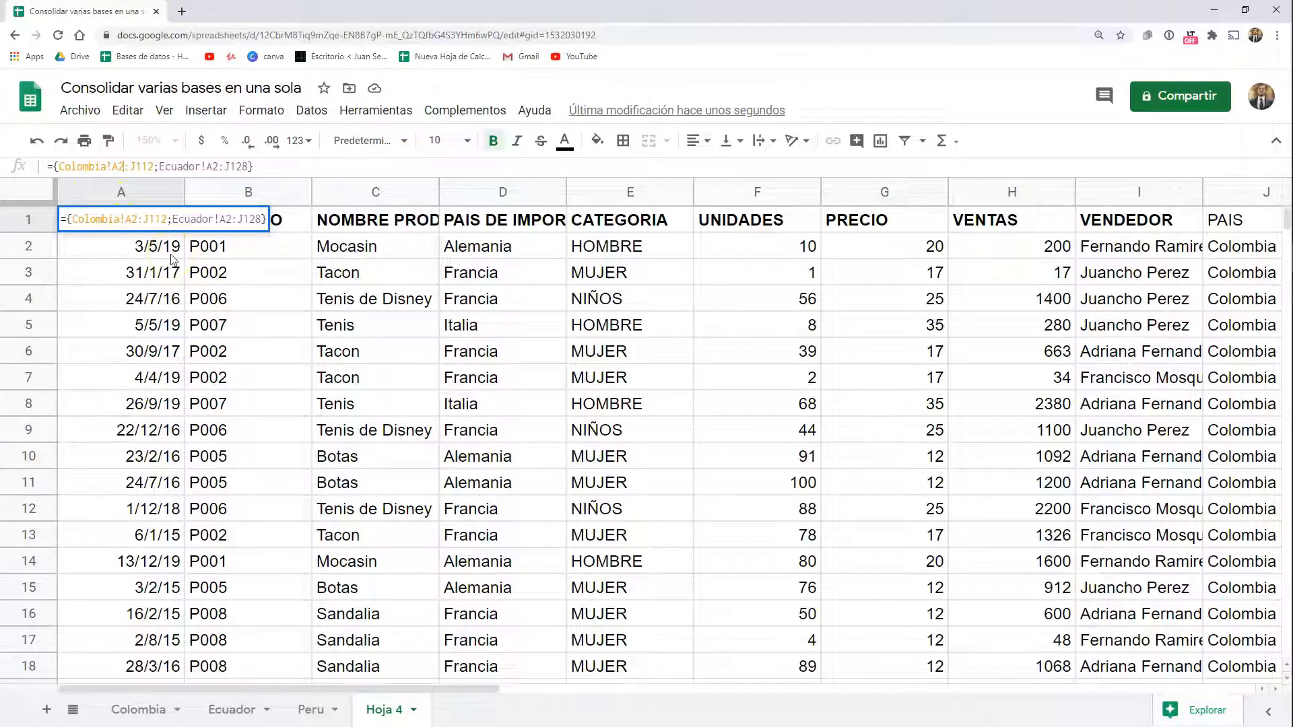
pyautogui.press('Return')
# - Insert one empty row above row 1 on Hoja 4 and select its first cell
pyautogui.click(28, 220)
pyautogui.rightClick(44, 214)
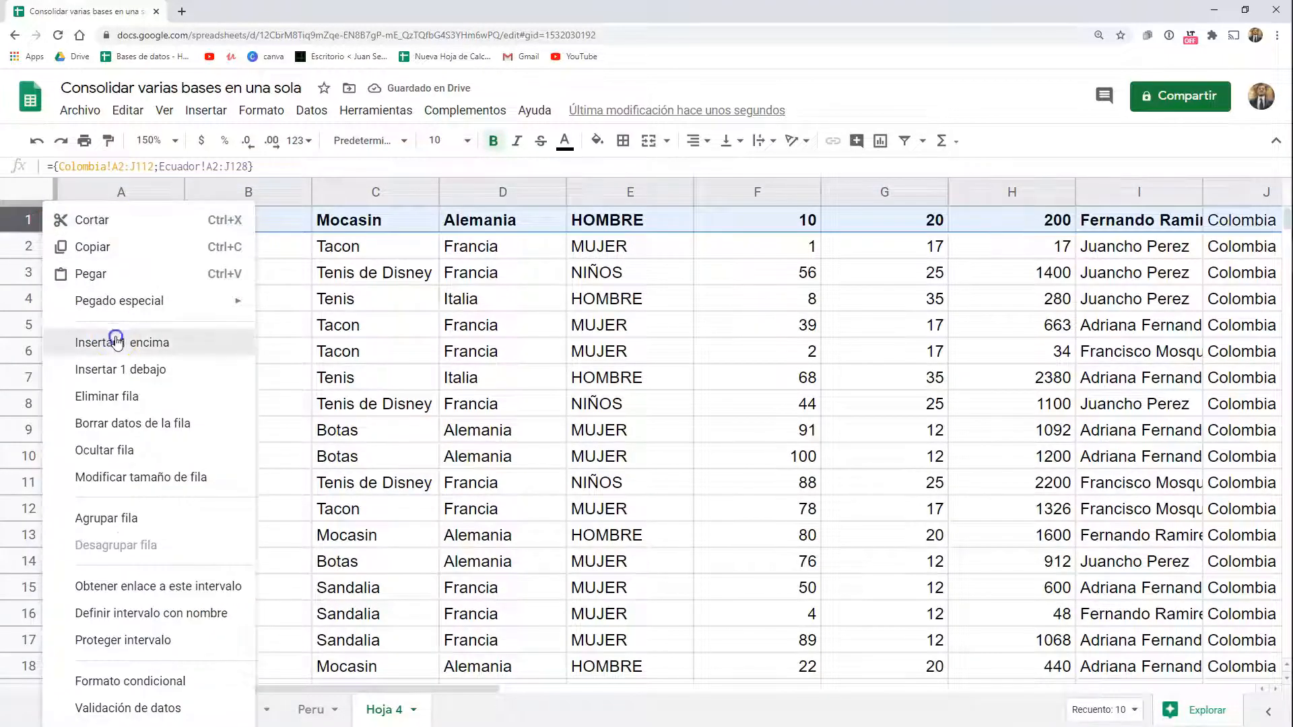
pyautogui.click(116, 343)
pyautogui.click(116, 217)
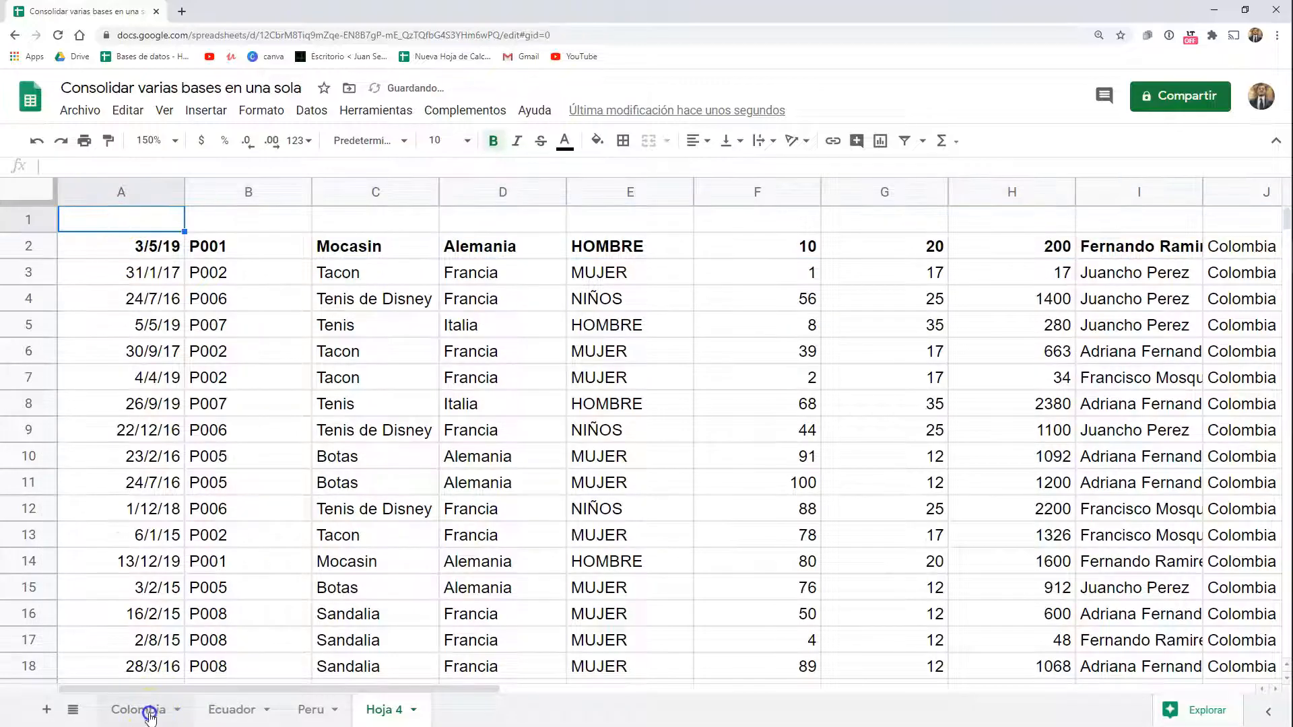
# - Copy the header row A1:J1 from the Colombia sheet into row 1 of Hoja 4
pyautogui.click(142, 710)
pyautogui.click(104, 291)
pyautogui.hotkey('ctrl', 'Home')
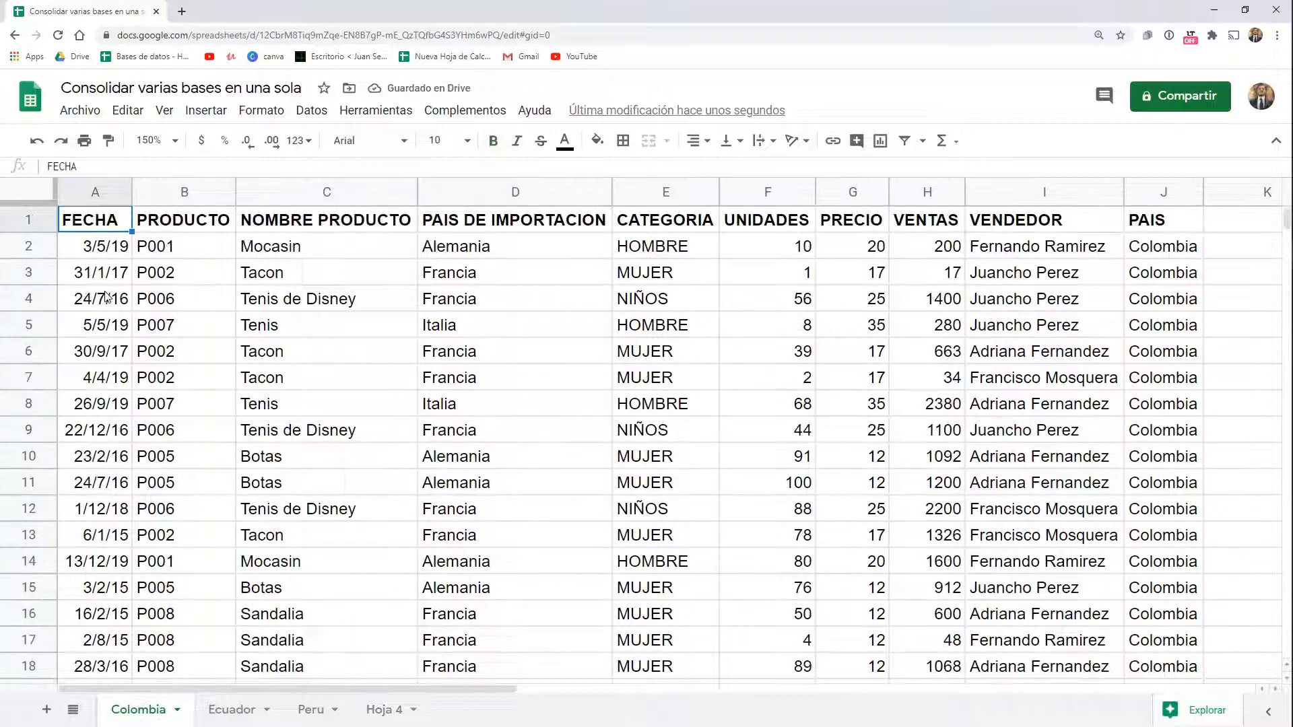
pyautogui.hotkey('ctrl', 'shift', 'Right')
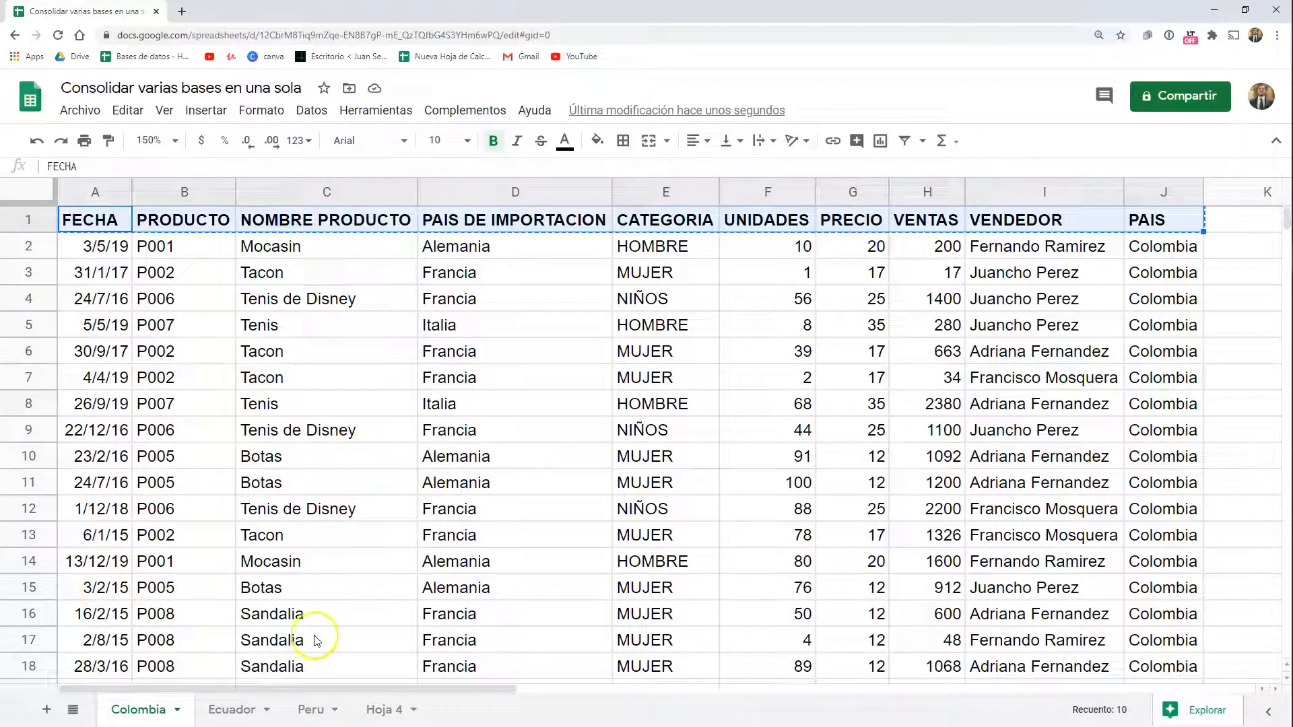
pyautogui.click(386, 708)
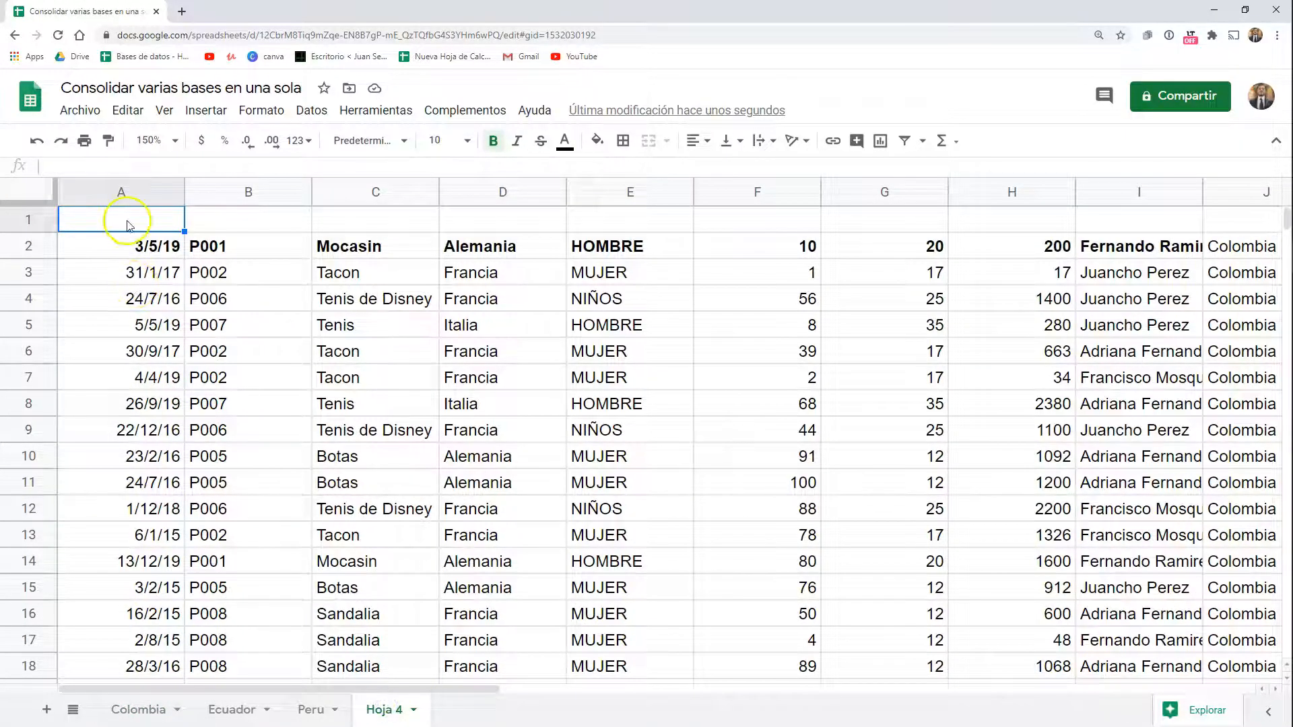
pyautogui.write('FECHA\tPRODUCTO\tNOMBRE PROD\tPAIS DE IMPOR\tCATEGORIA\tUNIDADES\tPRECIO\tVENTAS\tVENDEDOR\tPAIS')
# - Append the Peru sheet's range A1:I85 to the array formula in A2 of Hoja 4, separated by a semicolon
pyautogui.press('Down')
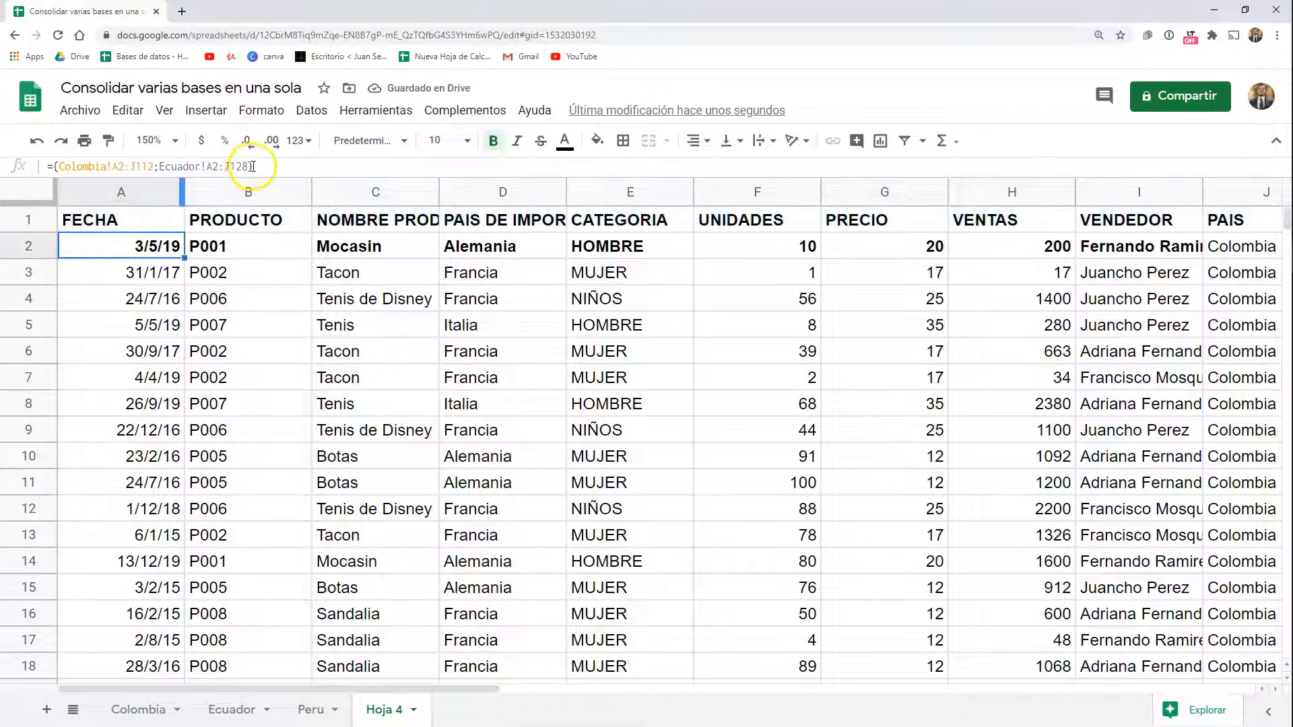
pyautogui.click(248, 167)
pyautogui.write(';')
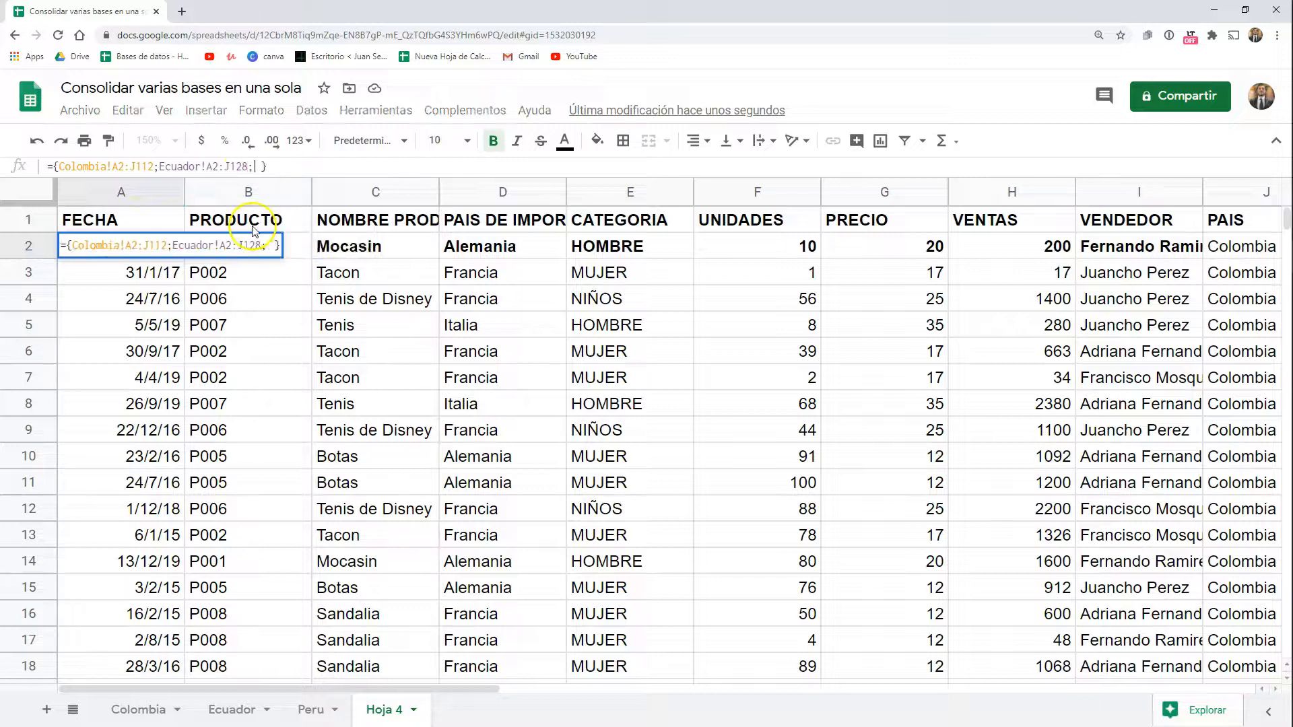
pyautogui.click(321, 712)
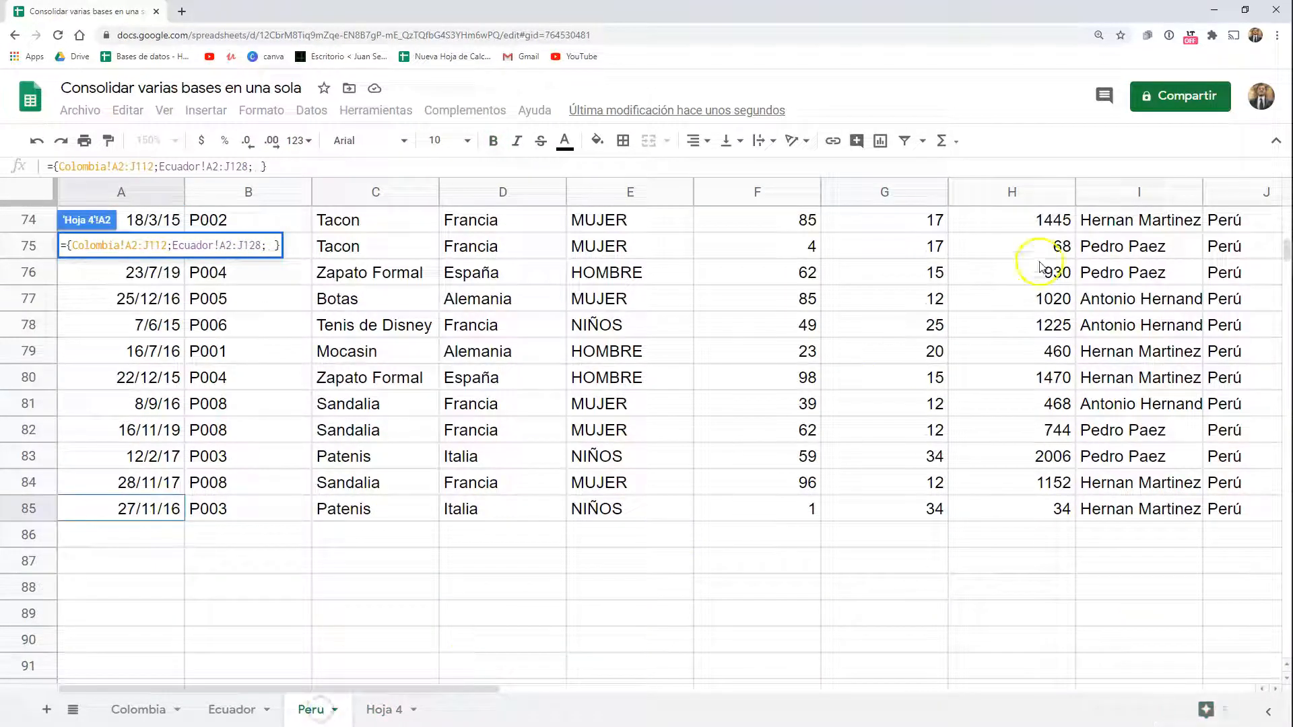
pyautogui.click(1209, 513)
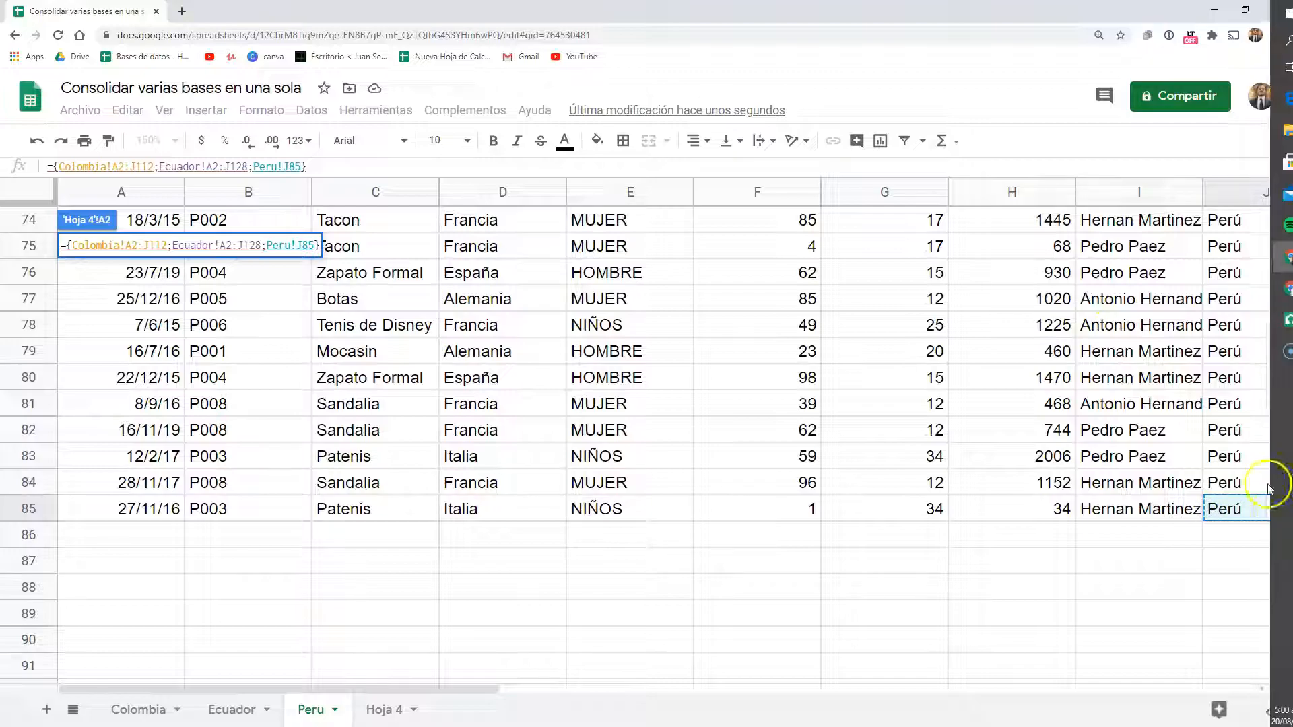
pyautogui.click(1131, 514)
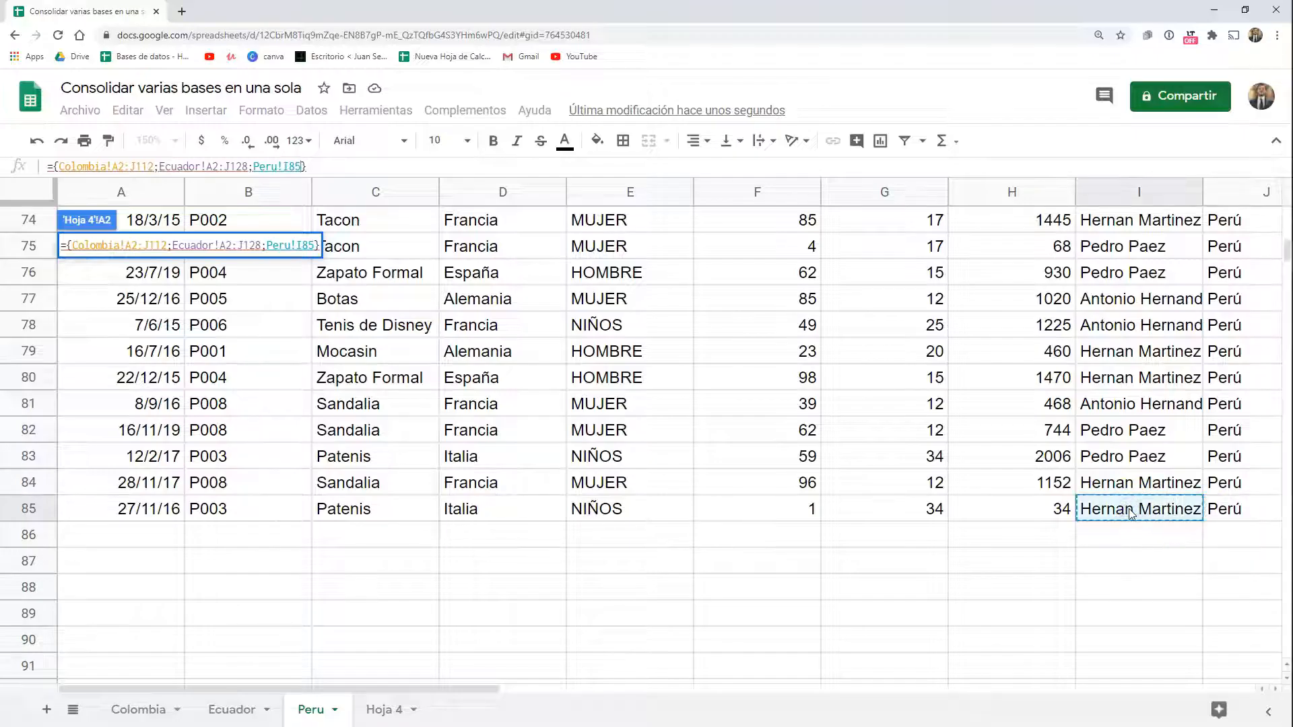
pyautogui.keyDown('shift'); pyautogui.click(144, 511); pyautogui.keyUp('shift')
pyautogui.scroll(20, 148, 515)
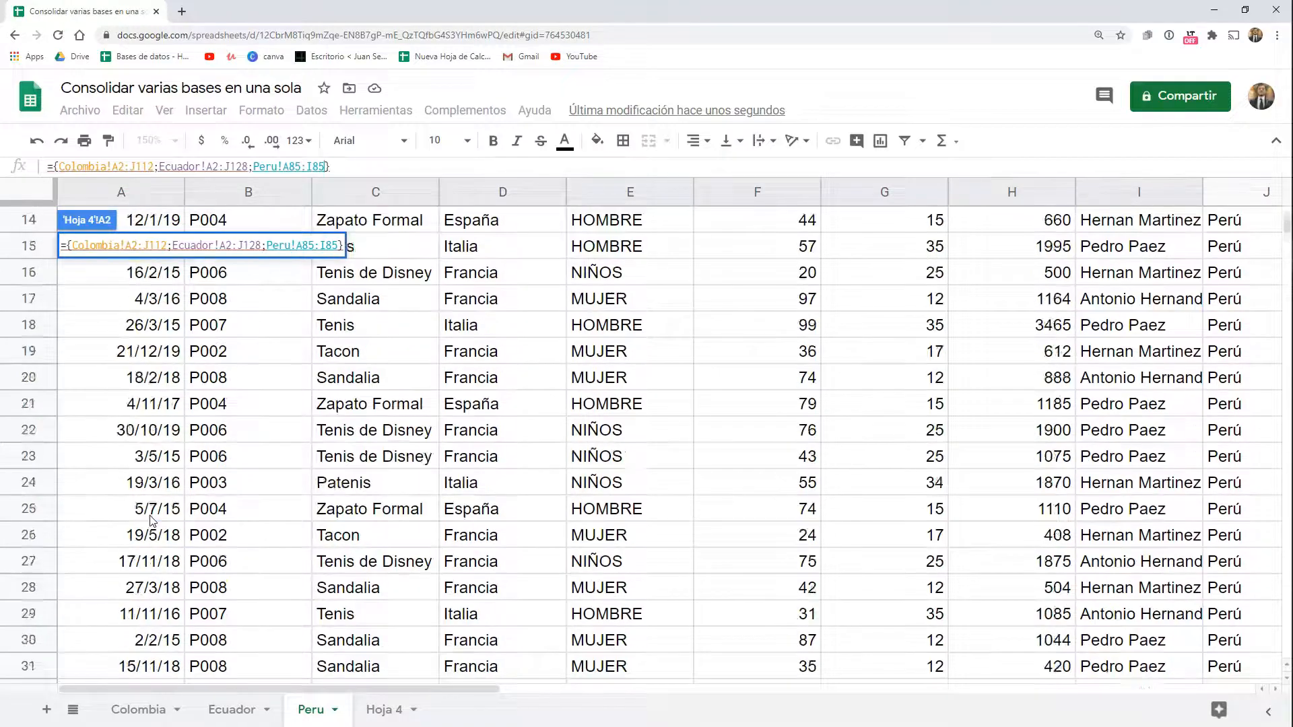
pyautogui.keyDown('shift'); pyautogui.click(149, 220); pyautogui.keyUp('shift')
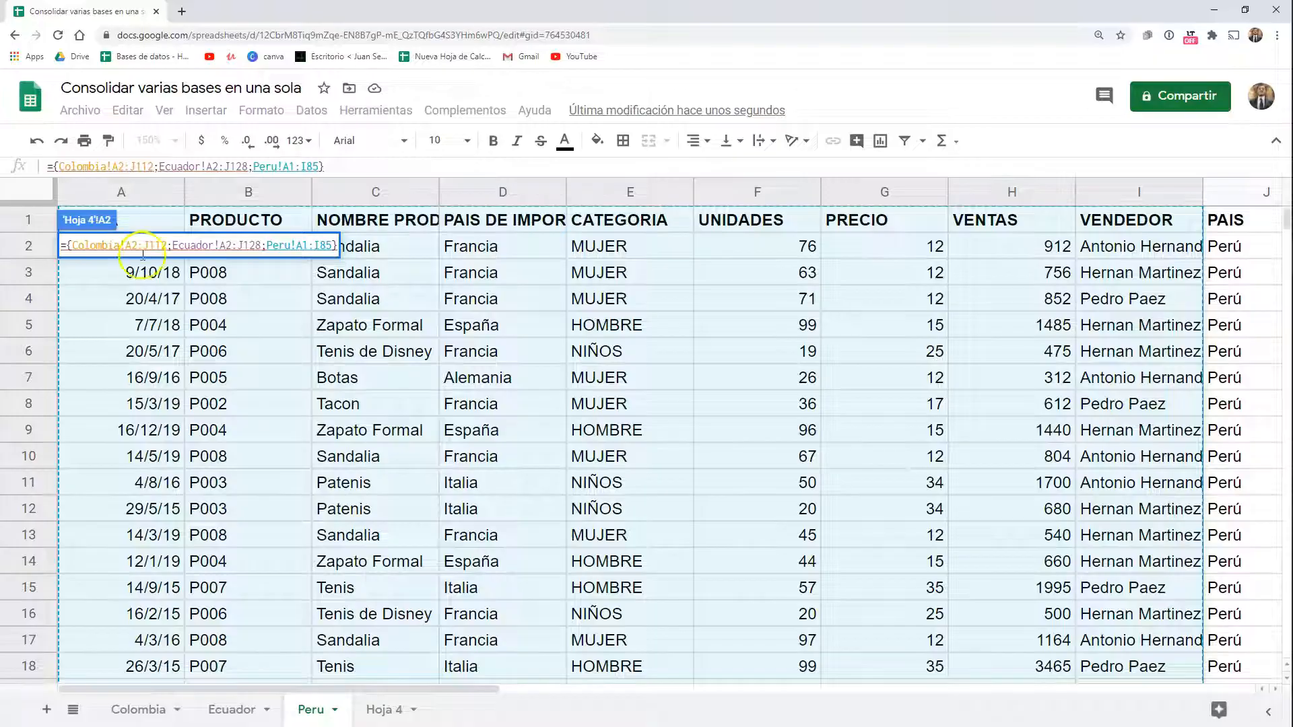
pyautogui.press('Return')
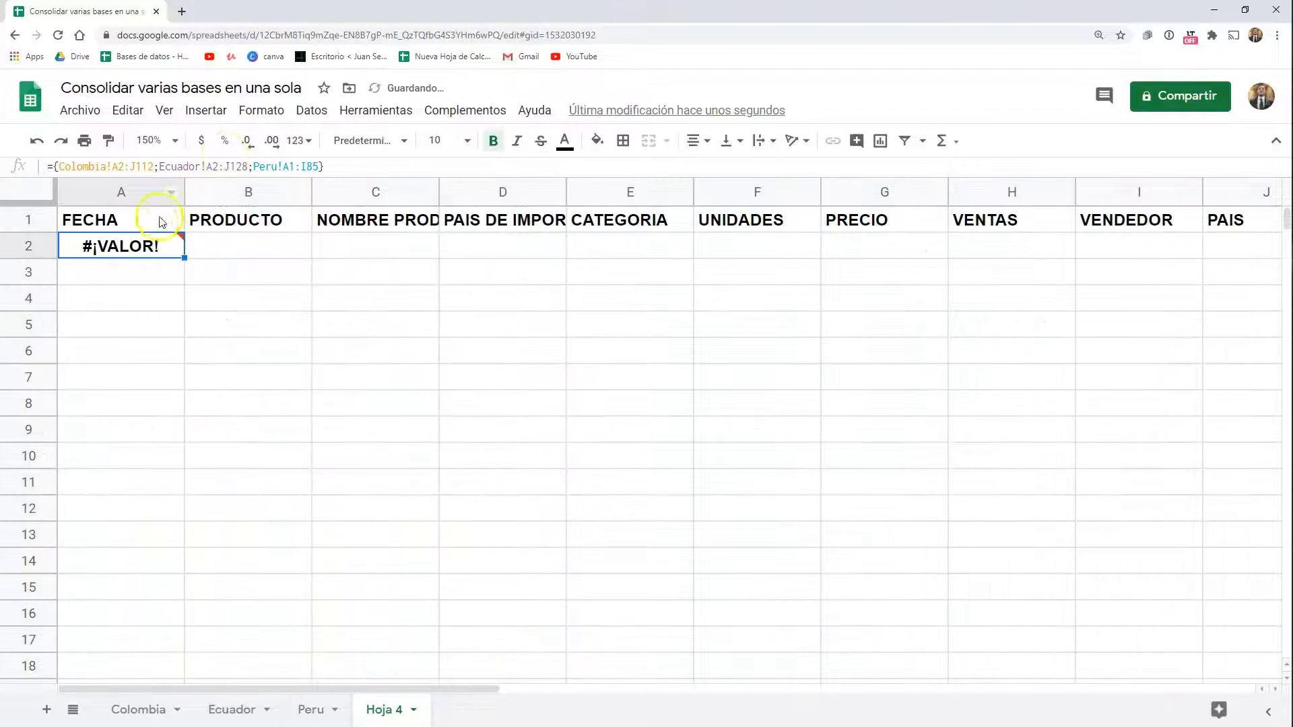
# - Correct the Peru range in the A2 formula to A1:J85 so it spans the same columns as the others
pyautogui.click(137, 256)
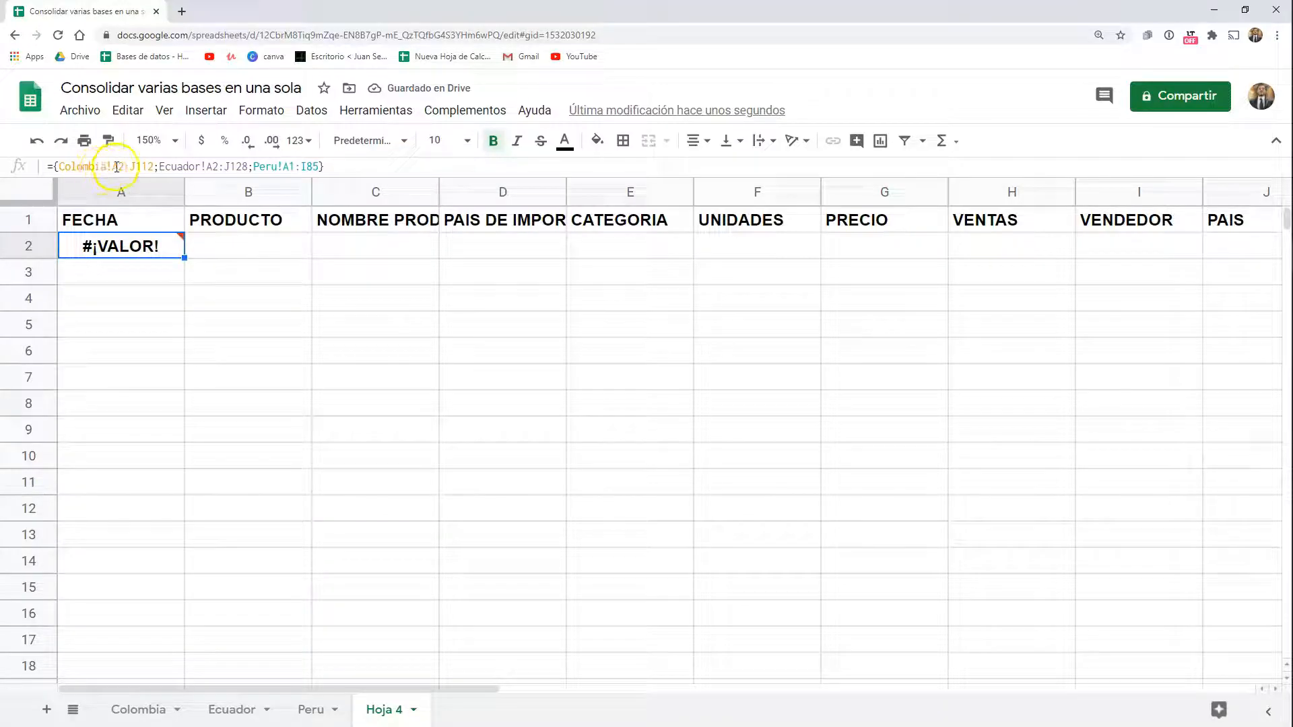
pyautogui.doubleClick(151, 265)
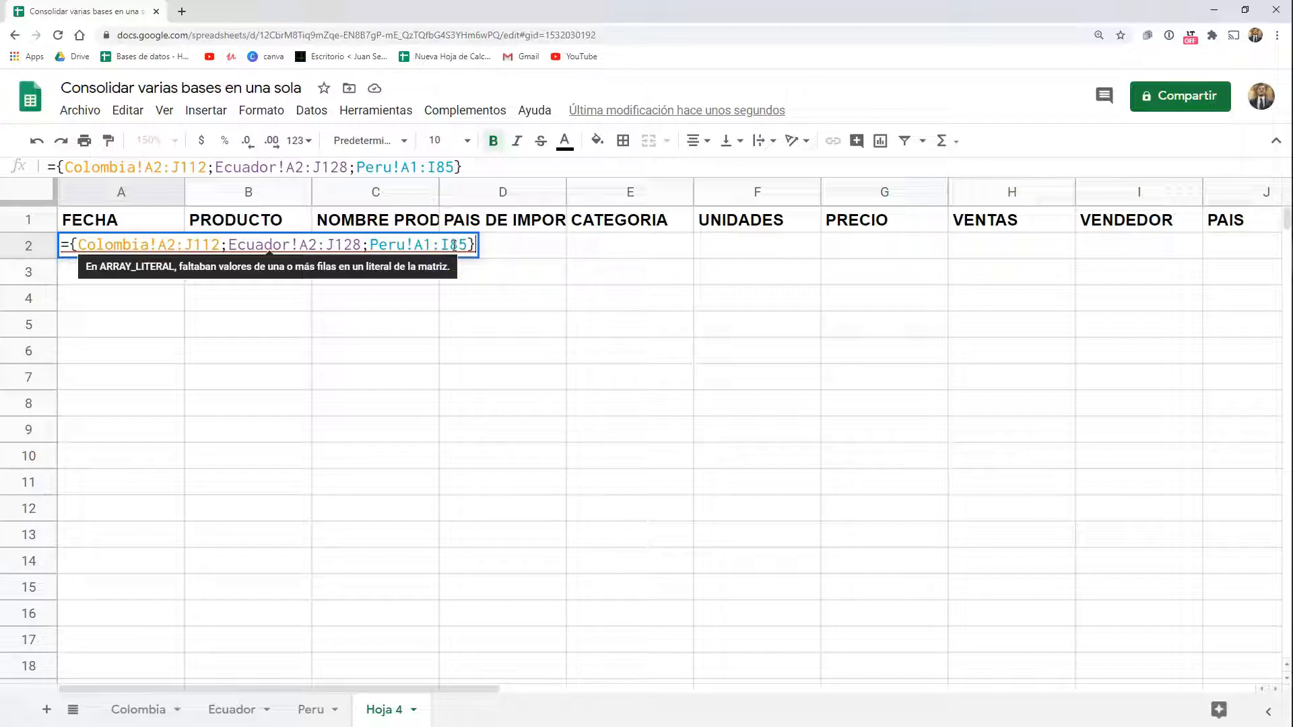
pyautogui.doubleClick(445, 243)
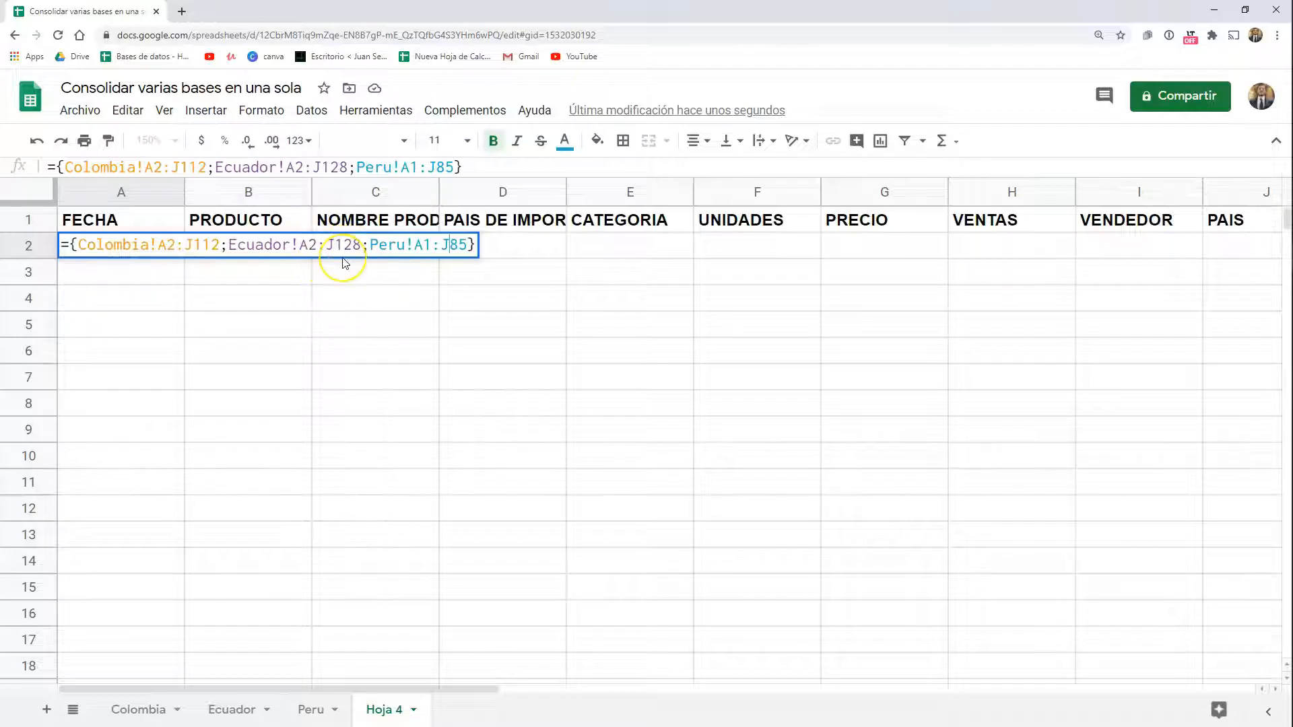
pyautogui.press('Return')
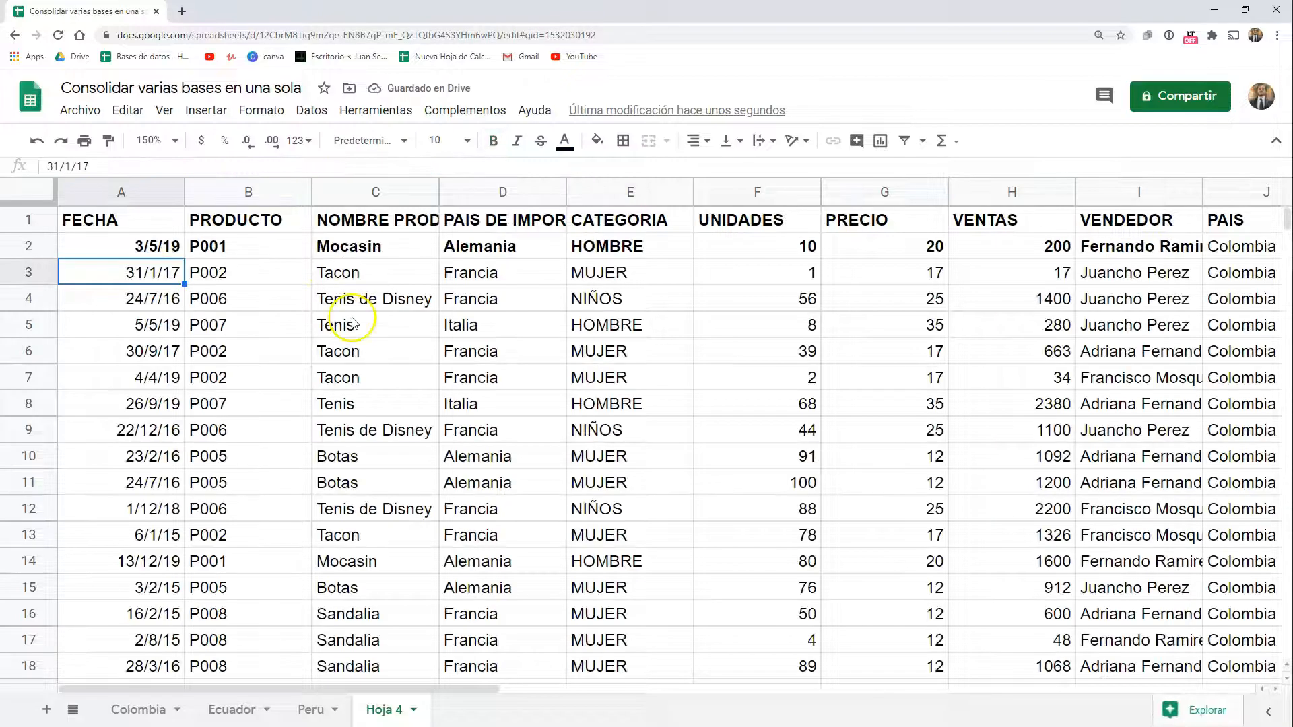
# - Change the Peru range in the A2 formula to A2:J85 to leave out its repeated header row
pyautogui.scroll(-8, 352, 322)
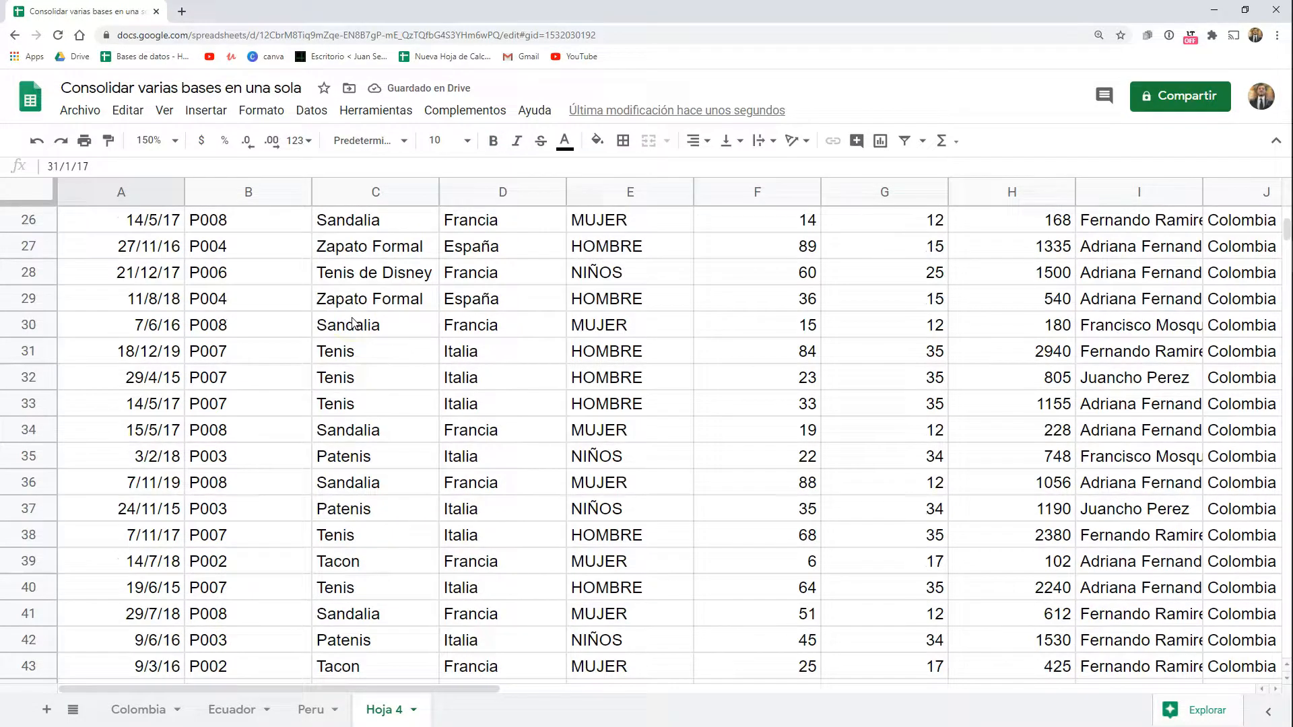
pyautogui.scroll(-20, 352, 322)
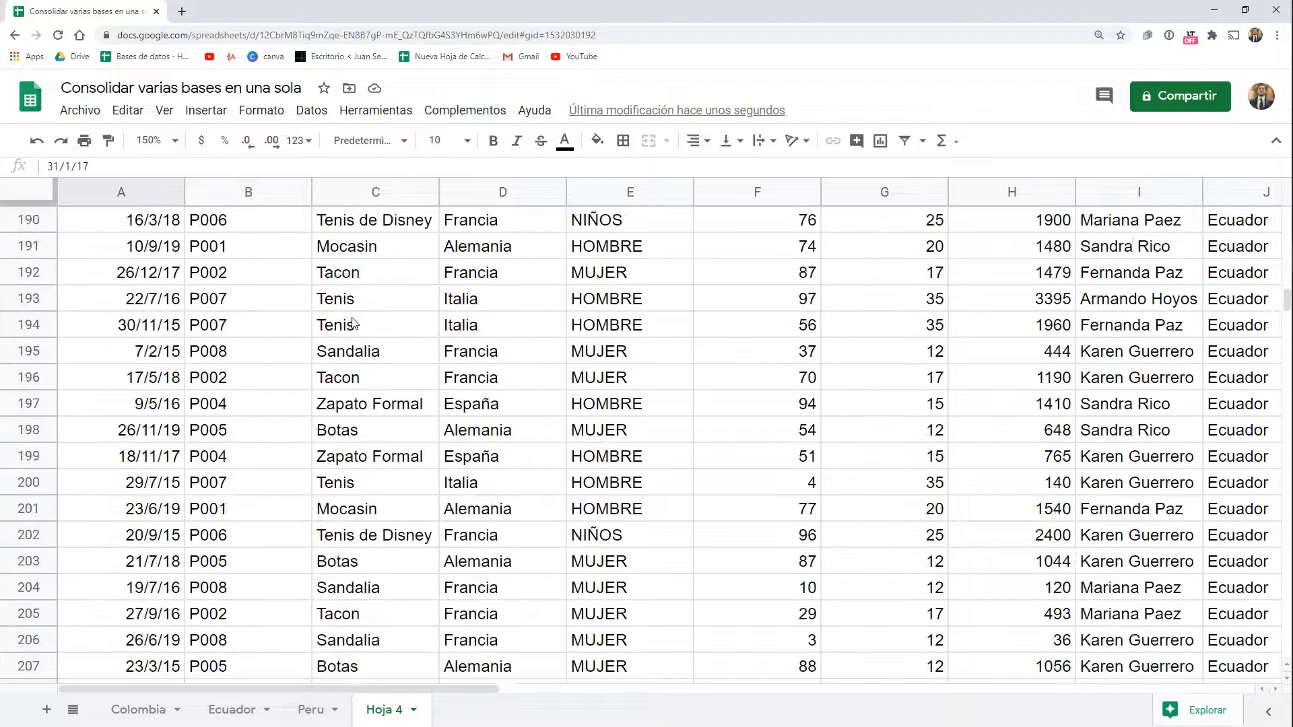
pyautogui.scroll(-20, 337, 292)
pyautogui.scroll(17, 338, 292)
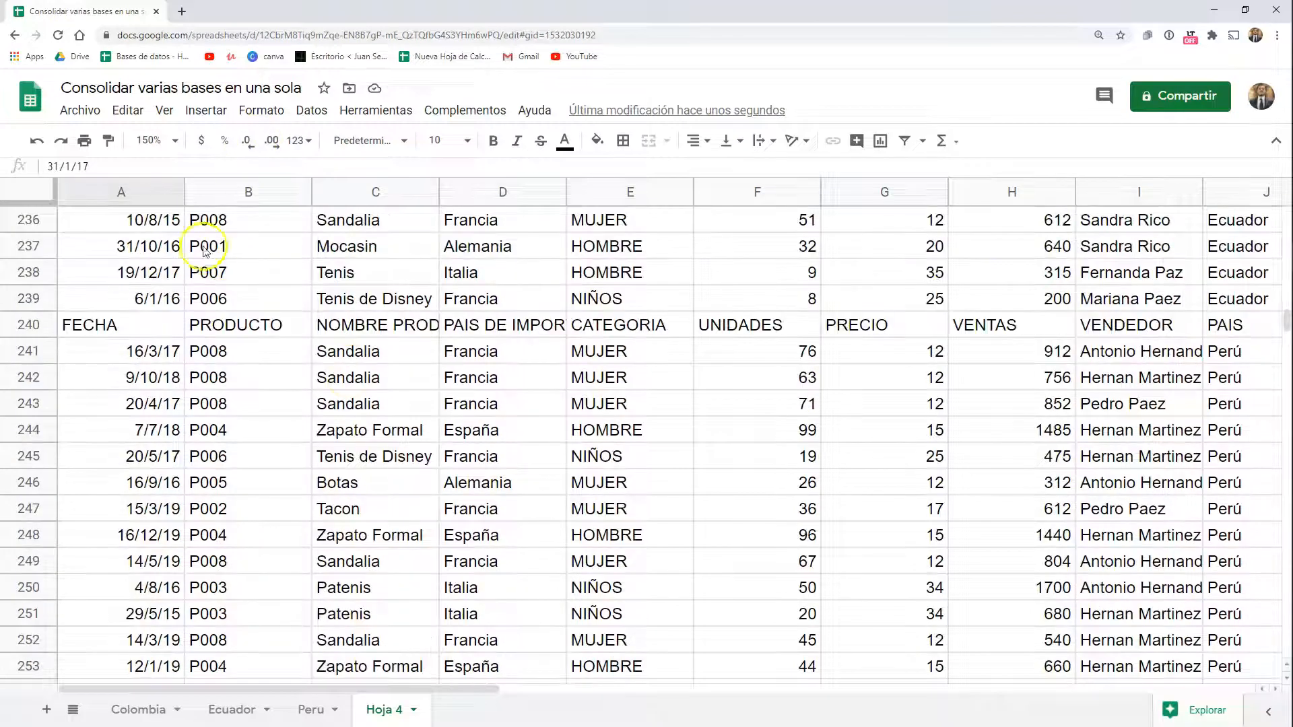
pyautogui.click(110, 277)
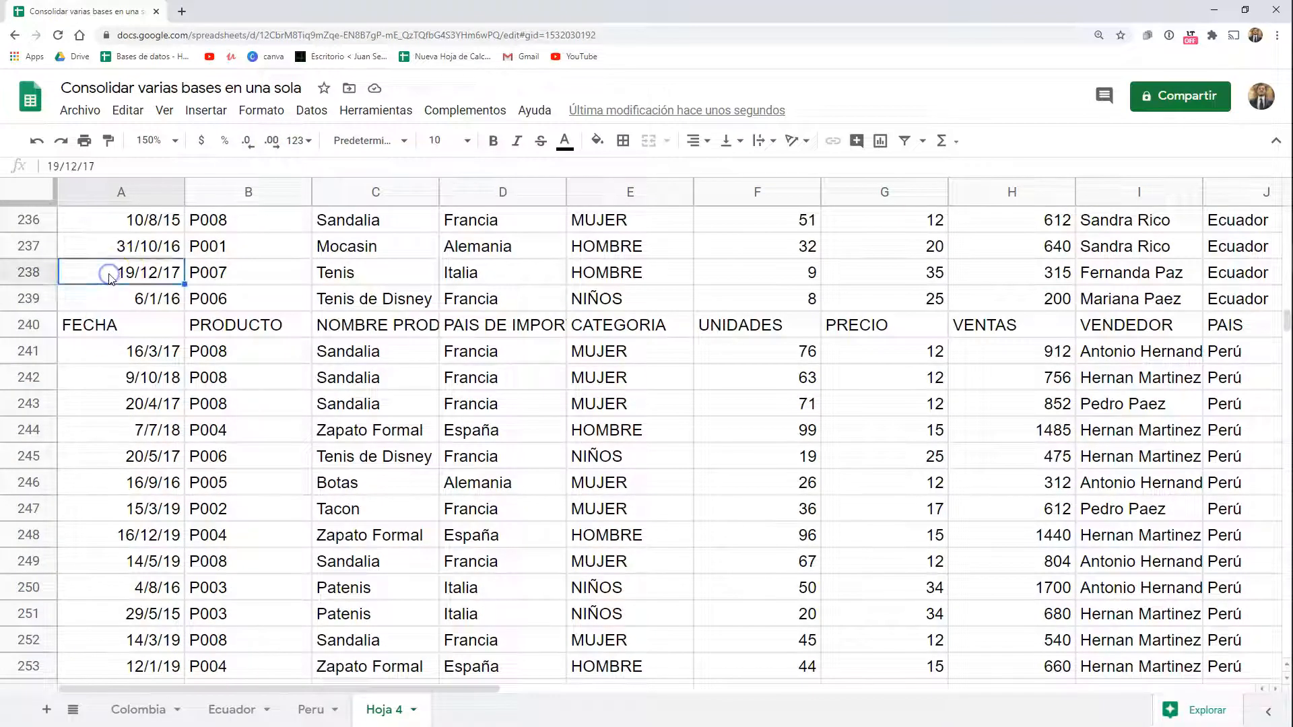
pyautogui.hotkey('ctrl', 'Up')
pyautogui.press('Down')
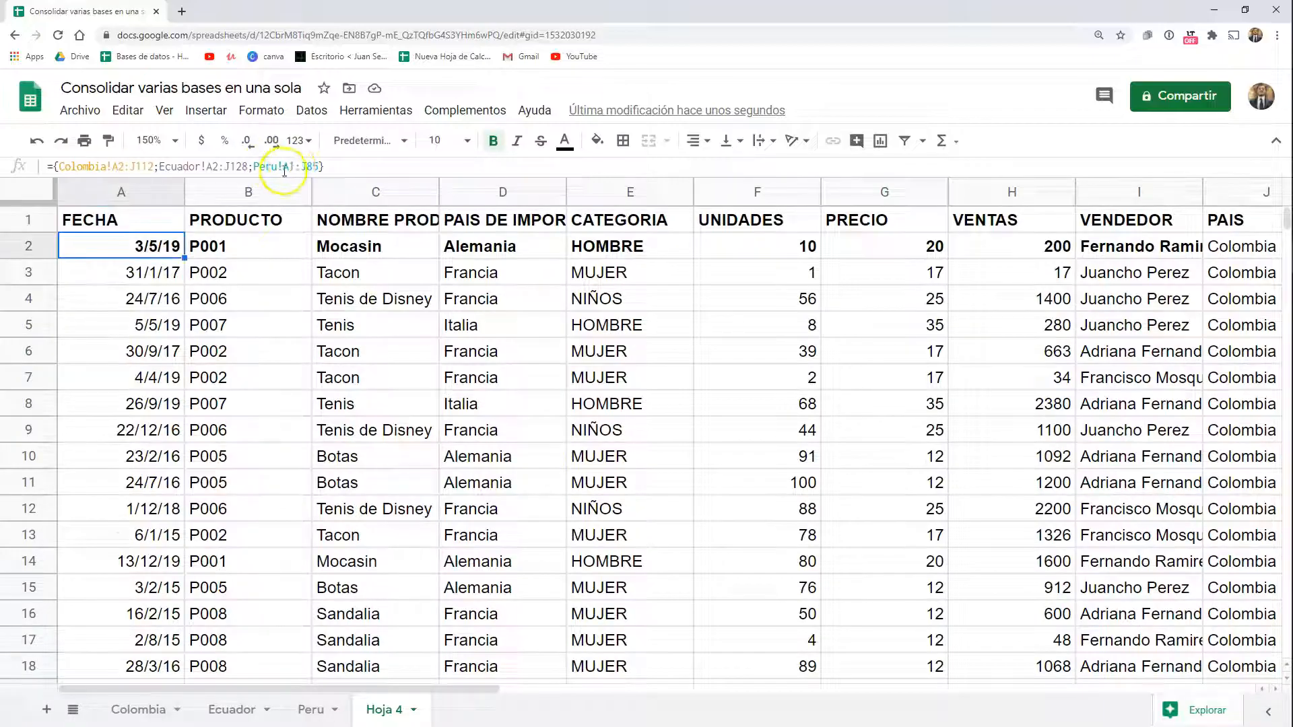
pyautogui.click(291, 167)
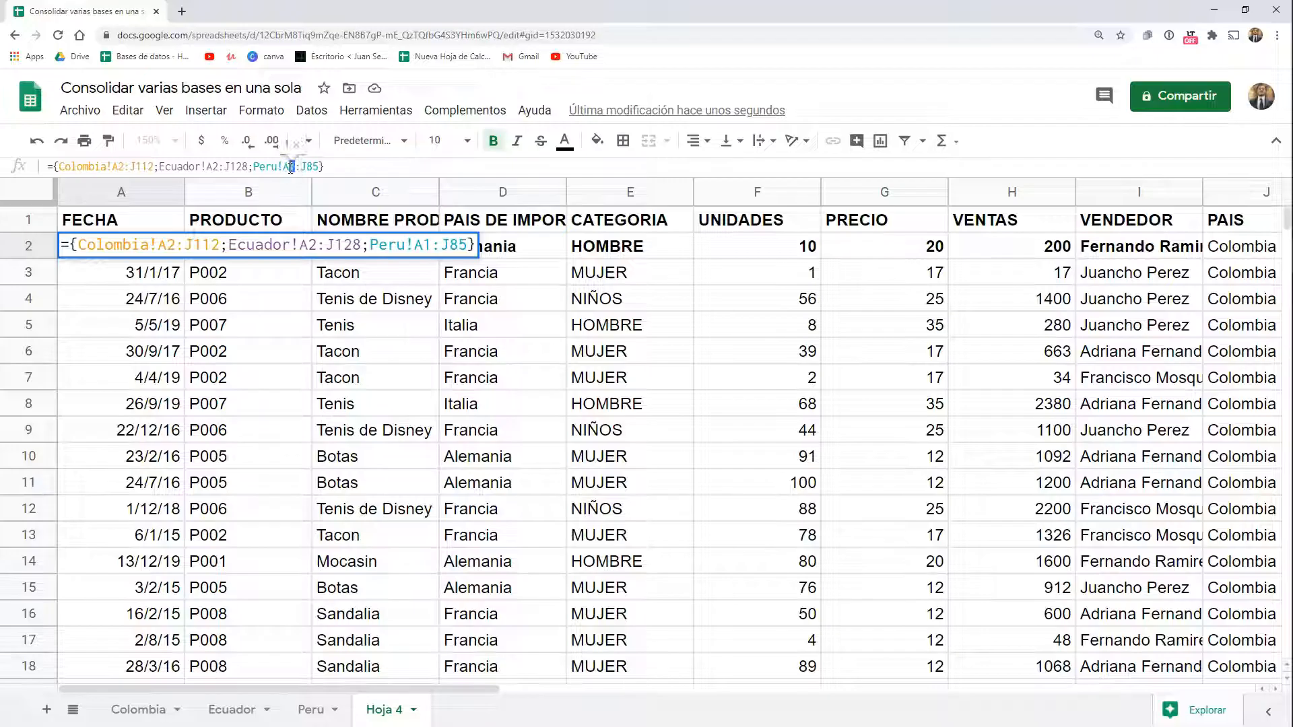
pyautogui.write('2')
pyautogui.press('Return')
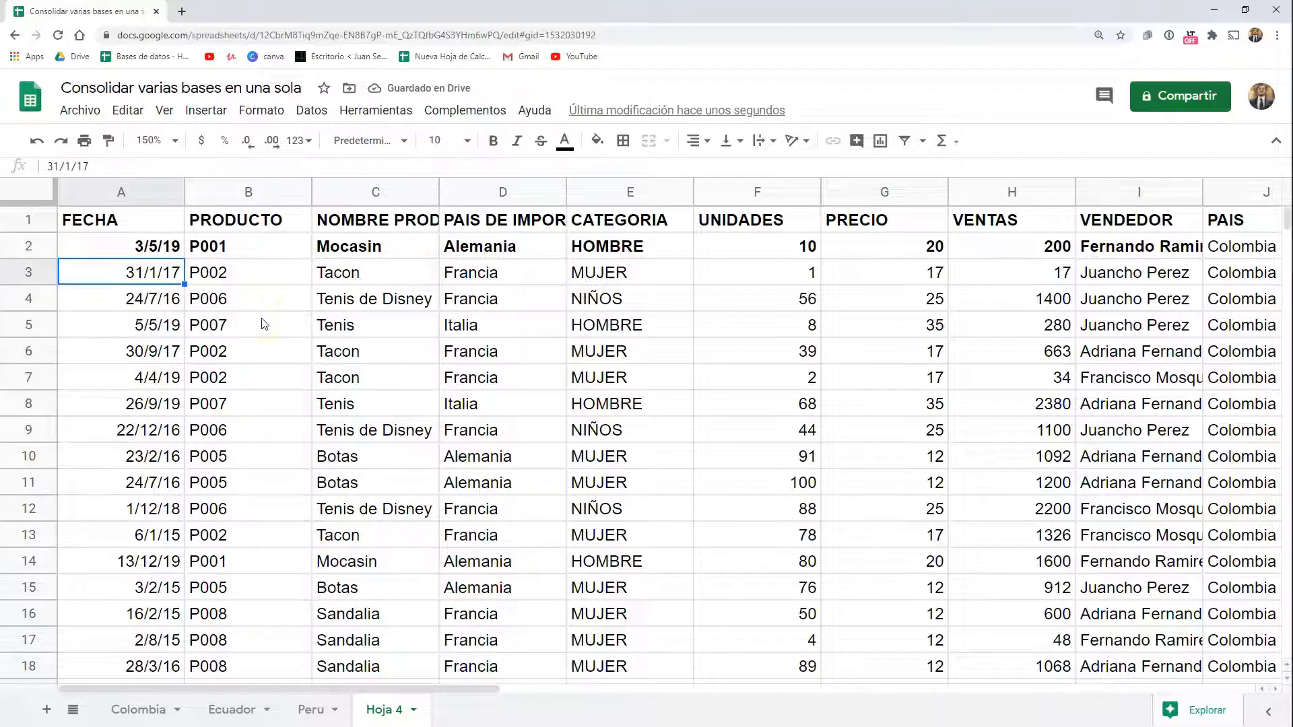
# - Examine the last data row on the Colombia, Ecuador and Peru sheets
pyautogui.click(131, 709)
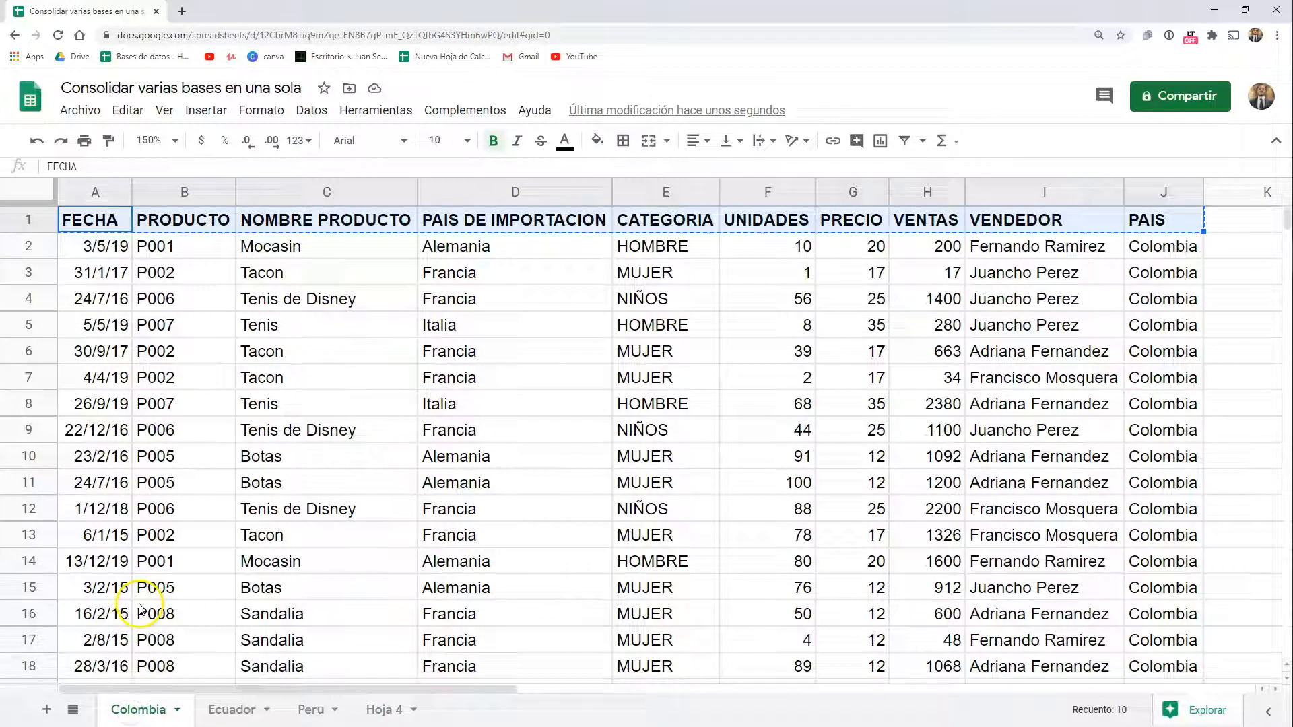
pyautogui.click(90, 583)
pyautogui.hotkey('ctrl', 'Down')
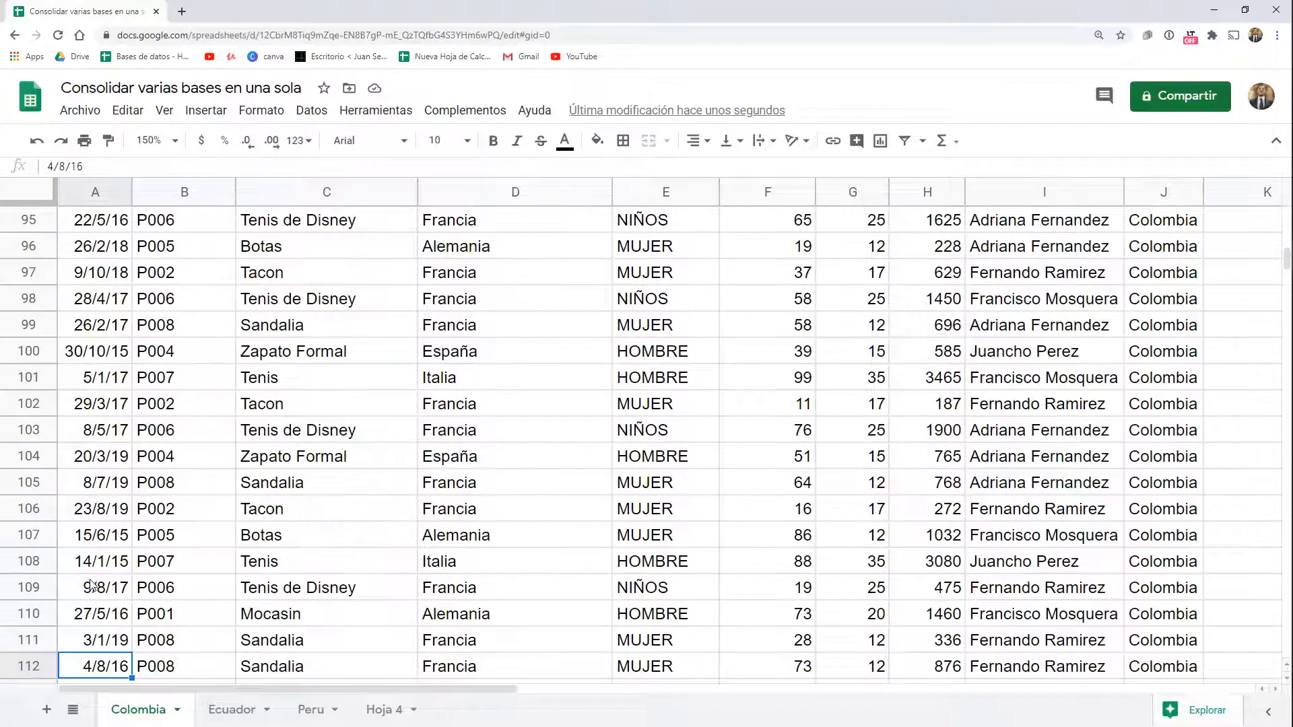
pyautogui.scroll(-3, 93, 584)
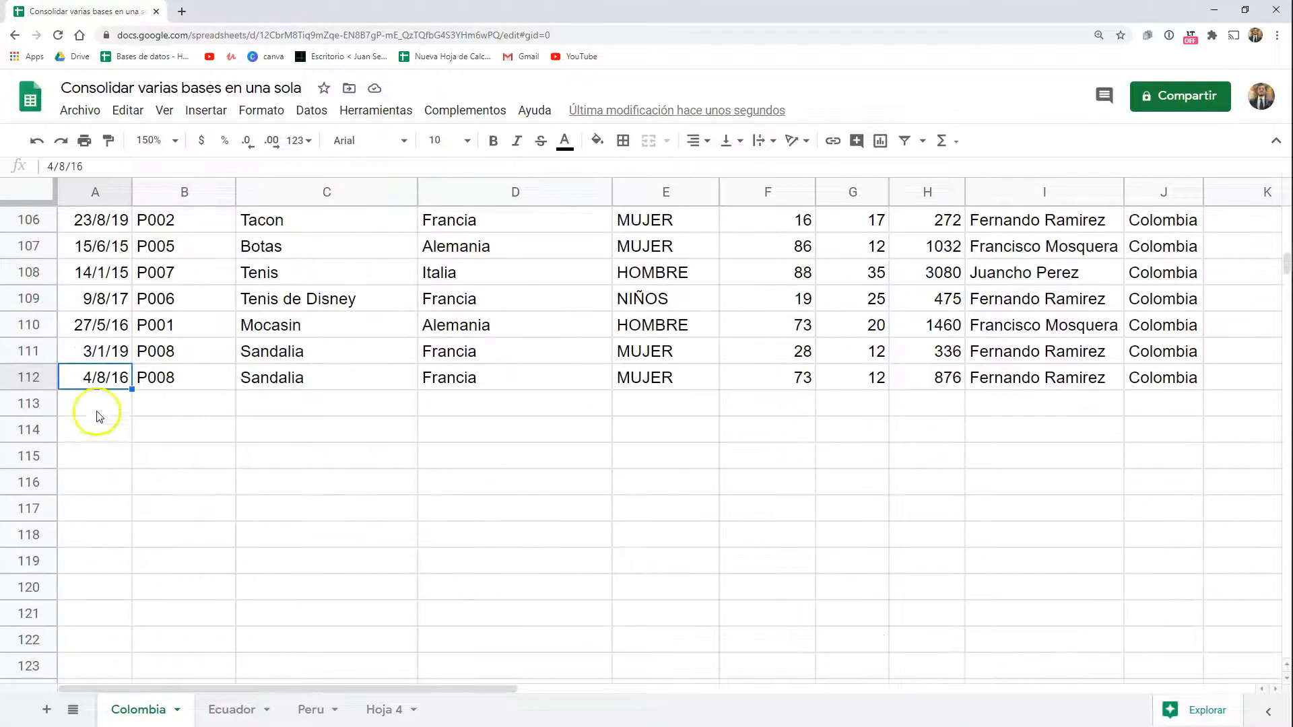
pyautogui.click(108, 378)
pyautogui.click(224, 709)
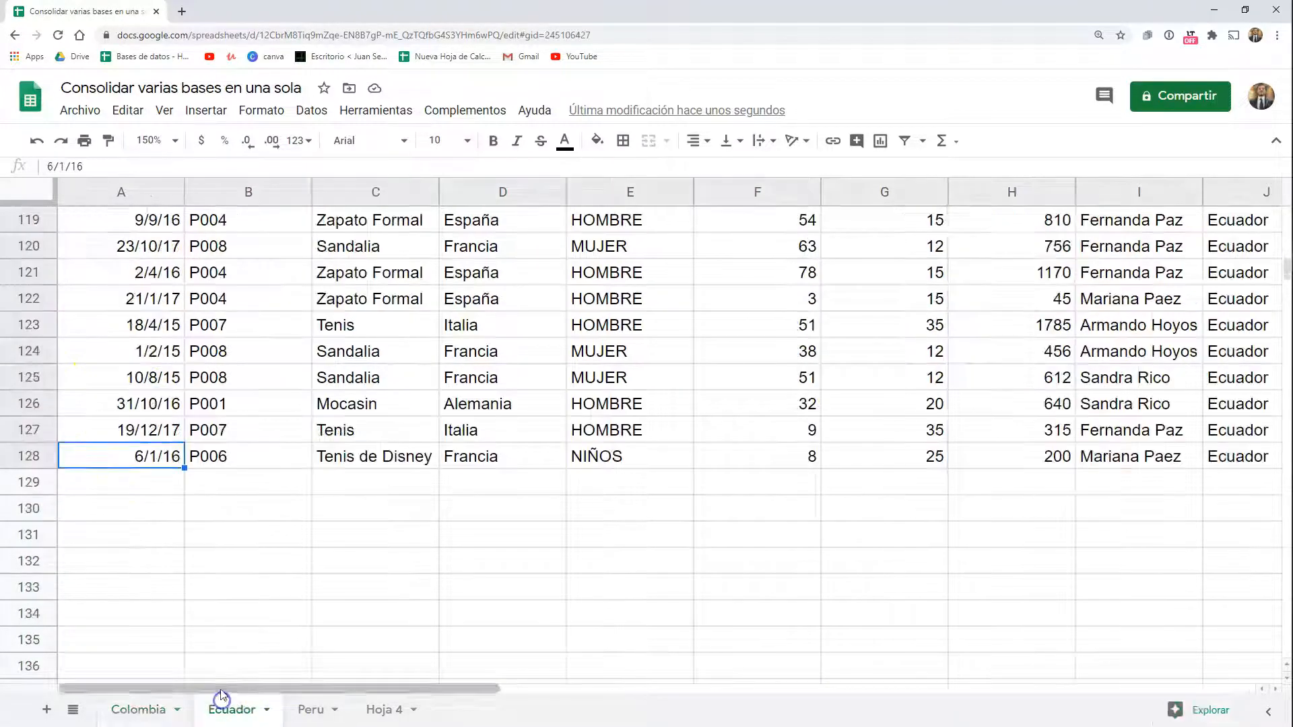
pyautogui.click(302, 712)
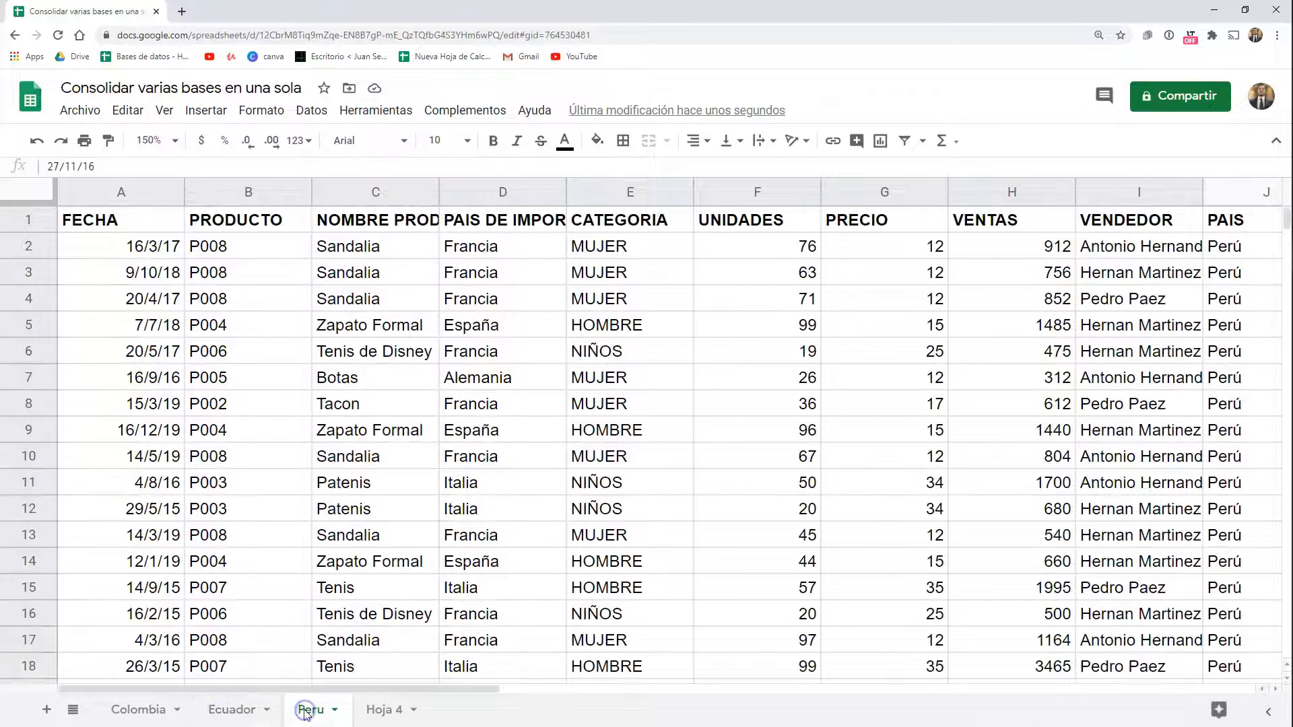
pyautogui.click(133, 581)
pyautogui.hotkey('ctrl', 'Down')
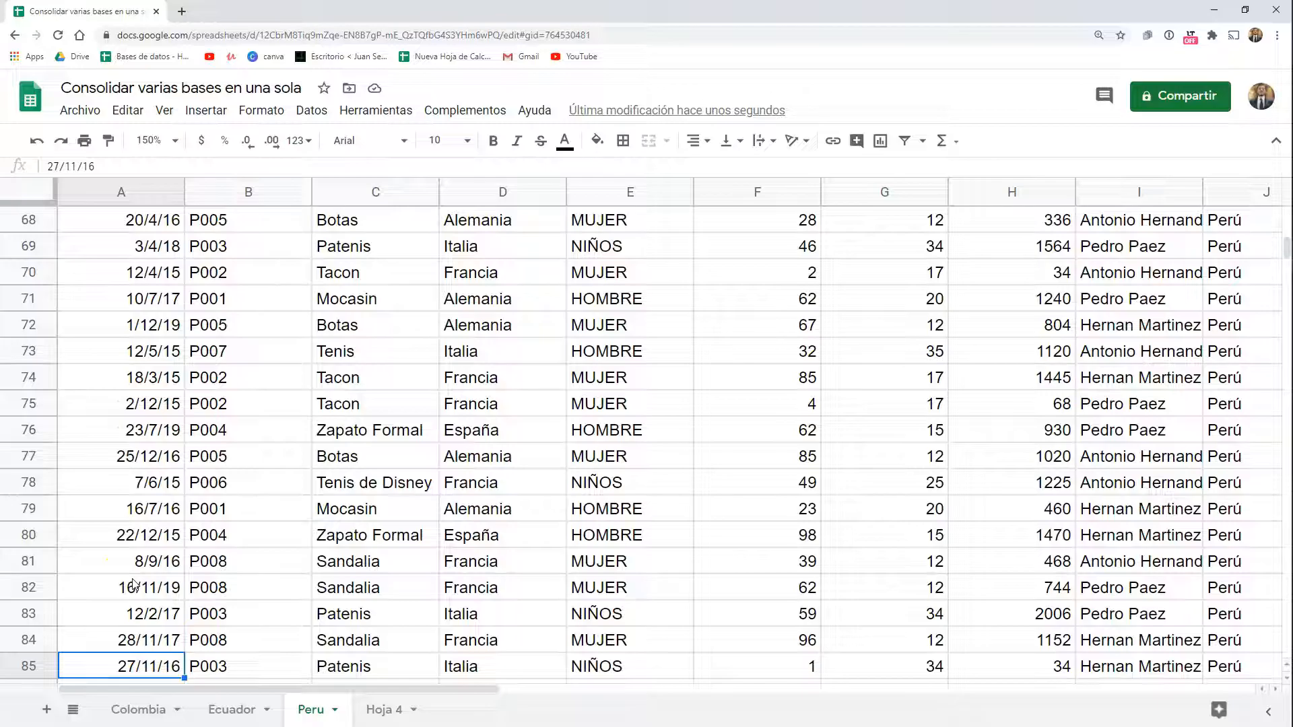
# - Remove the bold formatting from row 2 on Hoja 4
pyautogui.click(386, 712)
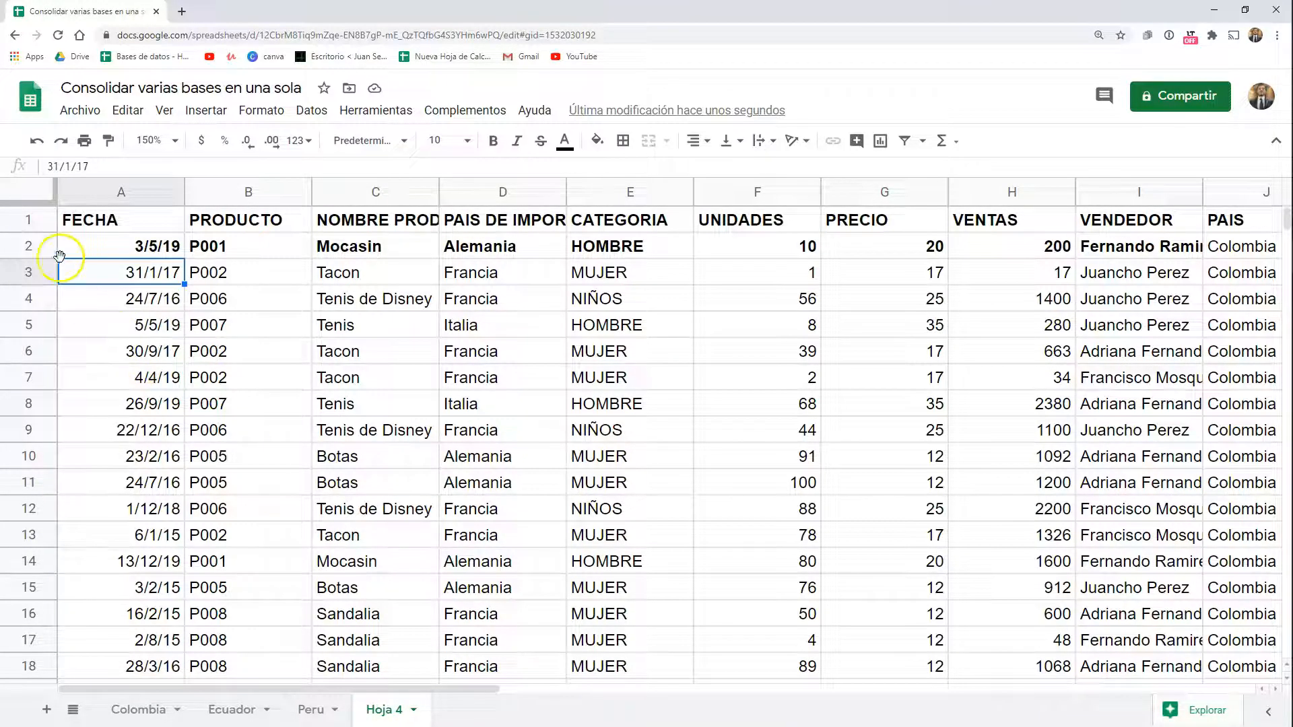
pyautogui.click(28, 247)
pyautogui.hotkey('ctrl', 'b')
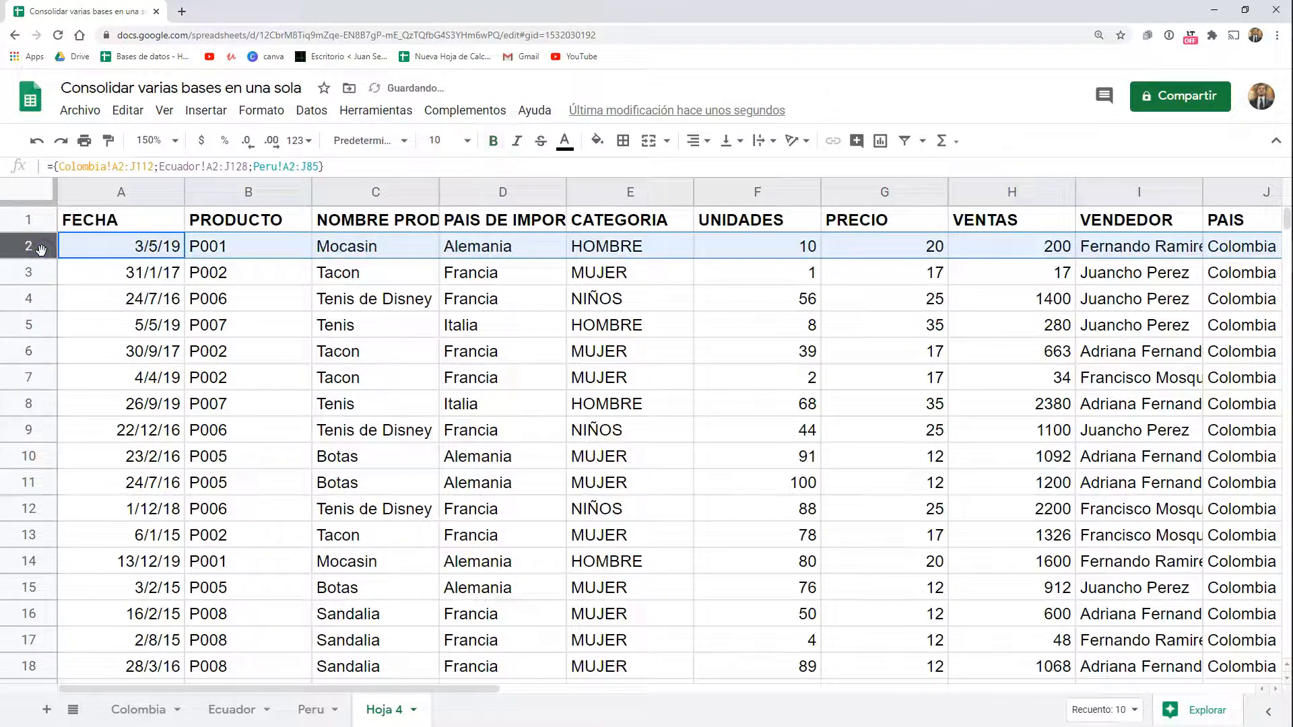
pyautogui.click(111, 325)
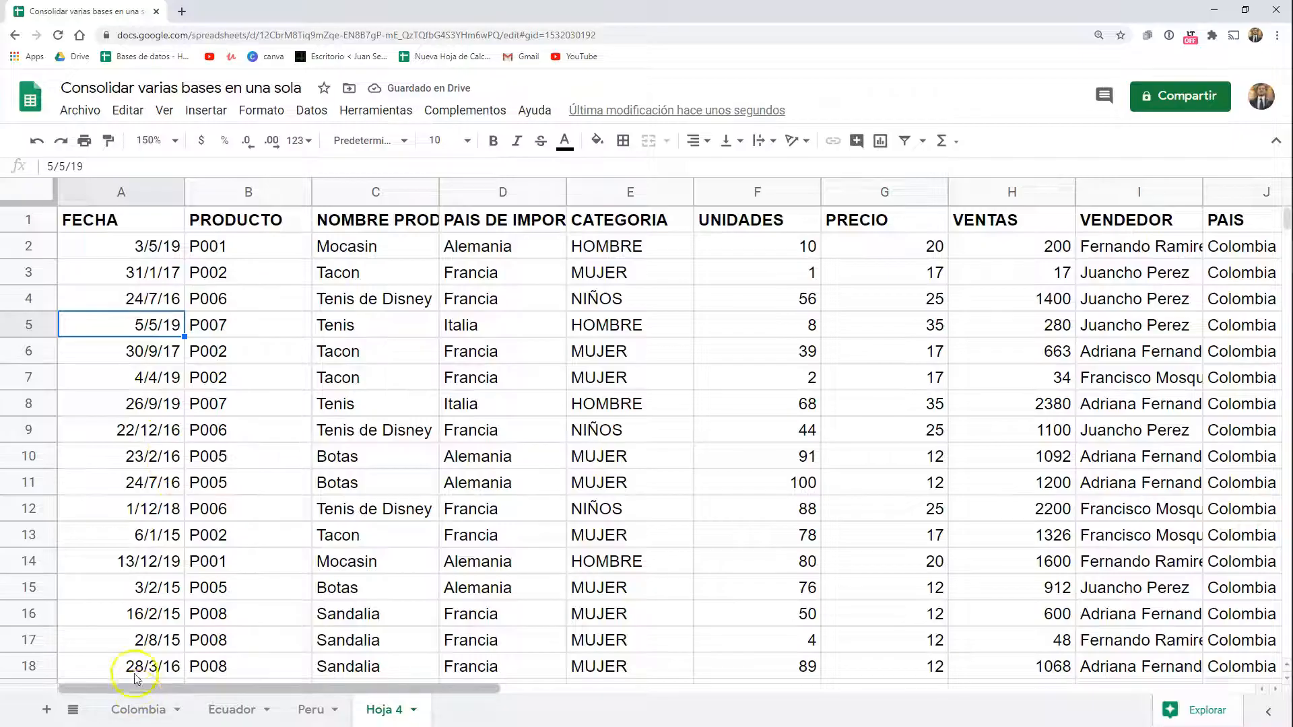
# - Examine where the Colombia data ends and compare it with the ranges of the A2 formula on Hoja 4
pyautogui.click(138, 708)
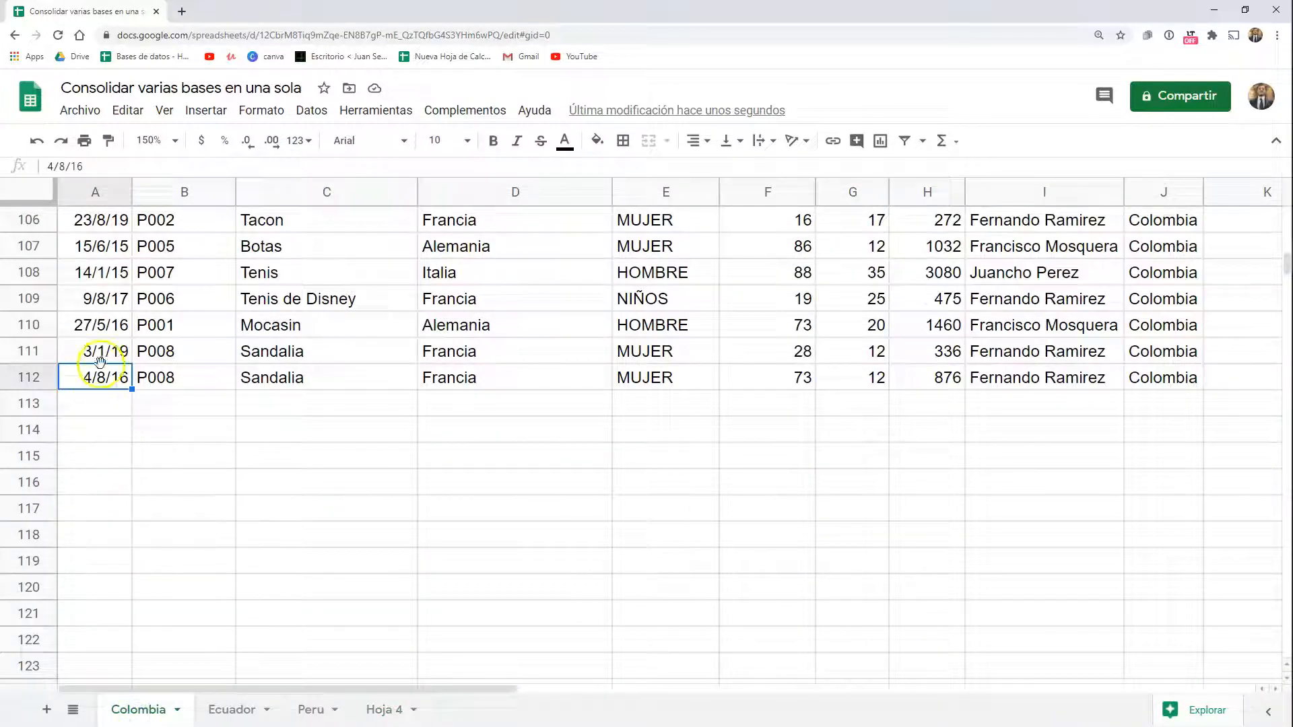
pyautogui.click(108, 405)
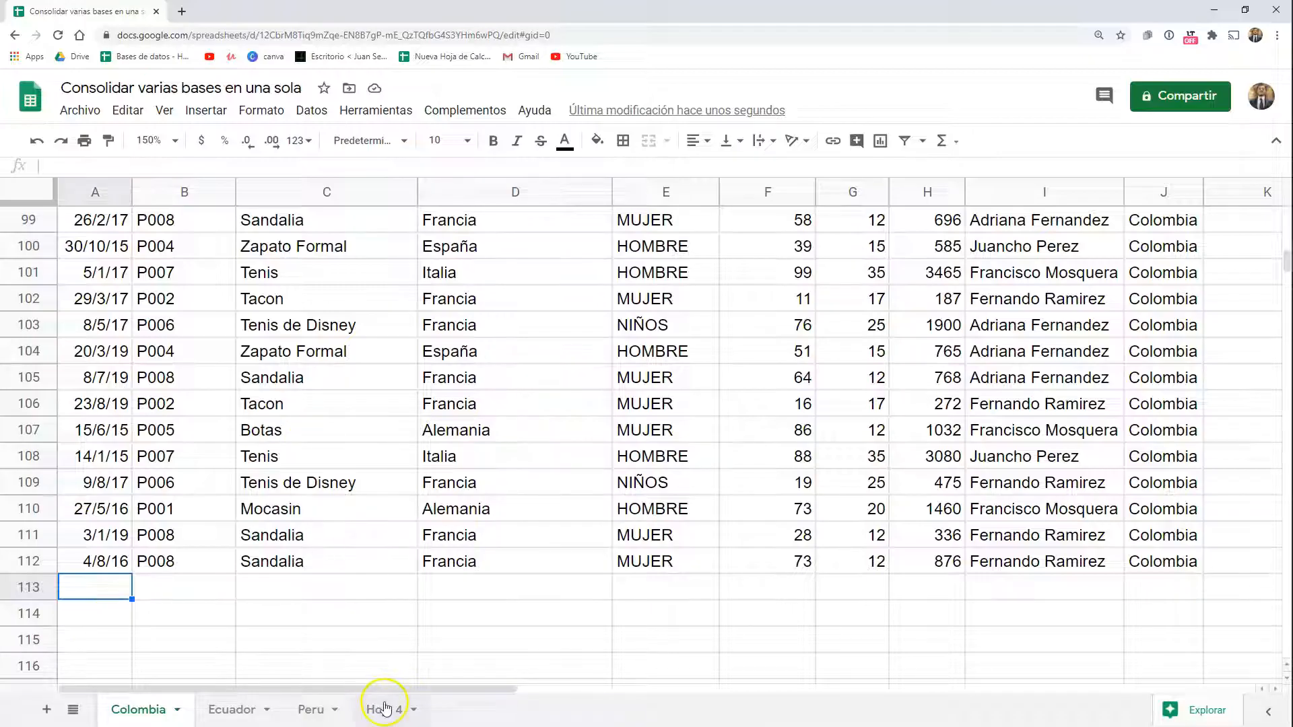
pyautogui.click(384, 710)
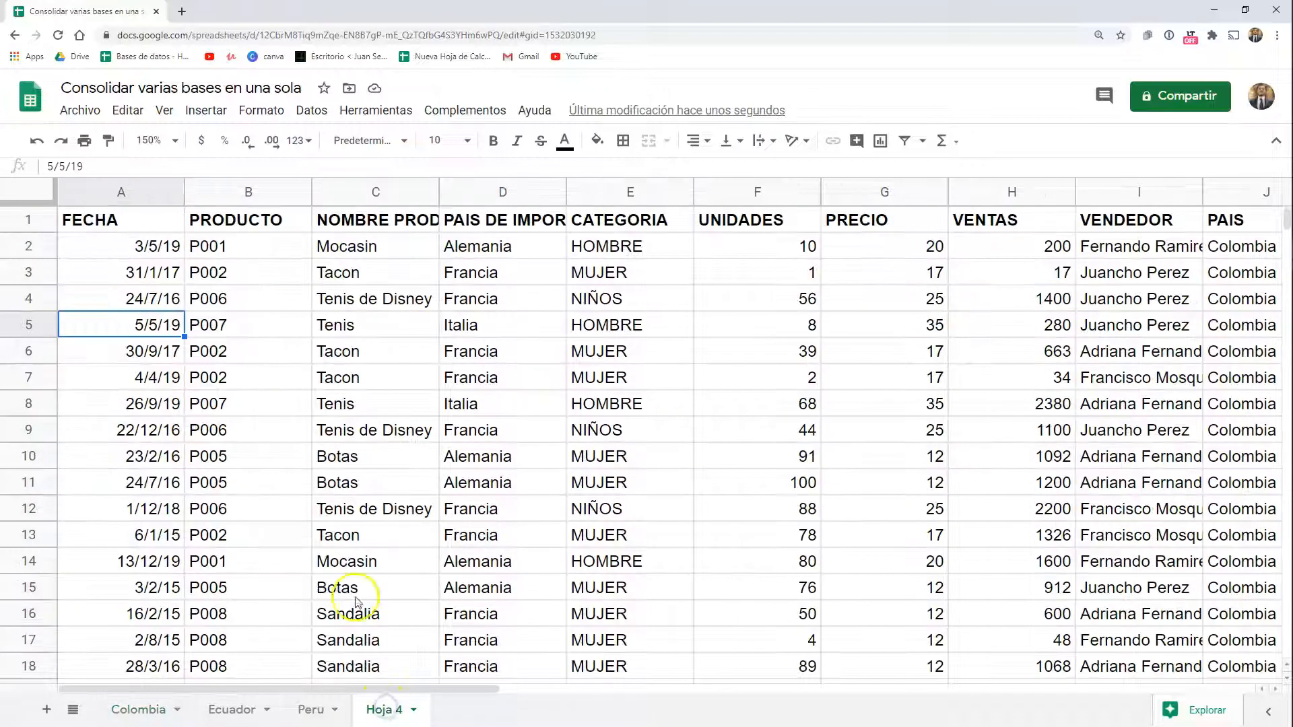
pyautogui.click(153, 221)
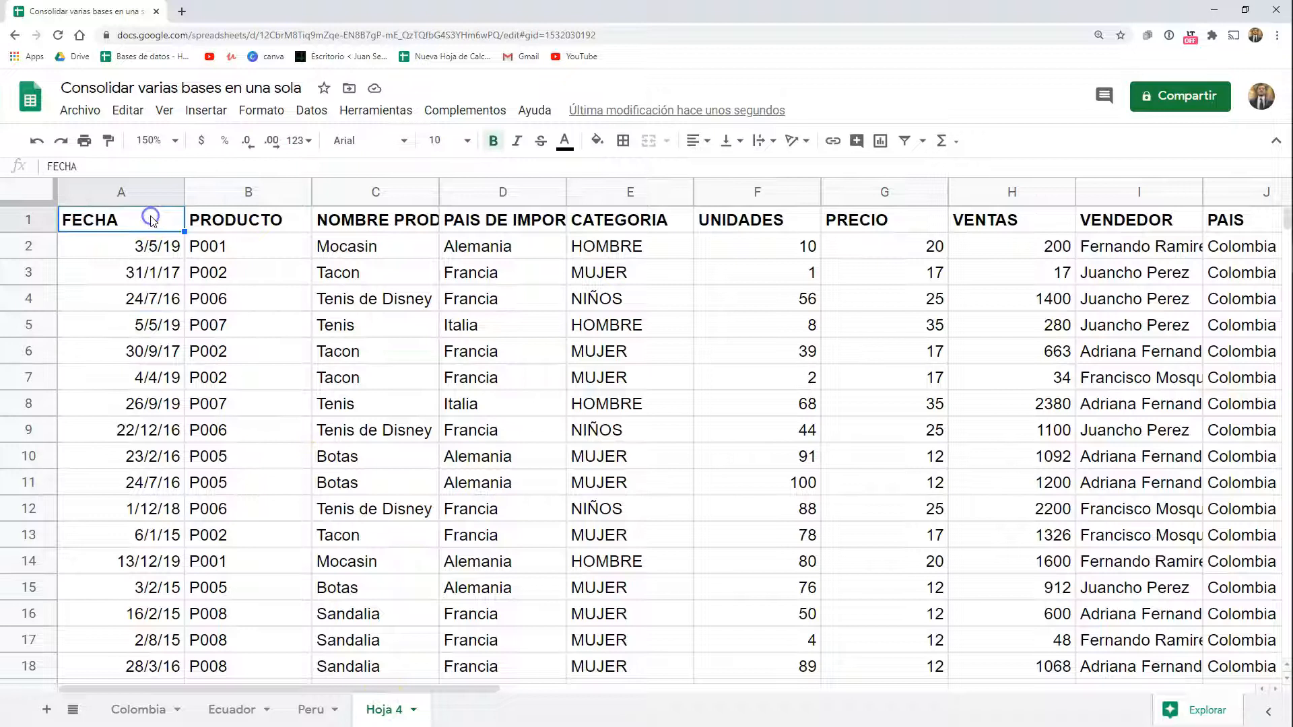
pyautogui.click(138, 248)
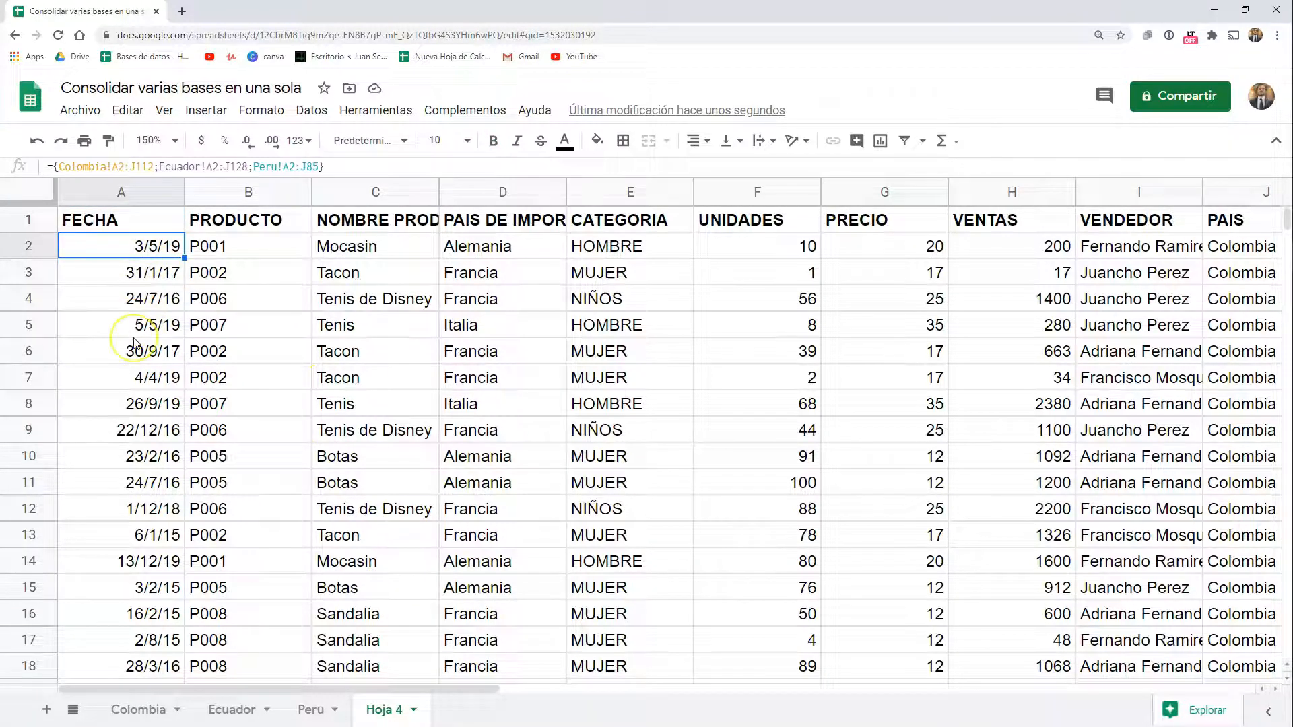
pyautogui.click(153, 166)
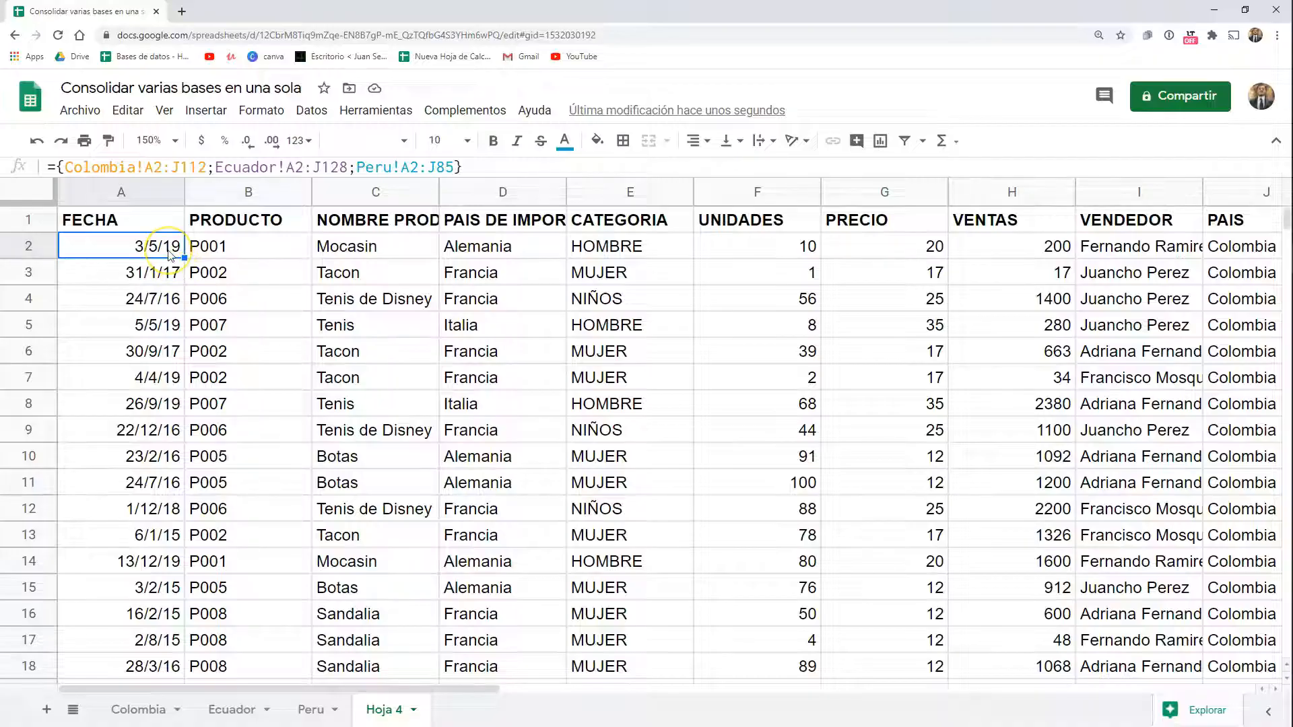
# - Make the Colombia, Ecuador and Peru ranges in the A2 formula open-ended as A2:J by removing their end row numbers
pyautogui.doubleClick(170, 251)
pyautogui.moveTo(219, 244); pyautogui.dragTo(211, 246)
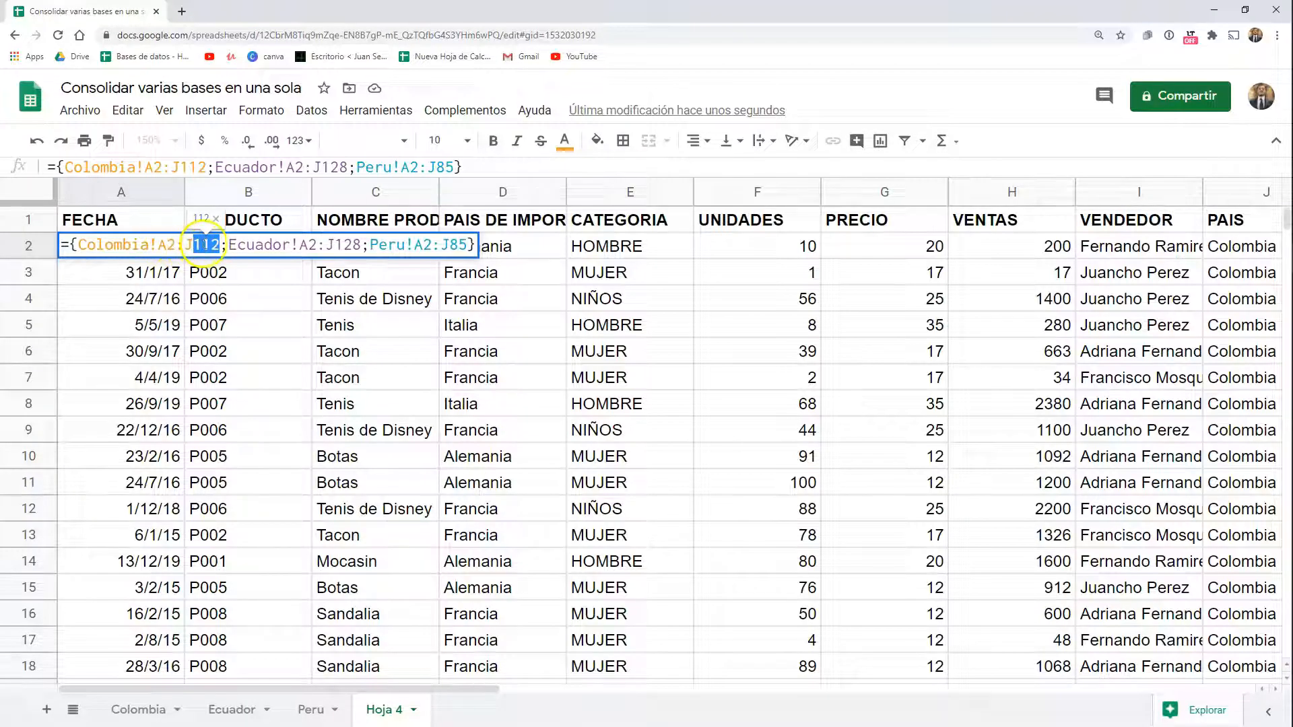
pyautogui.press('BackSpace')
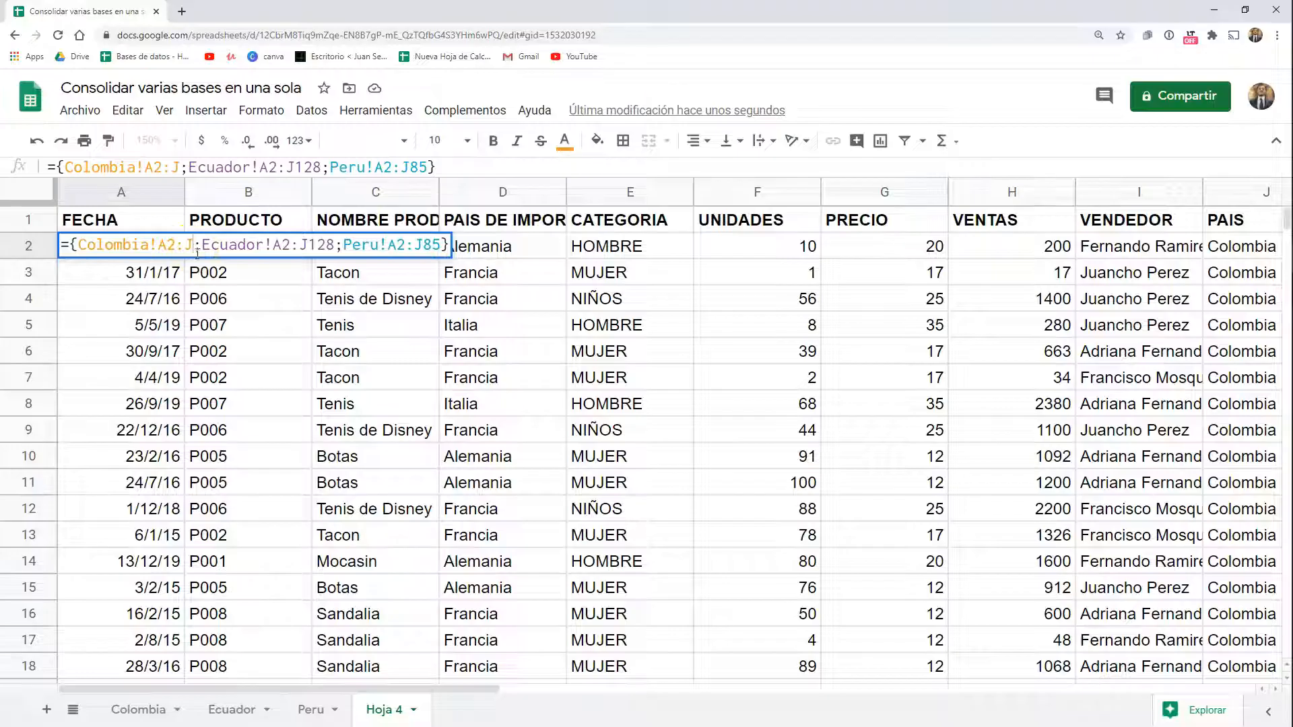
pyautogui.click(331, 246)
pyautogui.press('BackSpace')
pyautogui.press('BackSpace')
pyautogui.press('BackSpace')
pyautogui.click(422, 246)
pyautogui.press('BackSpace')
pyautogui.press('BackSpace')
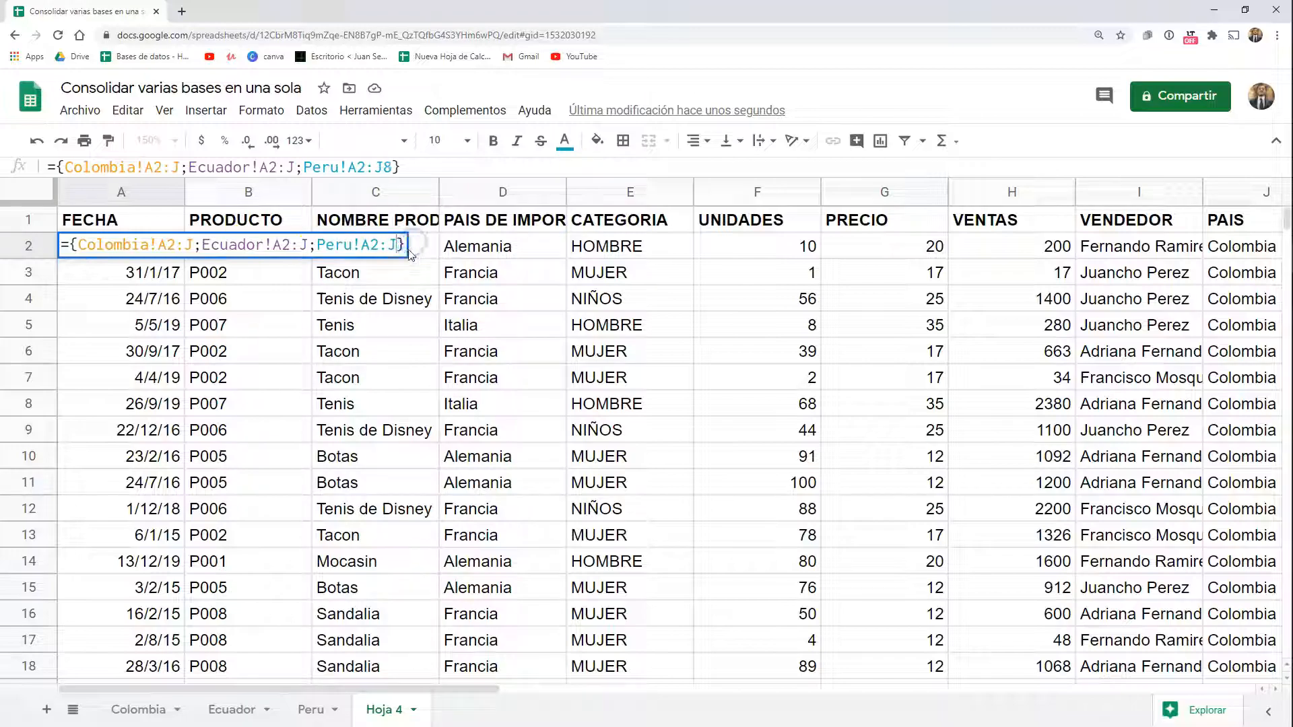
pyautogui.press('Return')
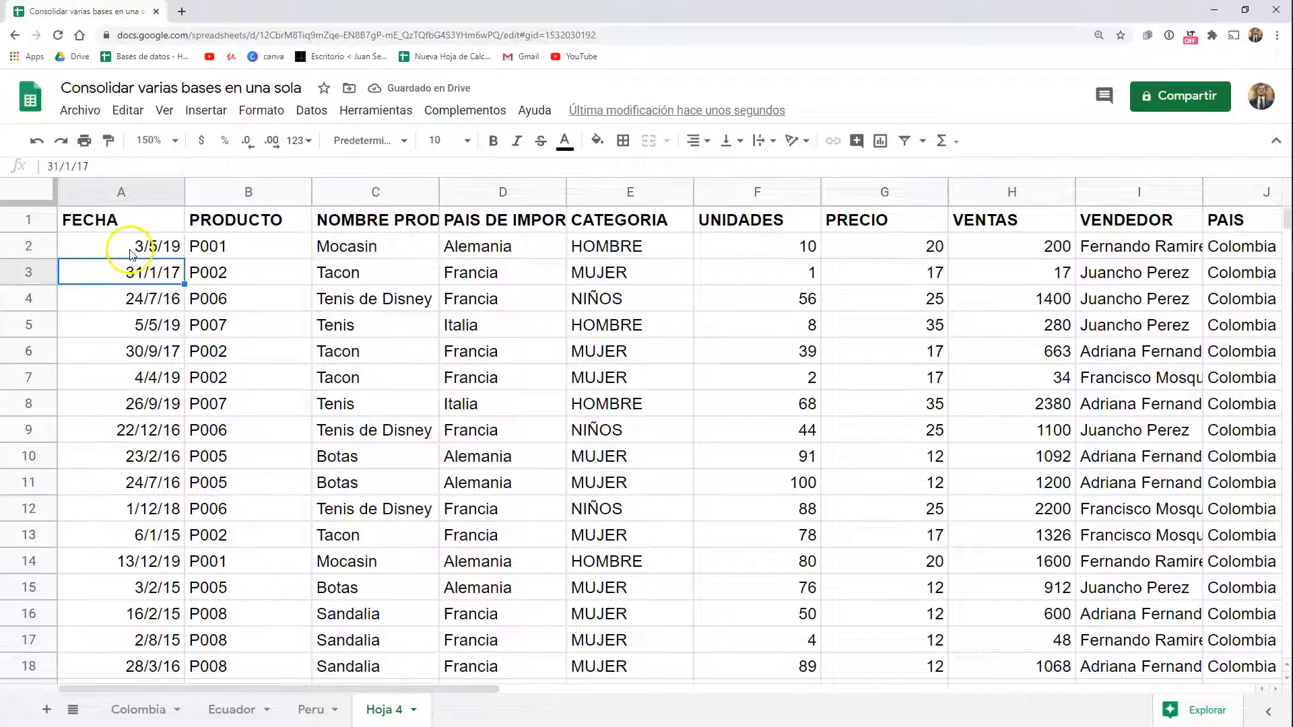
# - Examine the consolidated rows on Hoja 4 around the end of the Colombia block for blank rows
pyautogui.click(139, 250)
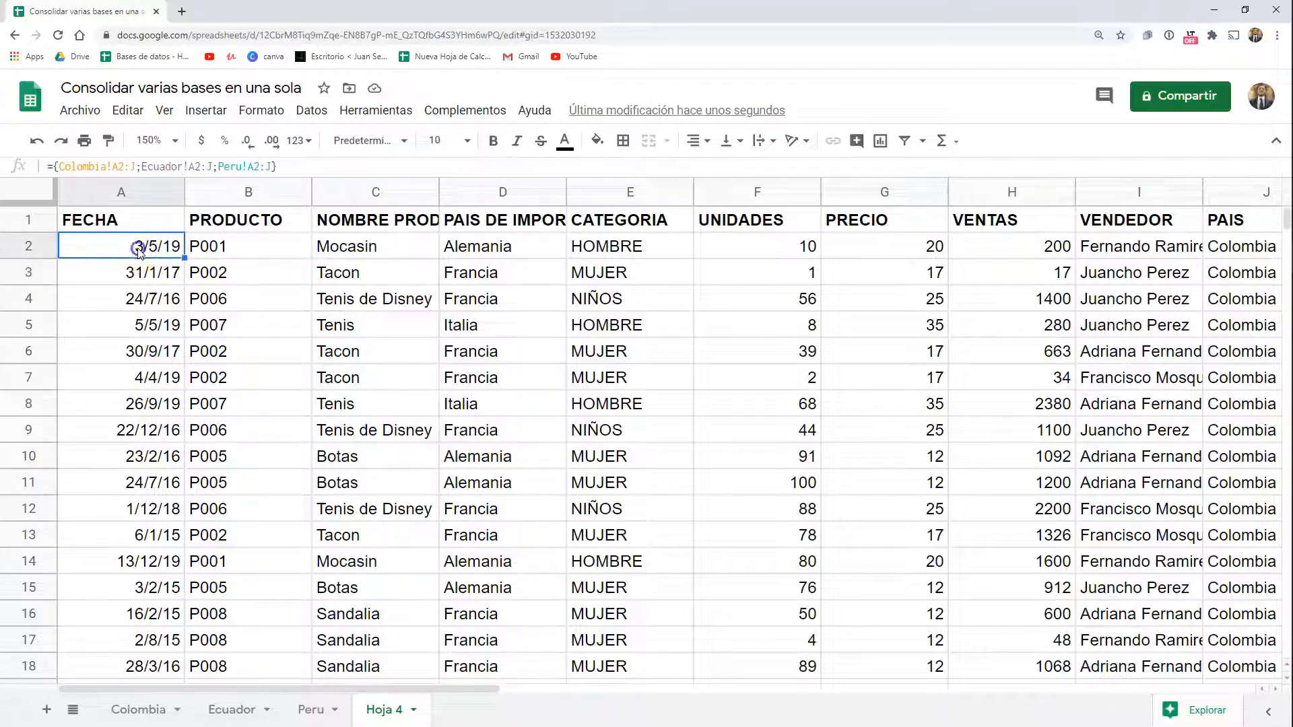
pyautogui.scroll(-3, 138, 249)
pyautogui.scroll(3, 139, 251)
pyautogui.scroll(-20, 139, 251)
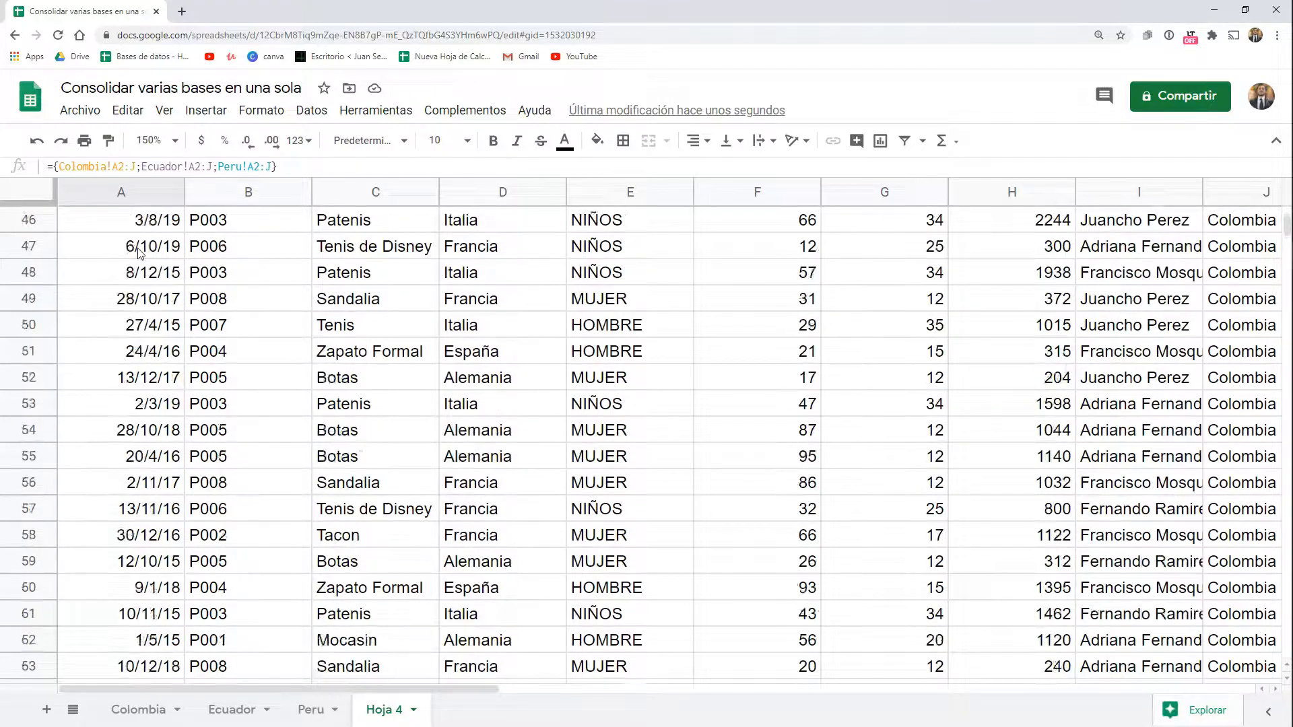
pyautogui.scroll(-13, 139, 252)
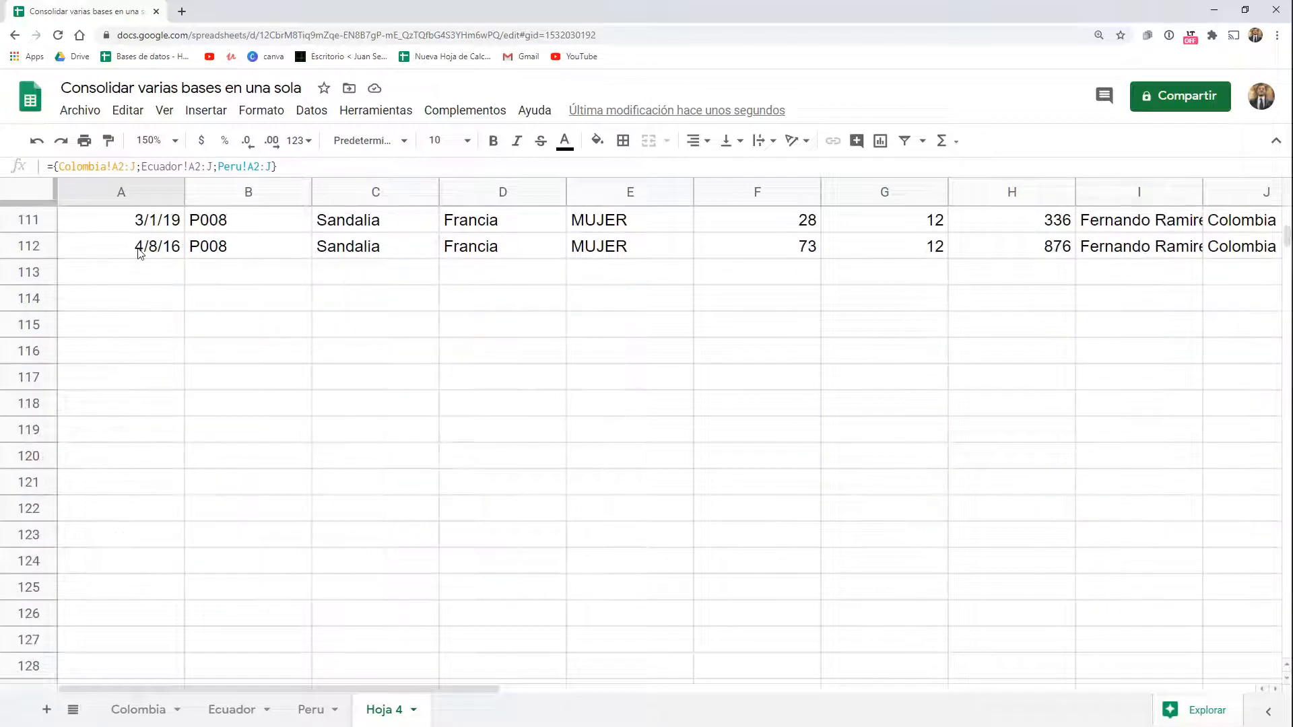
pyautogui.scroll(-9, 139, 251)
pyautogui.scroll(14, 145, 291)
pyautogui.click(148, 302)
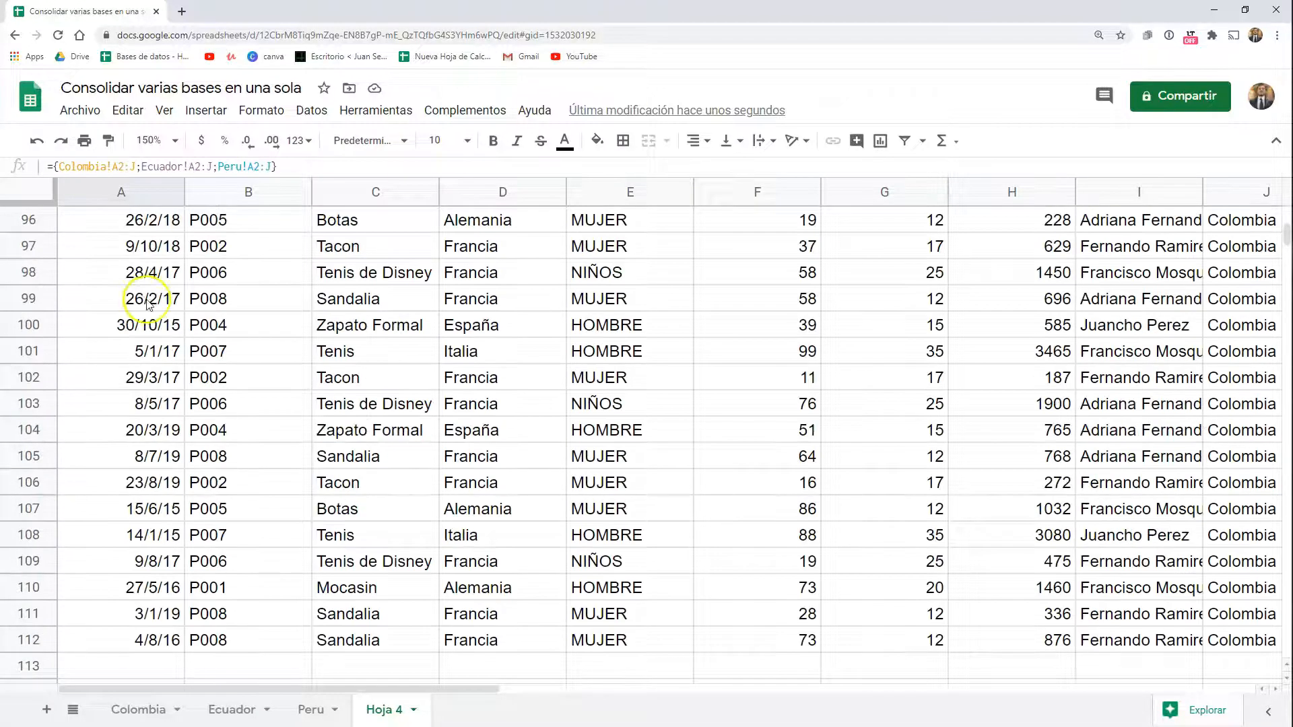
pyautogui.scroll(7, 148, 304)
pyautogui.scroll(-2, 148, 303)
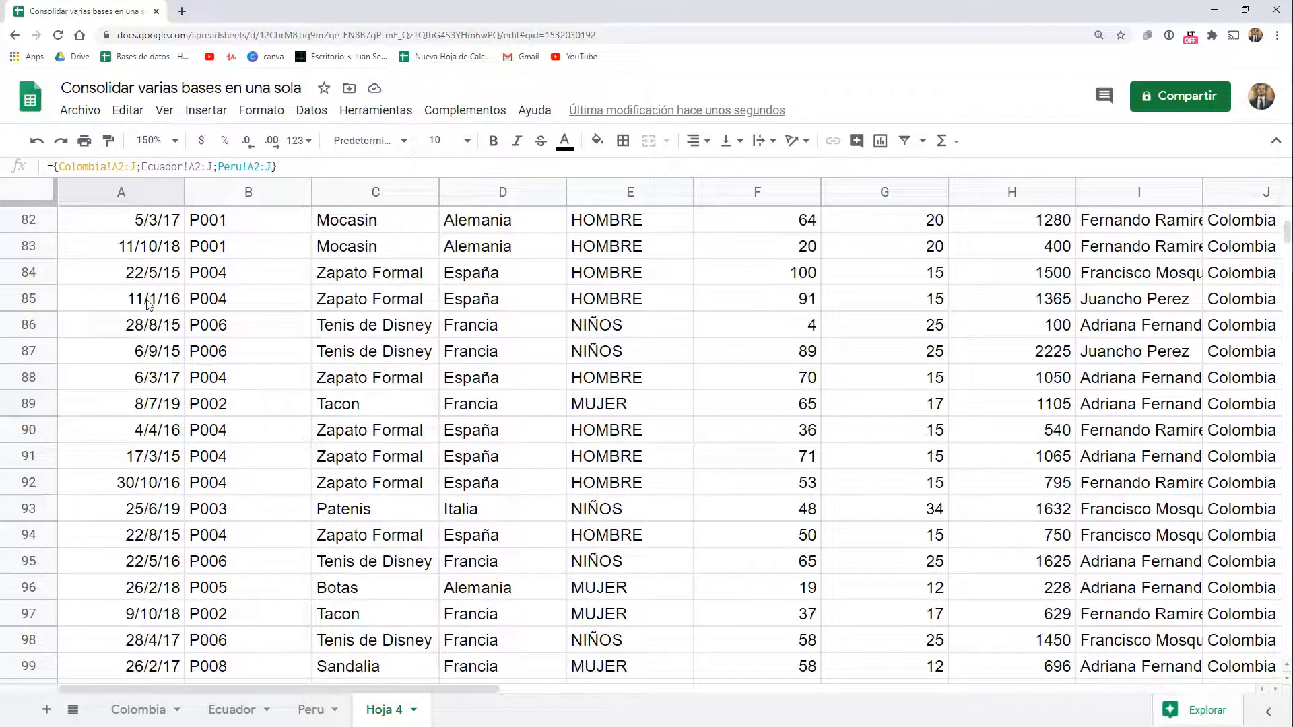
pyautogui.scroll(-7, 148, 304)
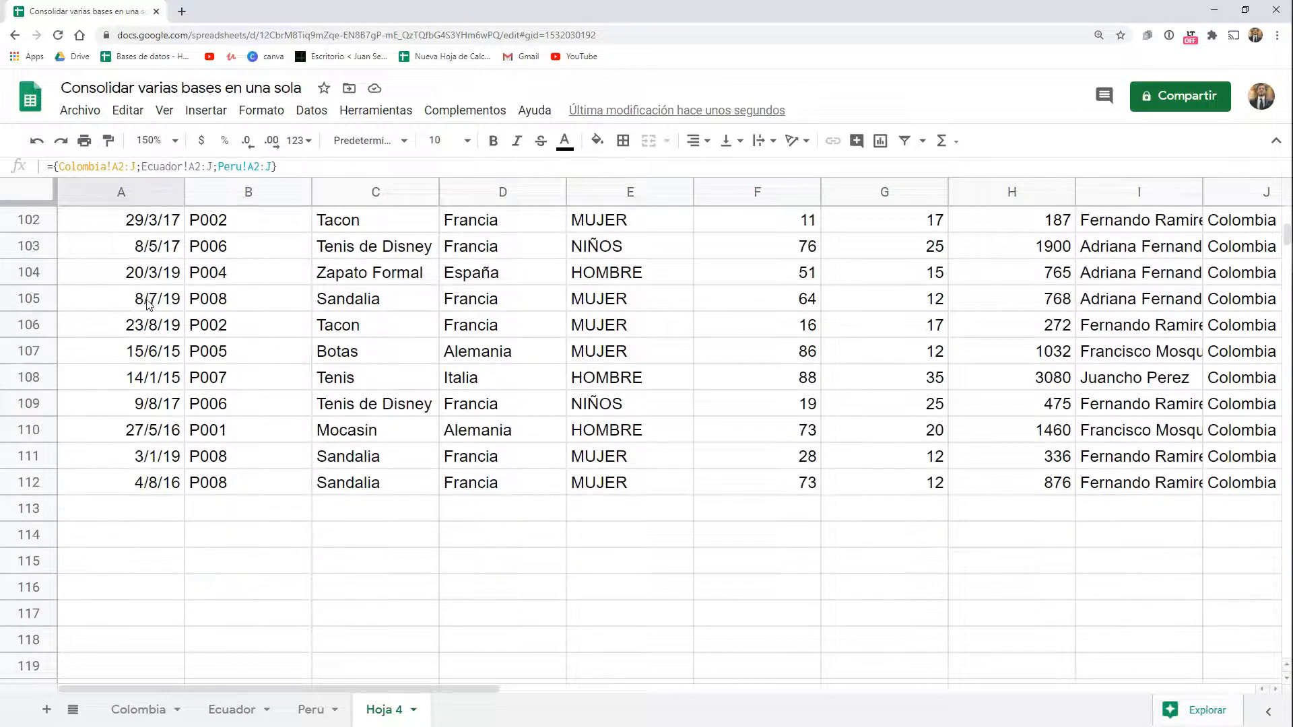
# - Locate where the Ecuador and Peru blocks start on Hoja 4 and examine the gaps between them
pyautogui.click(148, 325)
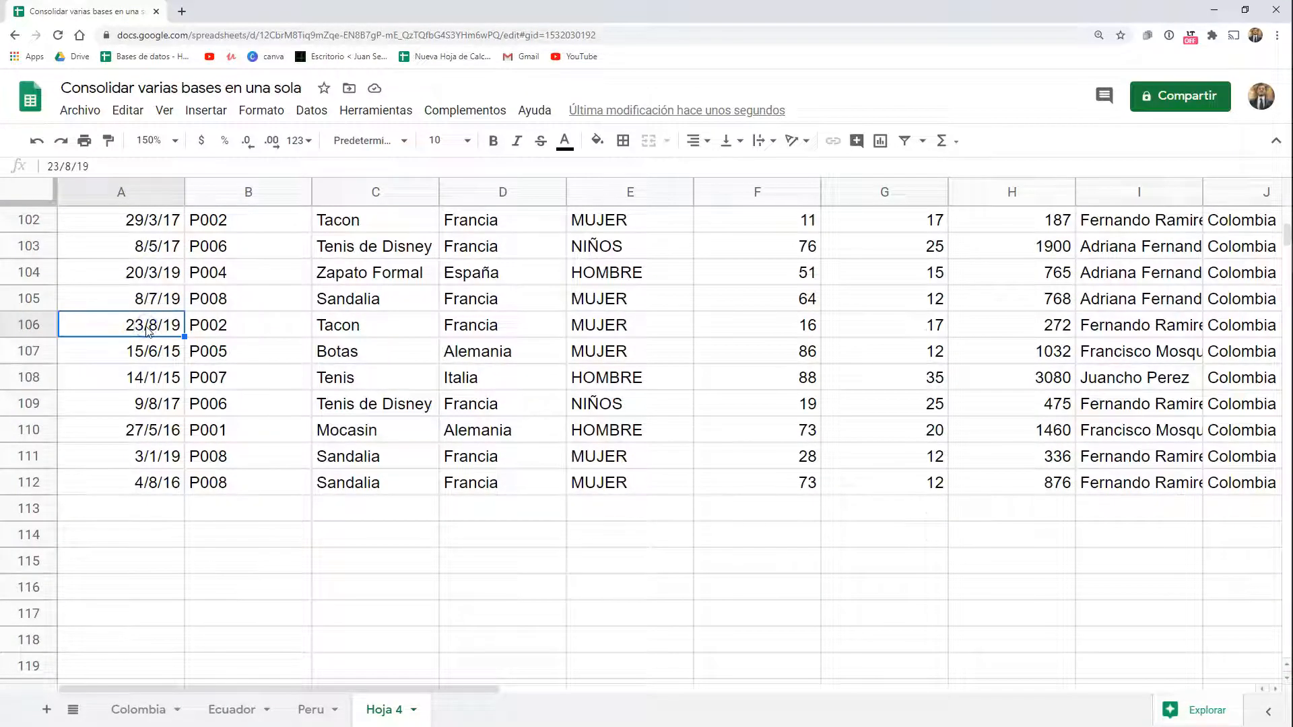
pyautogui.hotkey('ctrl', 'Down')
pyautogui.hotkey('ctrl', 'Down')
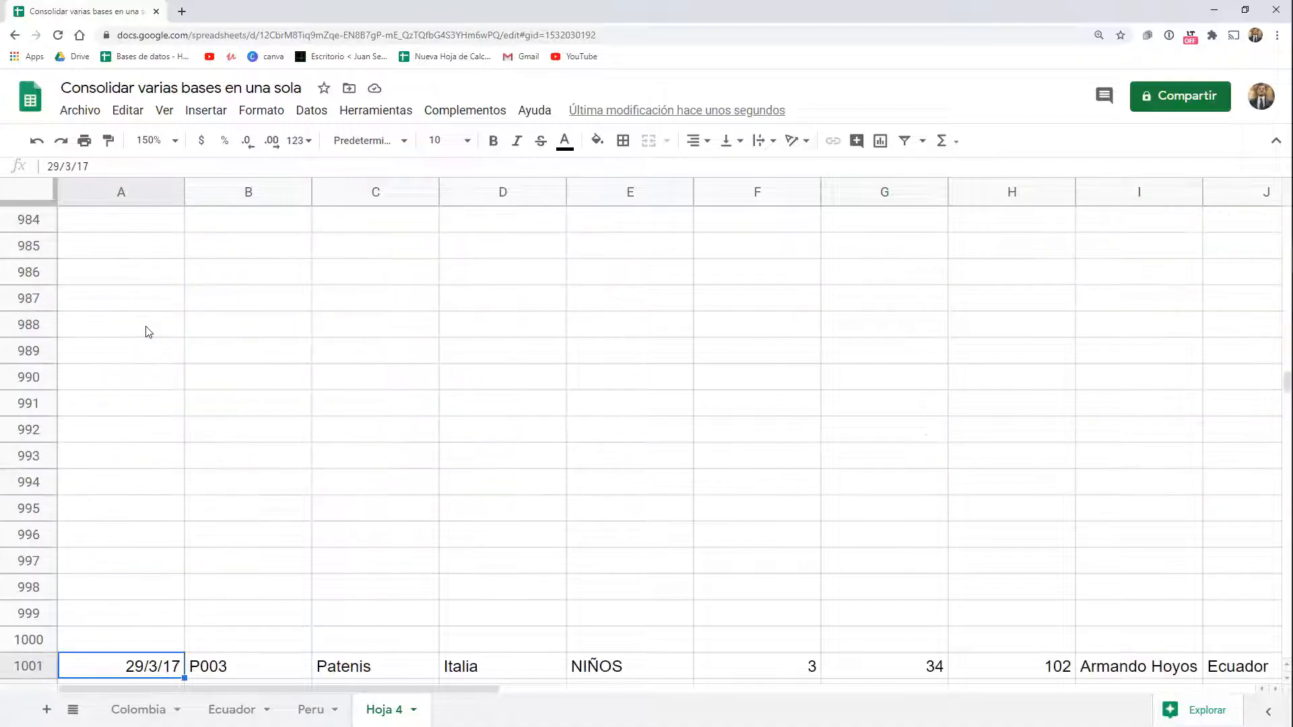
pyautogui.scroll(-3, 146, 364)
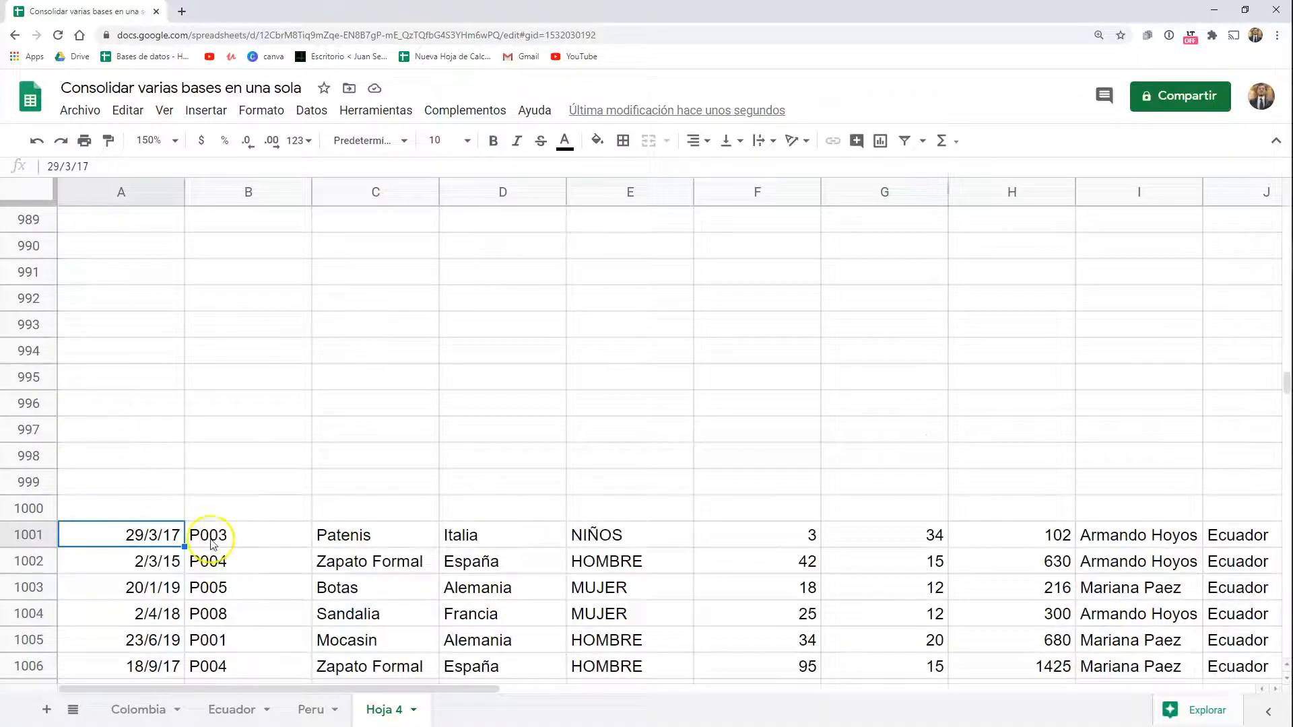
pyautogui.scroll(-3, 1014, 562)
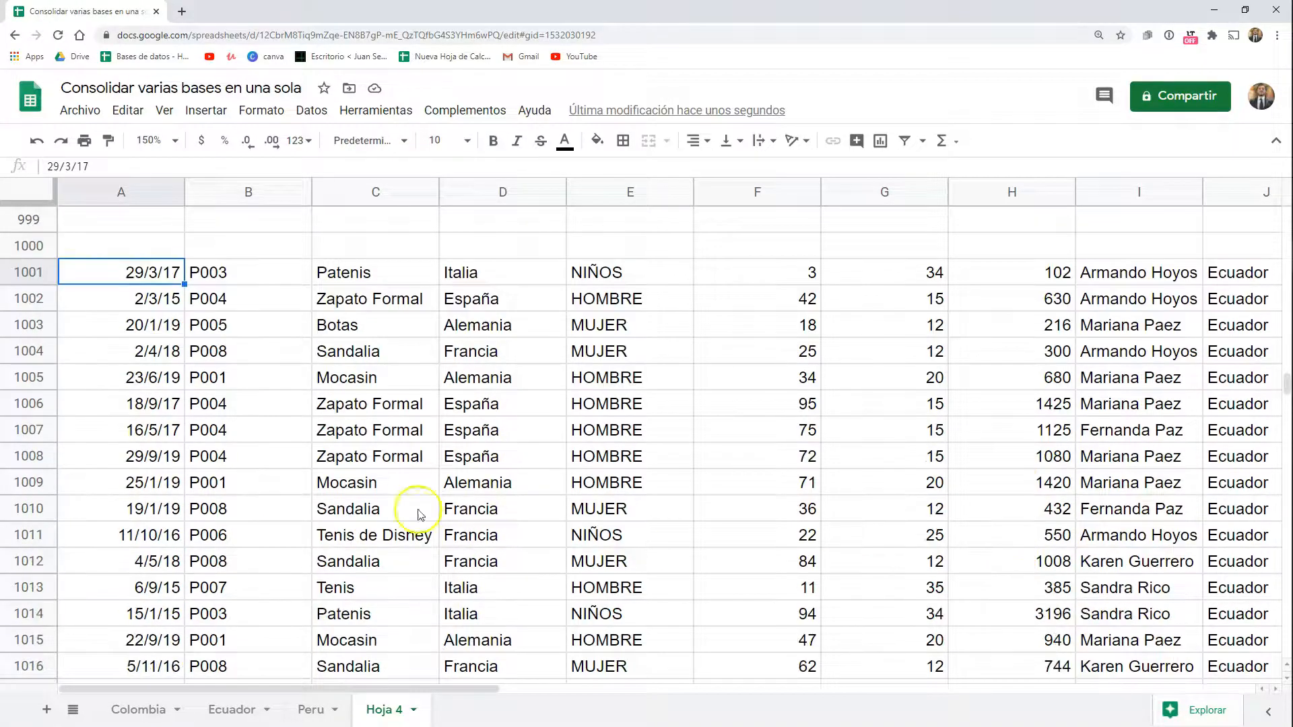
pyautogui.hotkey('ctrl', 'Down')
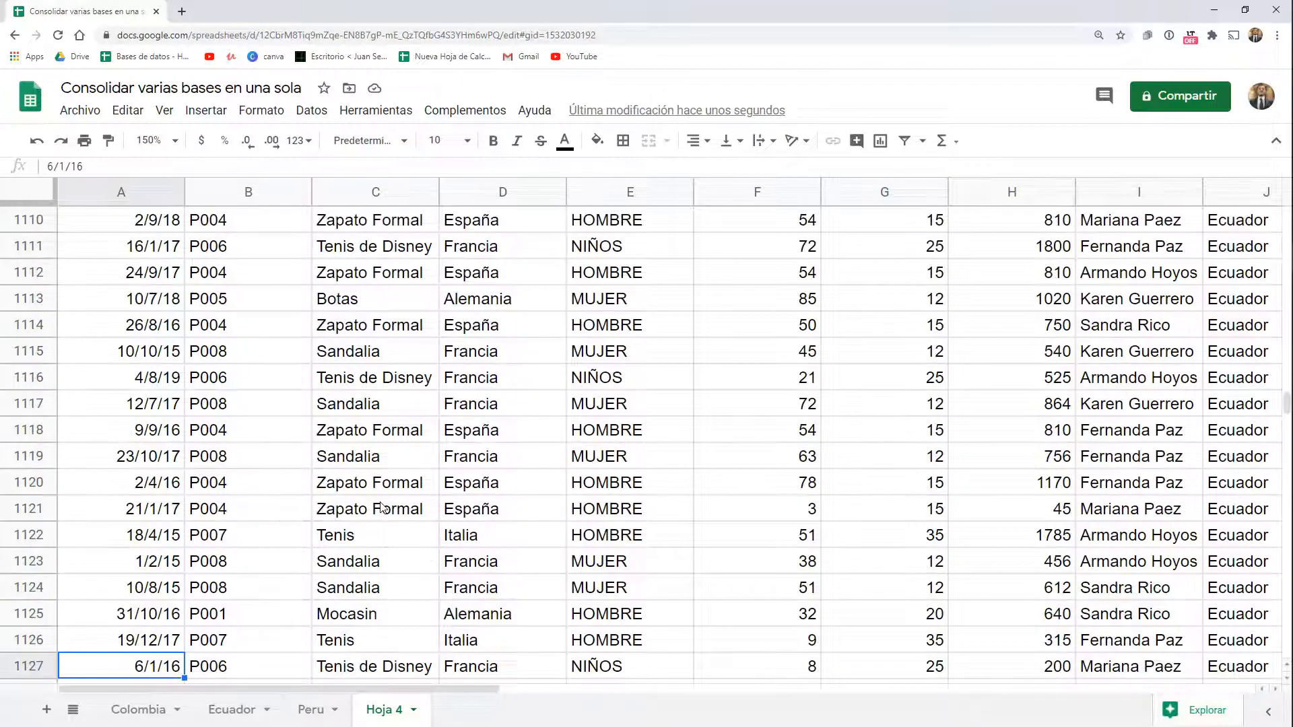
pyautogui.hotkey('ctrl', 'Down')
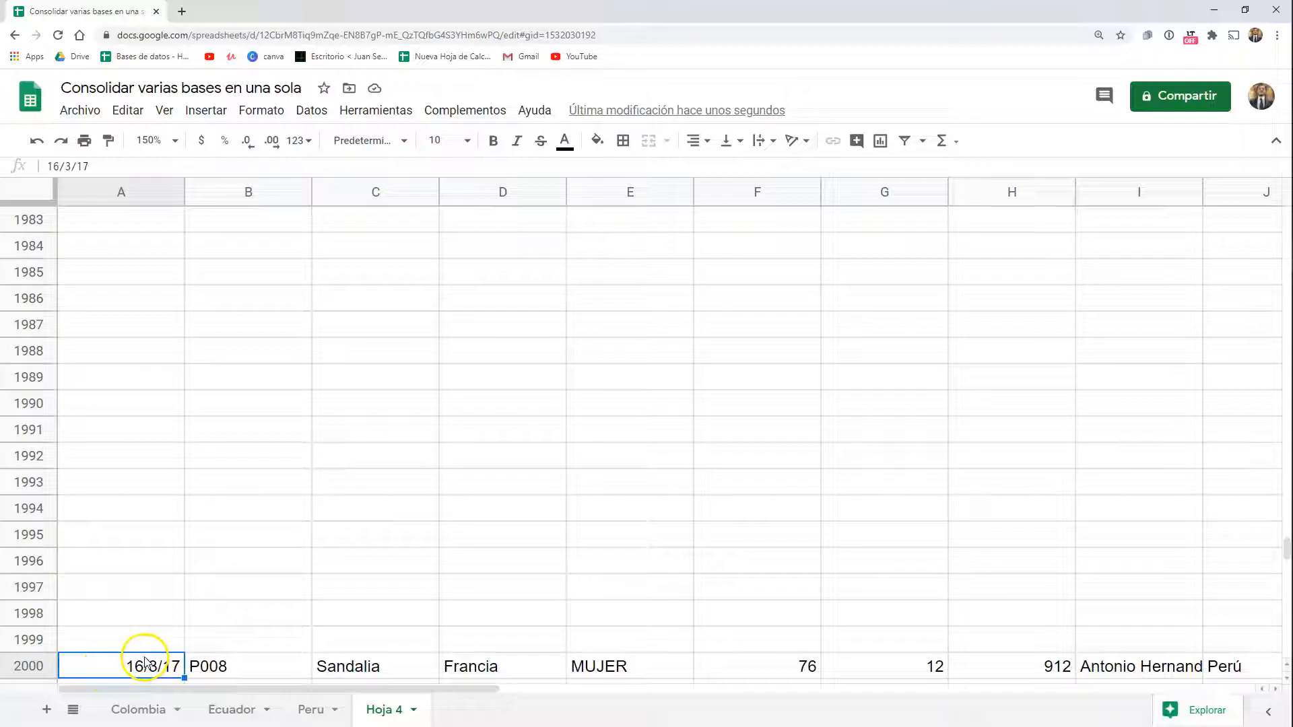
pyautogui.click(142, 568)
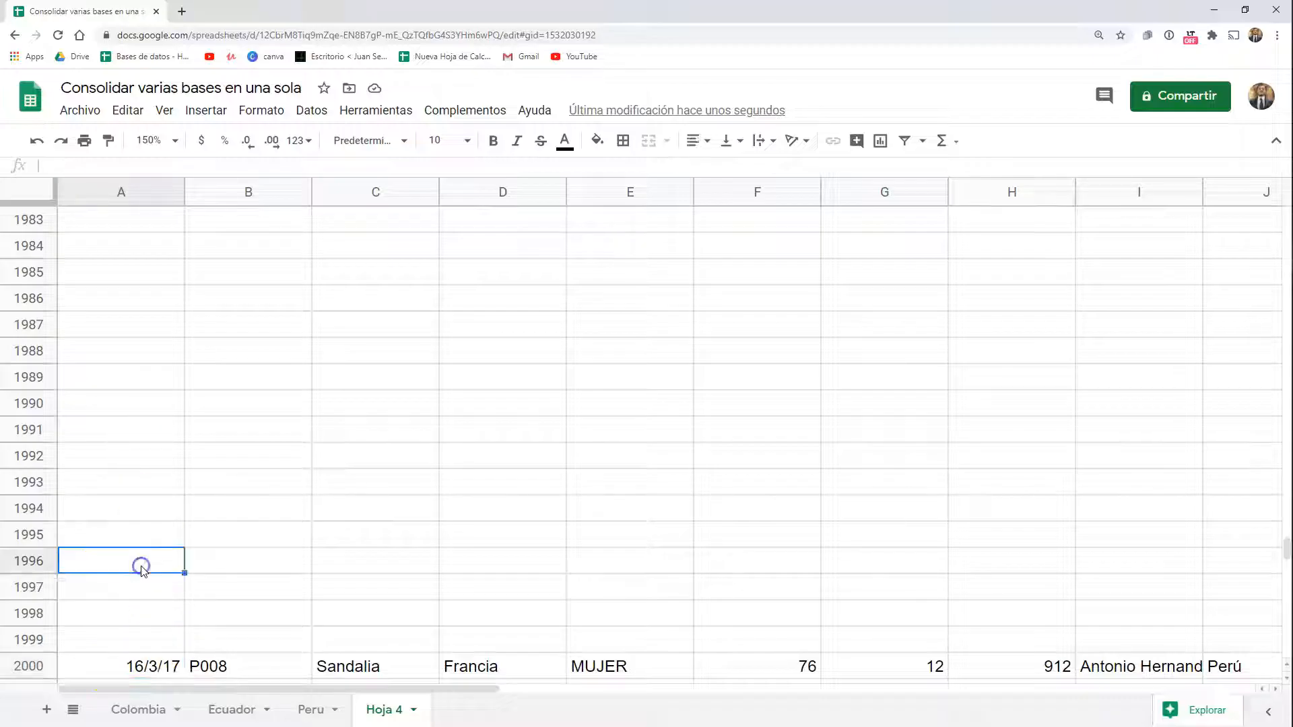
# - Review the open-ended ranges in the A2 formula and check the last grid row of the Colombia sheet
pyautogui.hotkey('ctrl', 'Up')
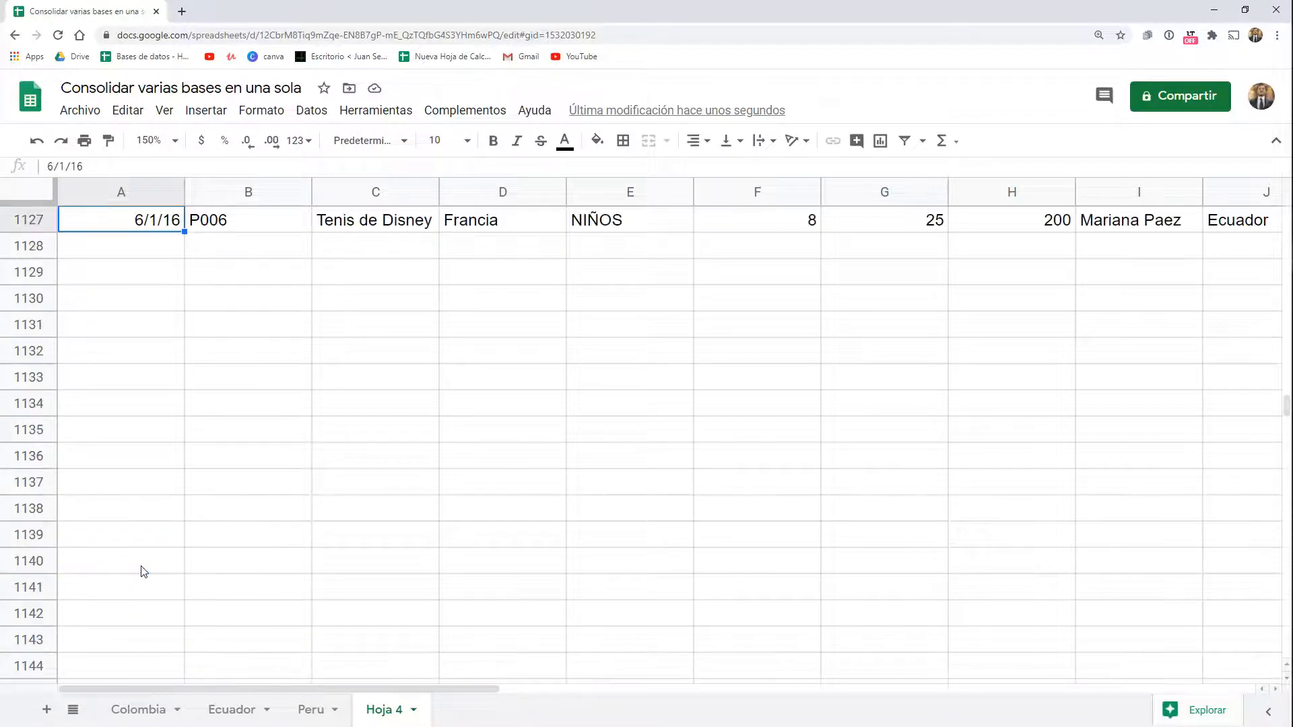
pyautogui.hotkey('ctrl', 'Up')
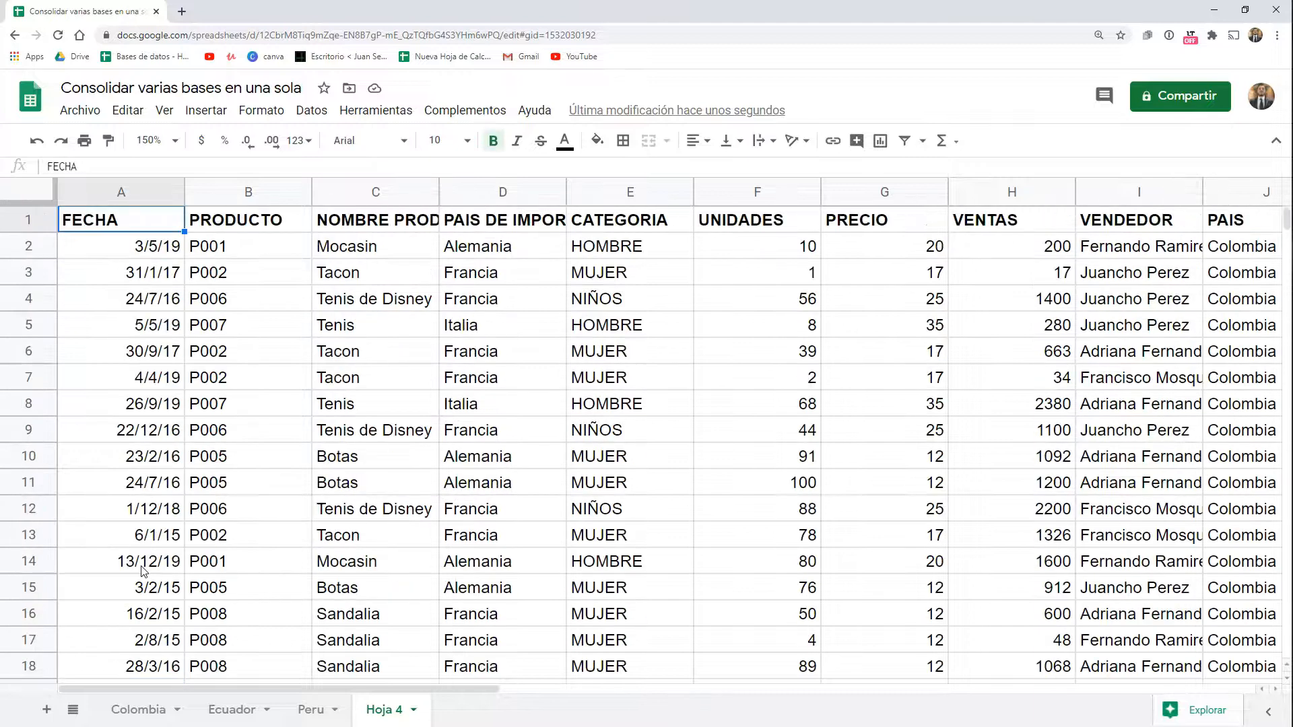
pyautogui.press('Down')
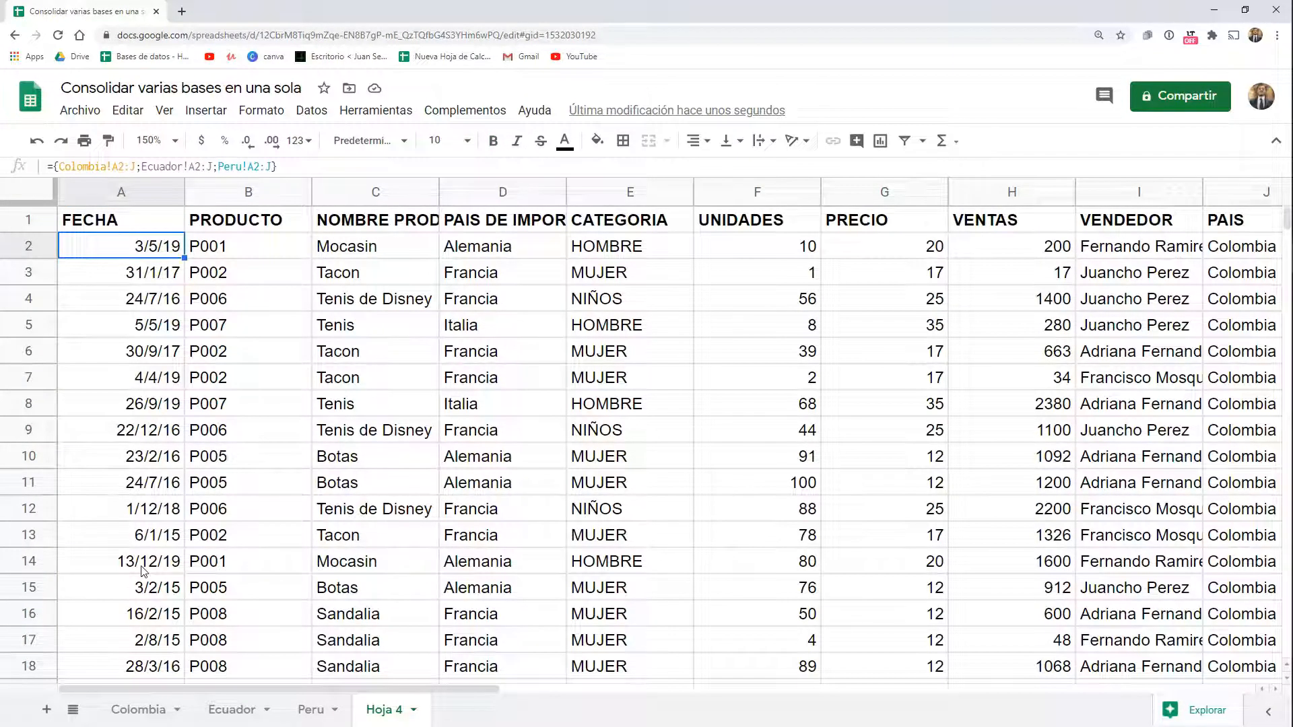
pyautogui.press('F2')
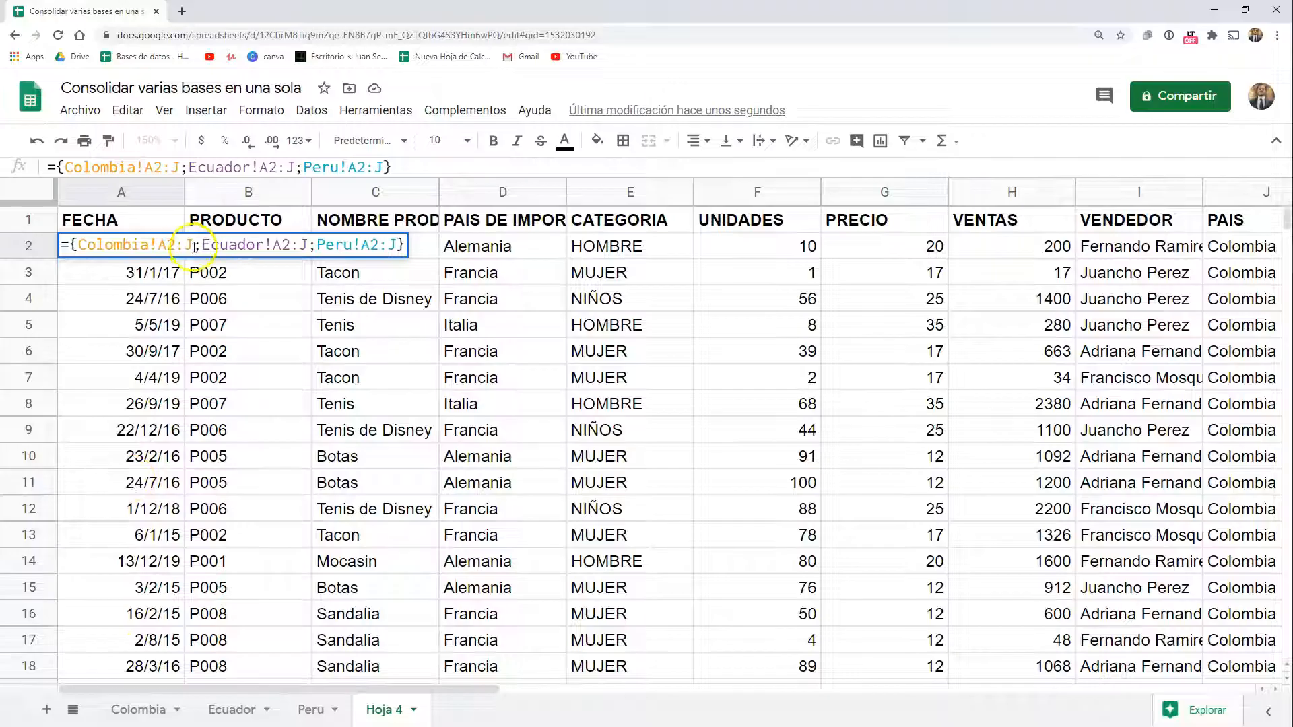
pyautogui.click(140, 711)
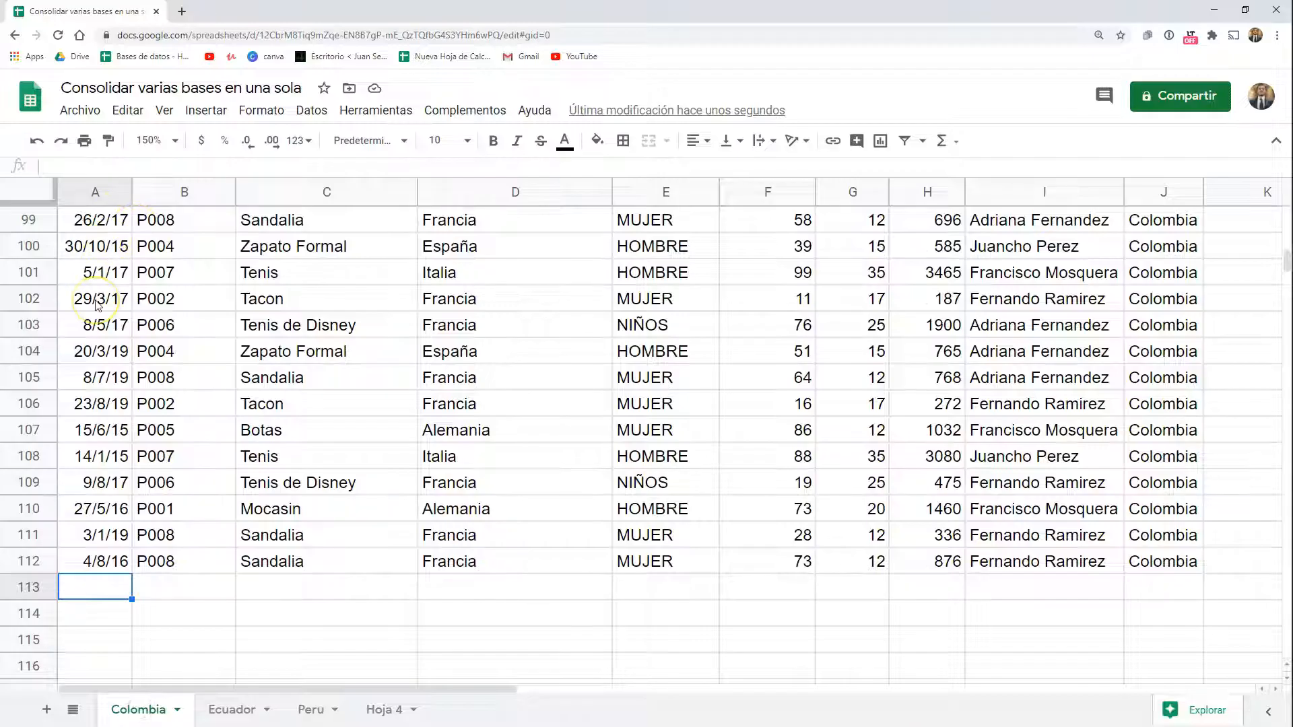
pyautogui.hotkey('ctrl', 'Down')
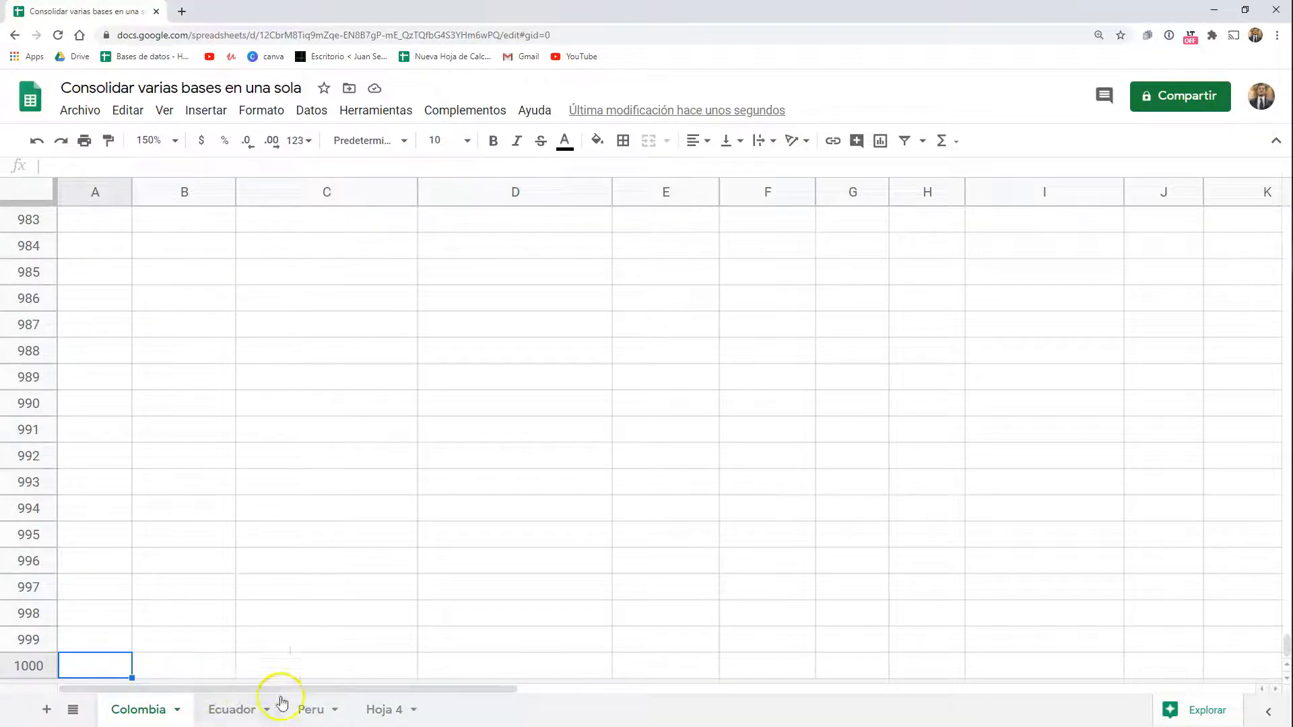
pyautogui.click(382, 709)
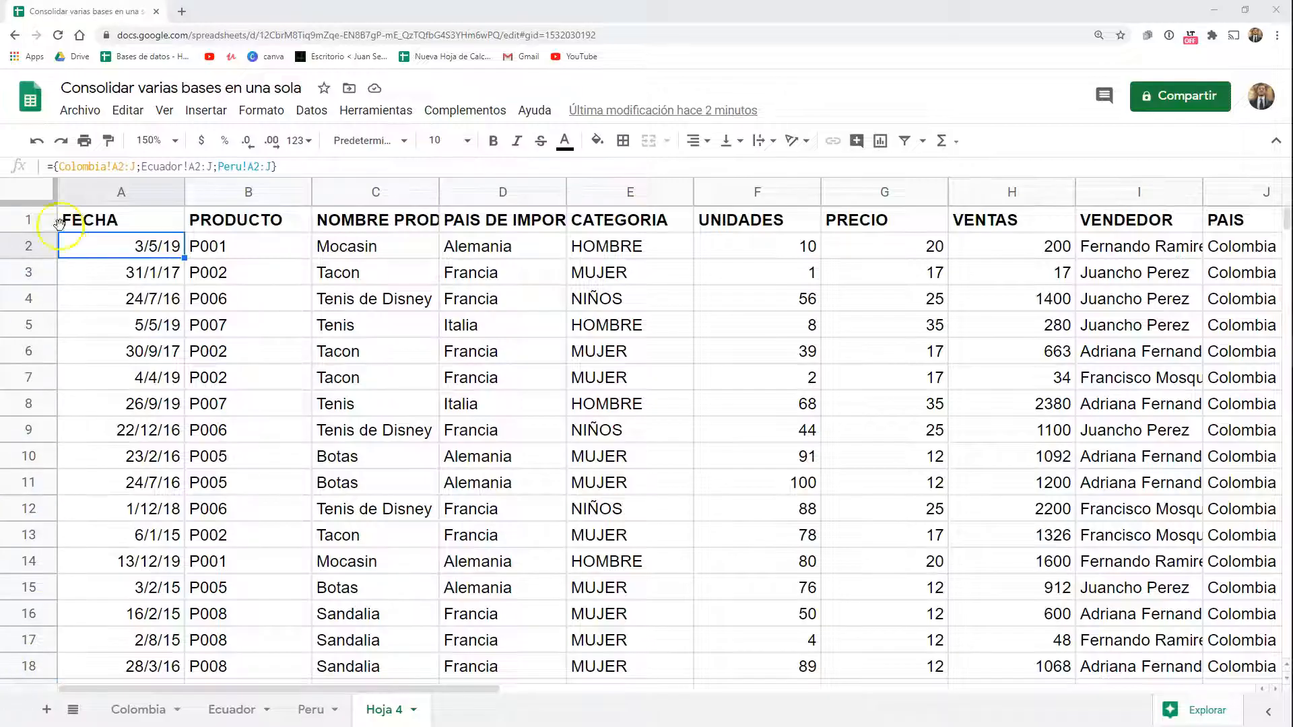
# - Wrap the array of the Colombia, Ecuador and Peru ranges in cell A2 in a SORT function
pyautogui.click(52, 168)
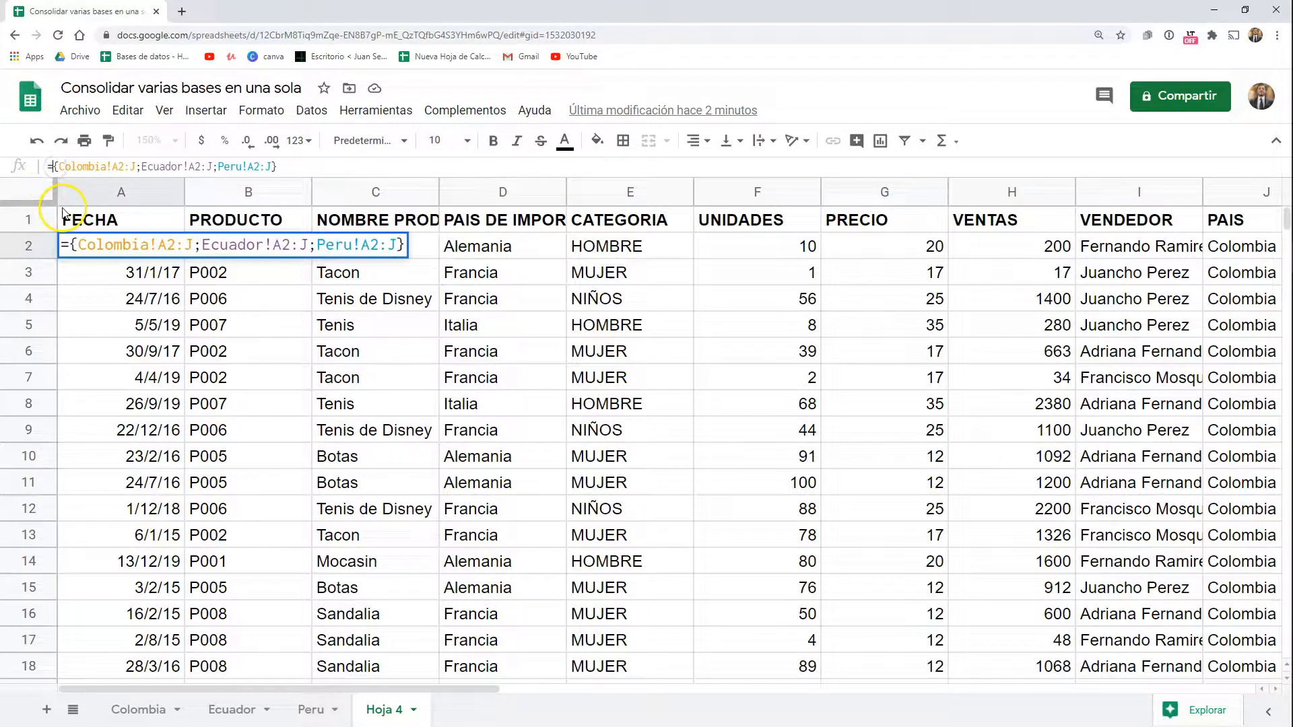
pyautogui.write('so')
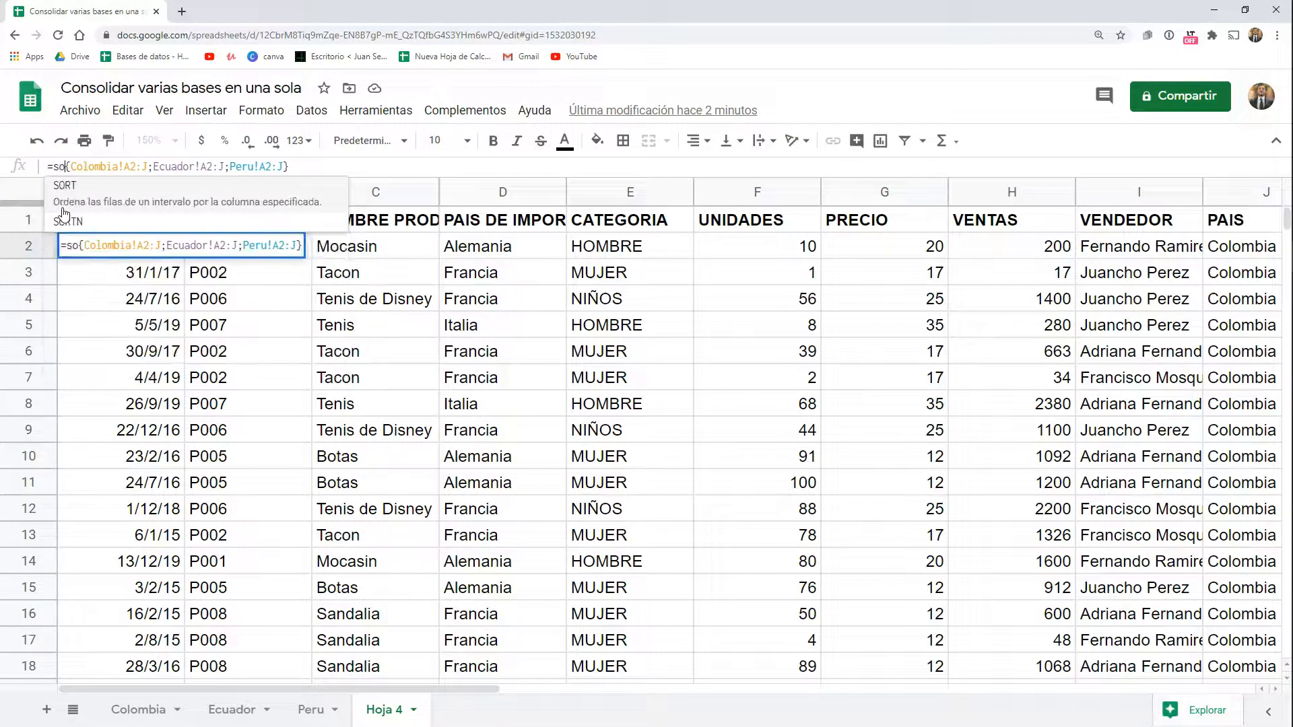
pyautogui.press('Tab')
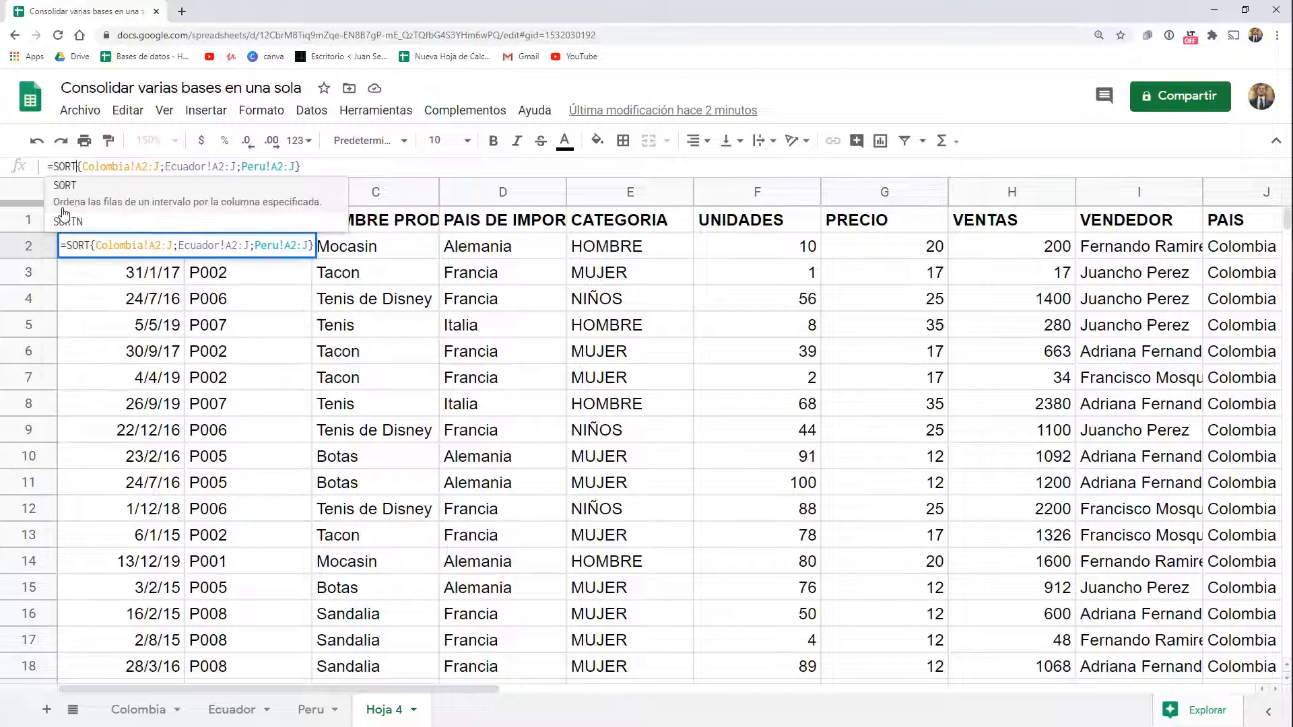
pyautogui.click(323, 166)
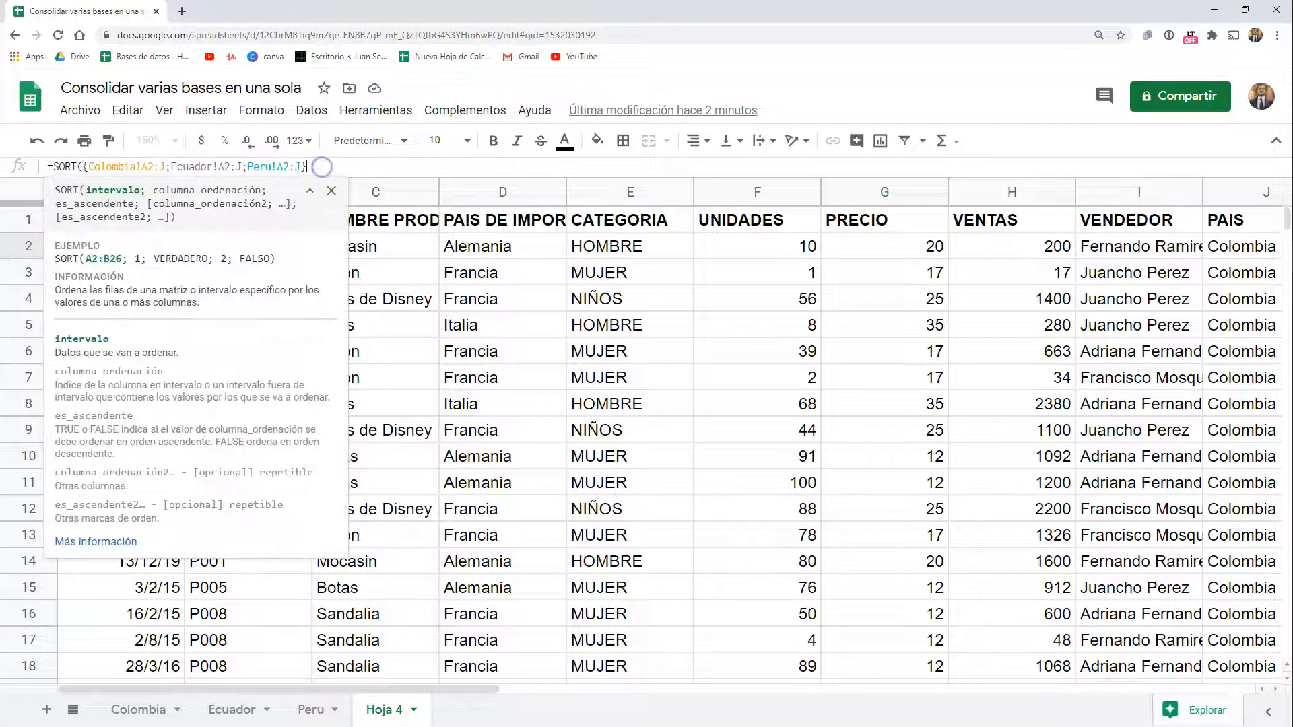
pyautogui.write(')')
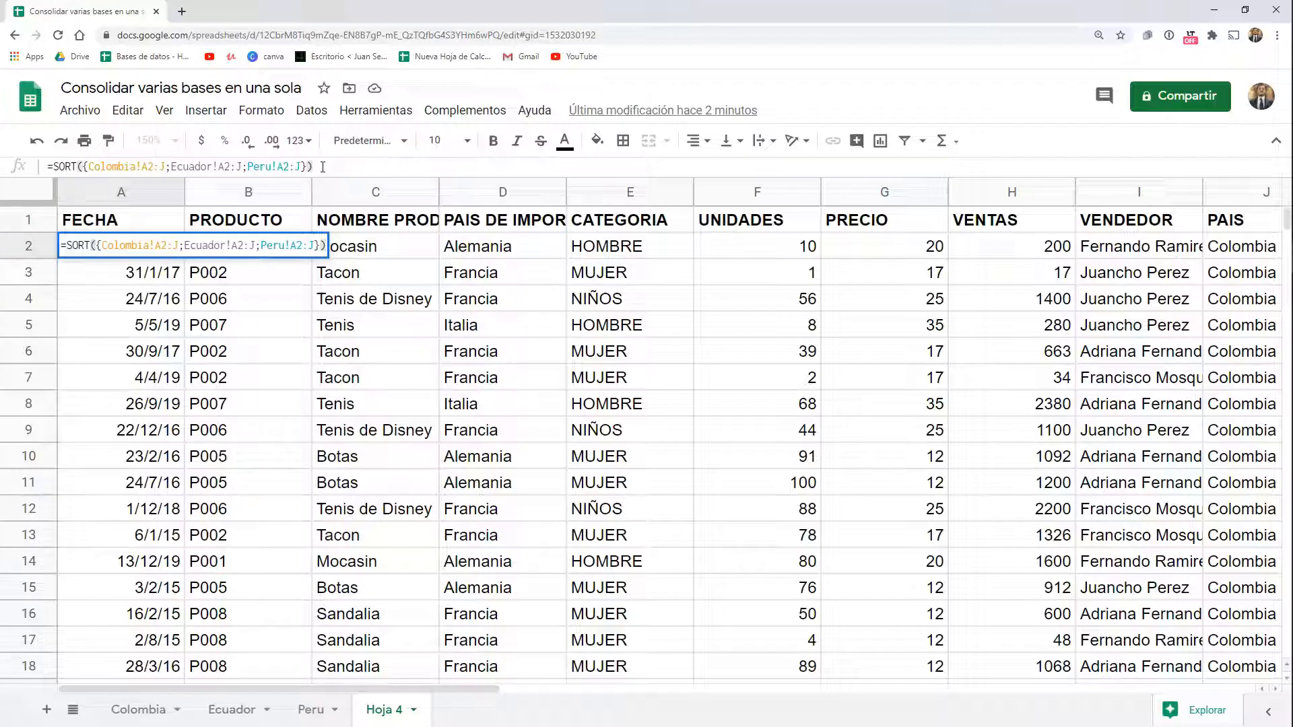
pyautogui.press('Return')
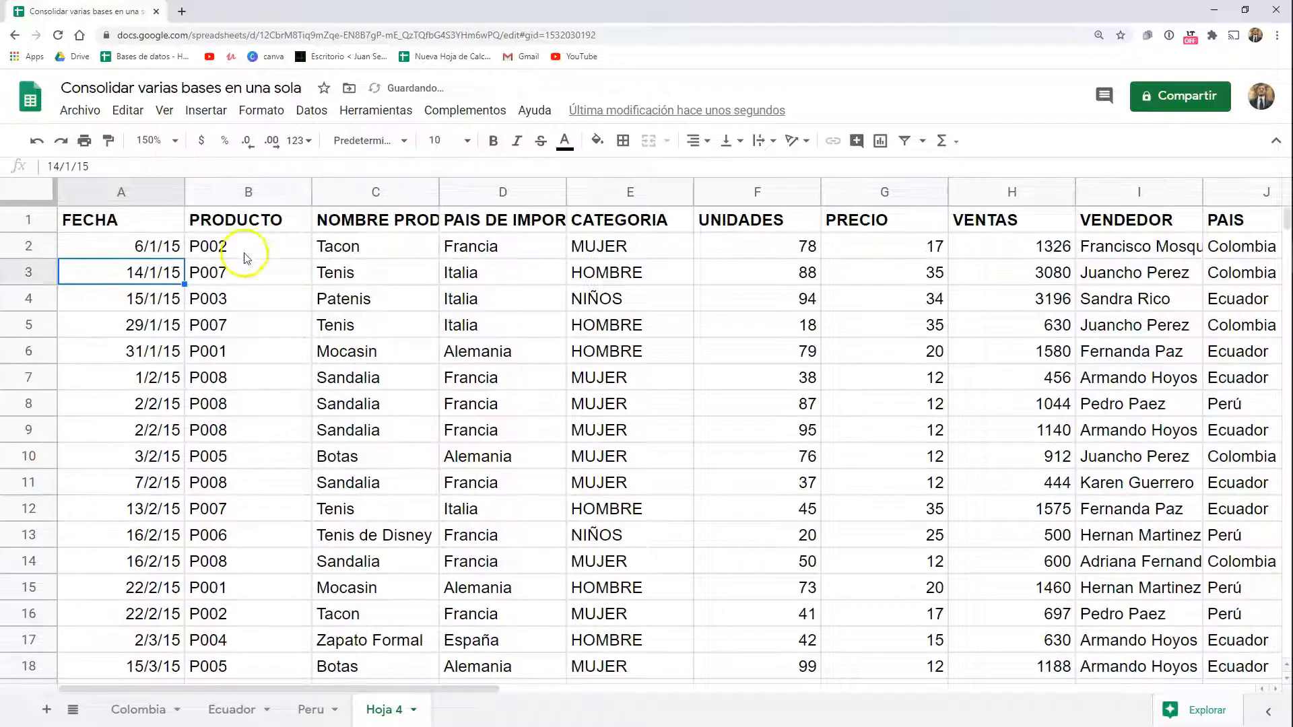
# - Examine the date order, country mix and any blank rows in the sorted consolidated data on Hoja 4
pyautogui.click(170, 245)
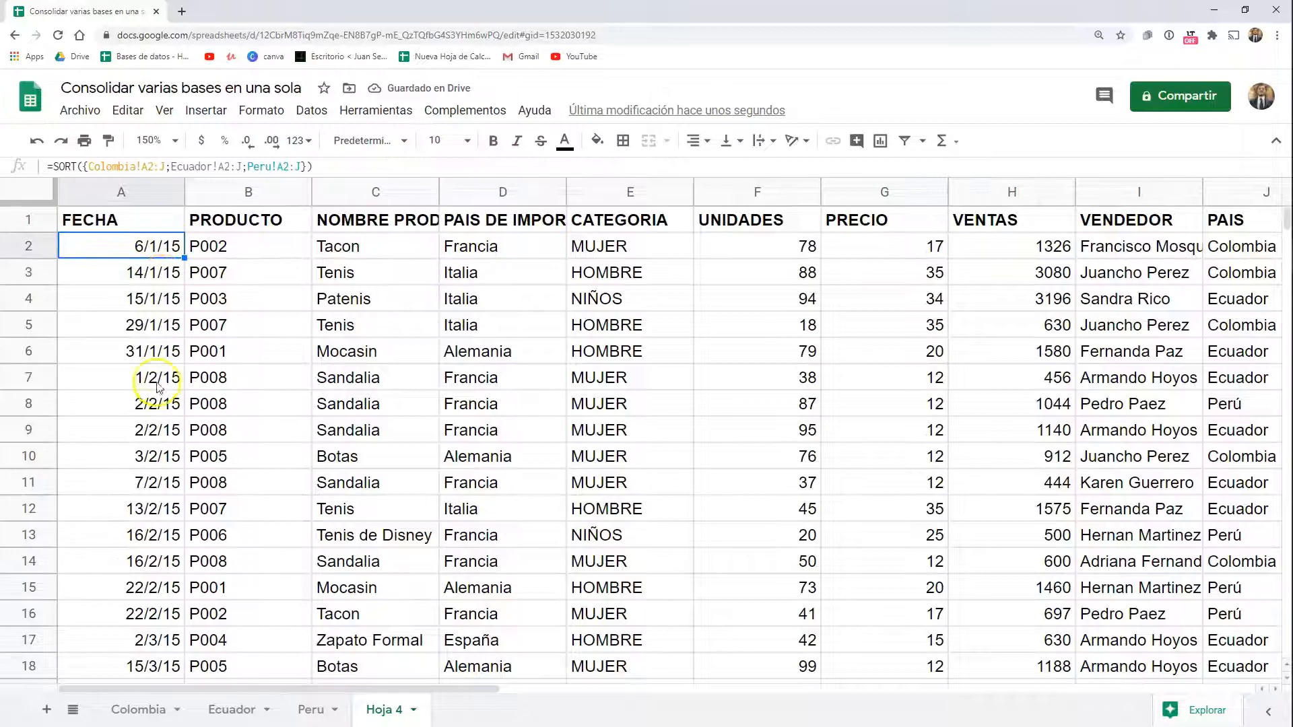
pyautogui.scroll(-20, 149, 433)
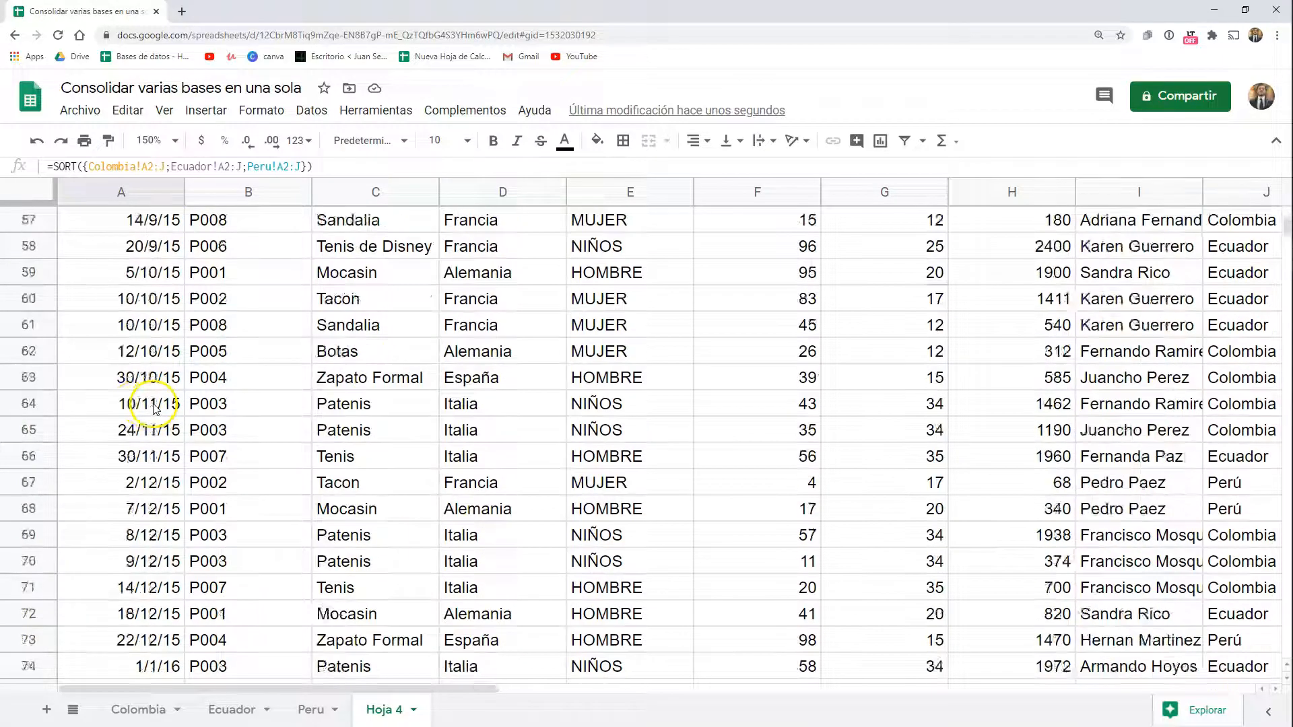
pyautogui.scroll(-2, 154, 408)
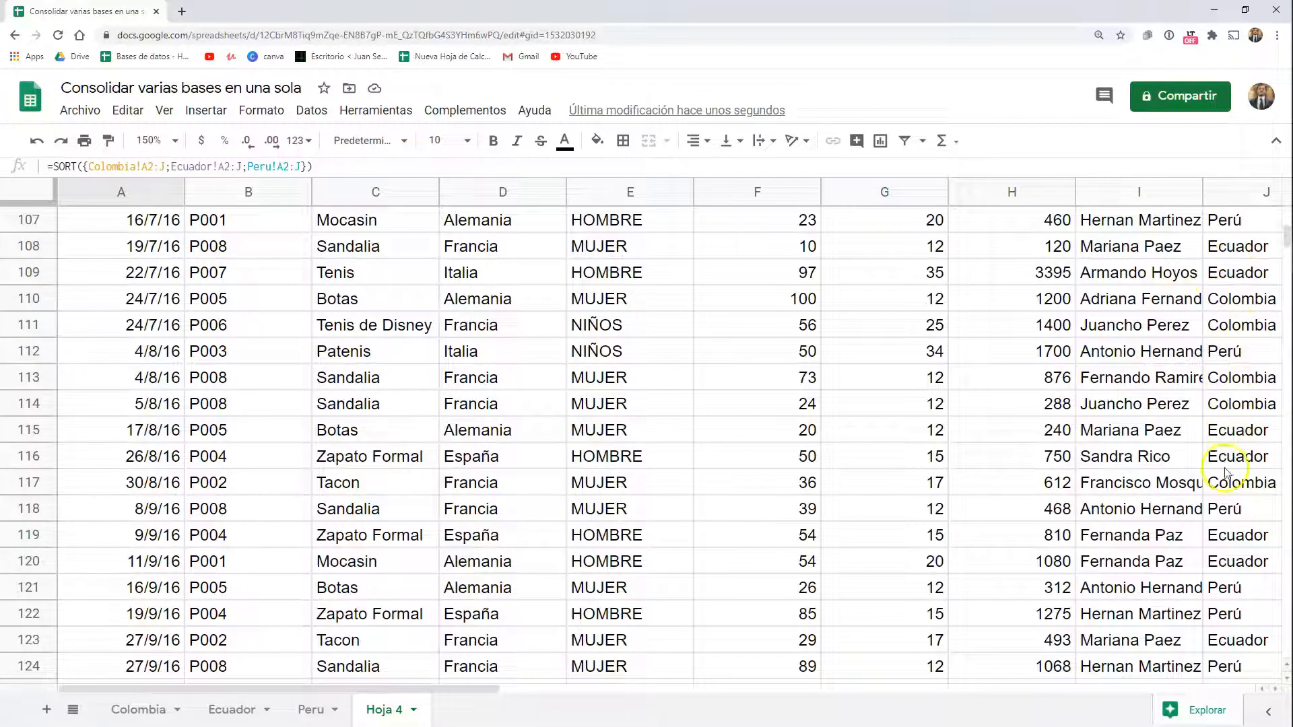
pyautogui.scroll(-7, 1215, 491)
pyautogui.scroll(-20, 1219, 499)
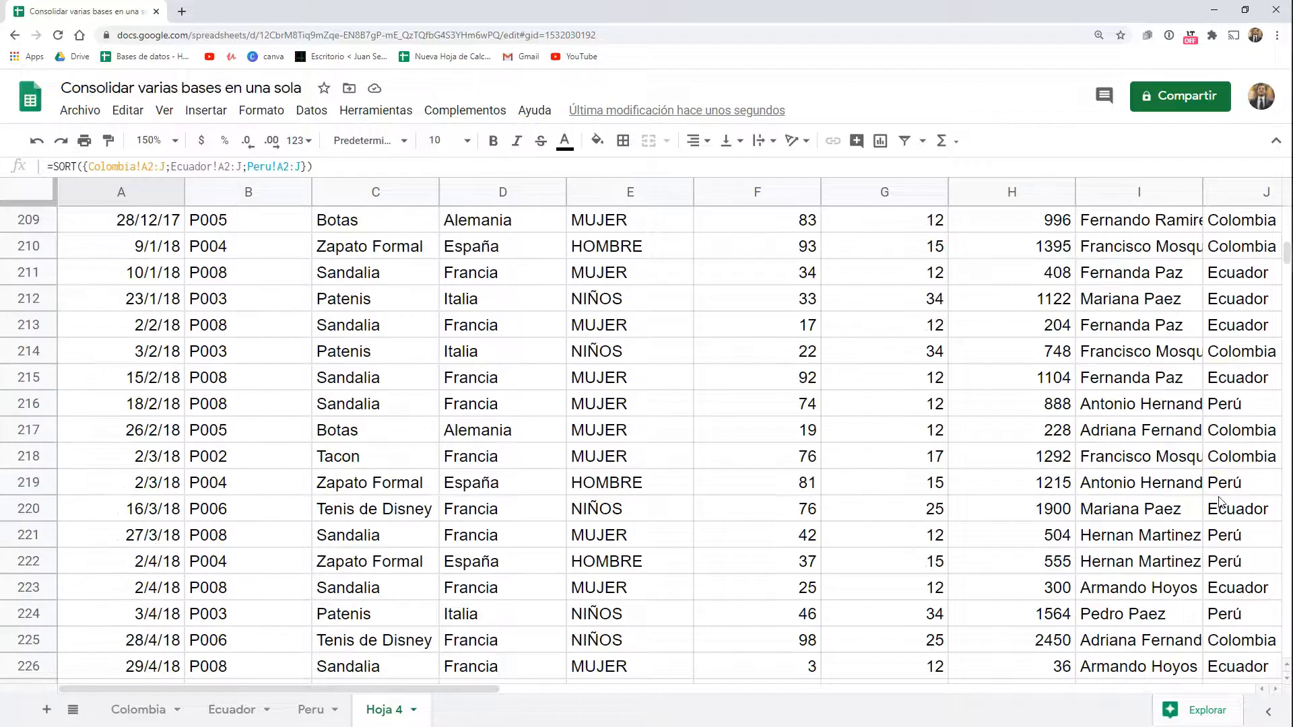
pyautogui.scroll(-20, 760, 473)
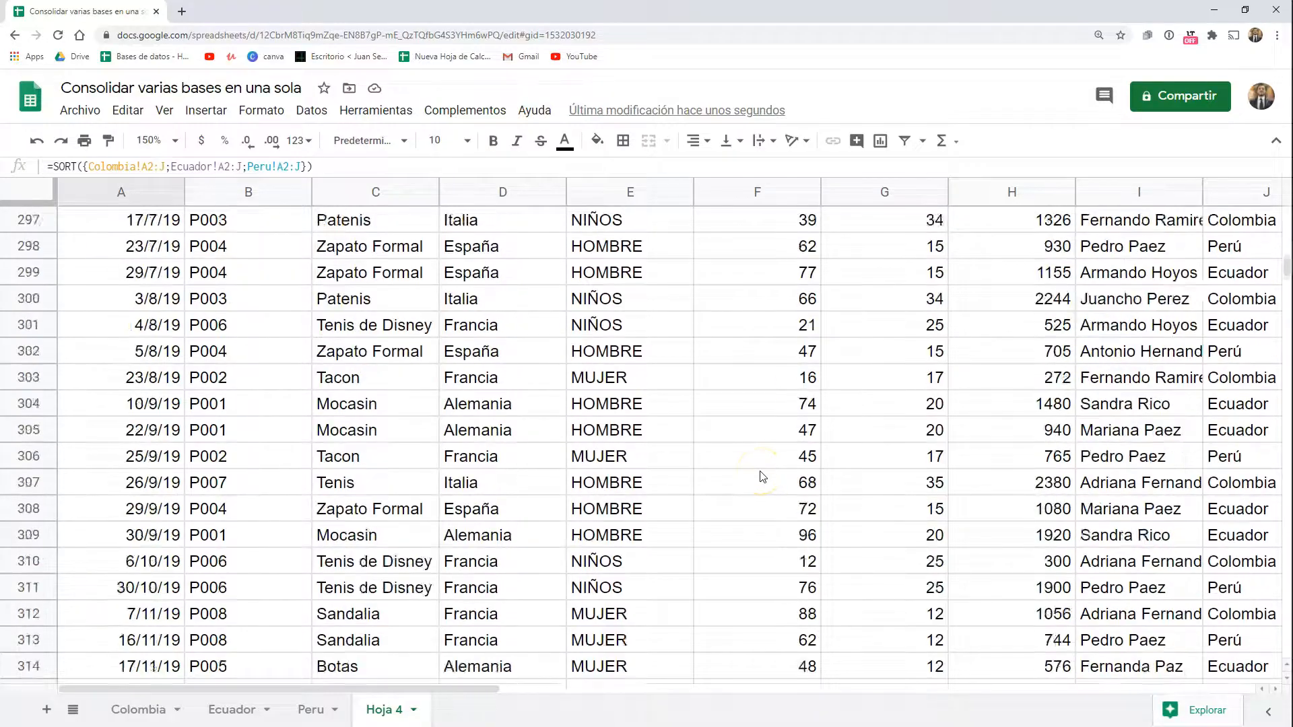
pyautogui.scroll(5, 761, 475)
pyautogui.click(163, 552)
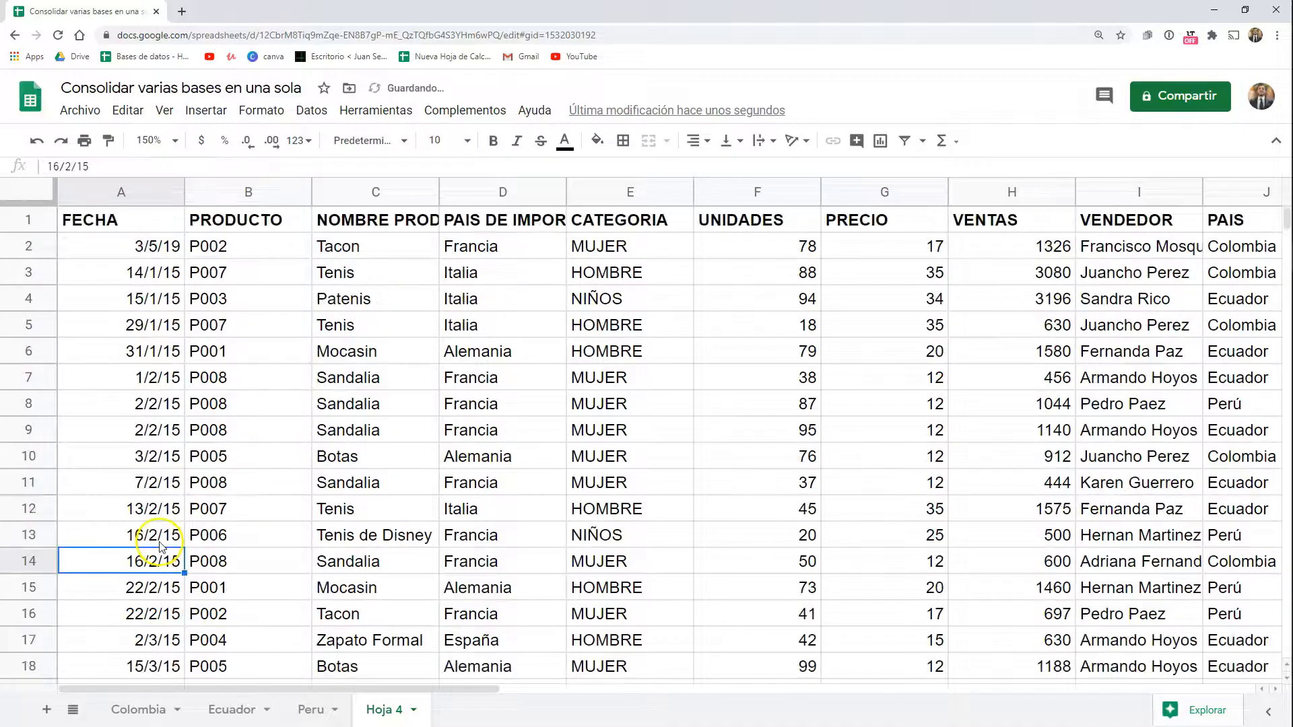
# - Replace the SORT function in the A2 formula with QUERY, keeping the array of the three country ranges
pyautogui.click(154, 248)
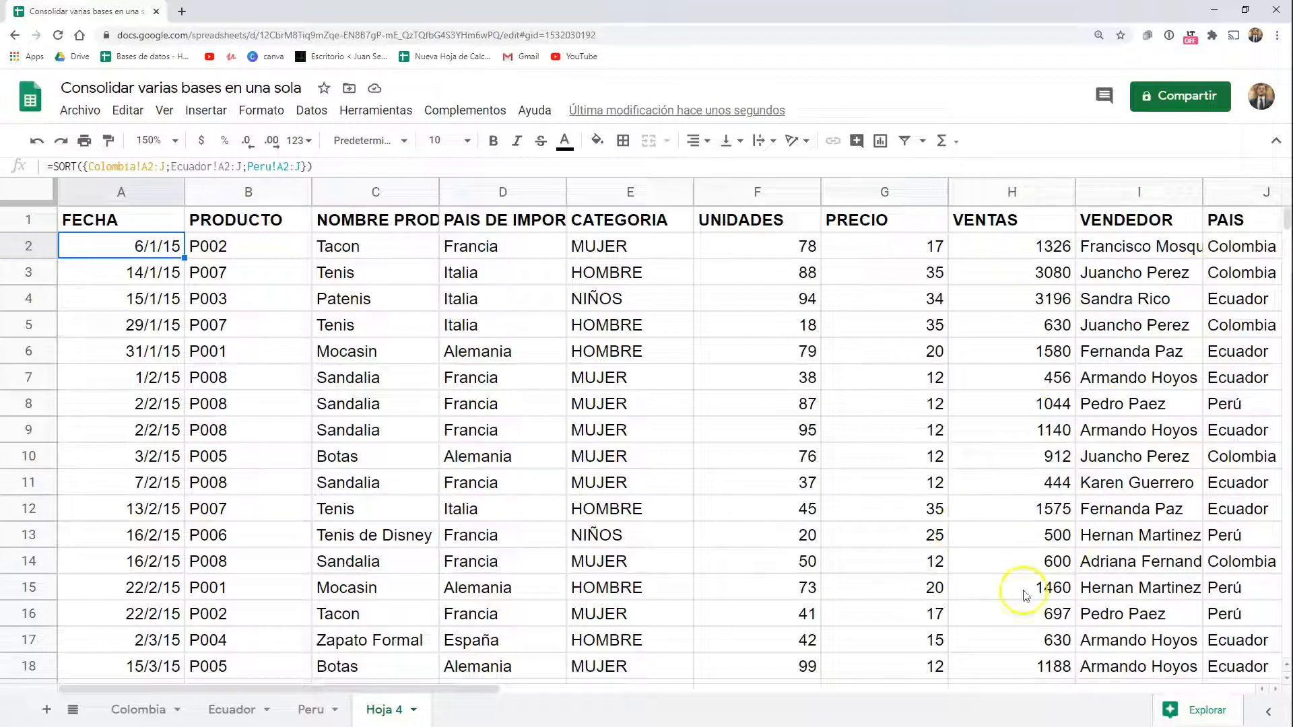
pyautogui.click(76, 165)
pyautogui.moveTo(104, 249); pyautogui.dragTo(84, 248)
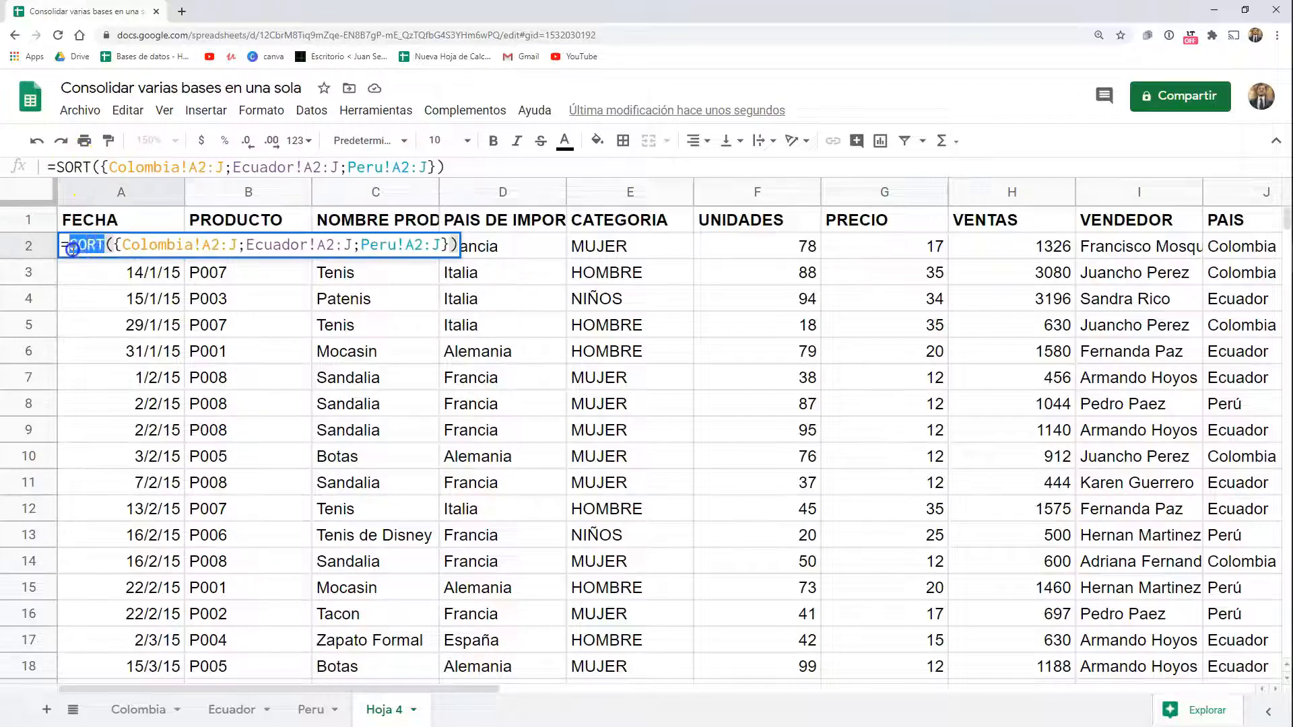
pyautogui.write('QUERY')
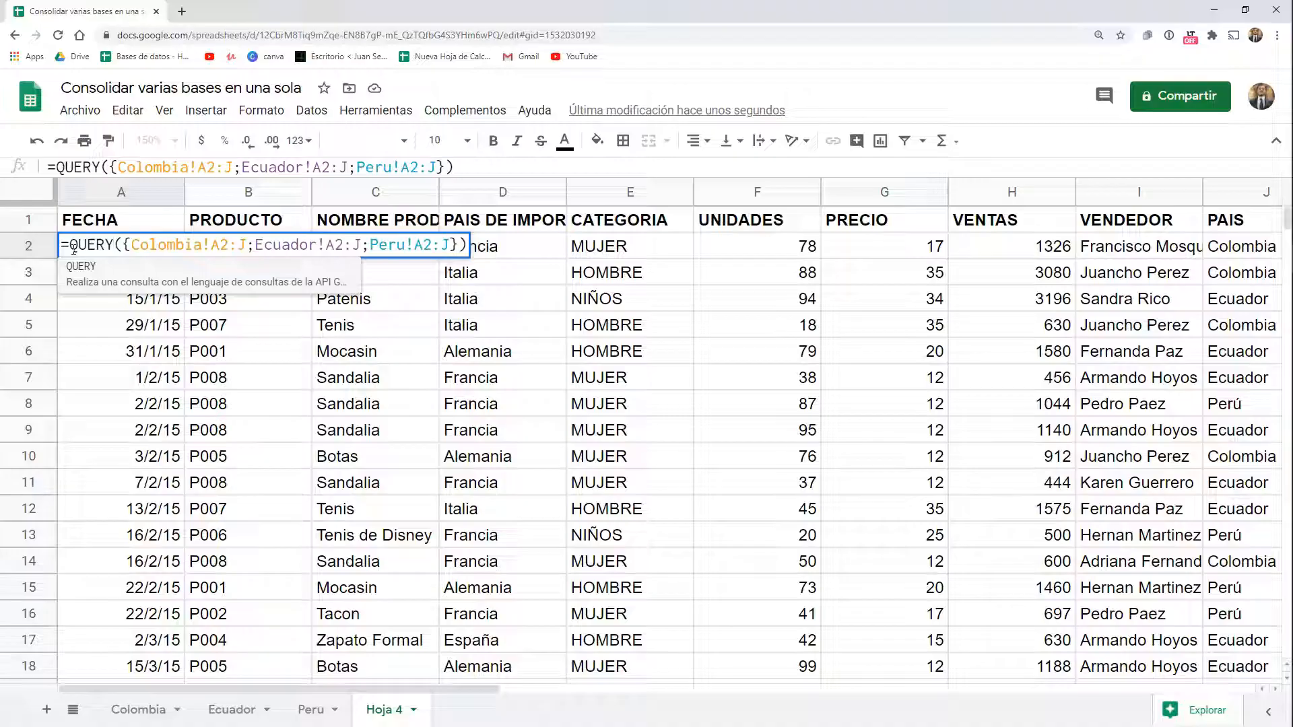
pyautogui.press('Right')
pyautogui.press('Return')
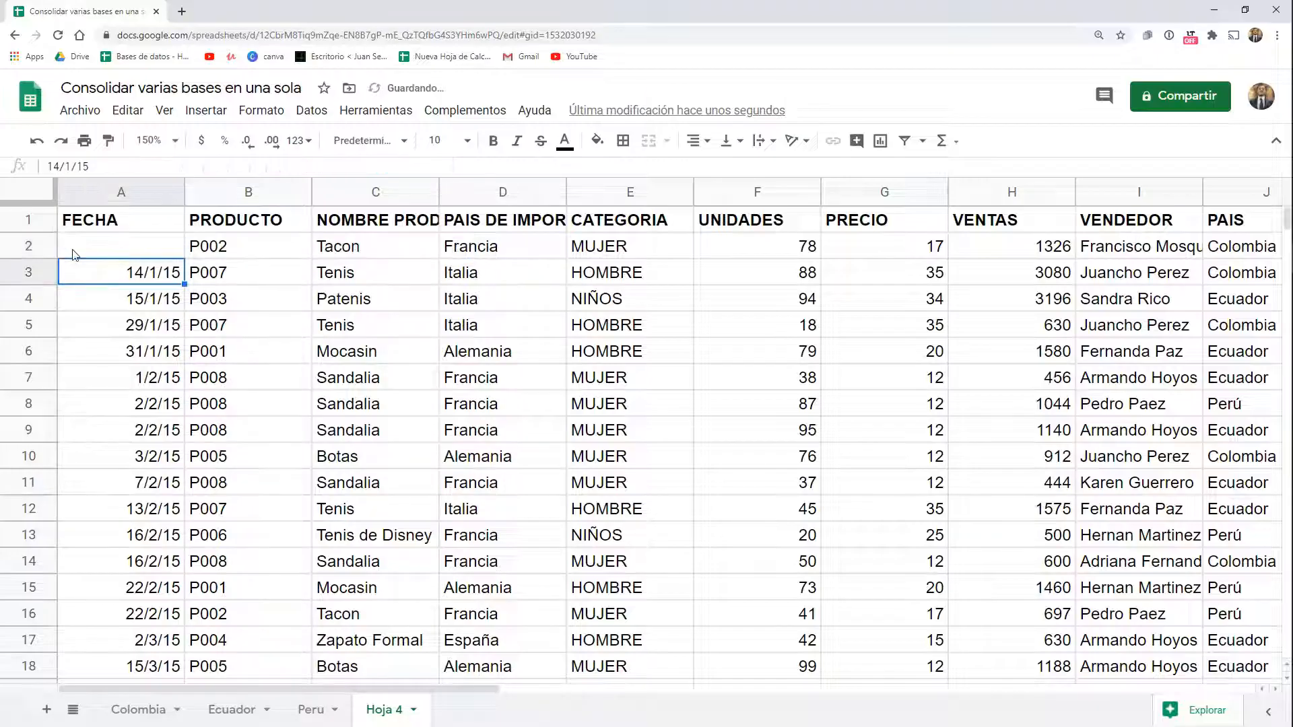
pyautogui.scroll(-3, 102, 264)
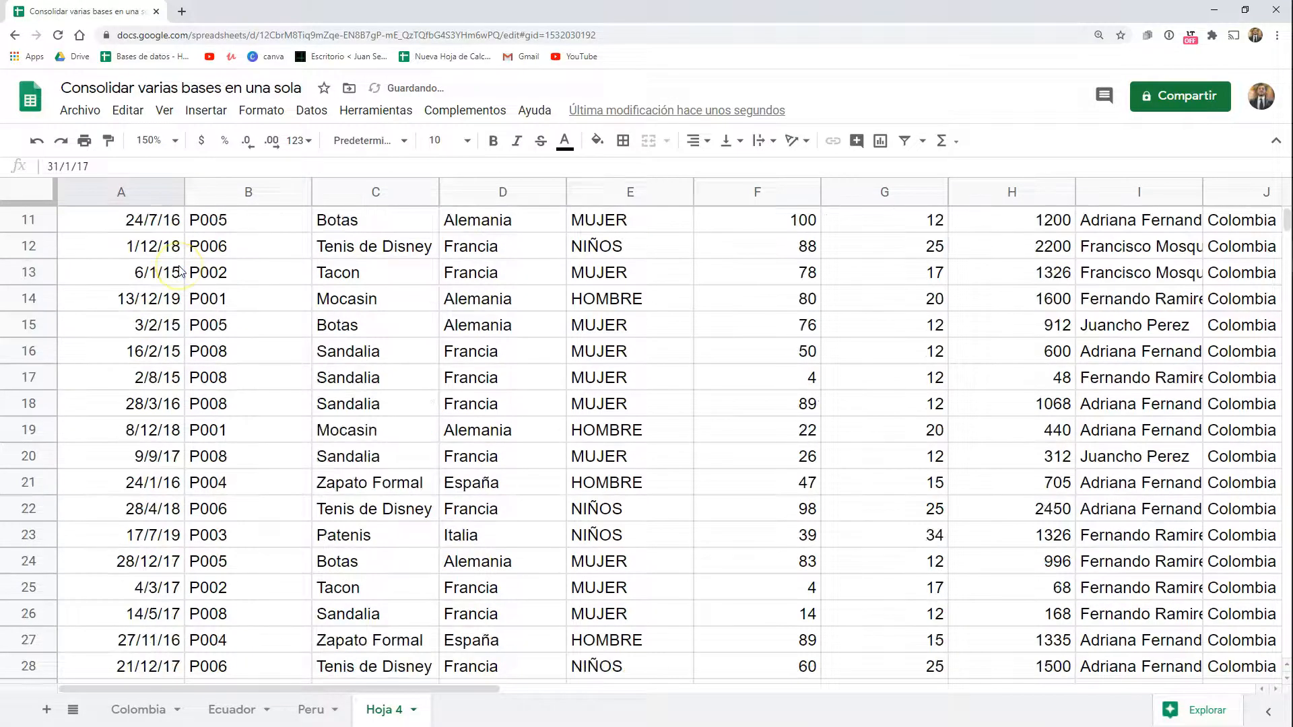
pyautogui.scroll(3, 103, 264)
# - Add a query argument to the A2 QUERY formula after the array, starting with "SELECT * to return all columns
pyautogui.click(101, 247)
pyautogui.click(81, 159)
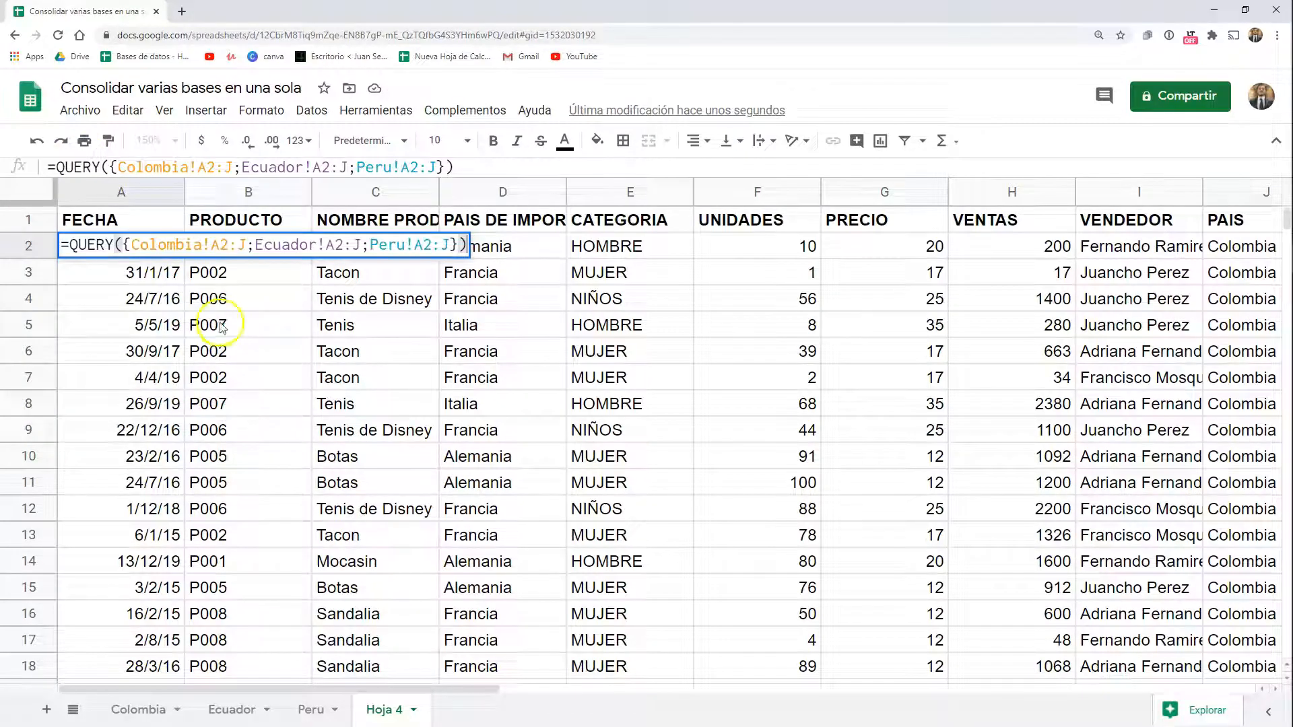
pyautogui.moveTo(1287, 244); pyautogui.dragTo(1286, 344)
pyautogui.click(452, 167)
pyautogui.write(';"')
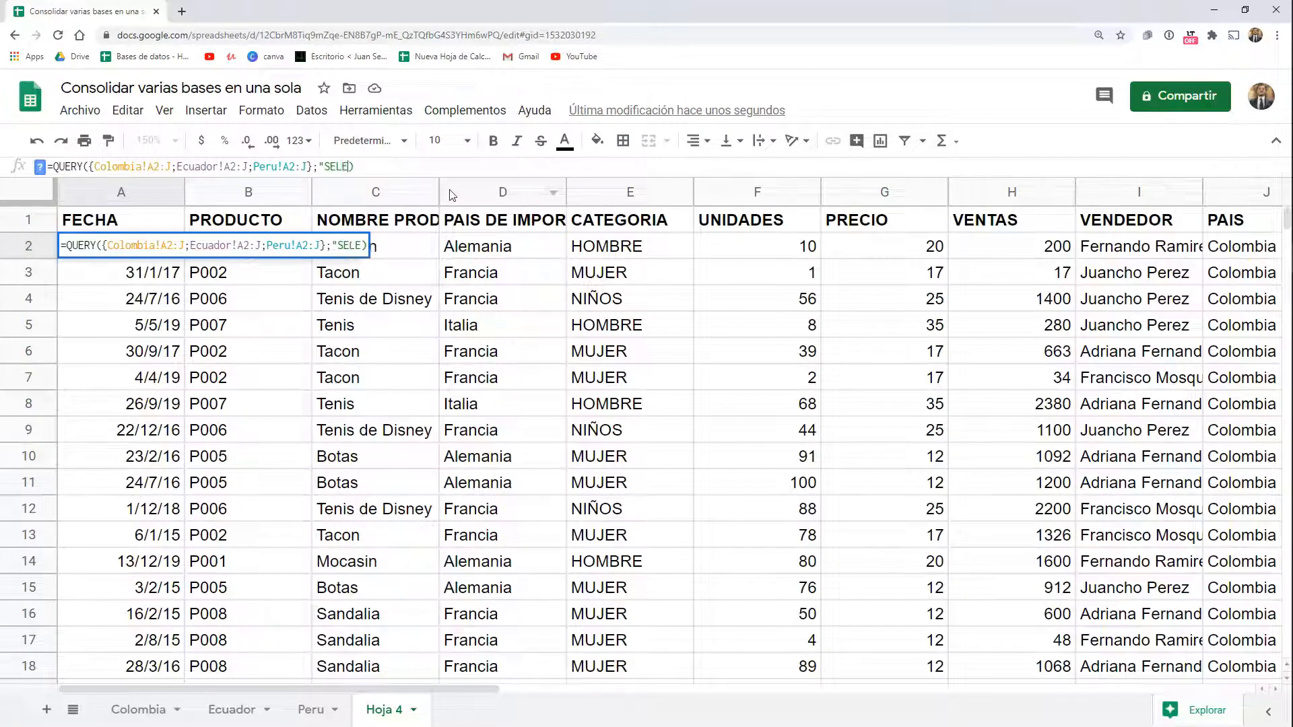
pyautogui.write('SELECT *')
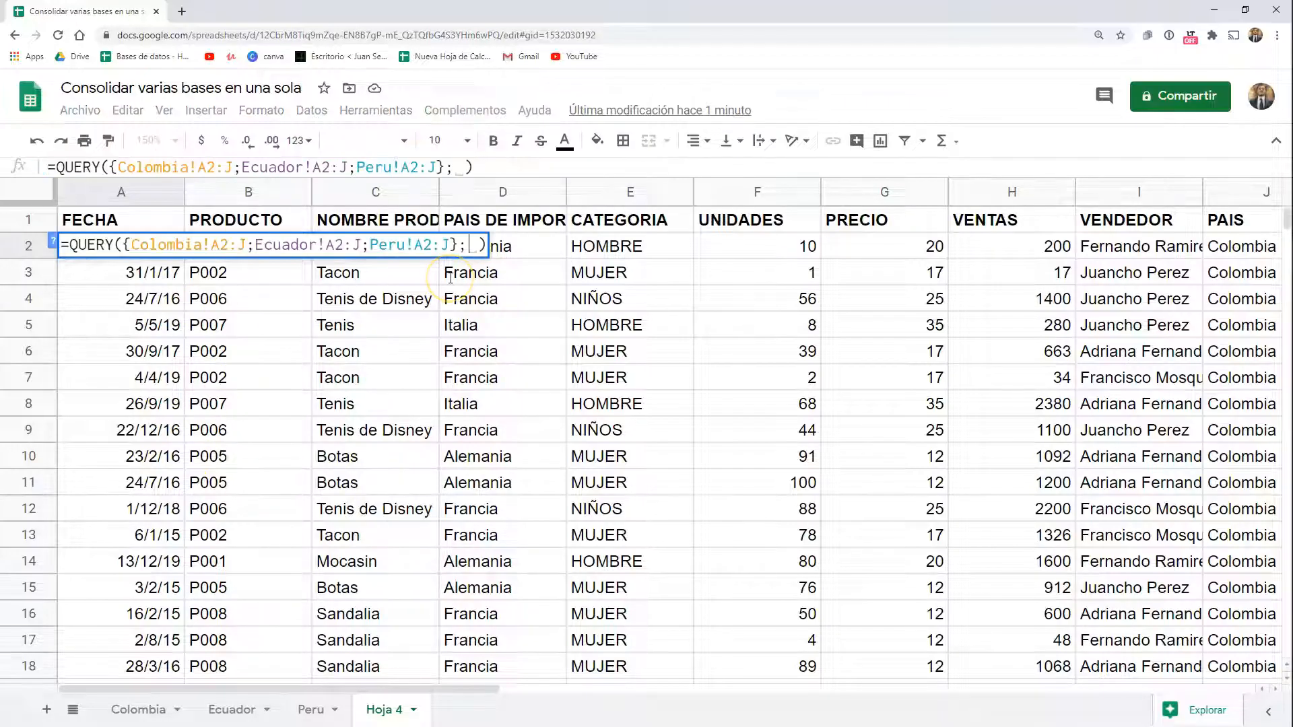
pyautogui.write('"')
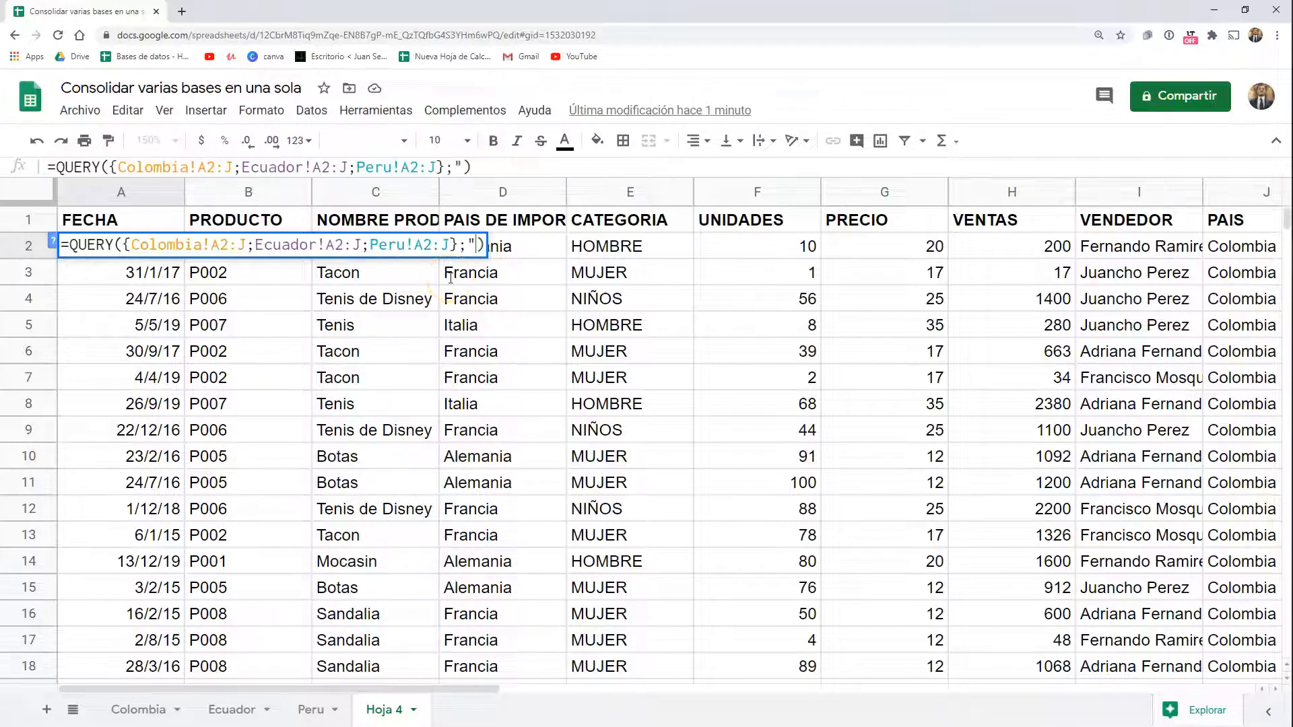
pyautogui.write('SLEC')
pyautogui.press('BackSpace')
pyautogui.press('BackSpace')
pyautogui.press('BackSpace')
pyautogui.write('ELECT ')
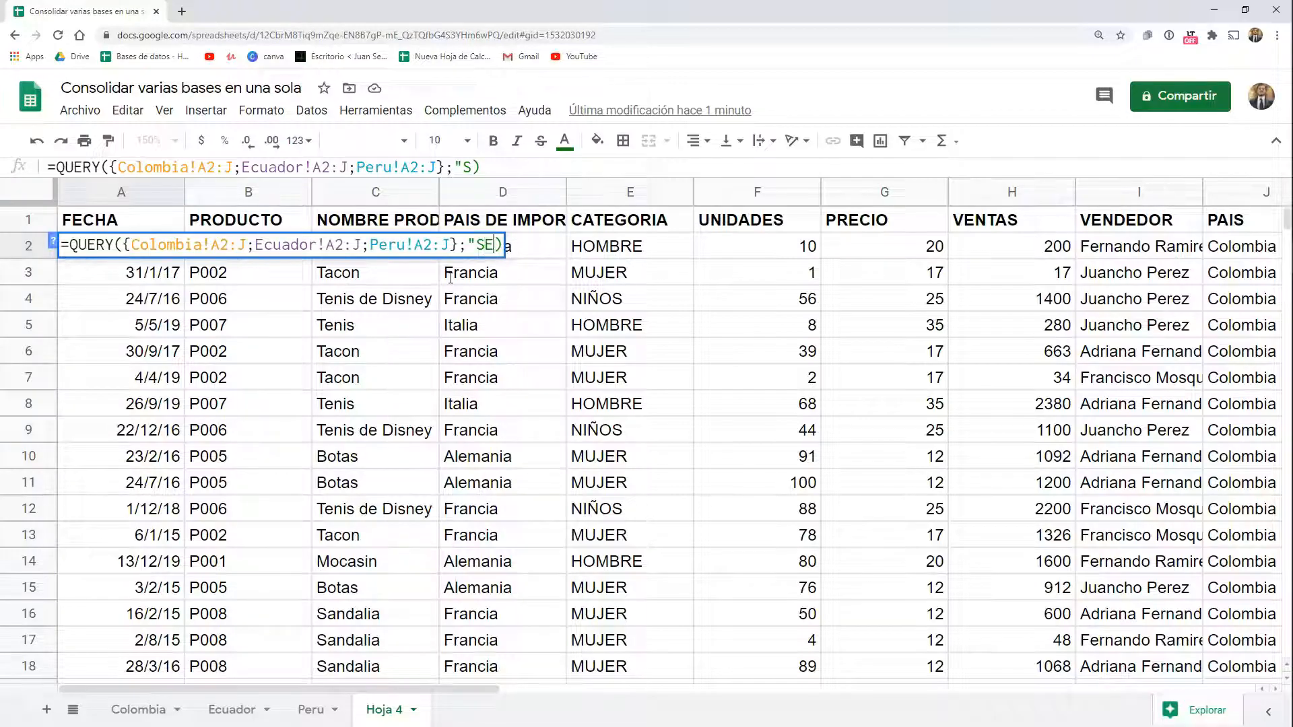
pyautogui.write('* ')
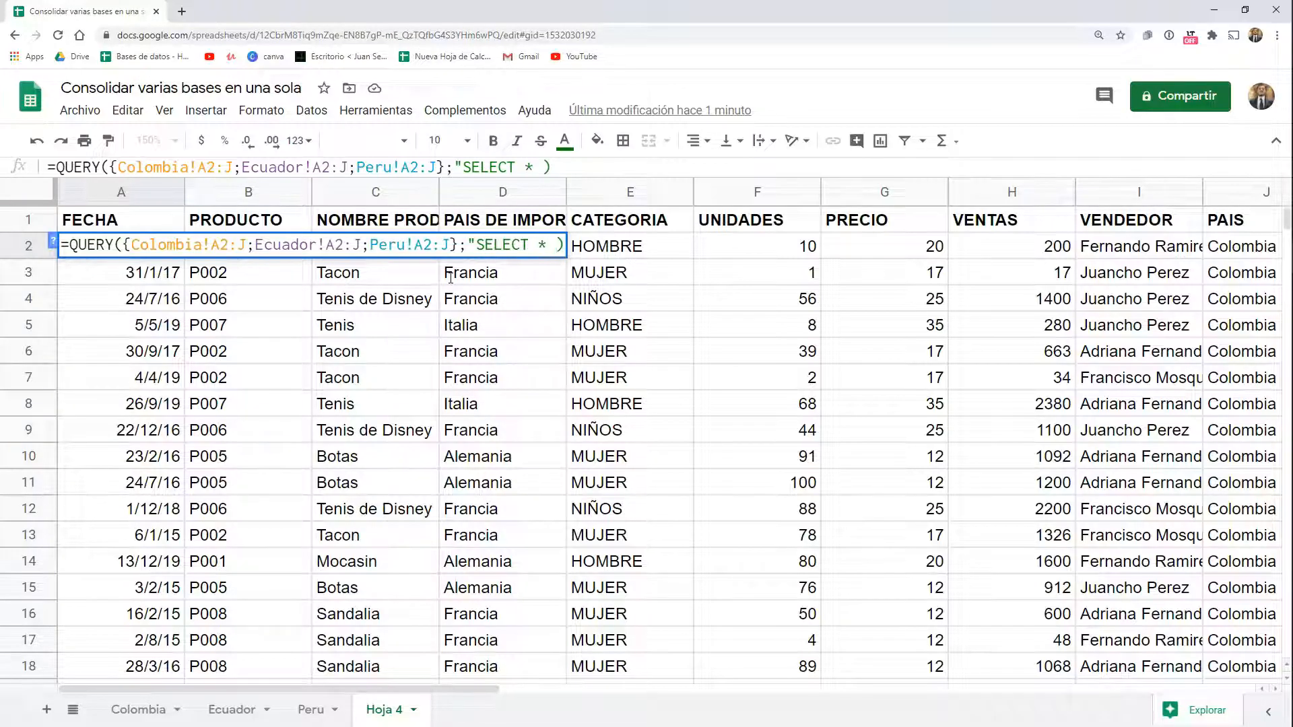
# - Complete the A2 query string with the condition WHERE Col2<>'' to exclude rows with an empty product
pyautogui.write('WHERE Col2')
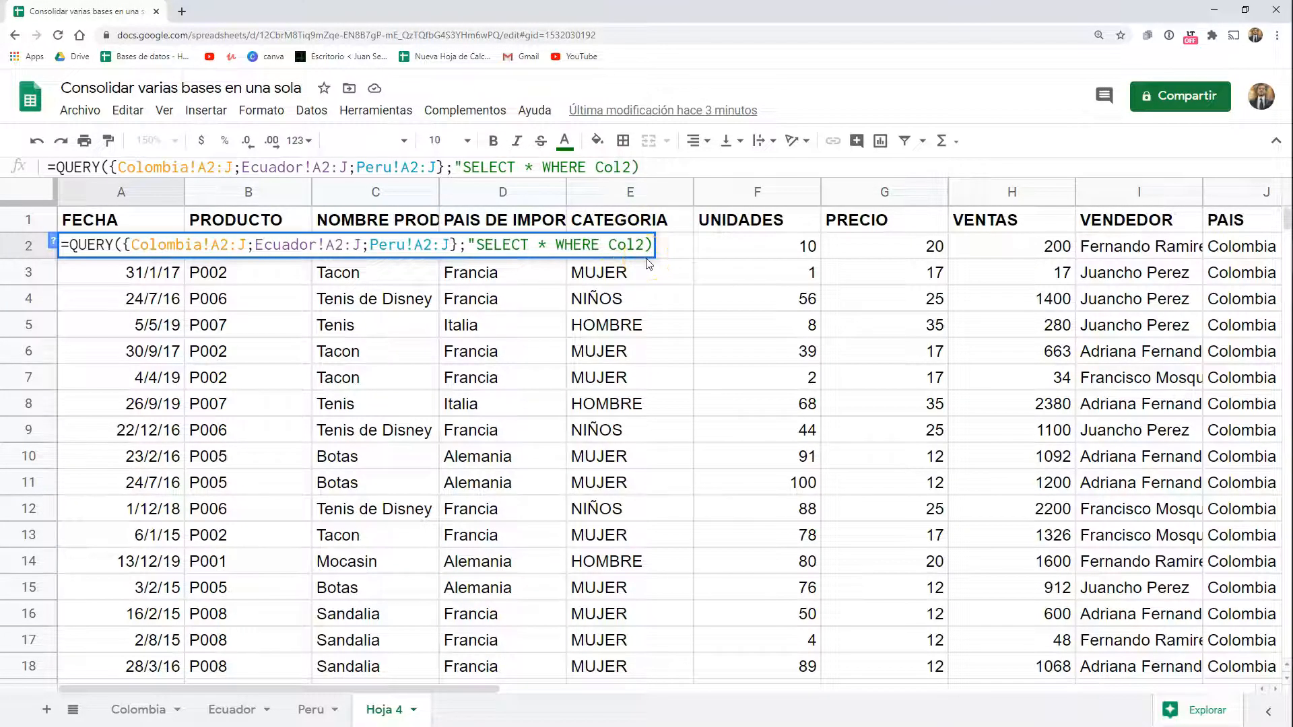
pyautogui.write("<>''")
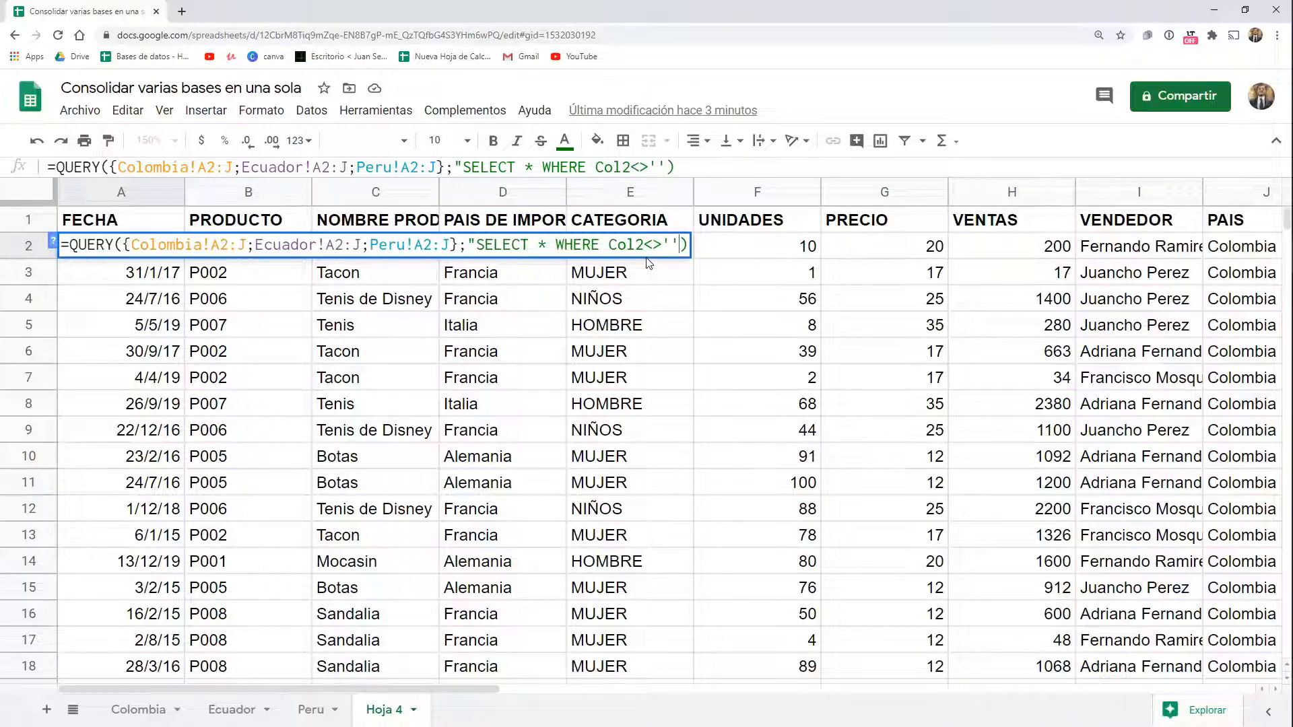
pyautogui.write('"')
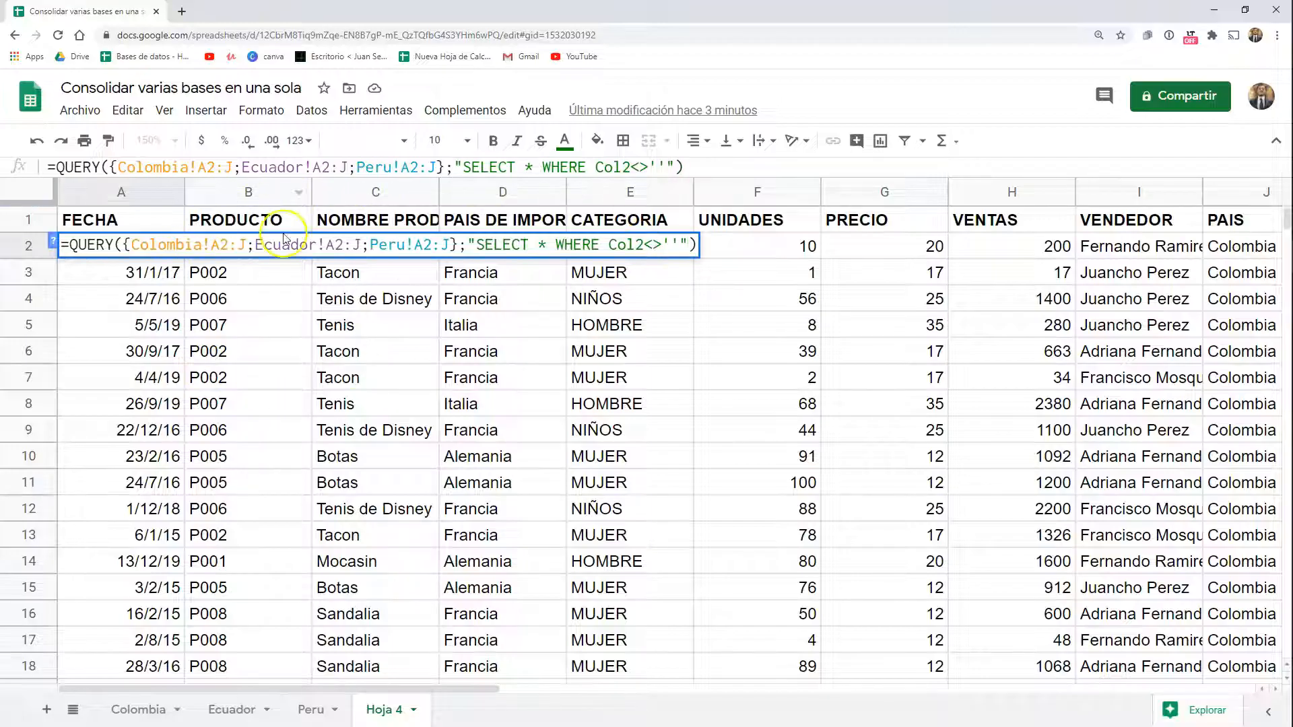
pyautogui.press('Return')
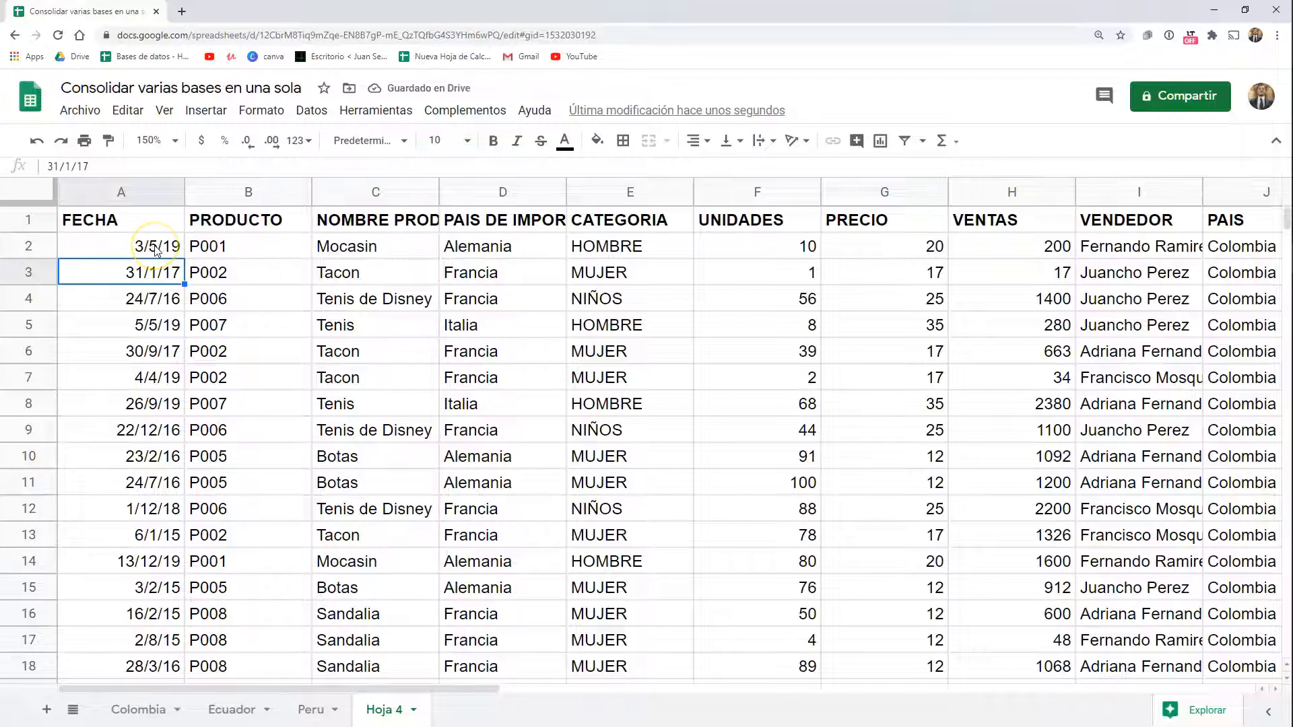
# - Examine the consolidated rows on Hoja 4 across the country blocks for blank rows and review the QUERY formula in A2
pyautogui.scroll(-20, 155, 251)
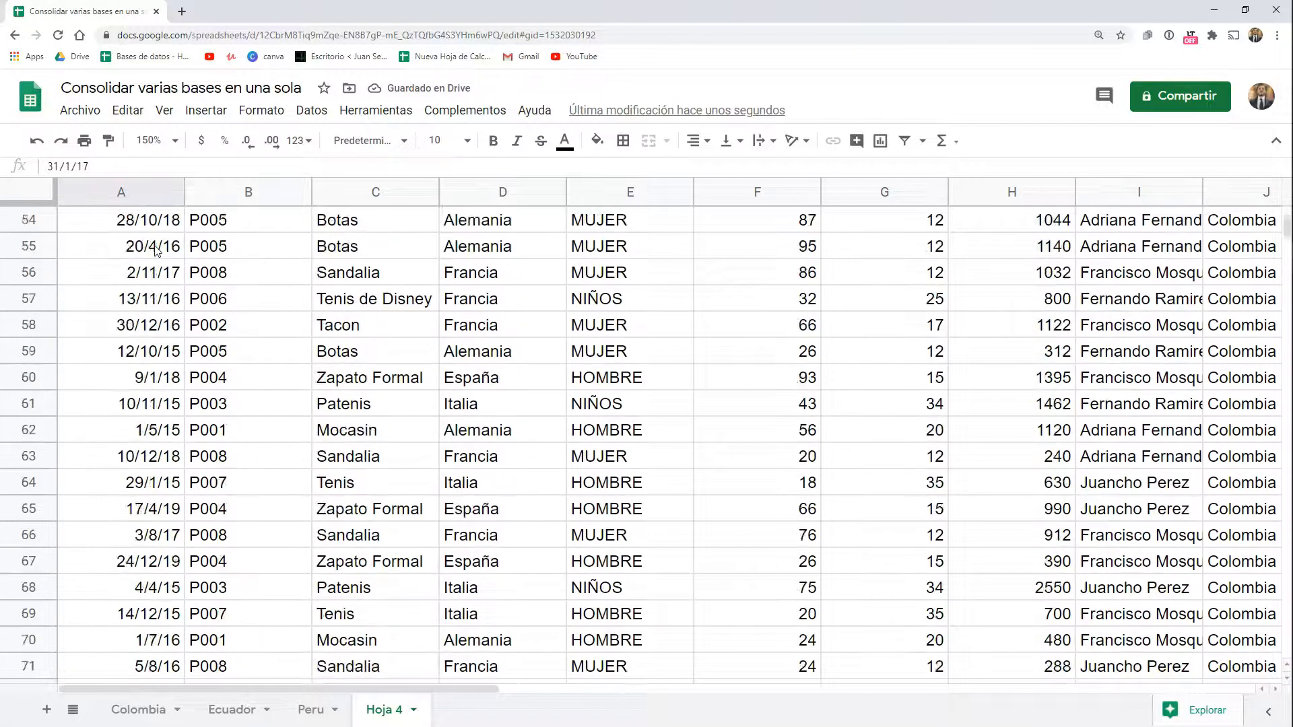
pyautogui.scroll(-16, 156, 250)
pyautogui.scroll(8, 156, 251)
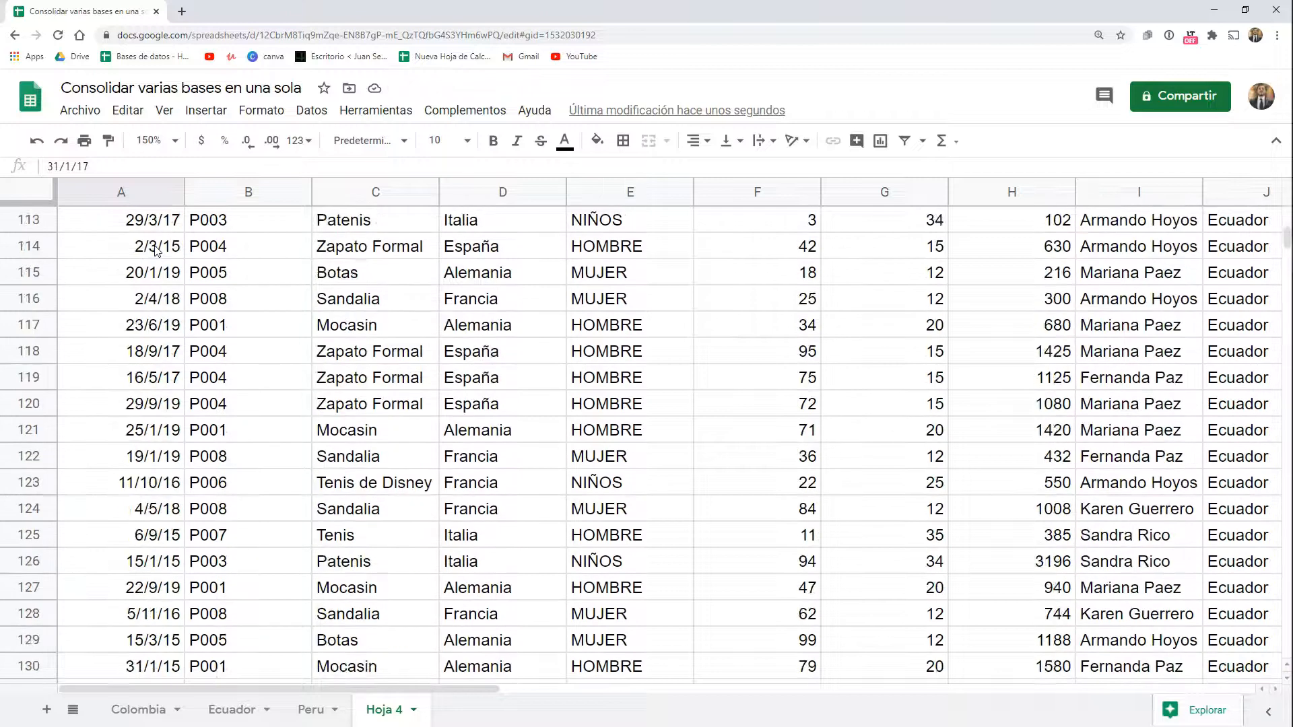
pyautogui.scroll(-20, 155, 251)
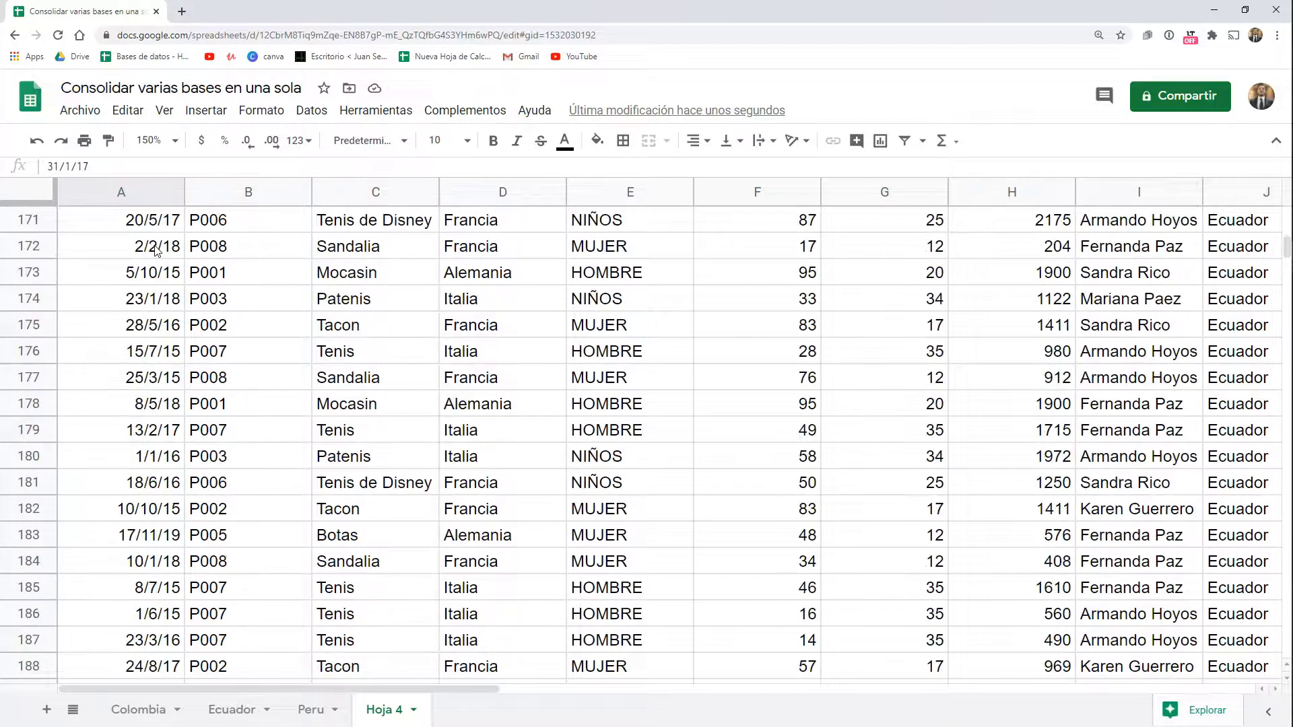
pyautogui.scroll(-20, 155, 251)
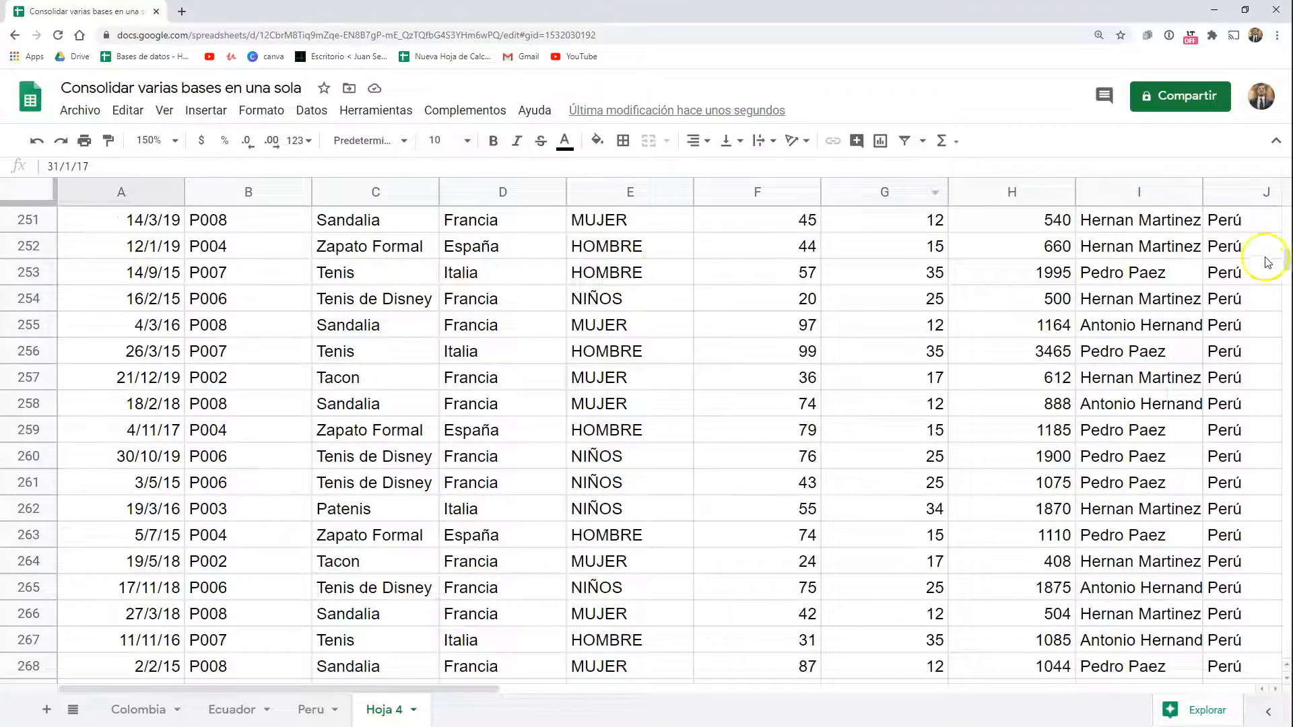
pyautogui.moveTo(1283, 264); pyautogui.dragTo(1283, 202)
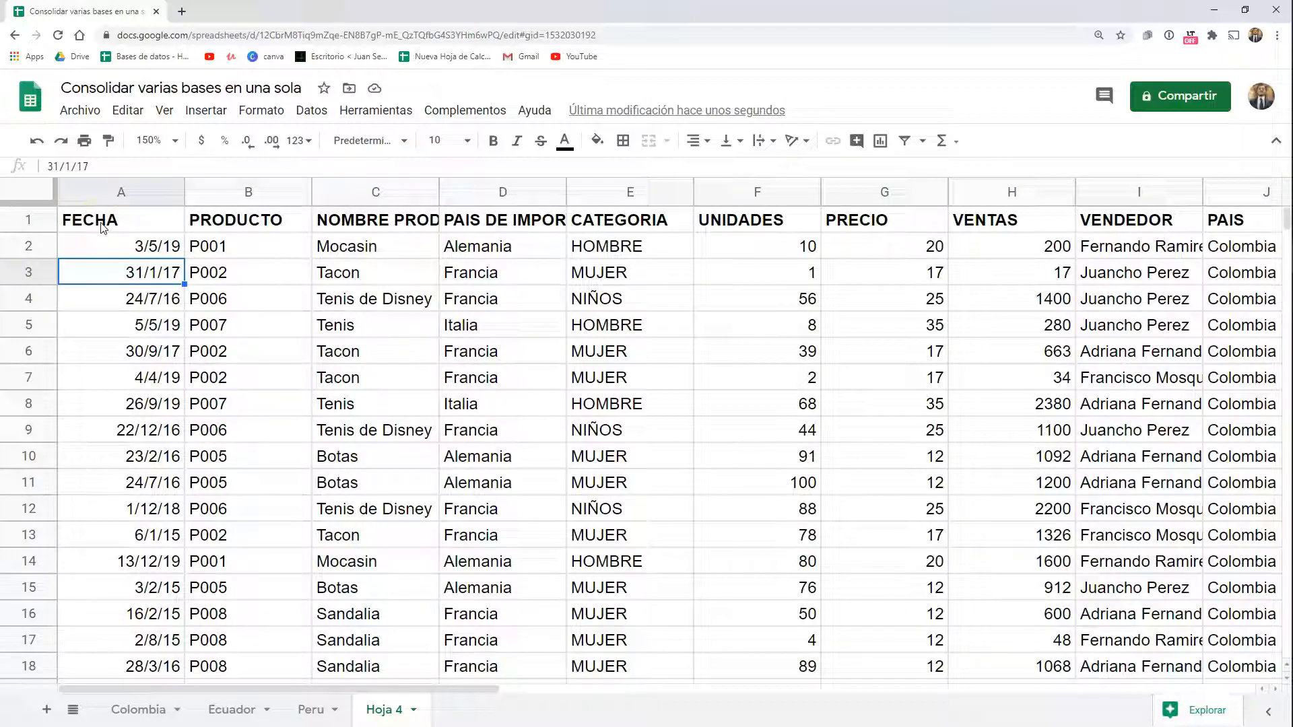
pyautogui.click(102, 245)
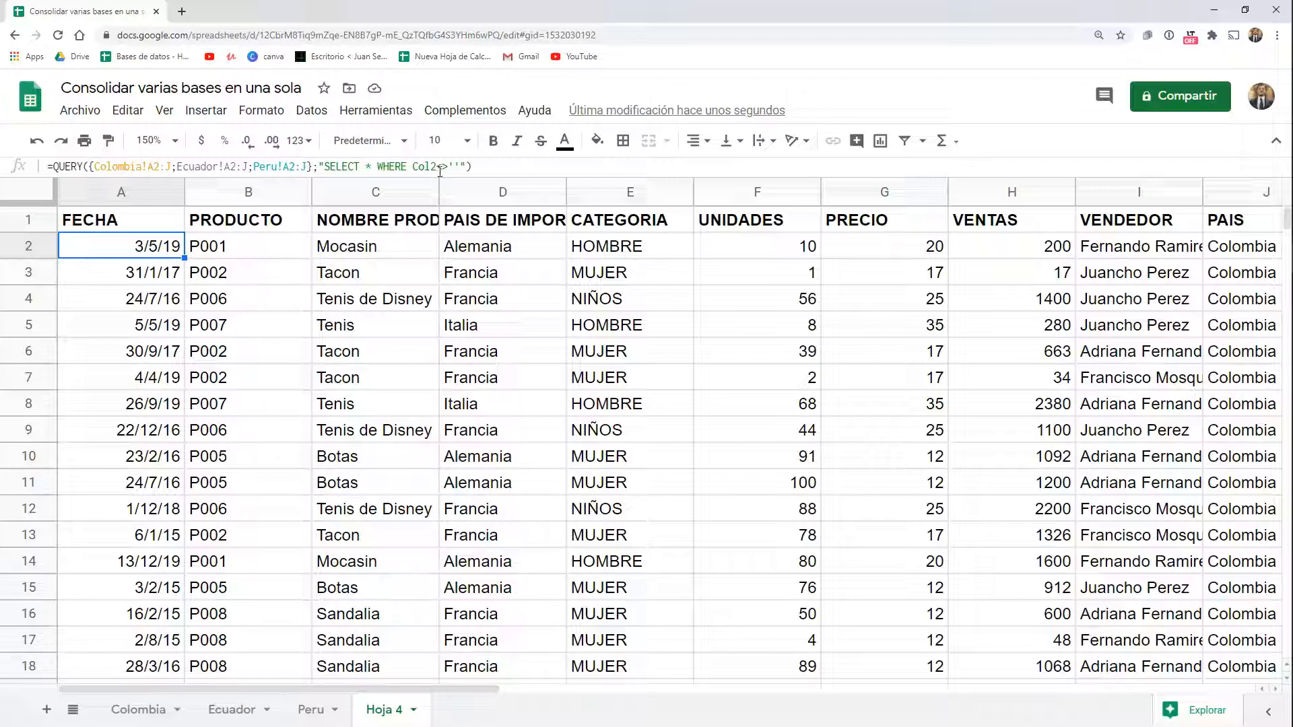
pyautogui.click(448, 173)
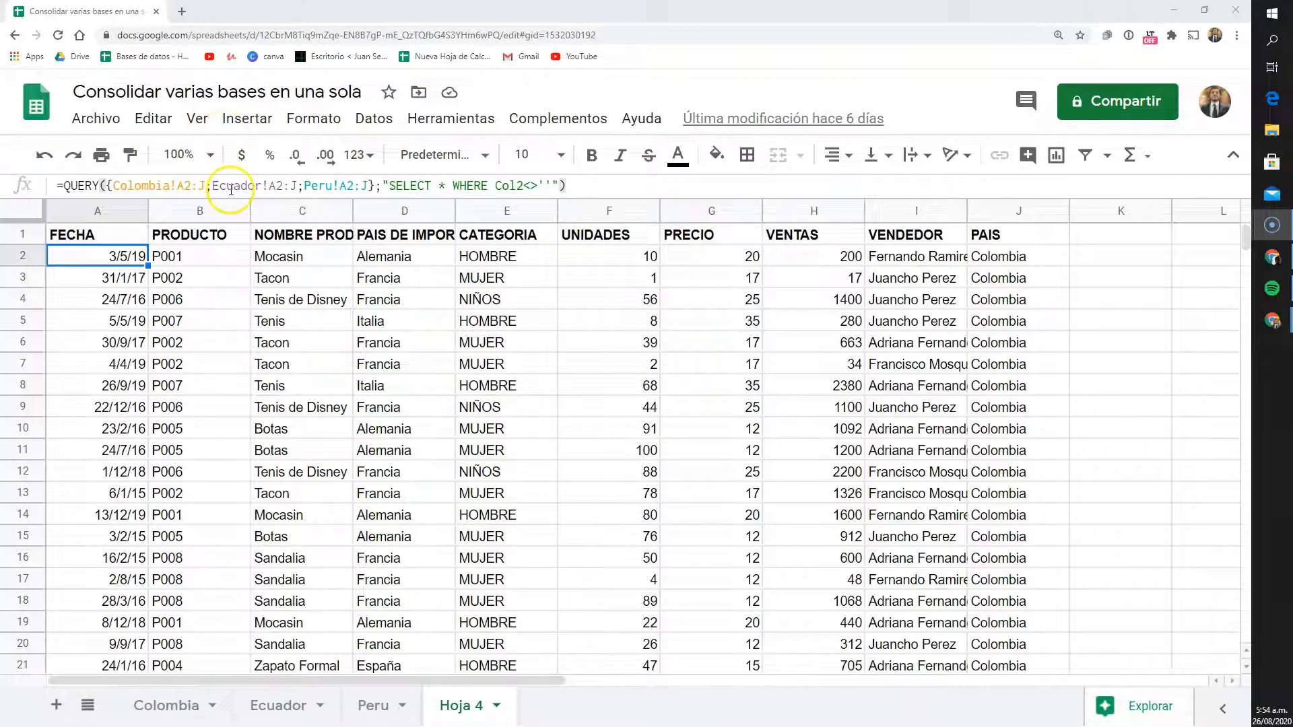
# - Clear the formula in A2 of Hoja 4 and start a QUERY function with the data range Colombia!A1:J112
pyautogui.click(292, 195)
pyautogui.press('Delete')
pyautogui.write('=quer')
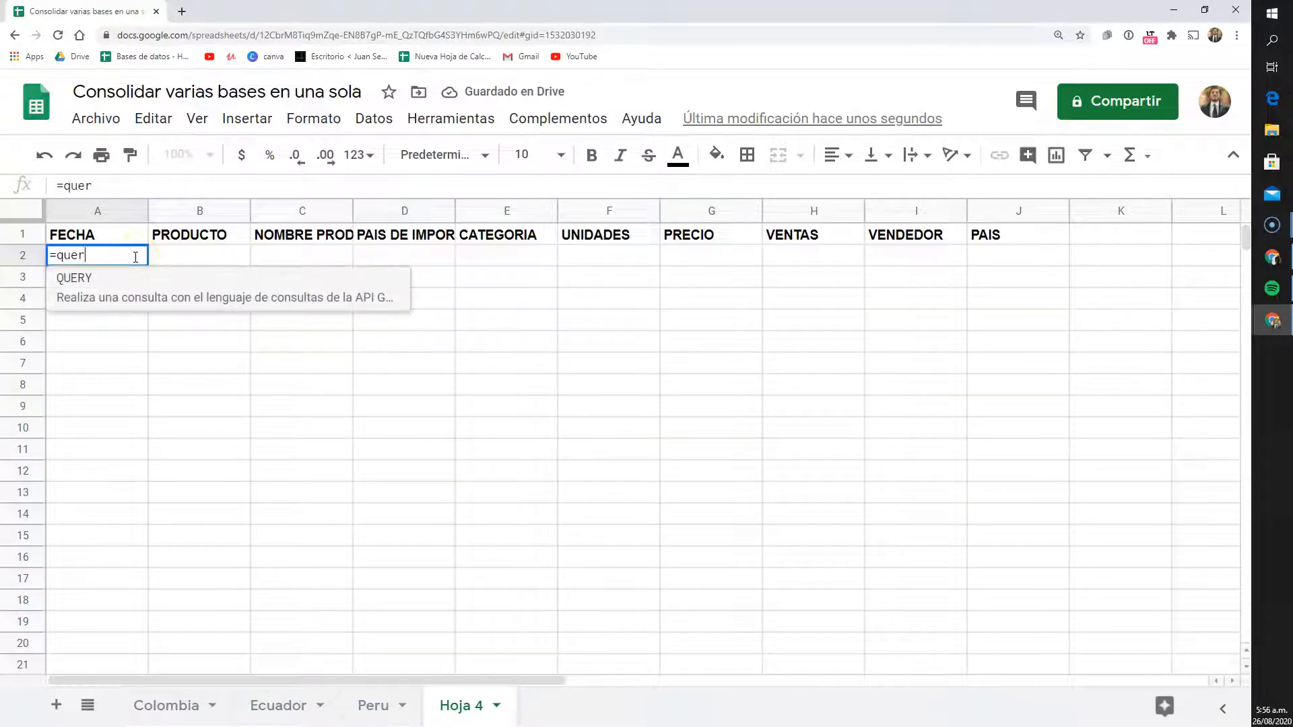
pyautogui.write('y(')
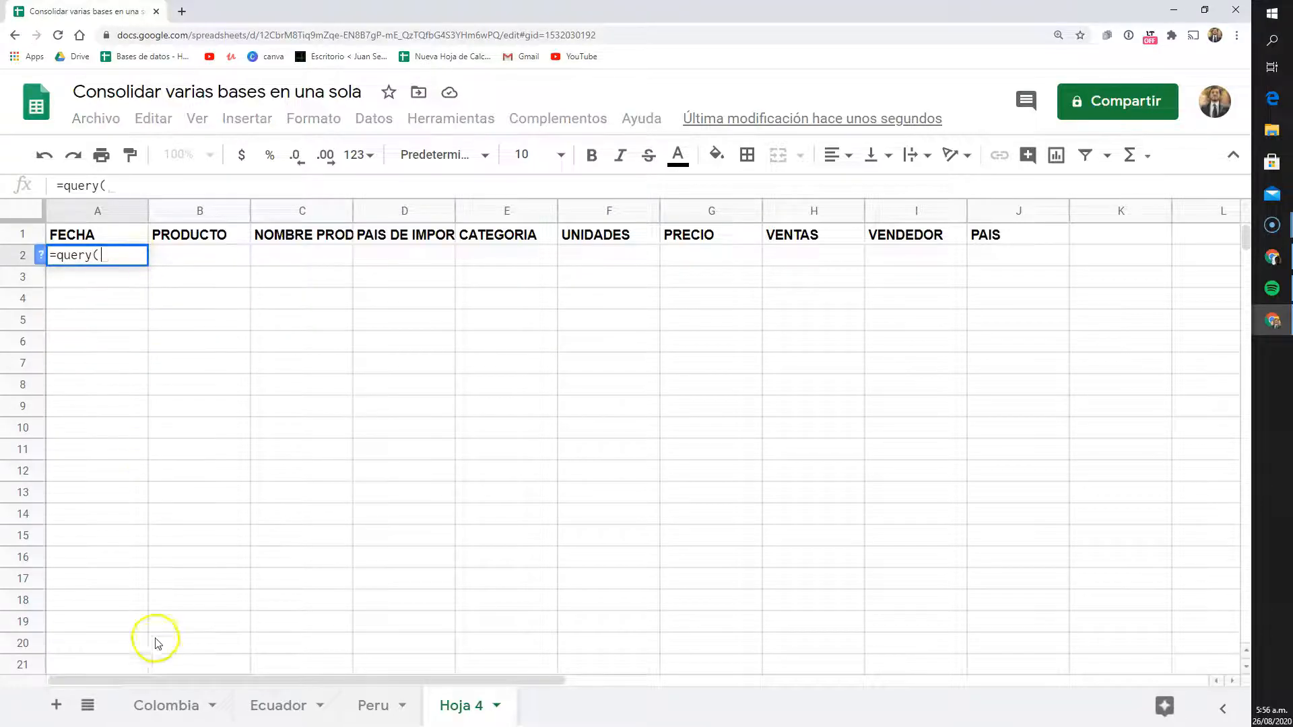
pyautogui.click(165, 704)
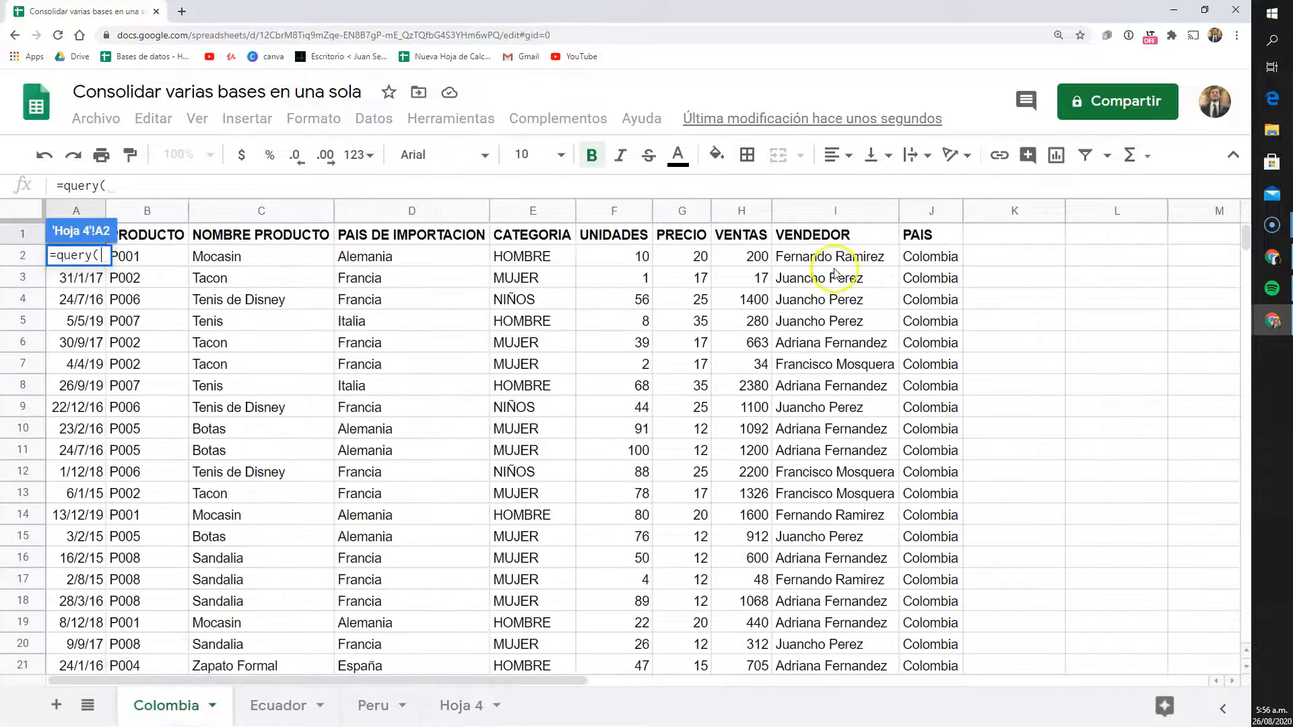
pyautogui.click(912, 235)
pyautogui.hotkey('ctrl', 'shift', 'Left')
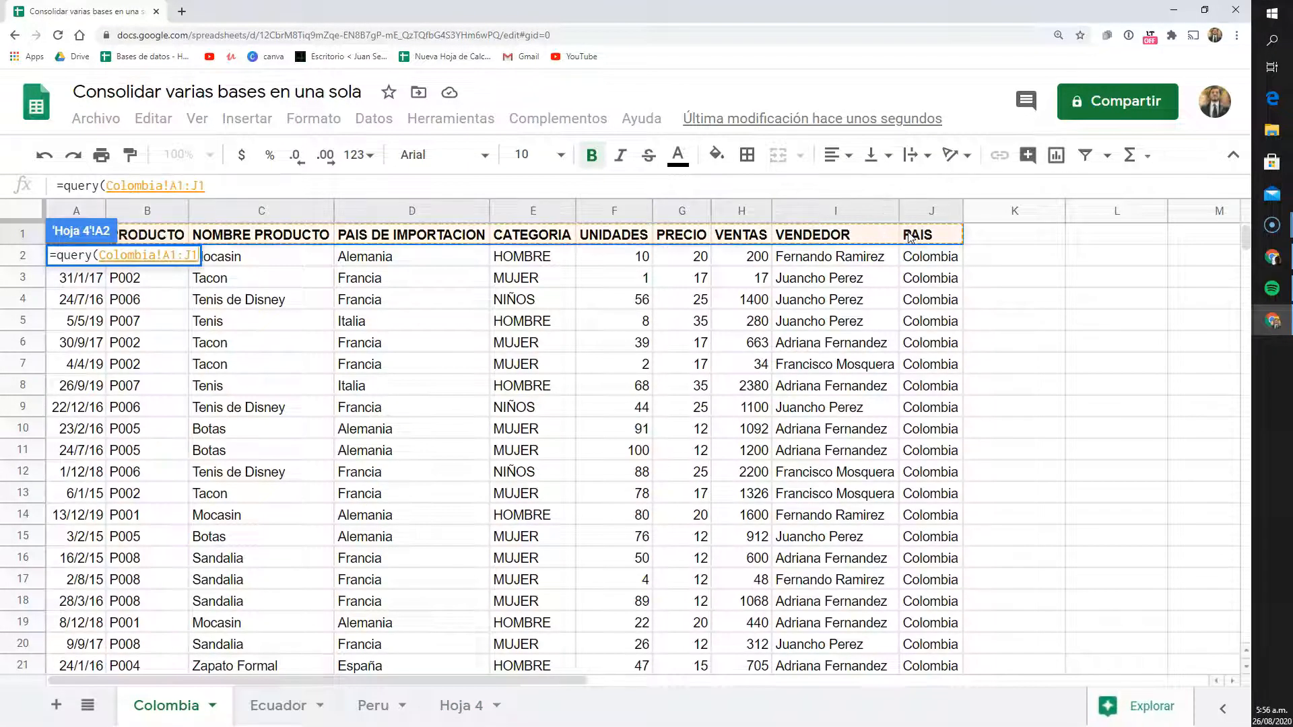
pyautogui.hotkey('ctrl', 'shift', 'Down')
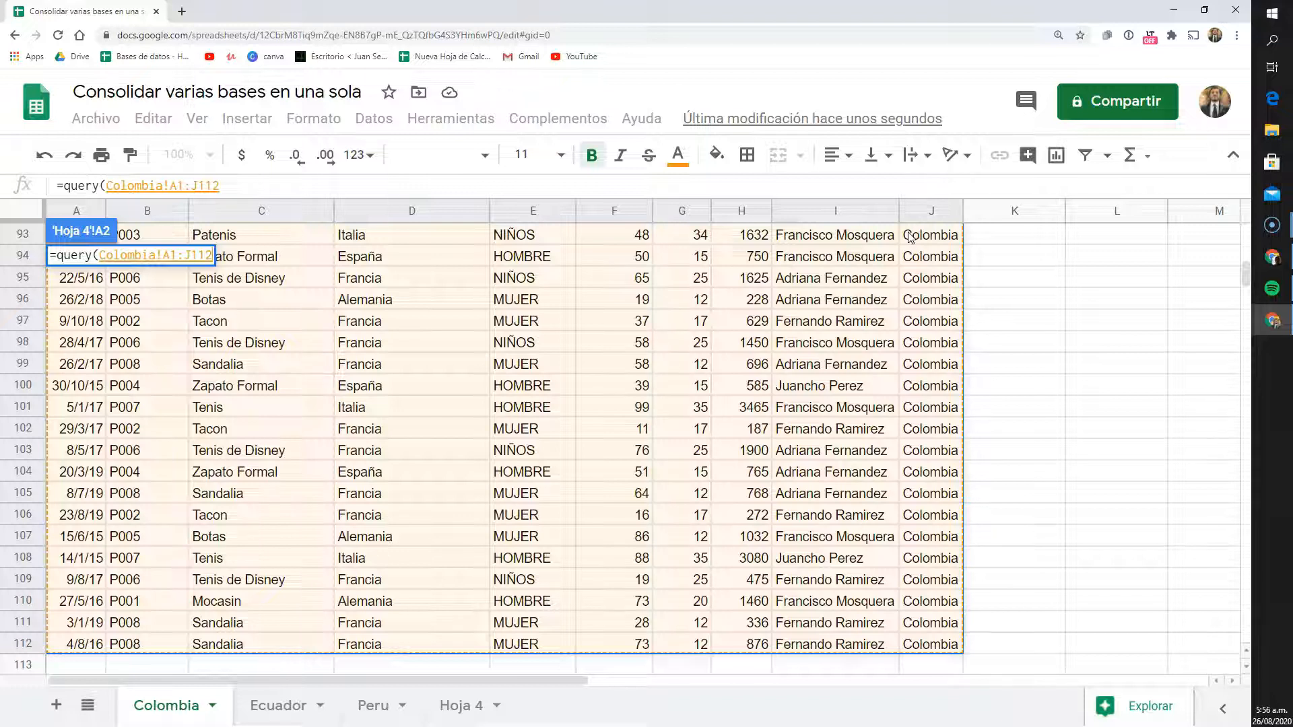
pyautogui.write(';')
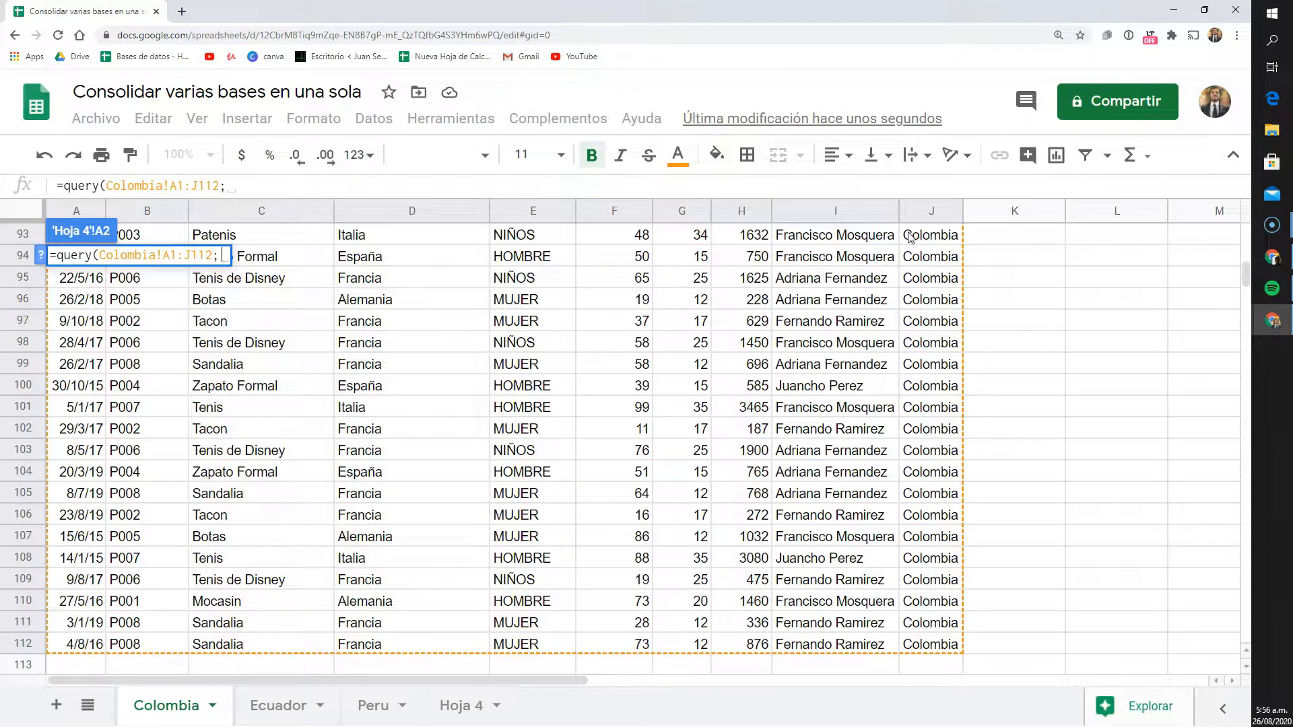
# - Complete the A2 QUERY with the query string "SELECT * WHERE B<>''" to exclude rows with an empty product
pyautogui.write('"SELECT')
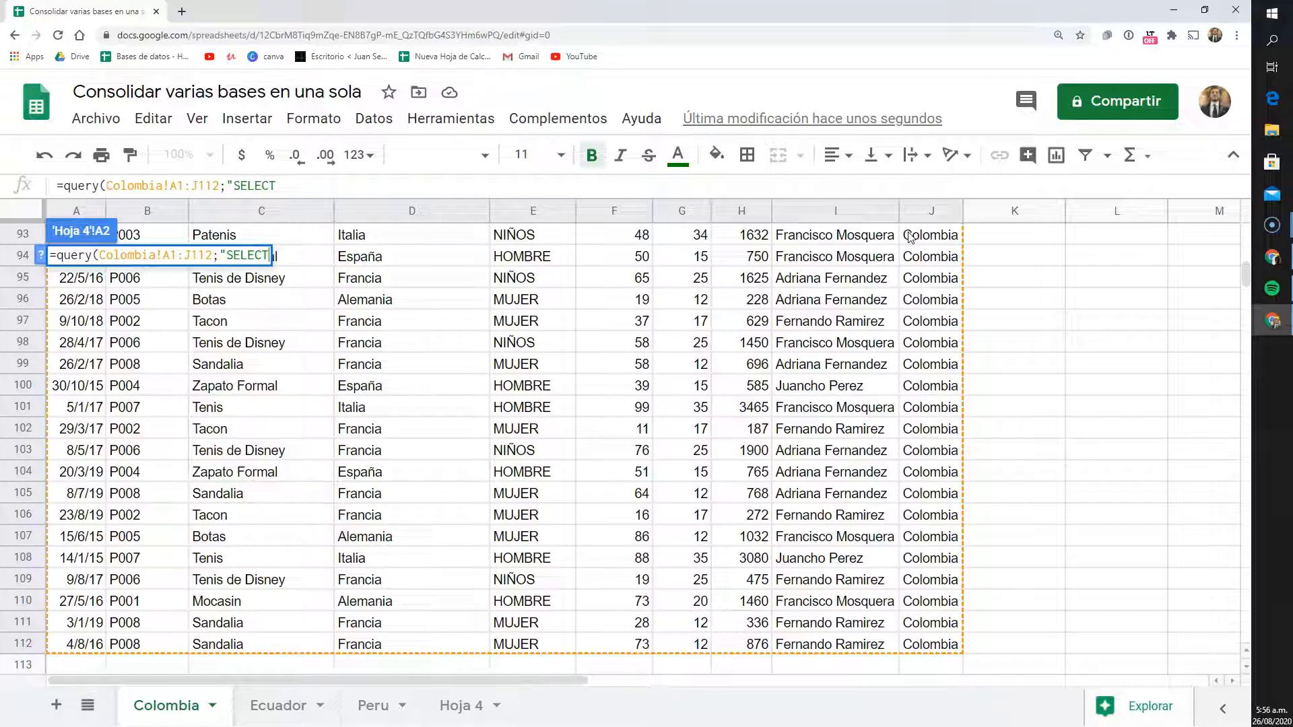
pyautogui.click(302, 189)
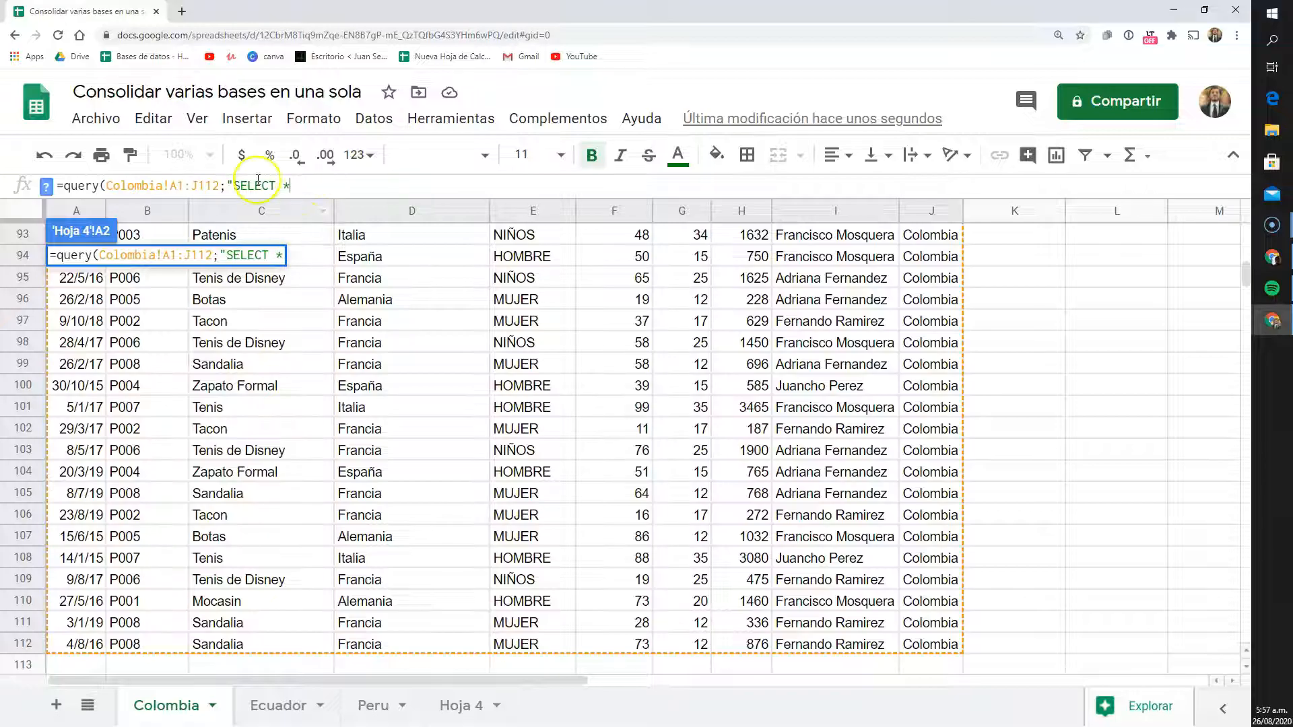
pyautogui.write('* WHERE B')
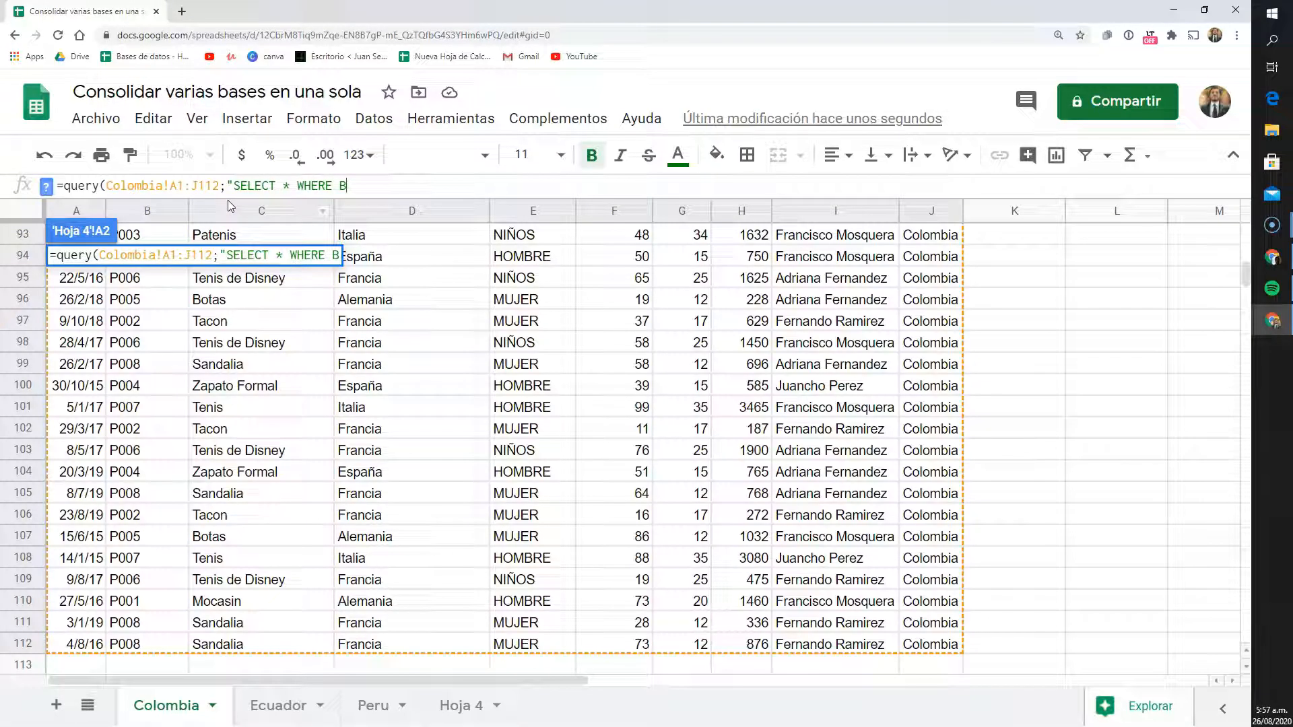
pyautogui.write('<>\'\'")')
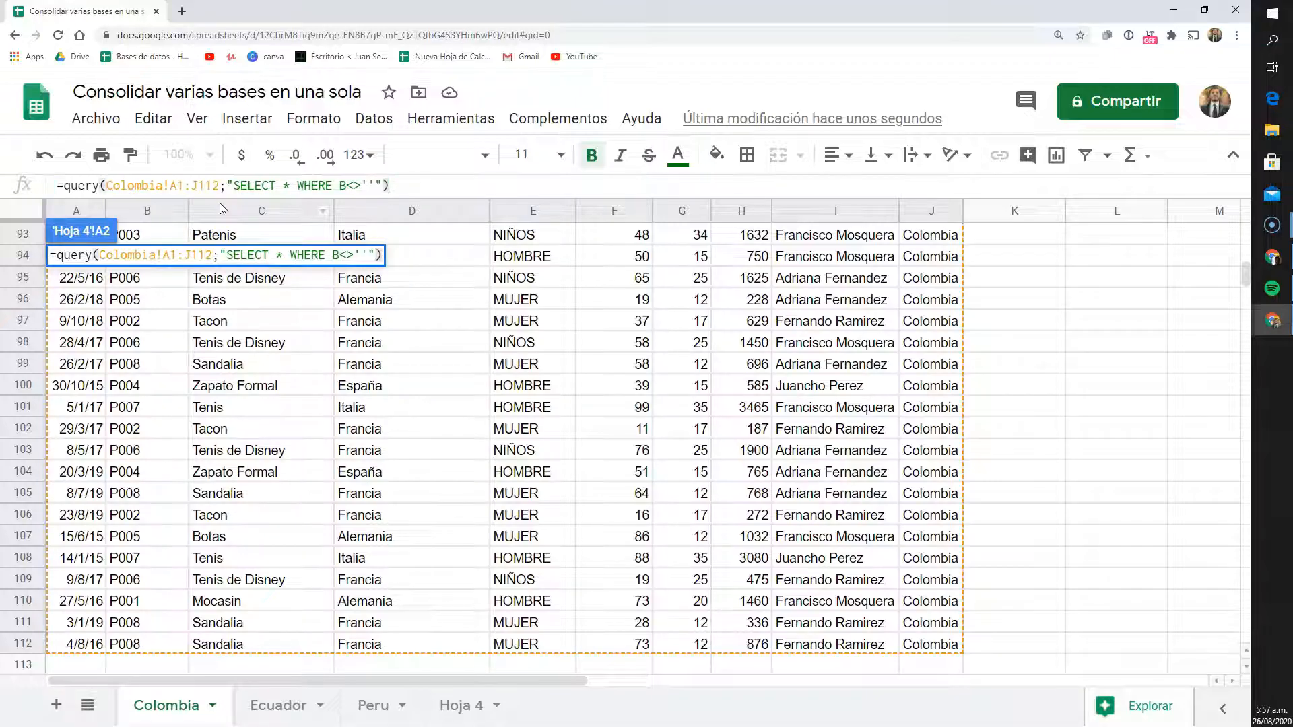
pyautogui.press('Return')
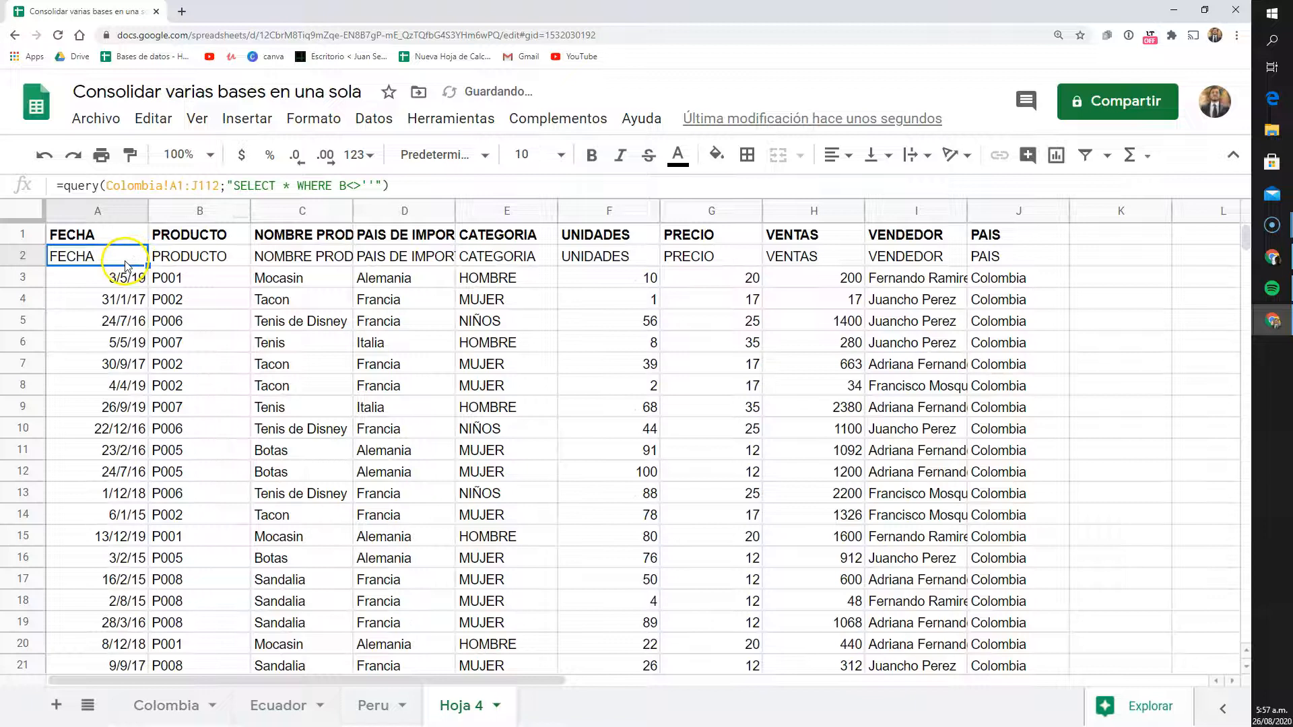
# - Change the start of the Colombia range in the A2 QUERY to A2 to leave out the header row
pyautogui.scroll(-14, 124, 256)
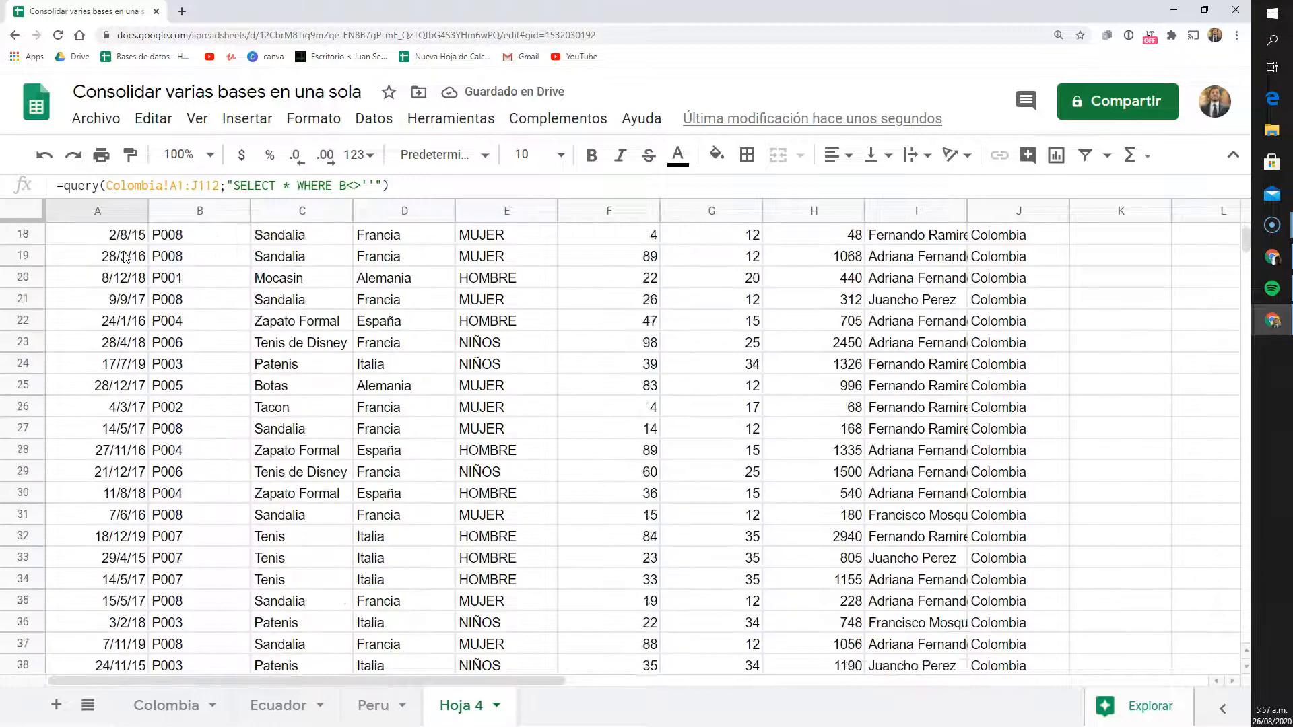
pyautogui.scroll(-10, 124, 256)
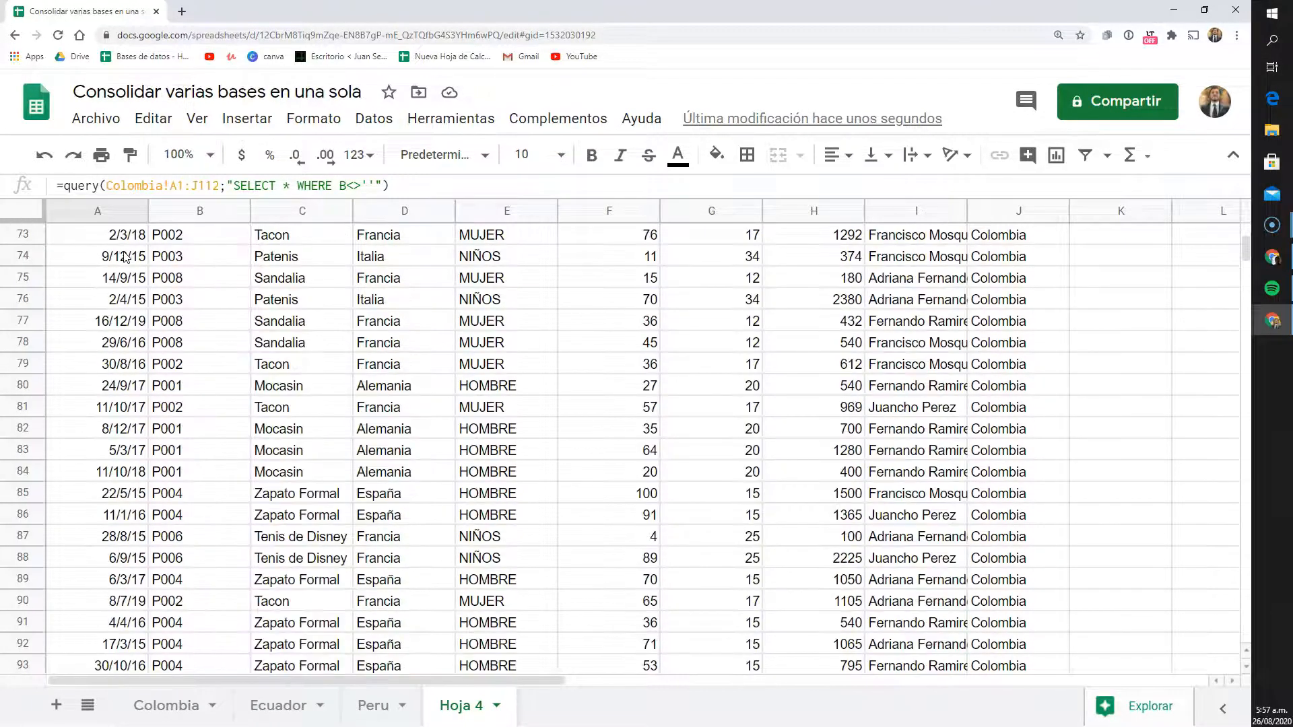
pyautogui.scroll(-16, 125, 255)
pyautogui.scroll(11, 125, 256)
pyautogui.scroll(20, 125, 256)
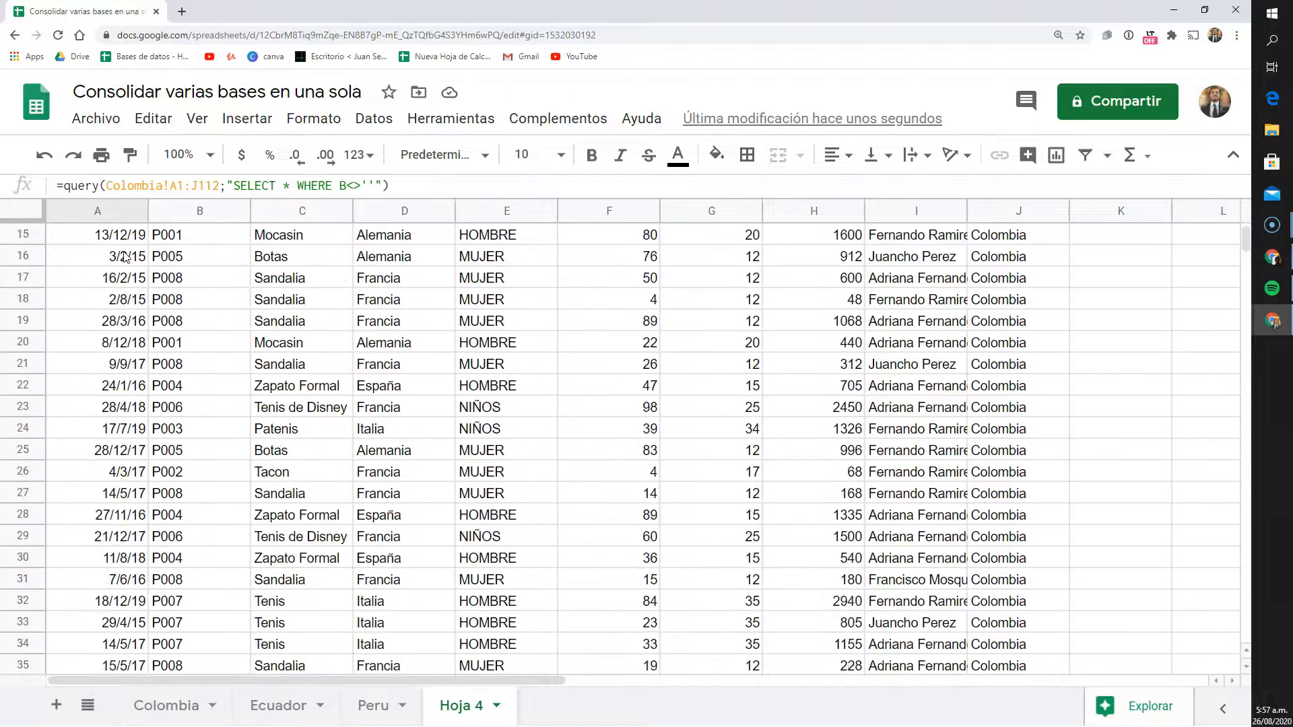
pyautogui.click(176, 186)
pyautogui.press('BackSpace')
pyautogui.write('2')
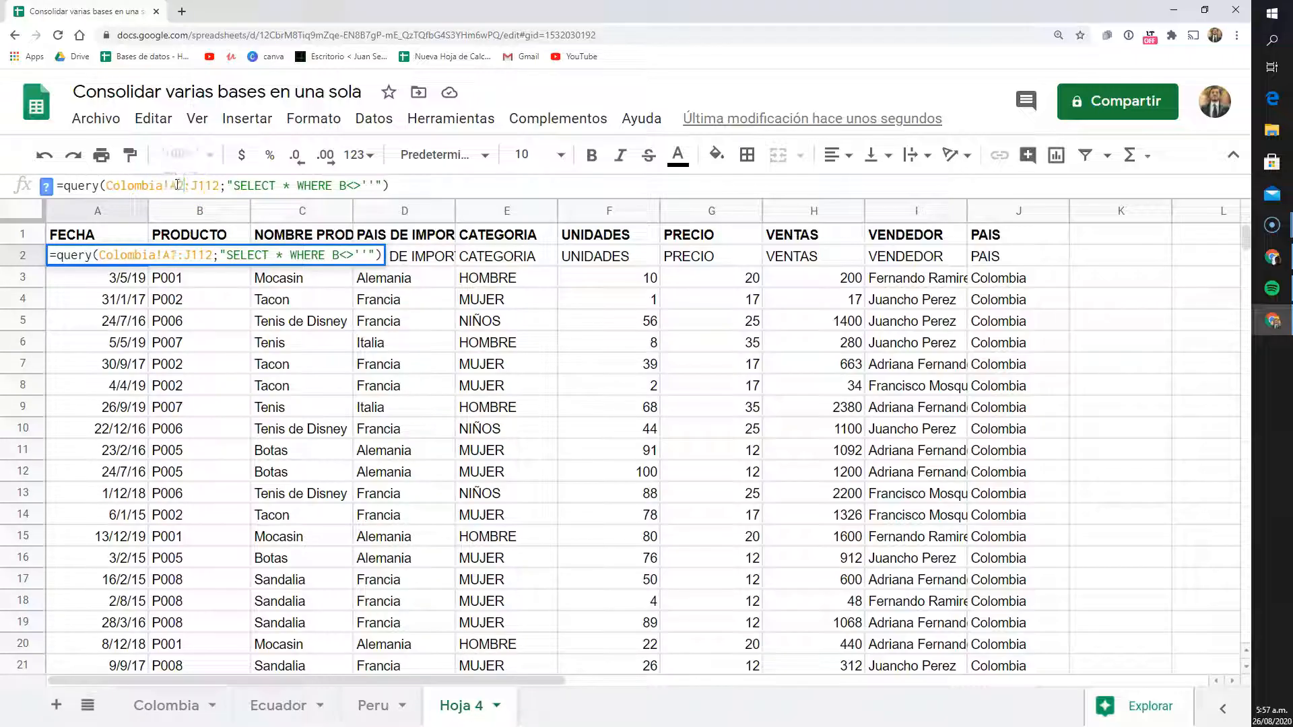
pyautogui.click(136, 254)
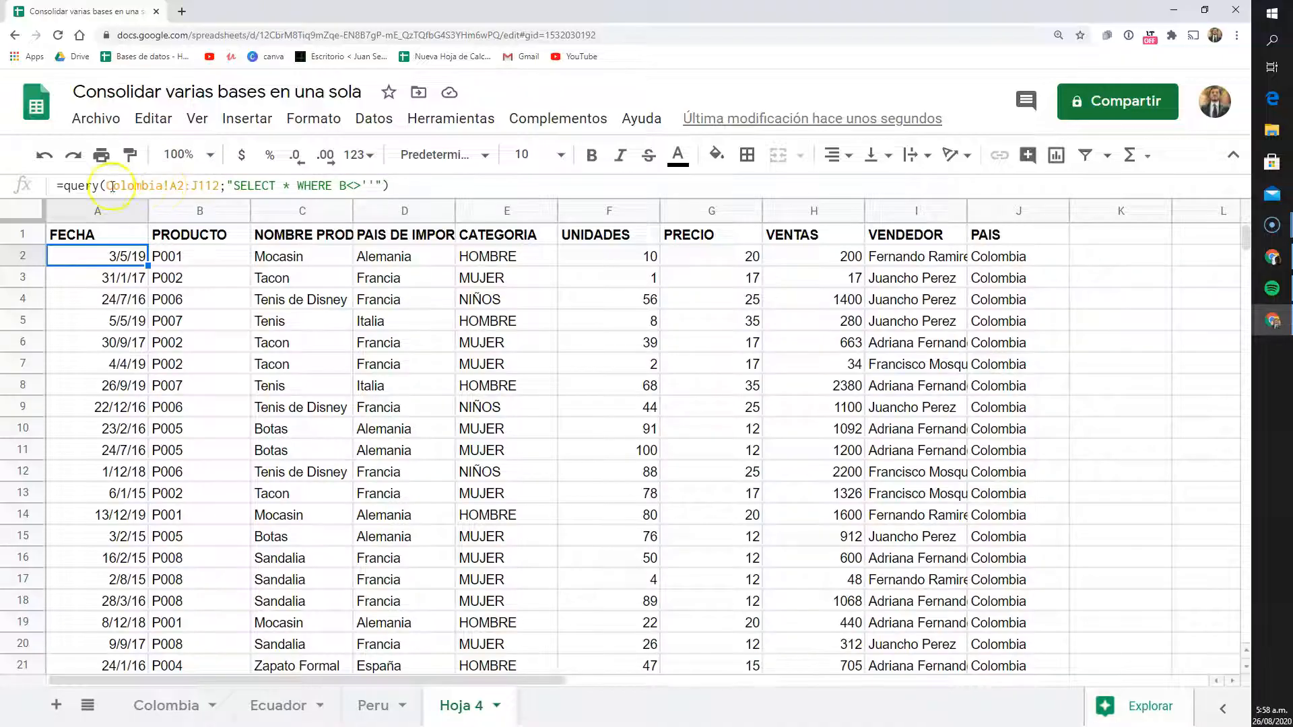
# - Make the Colombia range in the A2 QUERY open-ended as A2:J
pyautogui.click(219, 186)
pyautogui.press('BackSpace')
pyautogui.press('BackSpace')
pyautogui.press('BackSpace')
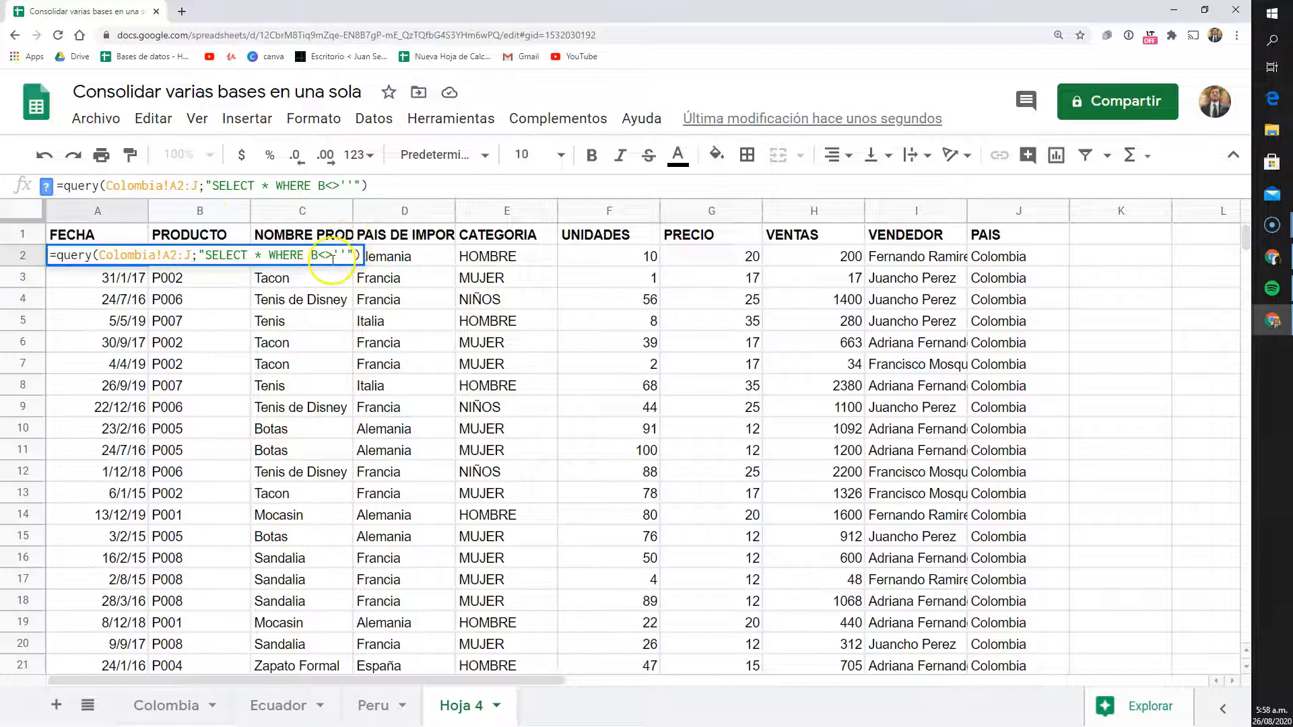
pyautogui.press('Return')
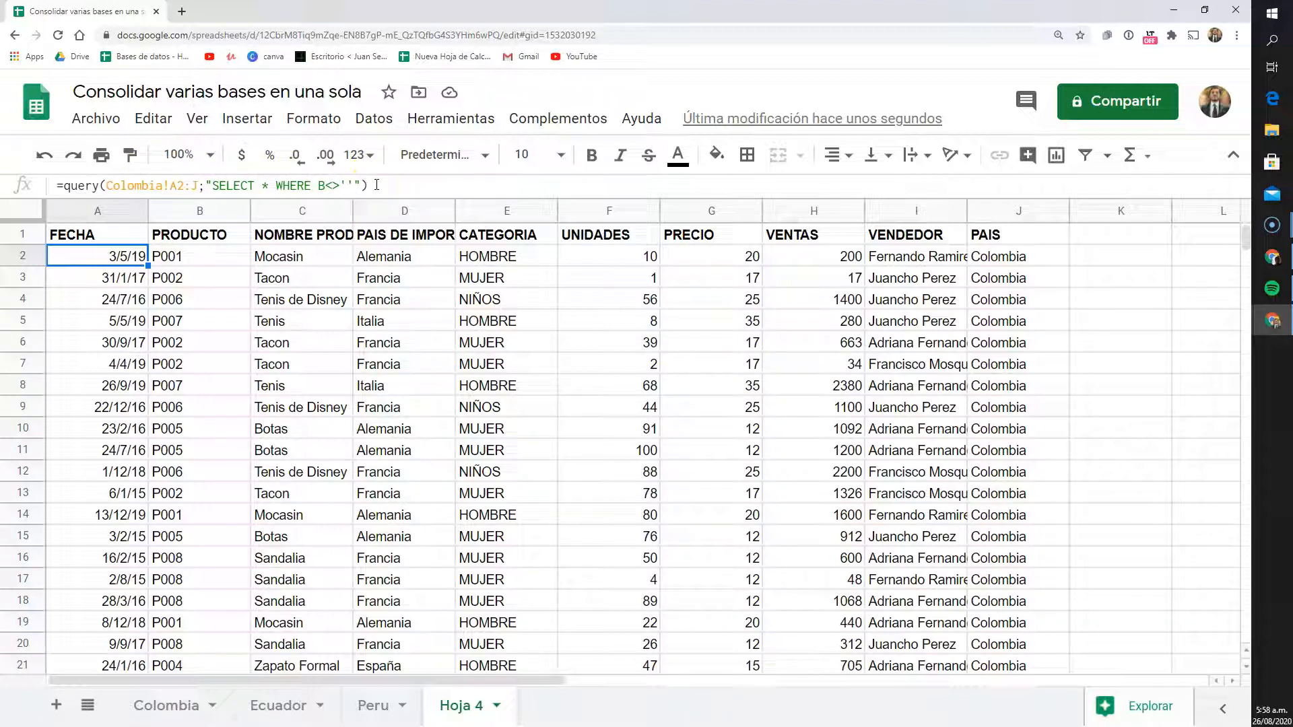
# - Copy the whole QUERY expression in A2, open an array brace { before it and add a semicolon after it
pyautogui.moveTo(377, 186); pyautogui.dragTo(92, 187)
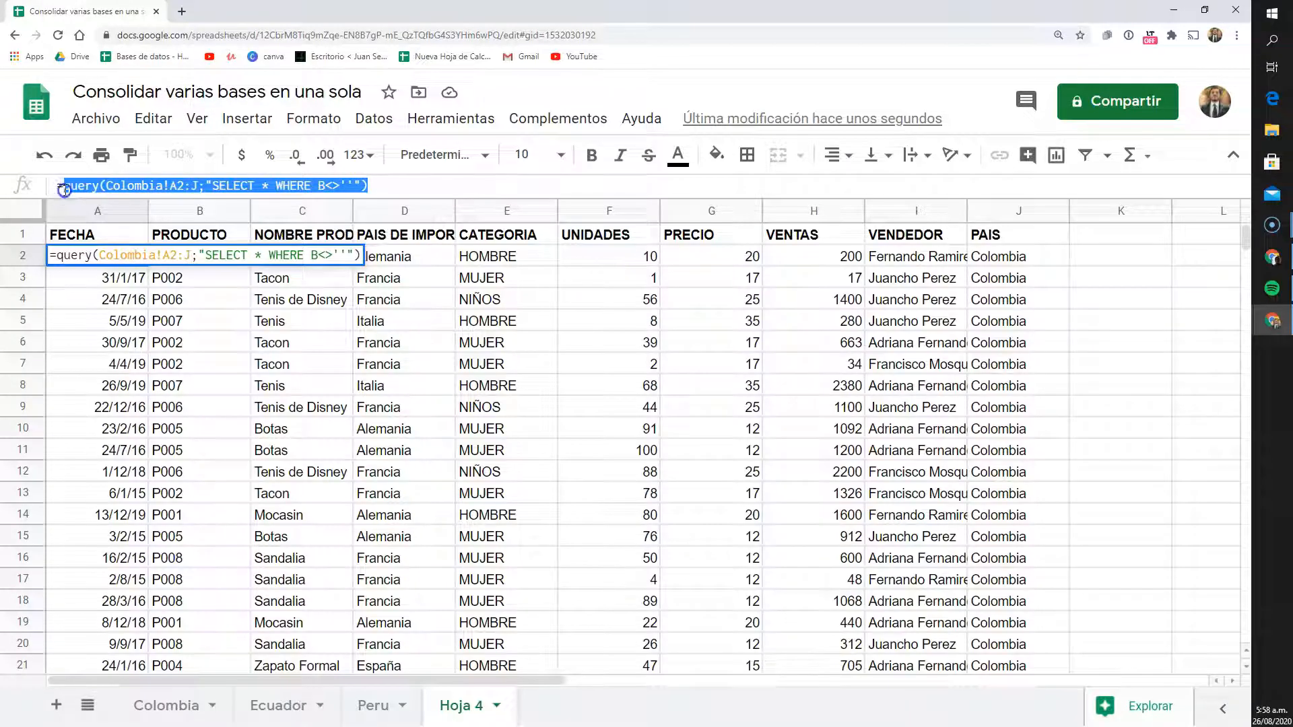
pyautogui.click(64, 189)
pyautogui.write('{')
pyautogui.click(388, 187)
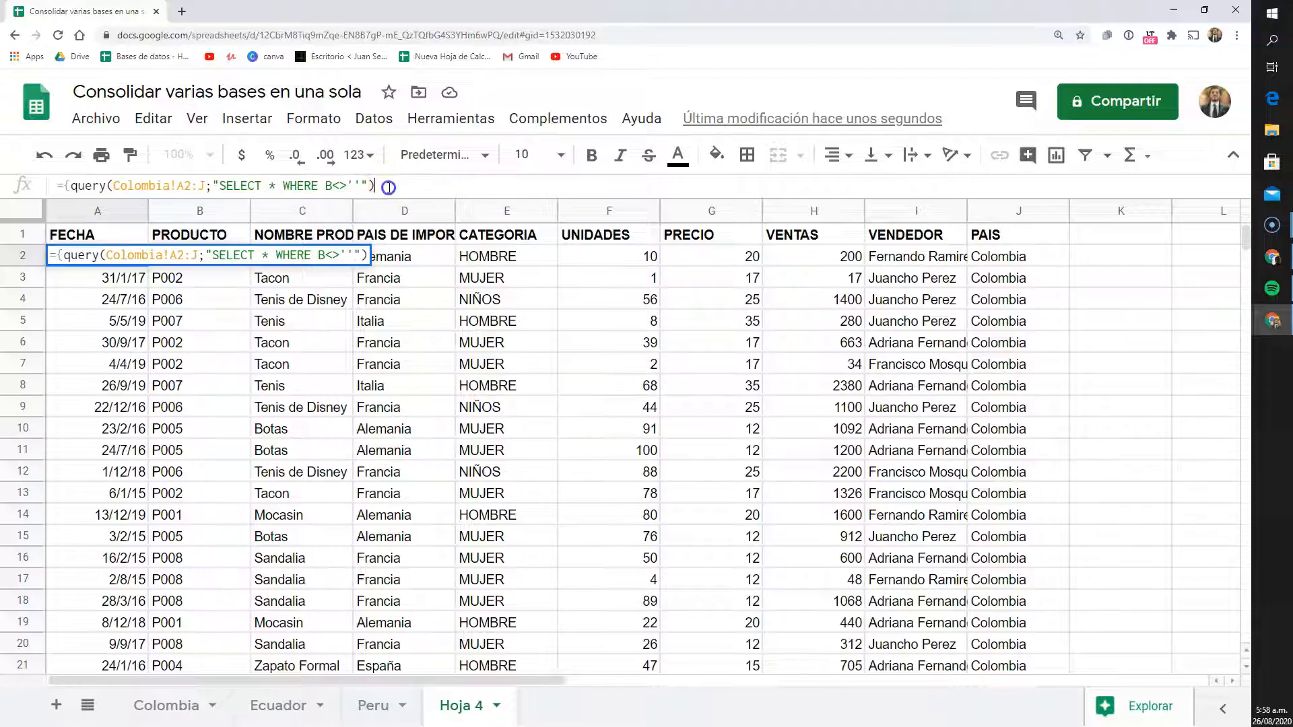
pyautogui.write(';')
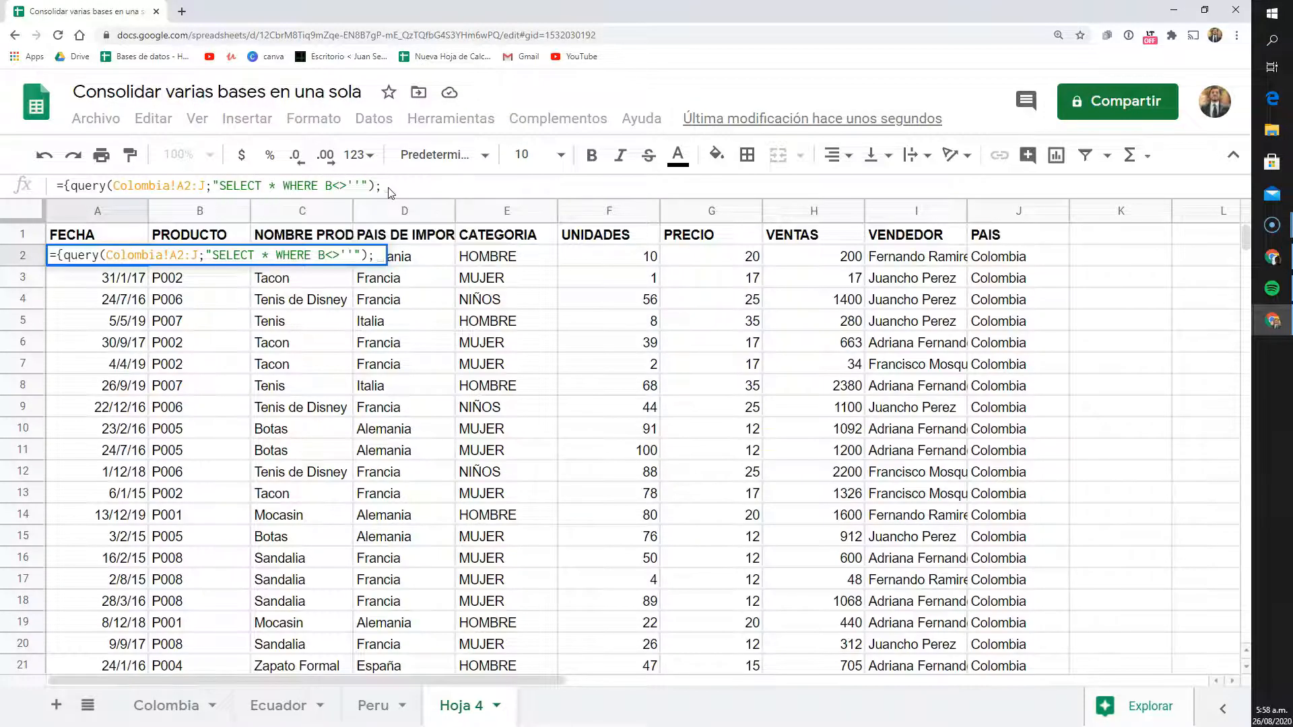
# - Add a second copy of the QUERY to the A2 array and change its sheet reference to Ecuador
pyautogui.write('query(Colombia!A2:J;"SELECT * WHERE B<>\'\'")')
pyautogui.moveTo(481, 185); pyautogui.dragTo(438, 182)
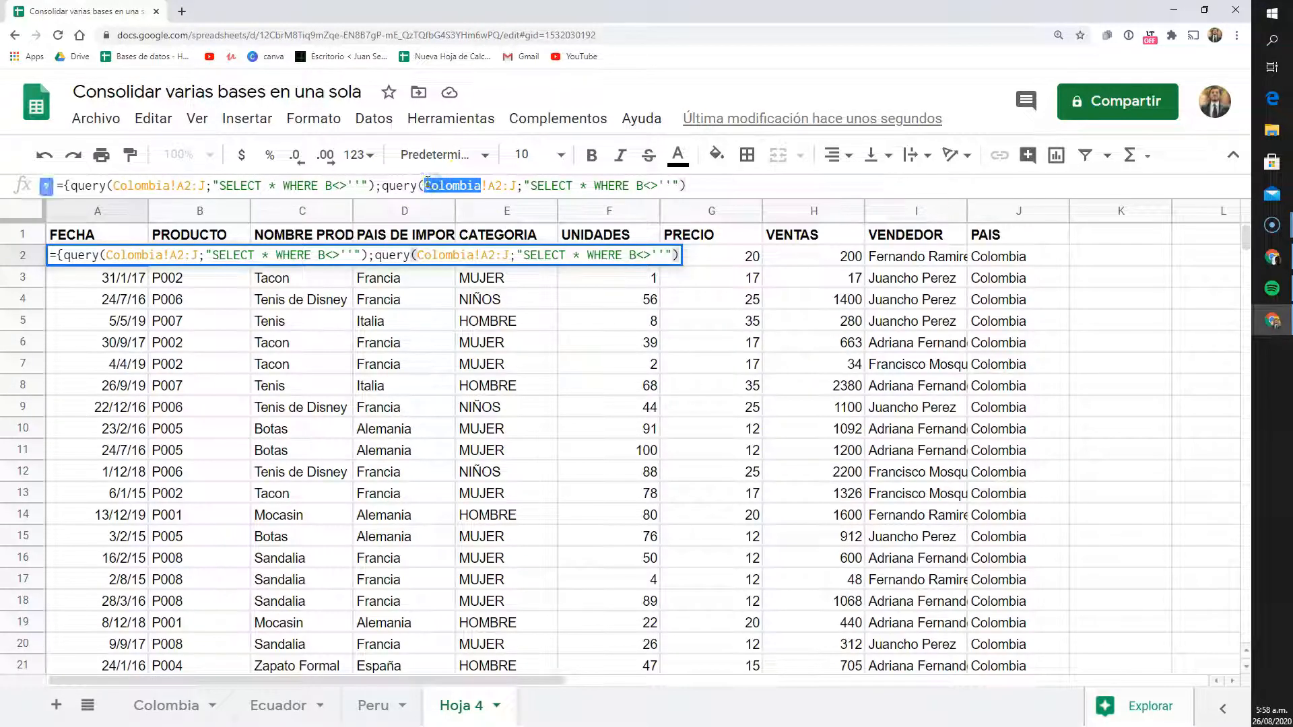
pyautogui.write('Ecuador')
# - Add a third QUERY to the A2 array referencing Peru!A2:J, close the array with } and enter the formula
pyautogui.click(689, 188)
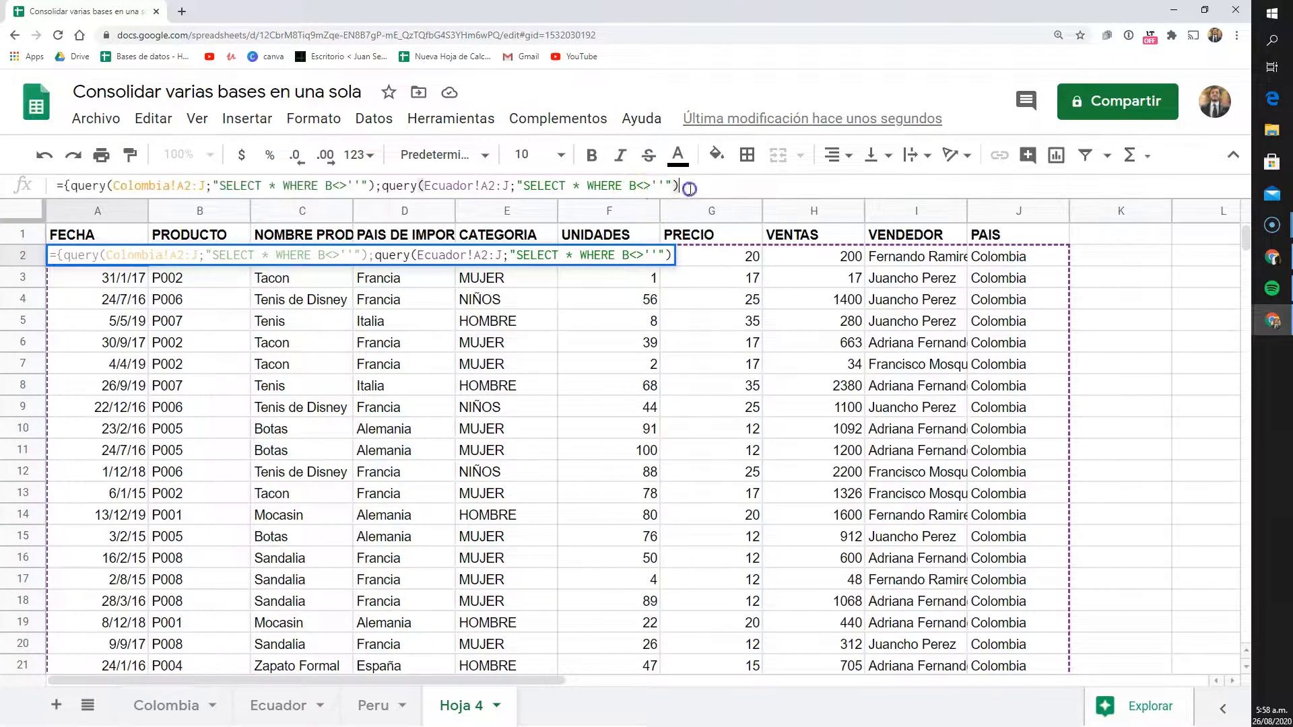
pyautogui.write(';')
pyautogui.write('query(Colombia!A2:J;"SELECT * WHERE B<>\'\'")')
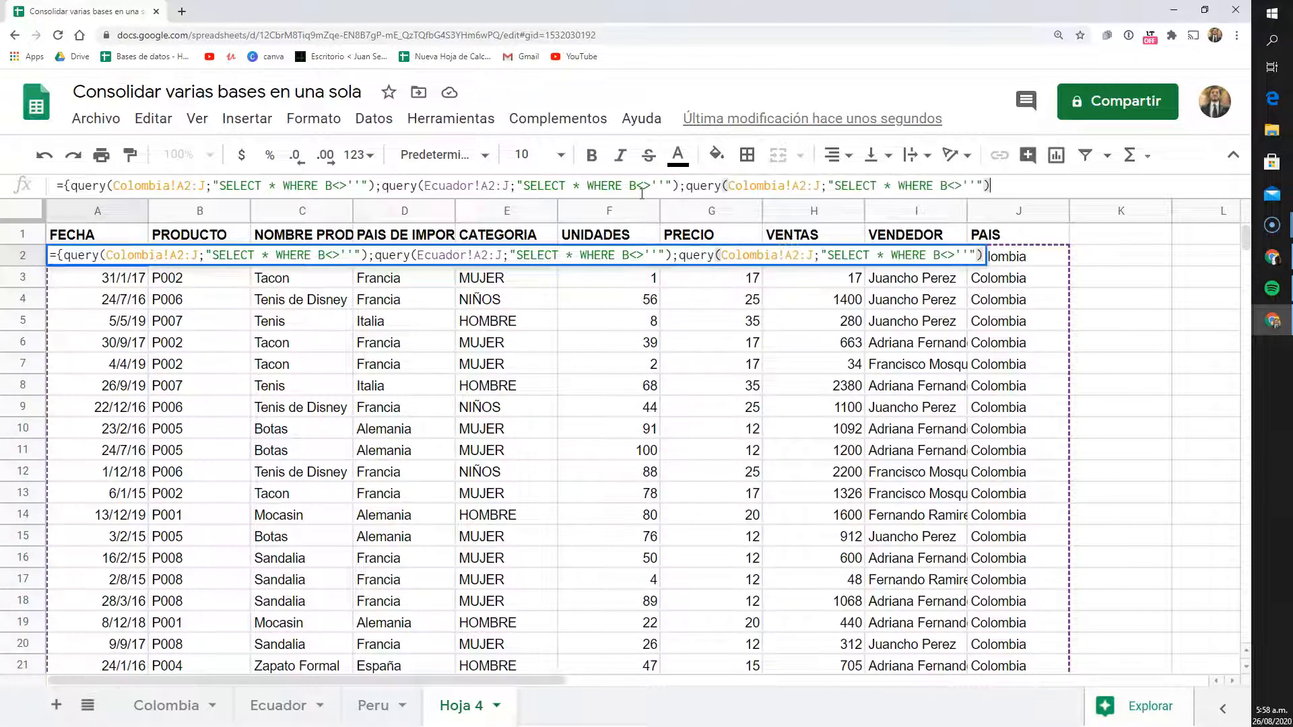
pyautogui.moveTo(784, 186); pyautogui.dragTo(741, 182)
pyautogui.write('Peru')
pyautogui.click(981, 183)
pyautogui.write('}')
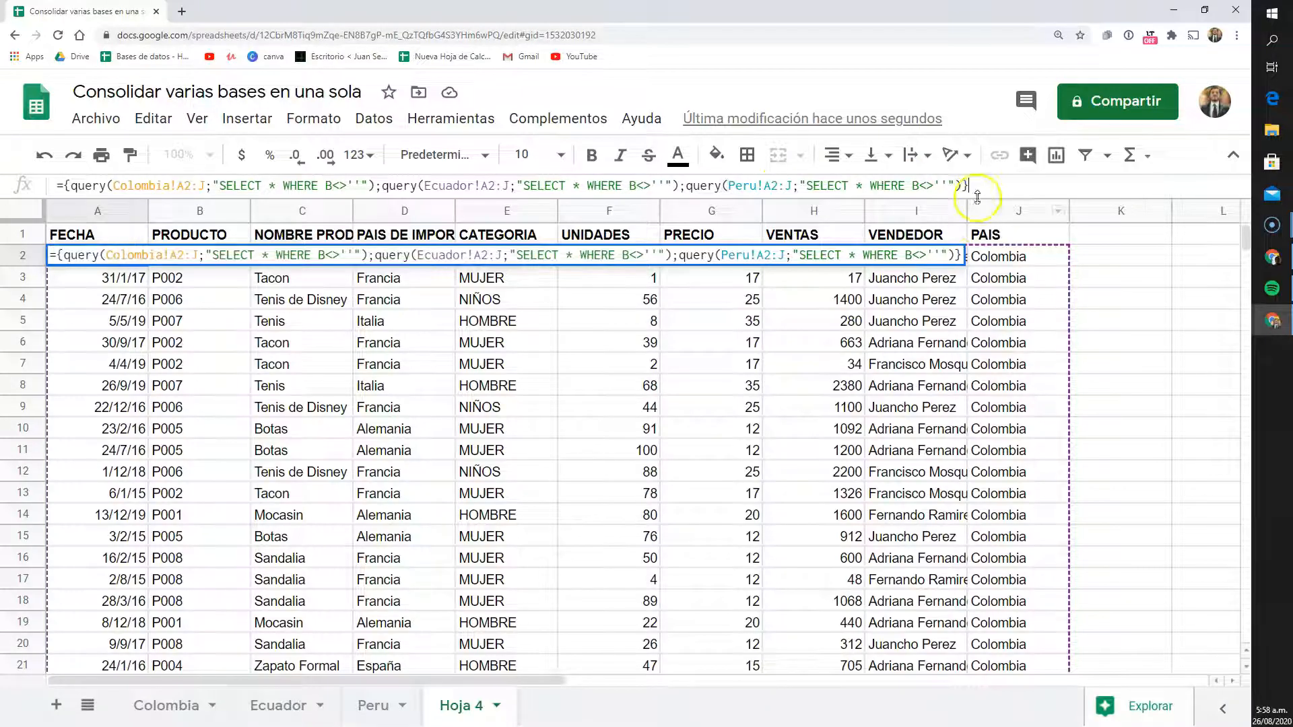
pyautogui.press('Return')
# - Examine the consolidated rows on Hoja 4 around the change from the Colombia block to the Ecuador block for blank rows
pyautogui.click(116, 256)
pyautogui.scroll(-4, 987, 281)
pyautogui.scroll(-20, 988, 281)
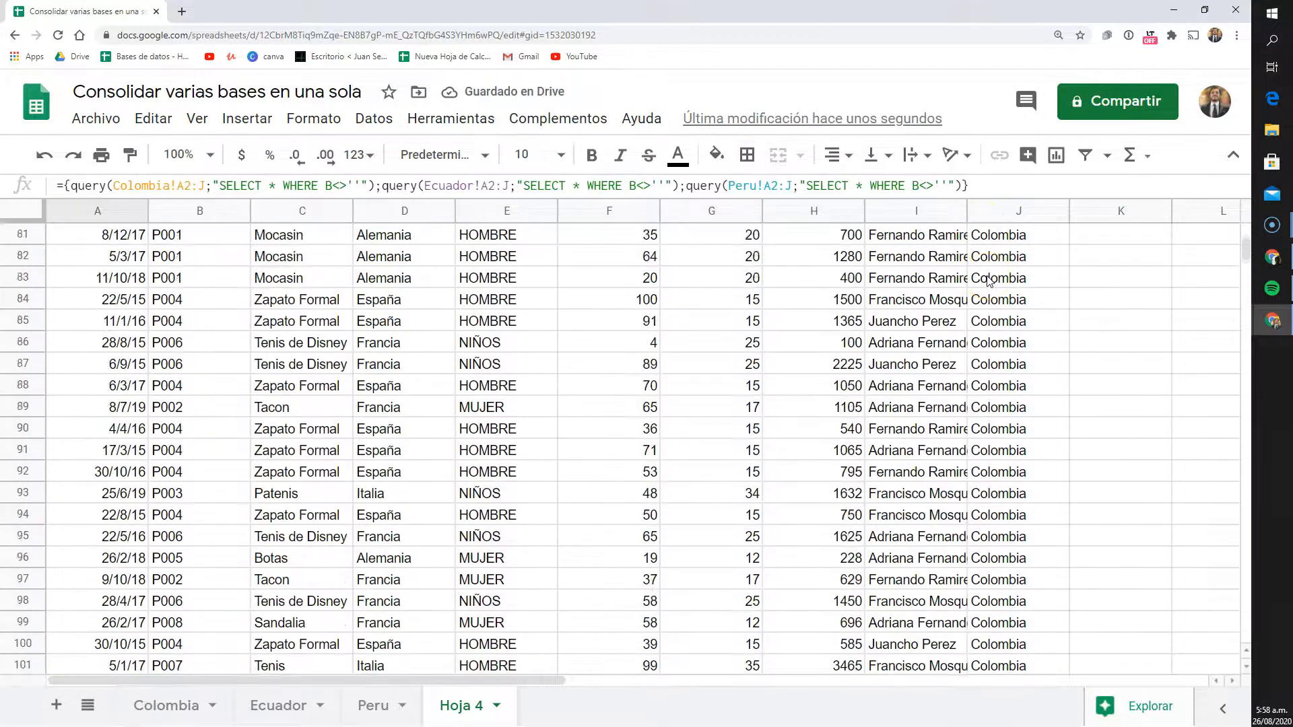
pyautogui.scroll(3, 988, 281)
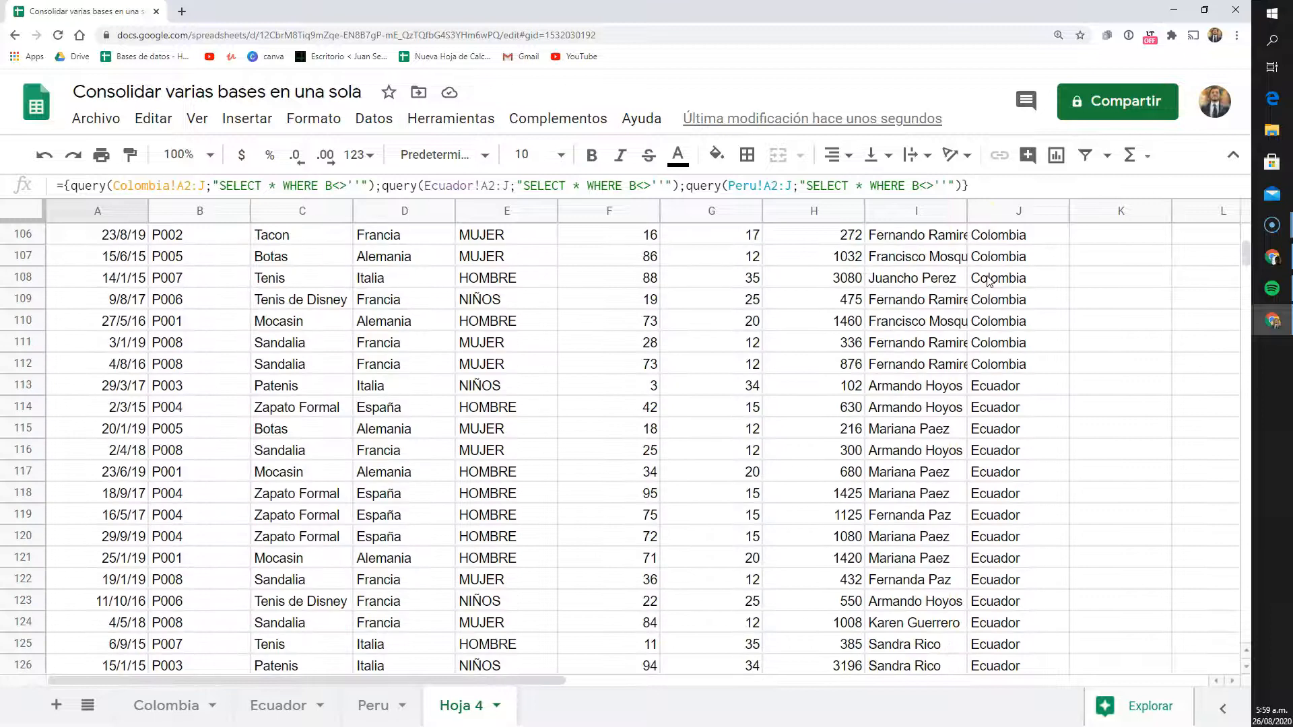
pyautogui.scroll(-11, 991, 418)
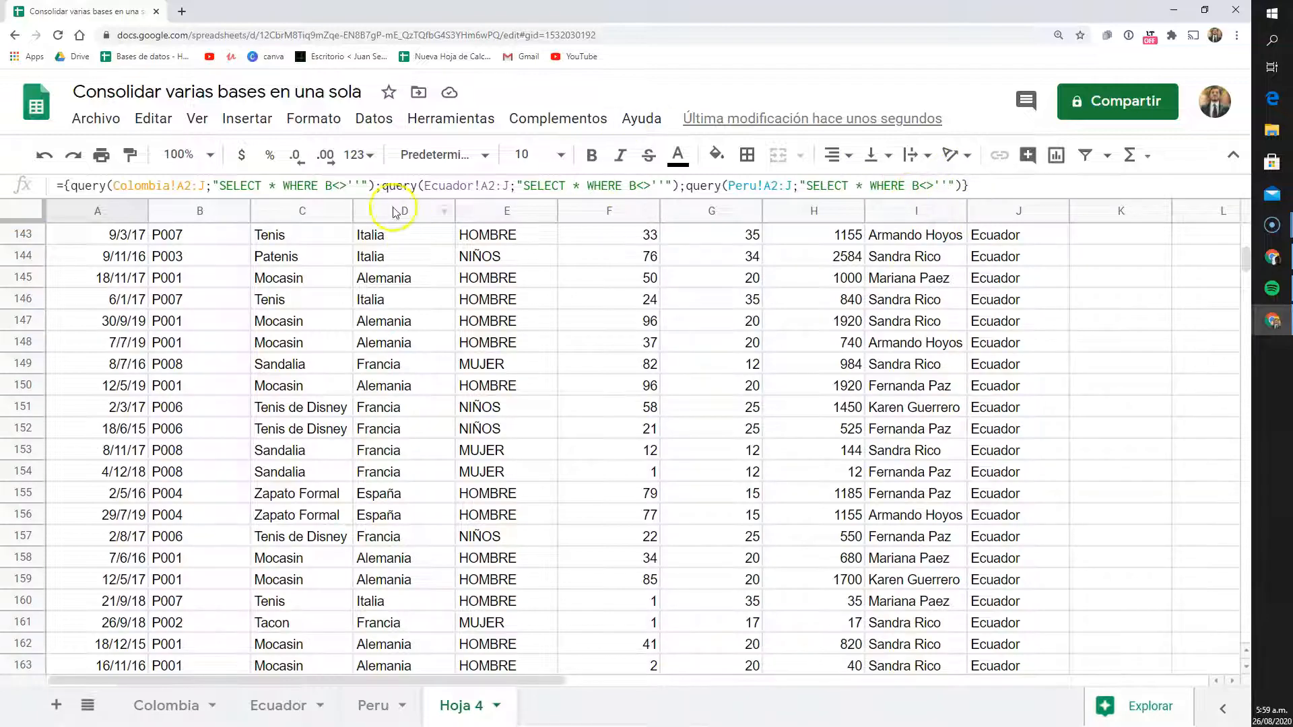
pyautogui.scroll(15, 602, 282)
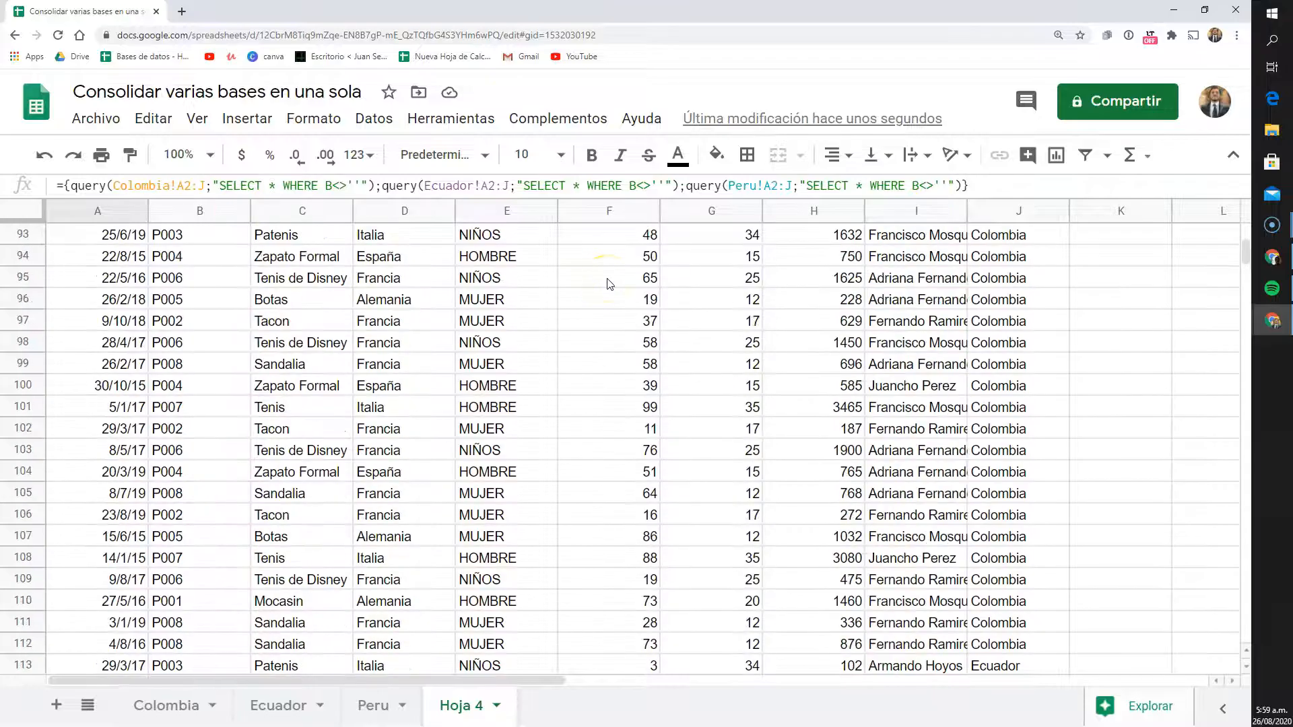
pyautogui.scroll(18, 608, 283)
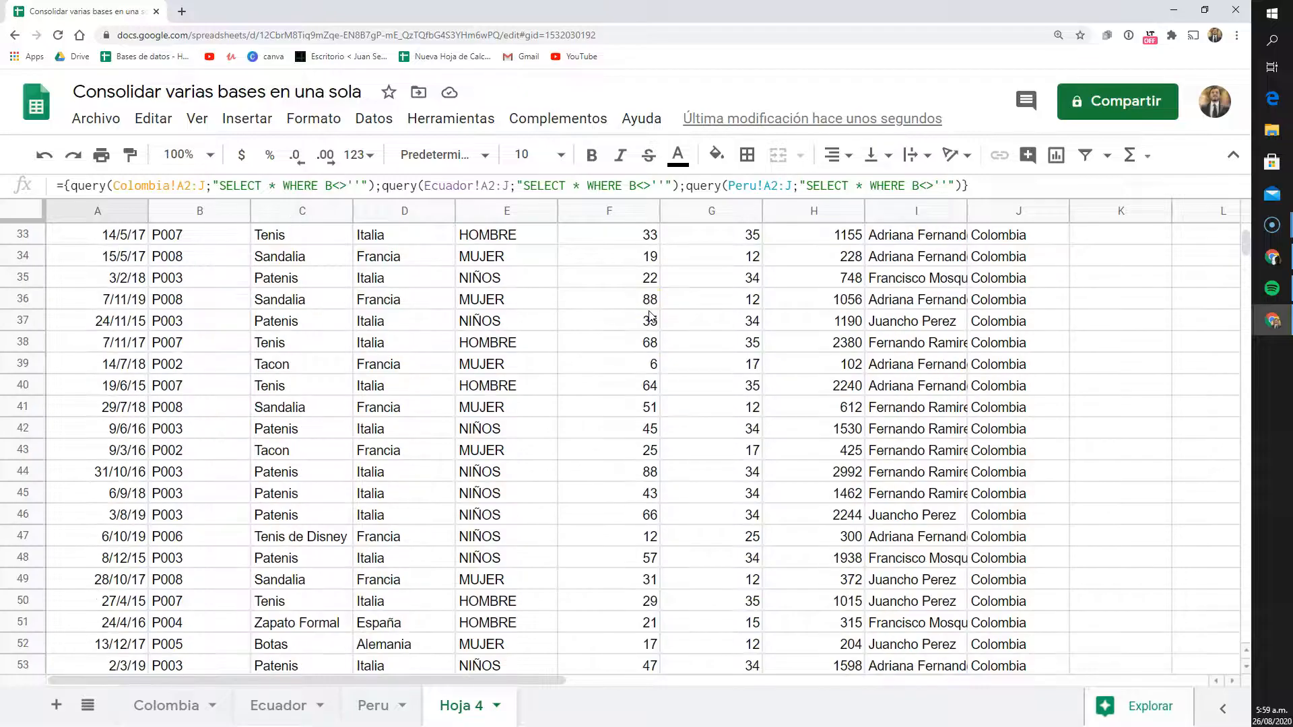
pyautogui.scroll(10, 649, 317)
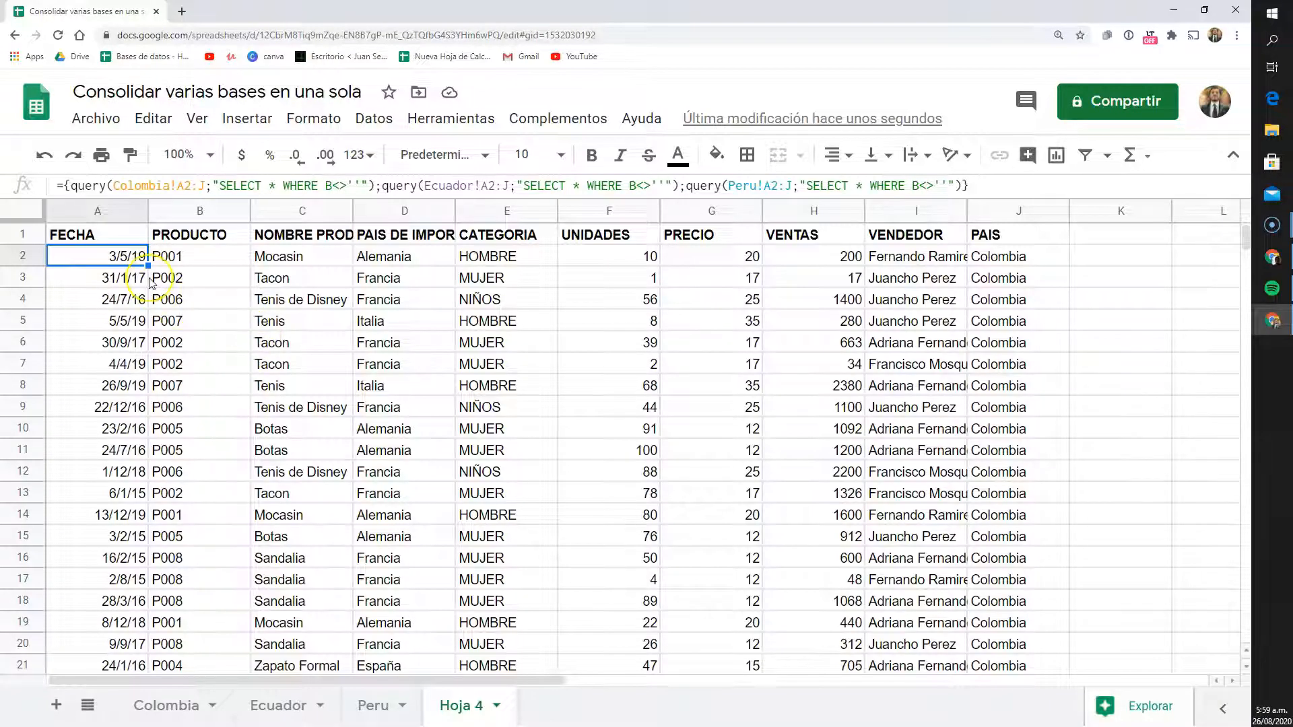
# - Delete the QUERY array formula from A2 on Hoja 4
pyautogui.press('Delete')
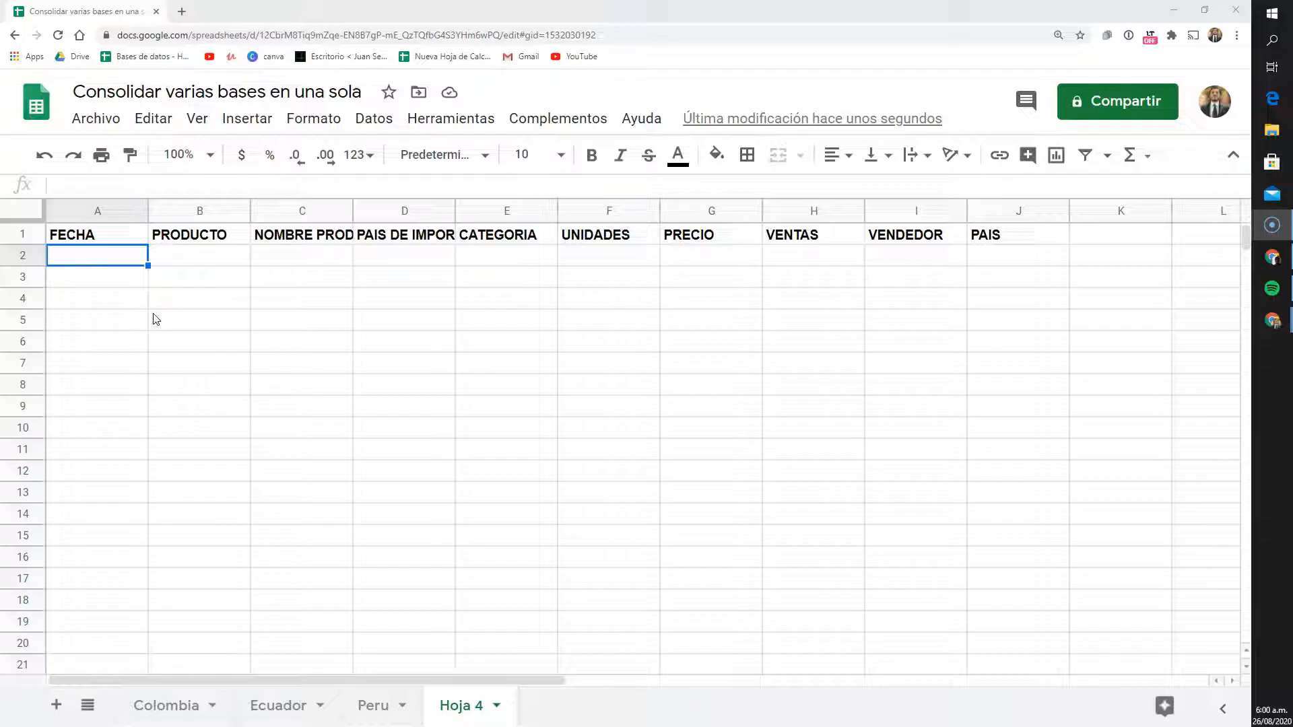
pyautogui.click(104, 294)
pyautogui.click(93, 261)
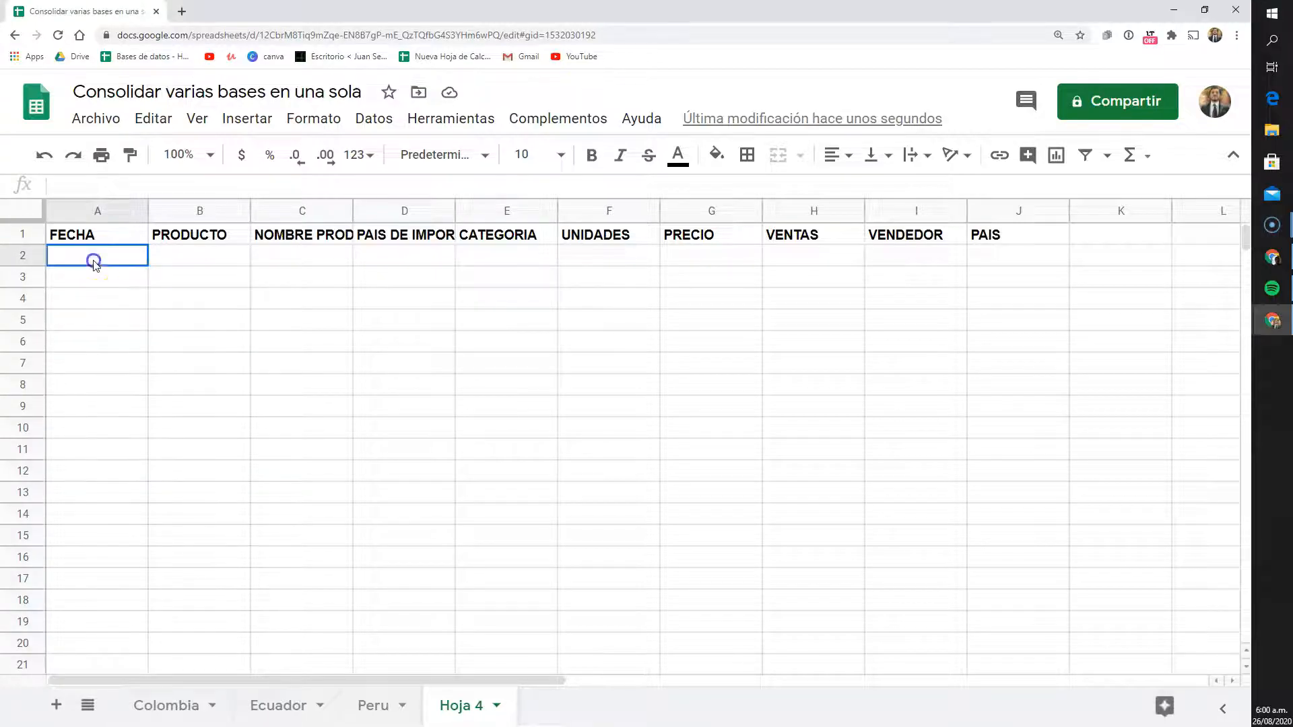
# - Start a FILTER formula in A2 with the open-ended range Colombia!A1:J as its first argument, followed by a semicolon
pyautogui.write('=fil')
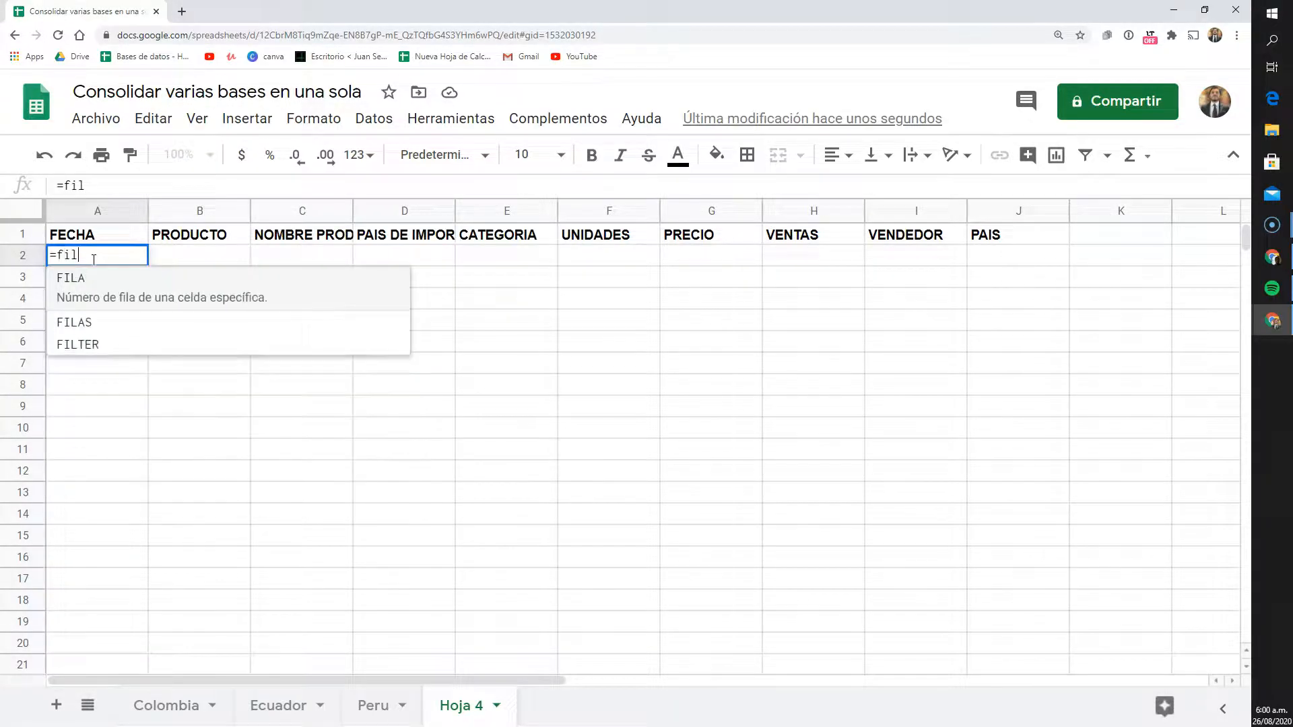
pyautogui.write('ter(')
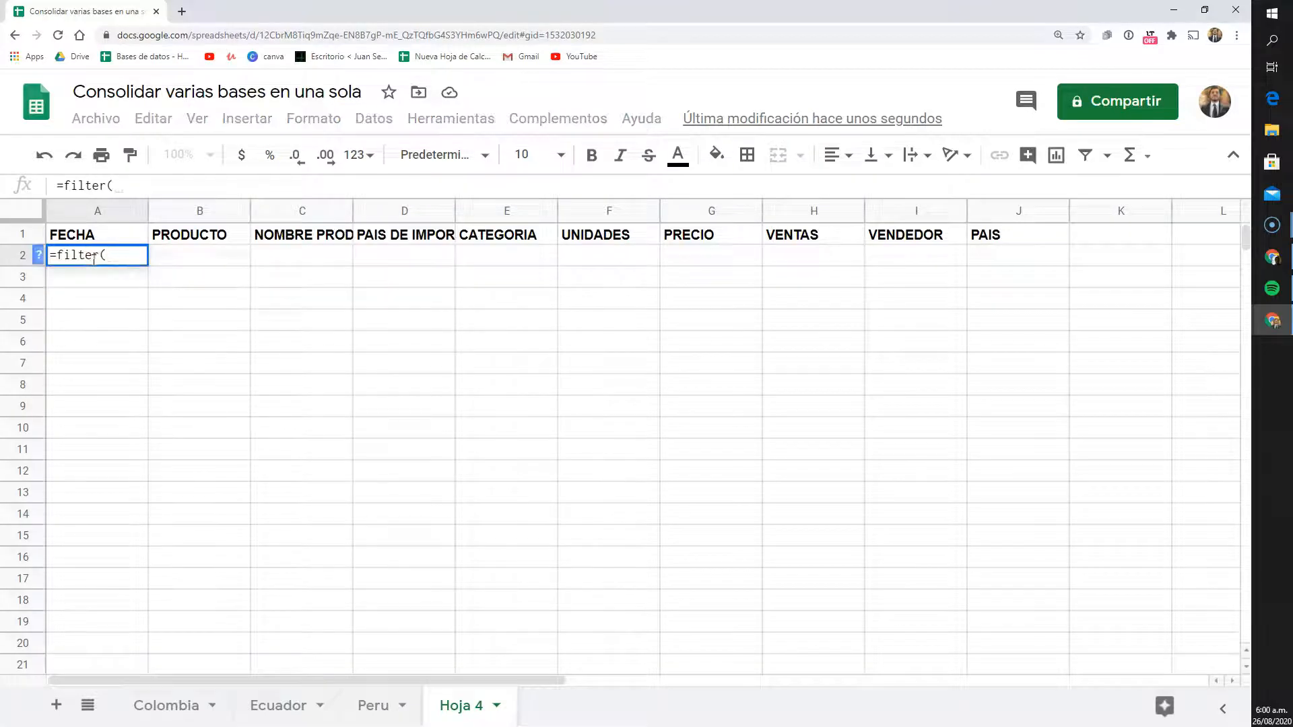
pyautogui.click(172, 703)
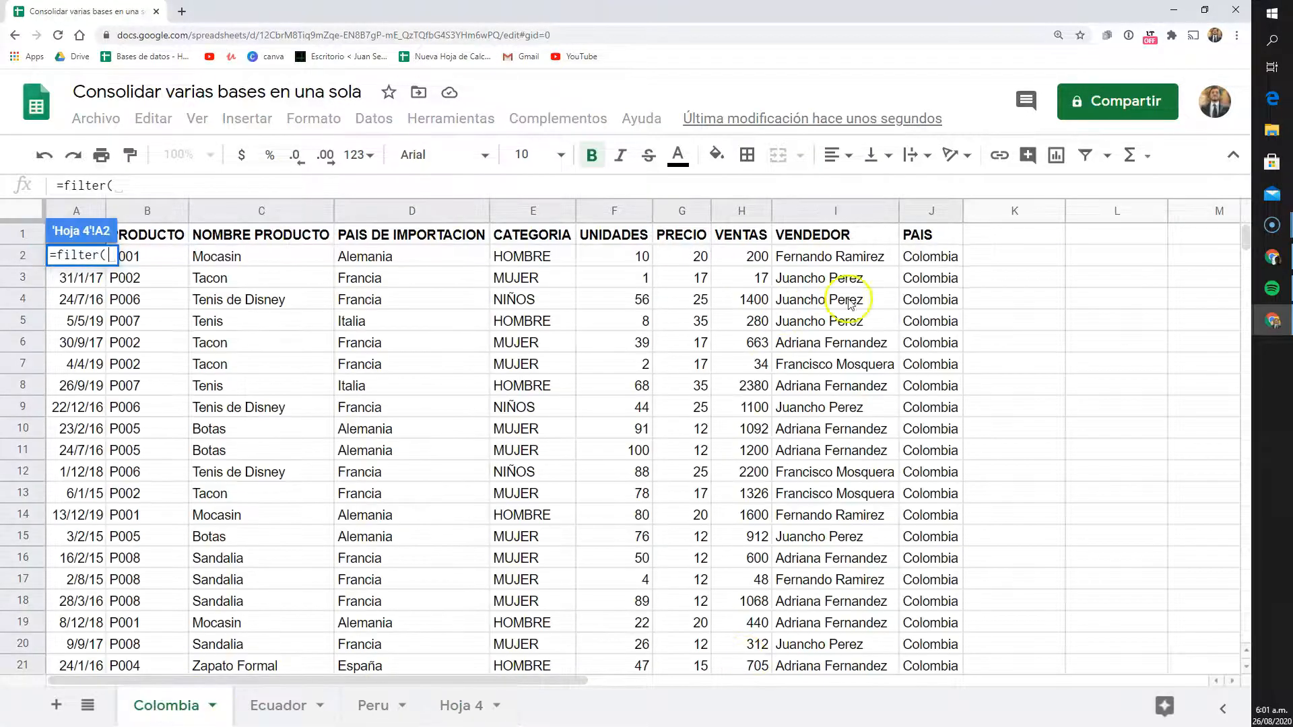
pyautogui.click(917, 236)
pyautogui.hotkey('ctrl', 'shift', 'Left')
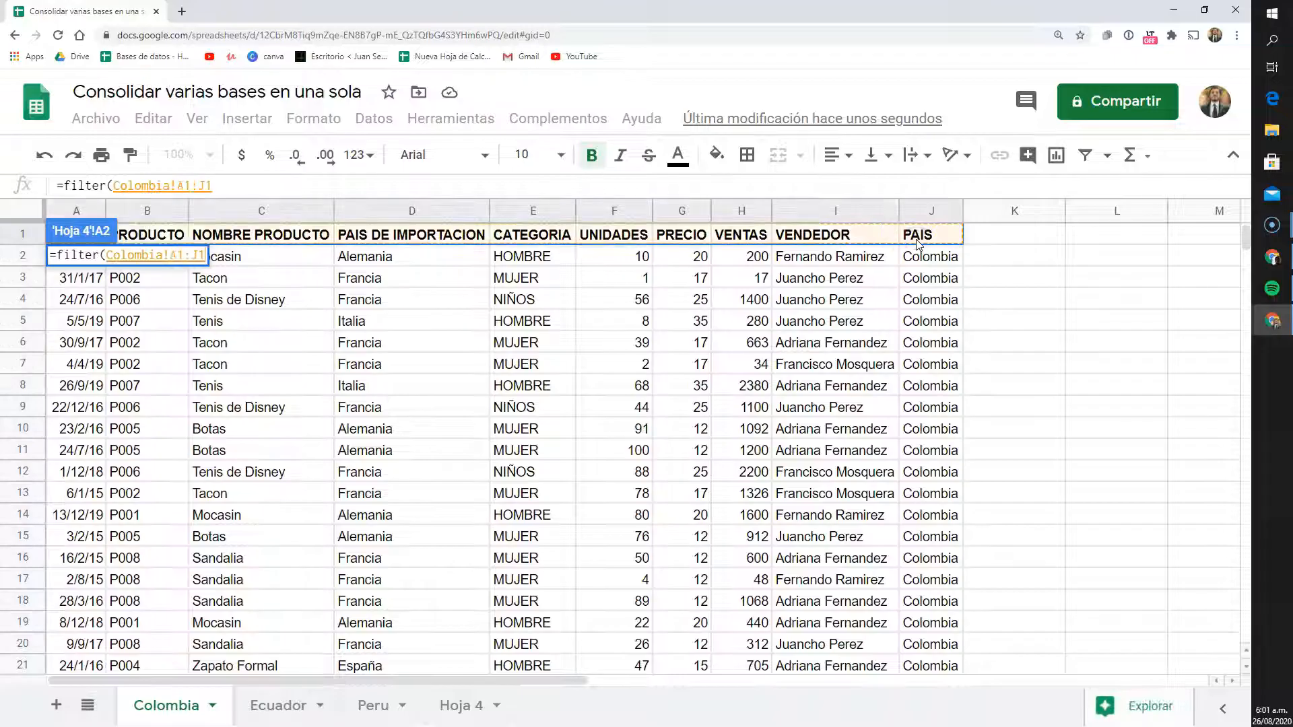
pyautogui.hotkey('ctrl', 'shift', 'Down')
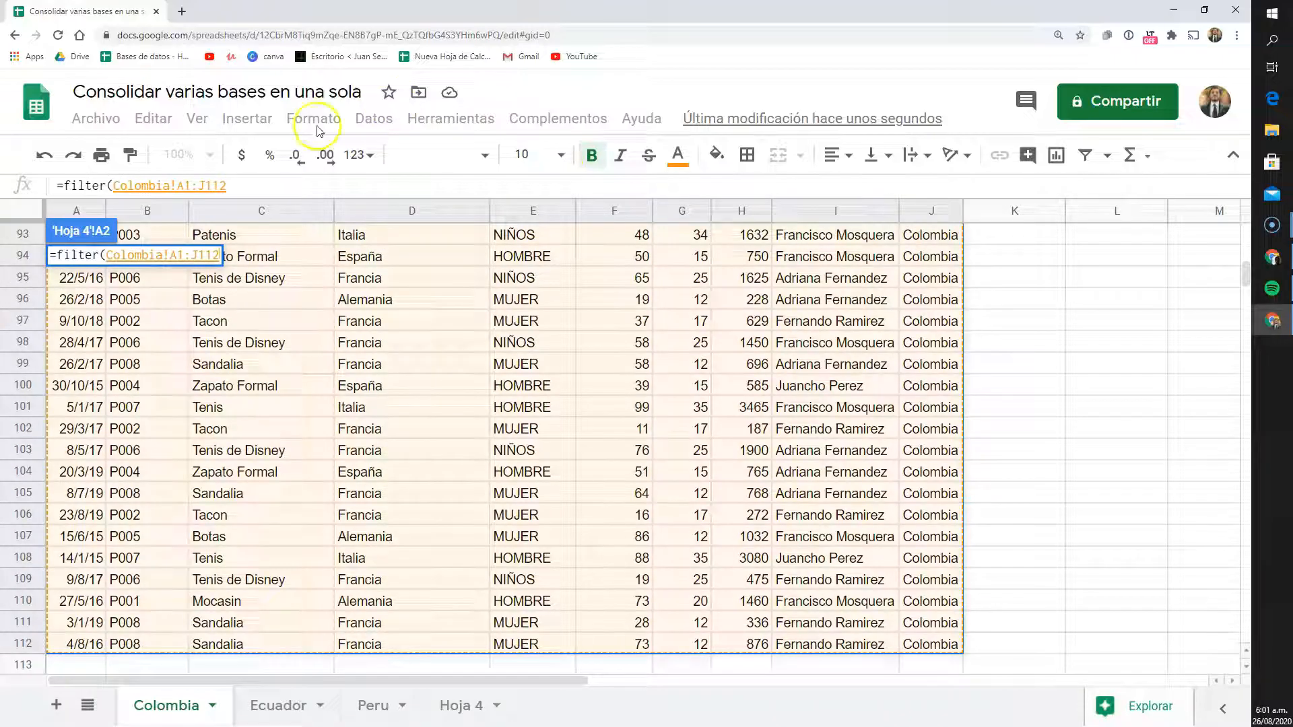
pyautogui.click(261, 184)
pyautogui.press('BackSpace')
pyautogui.press('BackSpace')
pyautogui.press('BackSpace')
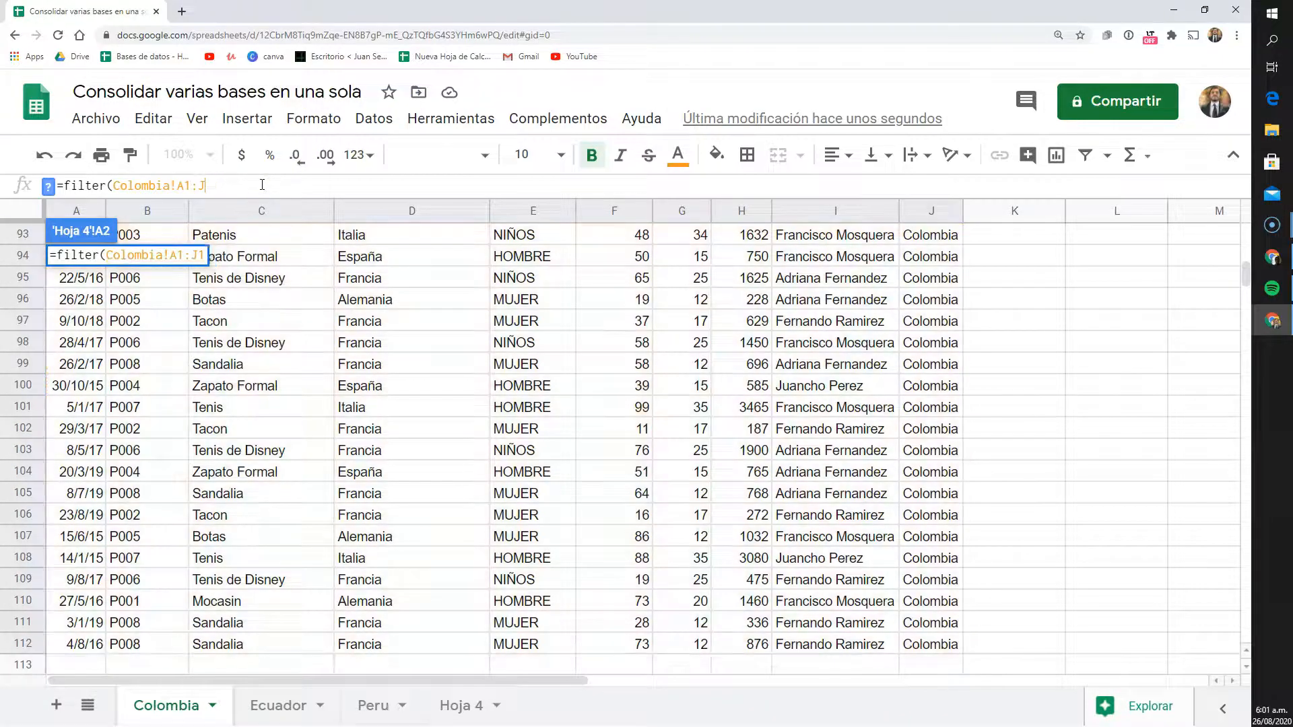
pyautogui.write(';')
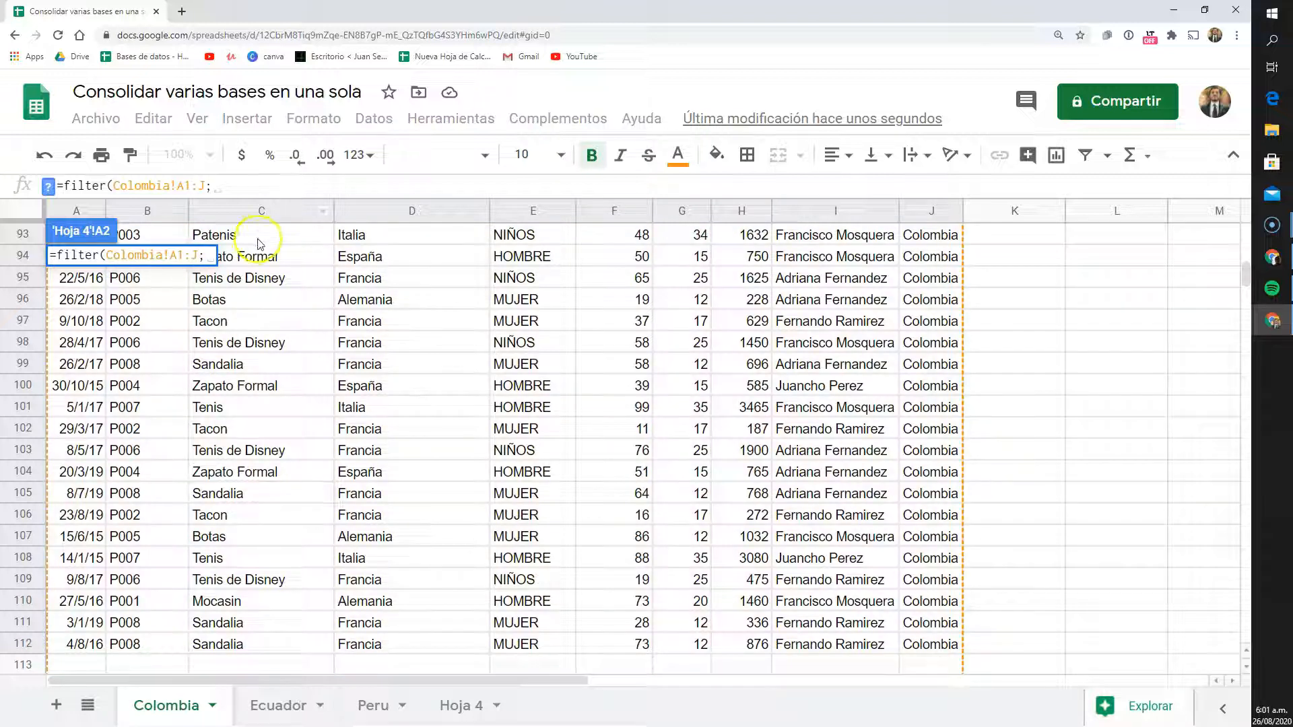
# - Add column B of Colombia as the FILTER condition range and start both ranges at row 2, as Colombia!A2:J and Colombia!B2:B
pyautogui.click(148, 212)
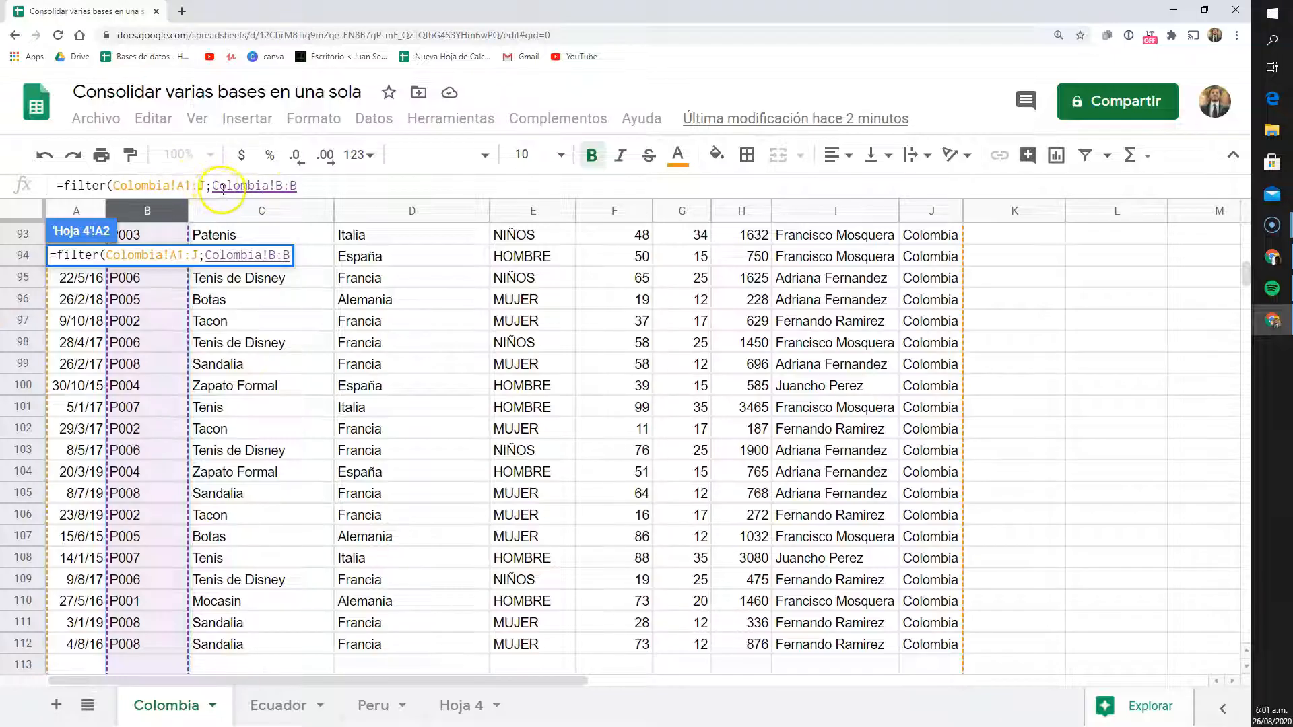
pyautogui.click(285, 185)
pyautogui.write('1')
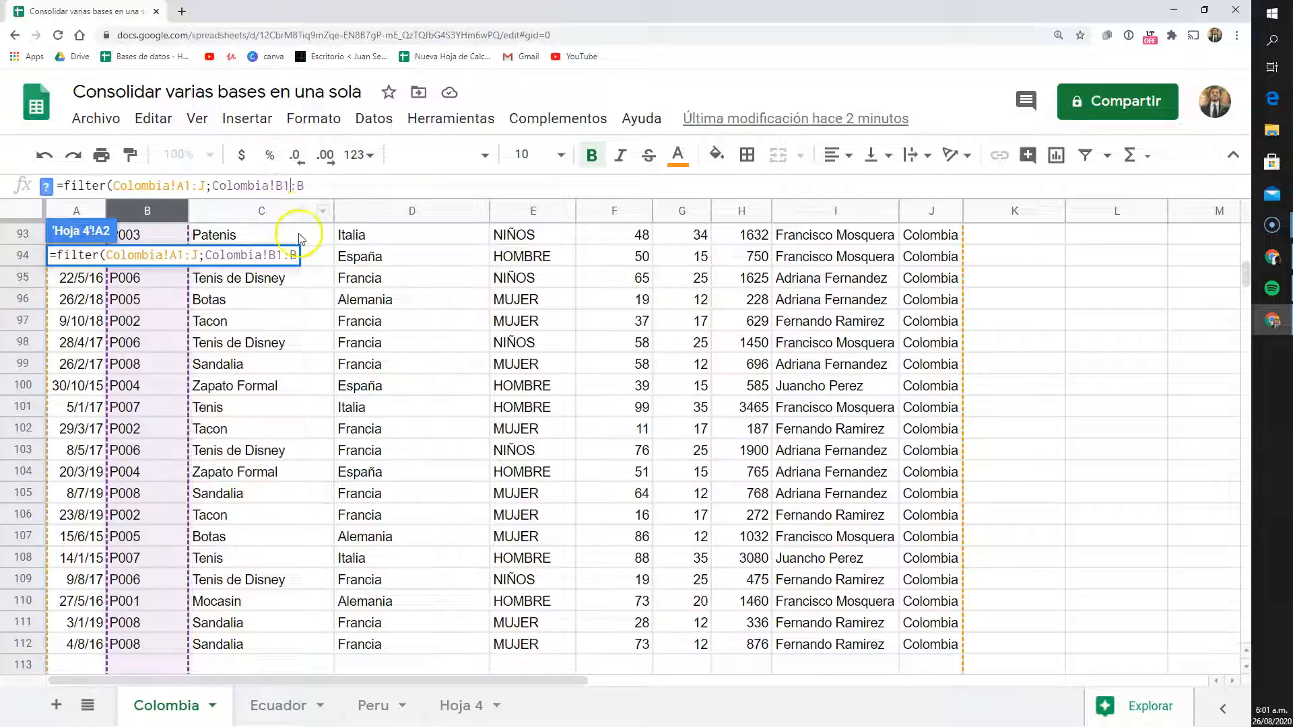
pyautogui.moveTo(192, 186); pyautogui.dragTo(187, 185)
pyautogui.write('2')
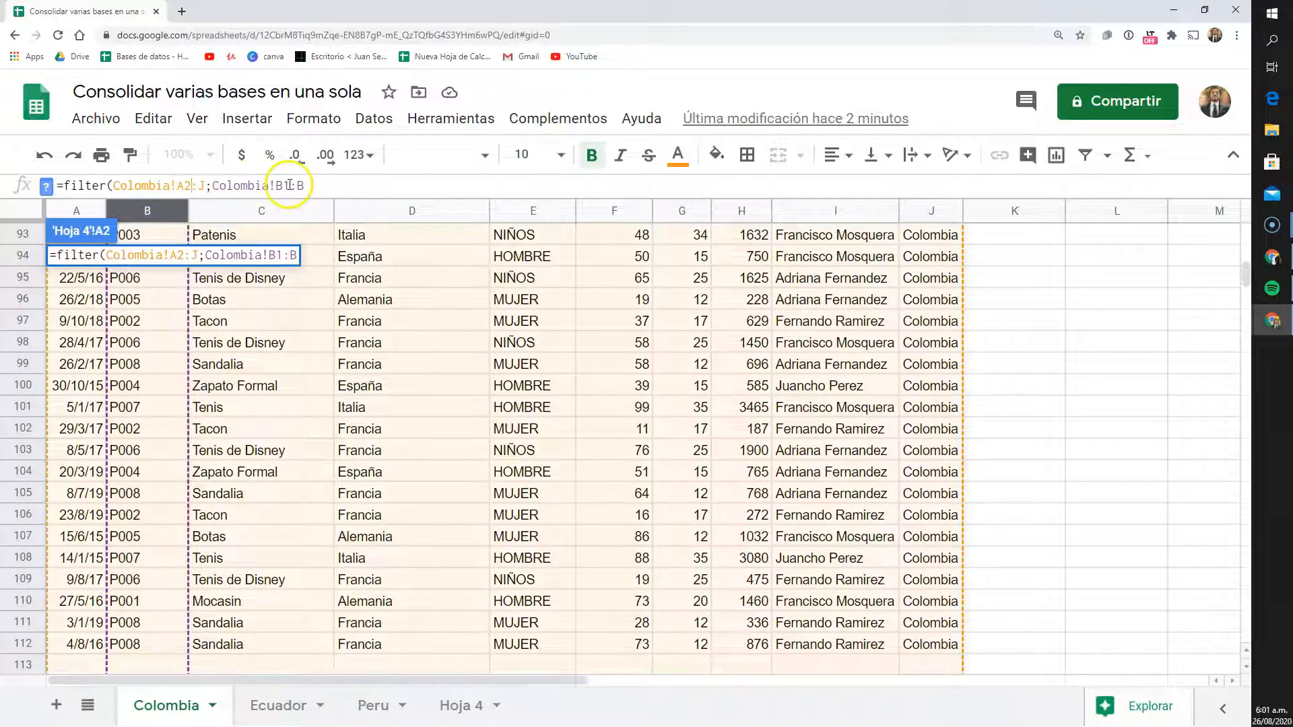
pyautogui.moveTo(291, 186); pyautogui.dragTo(285, 185)
pyautogui.write('2')
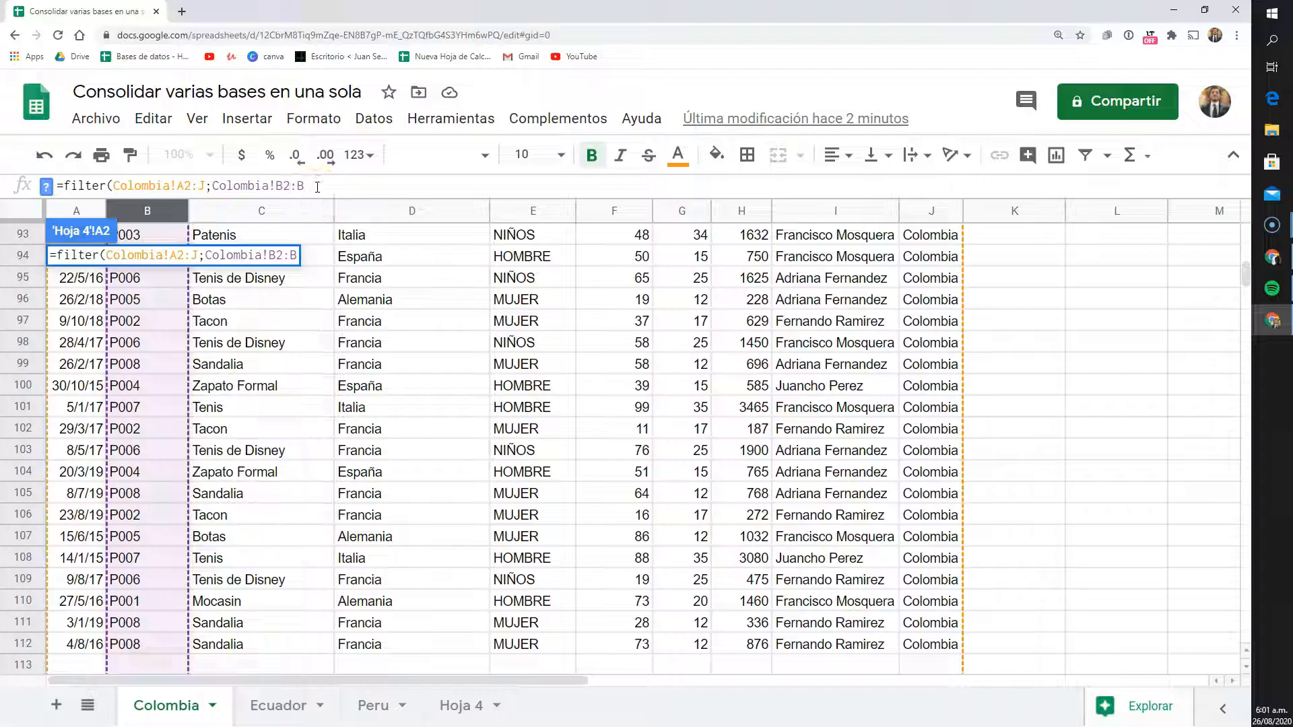
# - Complete the FILTER condition with <>"" to exclude blanks and enter the formula
pyautogui.write('<>')
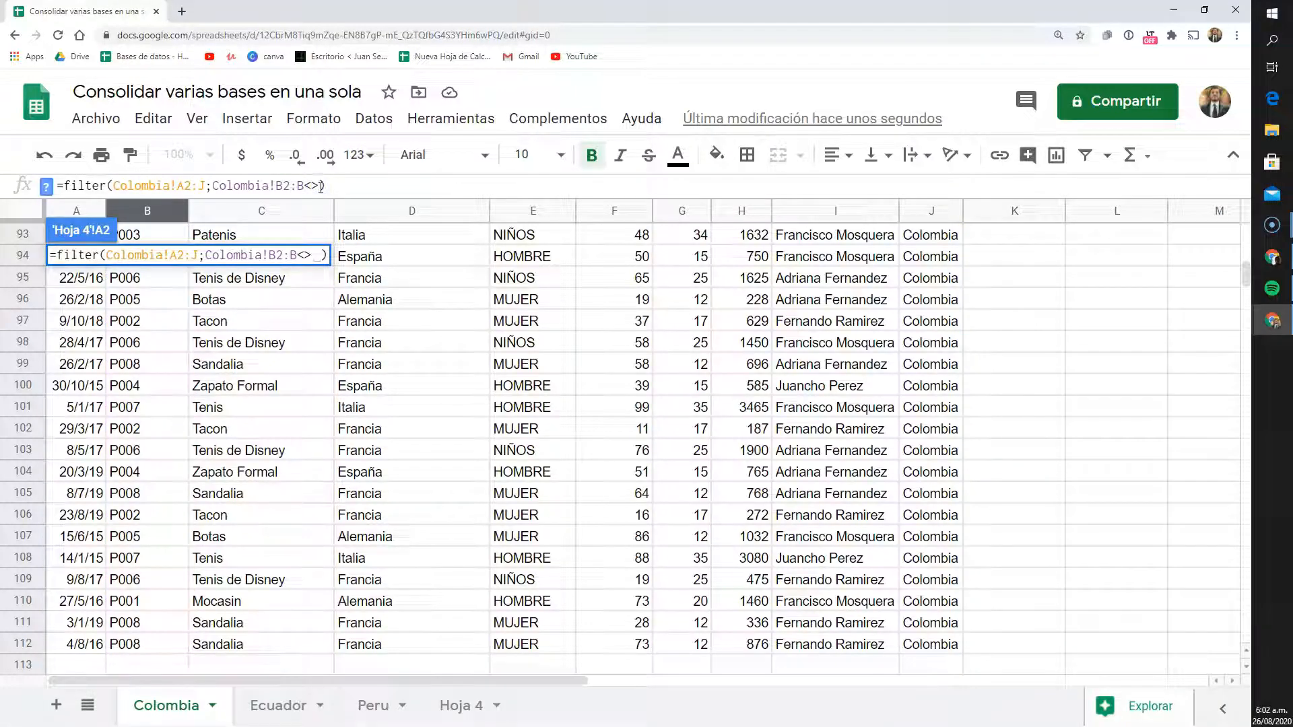
pyautogui.write('""')
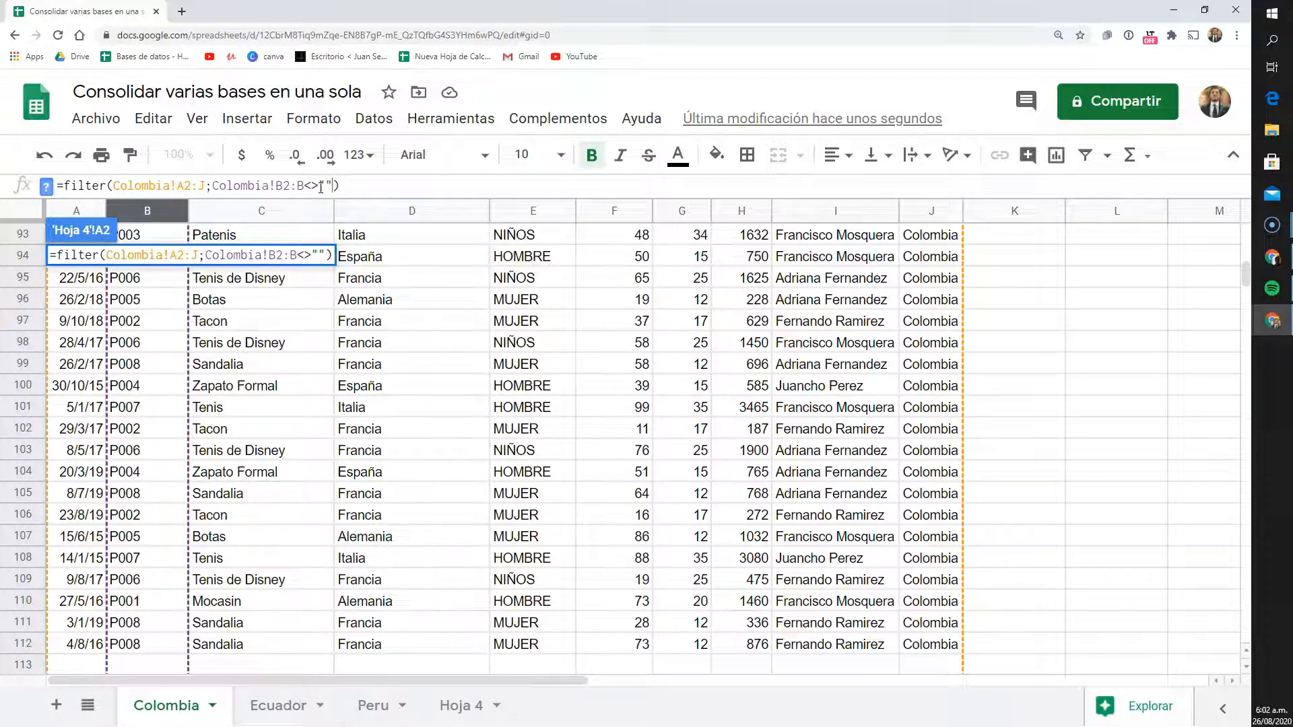
pyautogui.press('Return')
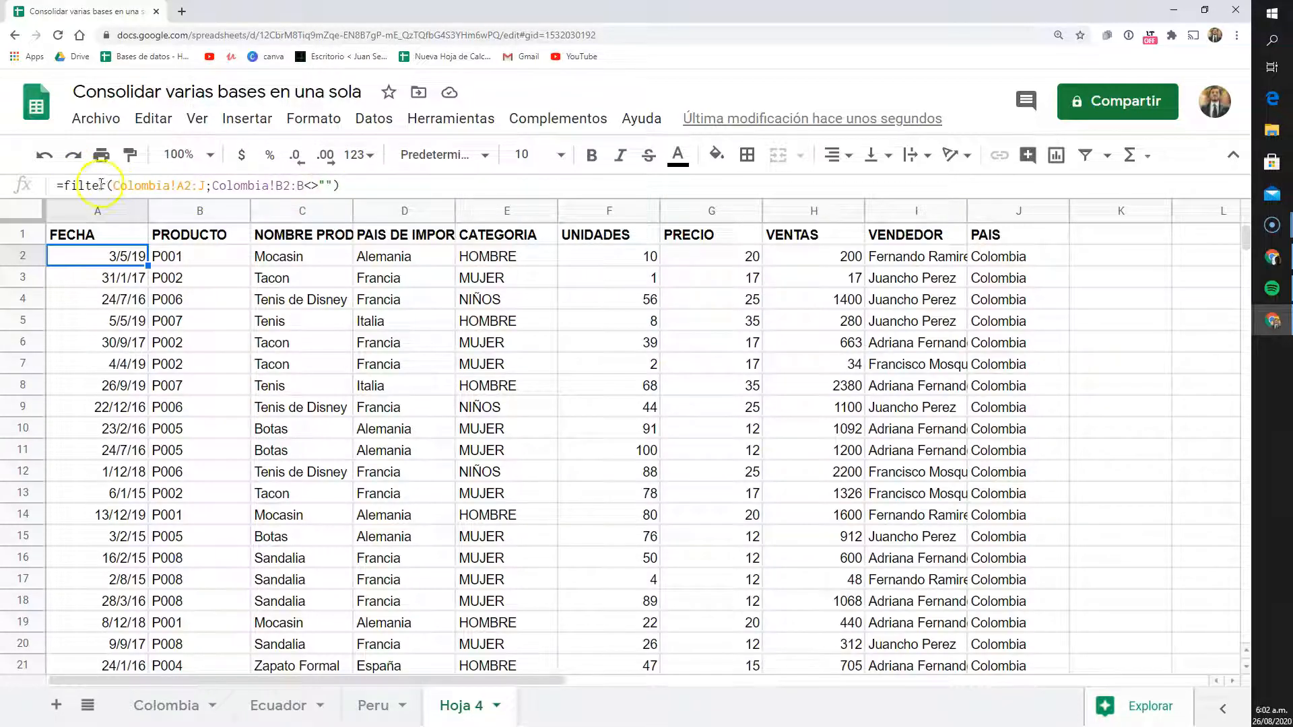
# - Open an array brace { before the FILTER in A2 and append a semicolon and a second copy of the FILTER expression
pyautogui.click(64, 185)
pyautogui.write('{')
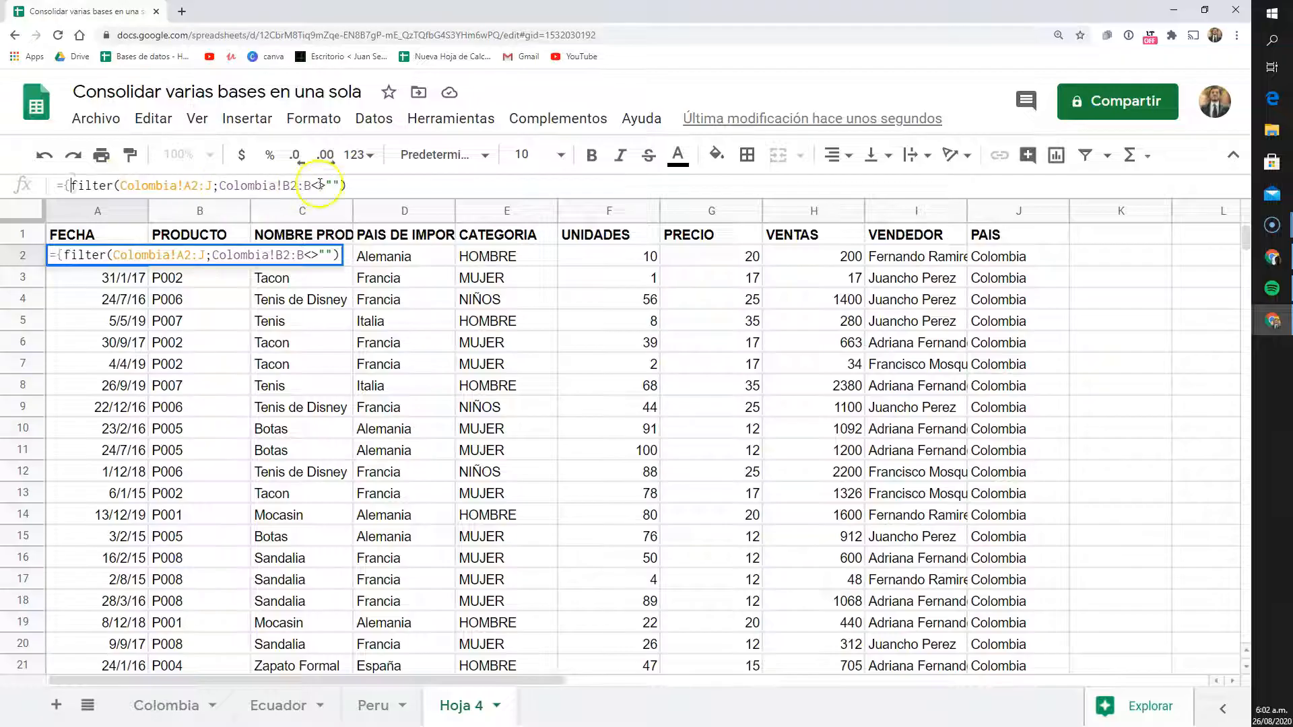
pyautogui.moveTo(362, 186); pyautogui.dragTo(74, 182)
pyautogui.hotkey('ctrl', 'c')
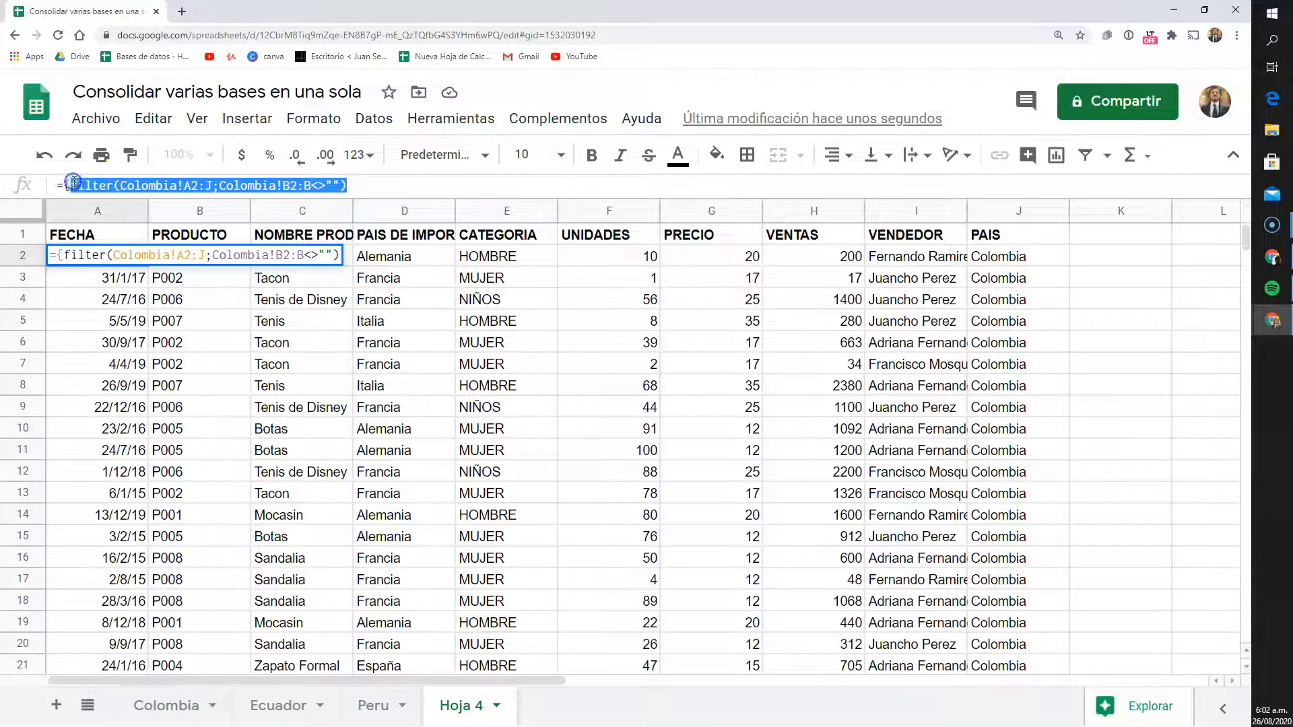
pyautogui.click(359, 185)
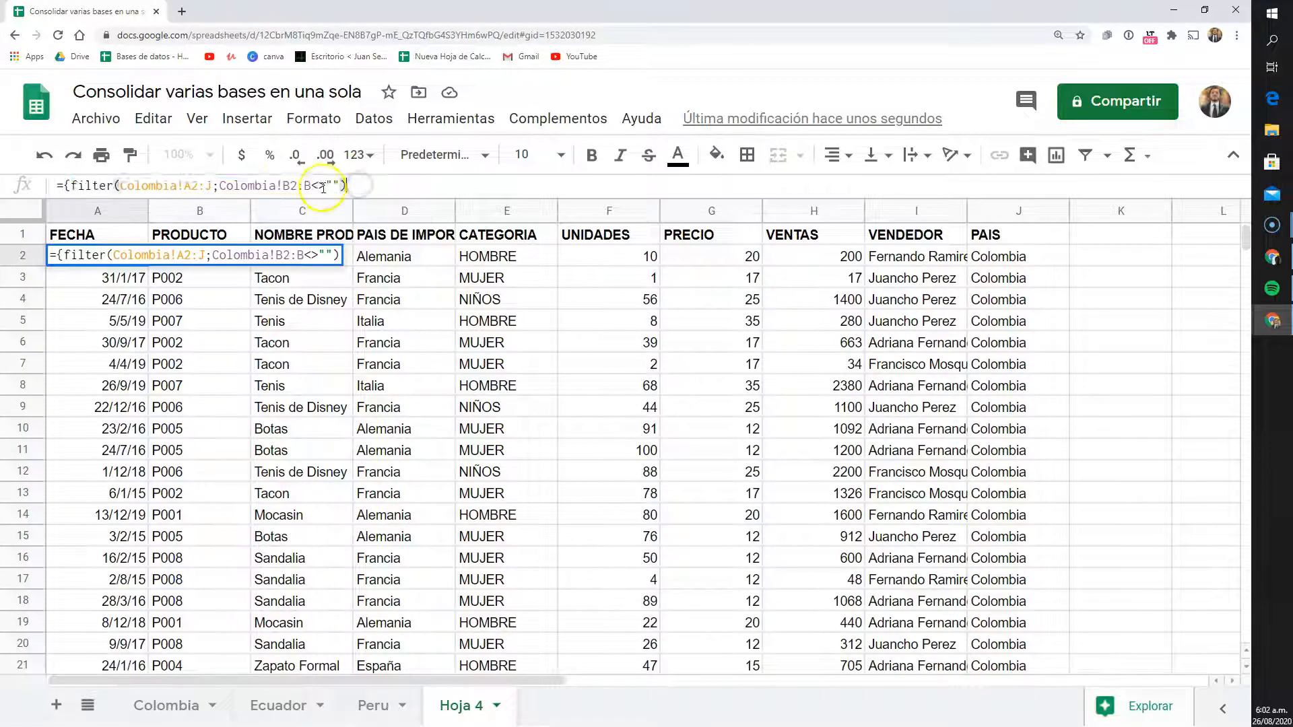
pyautogui.write(';')
pyautogui.hotkey('ctrl', 'v')
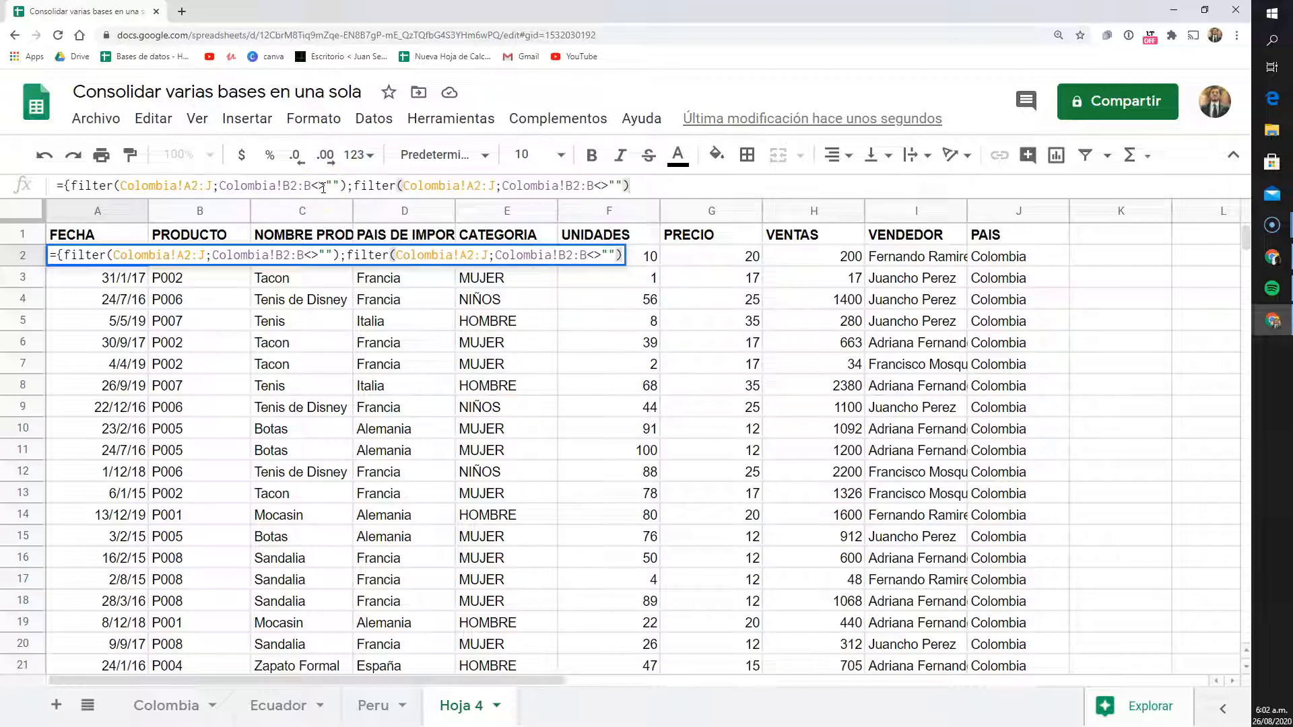
# - Change both sheet references in the second FILTER to Ecuador
pyautogui.moveTo(461, 185); pyautogui.dragTo(404, 183)
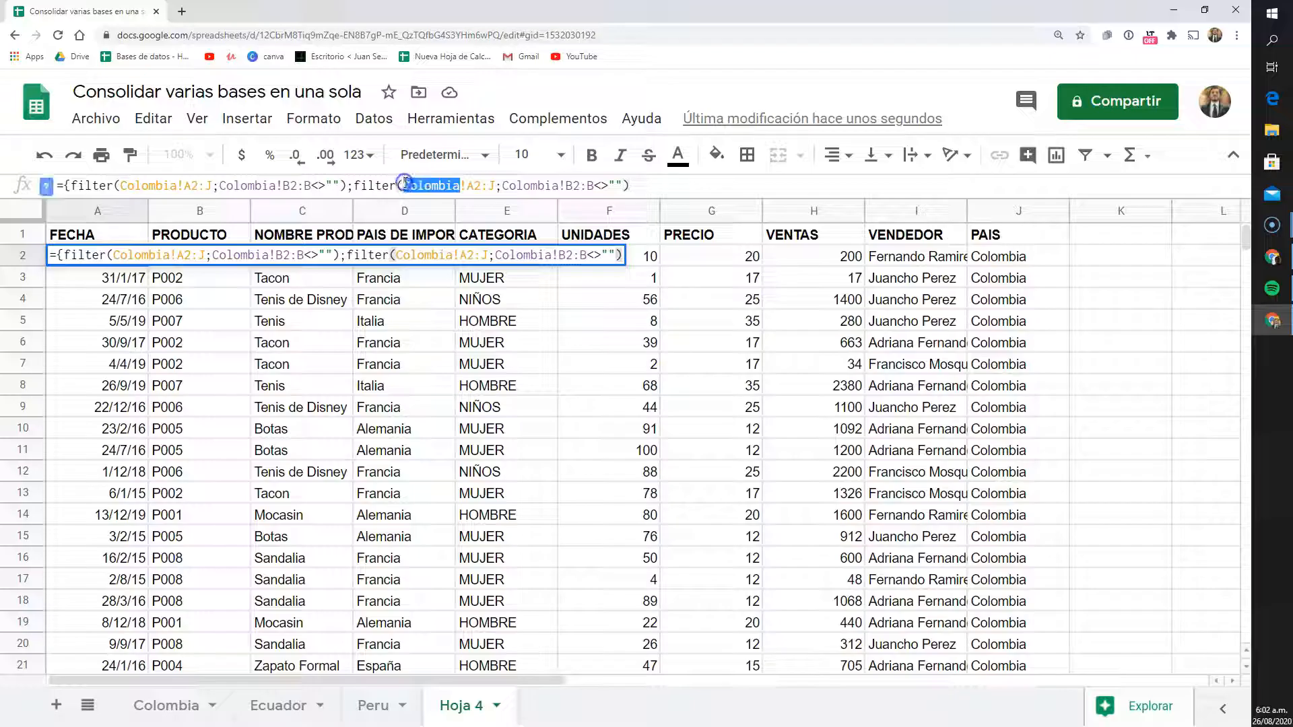
pyautogui.write('Ecuador')
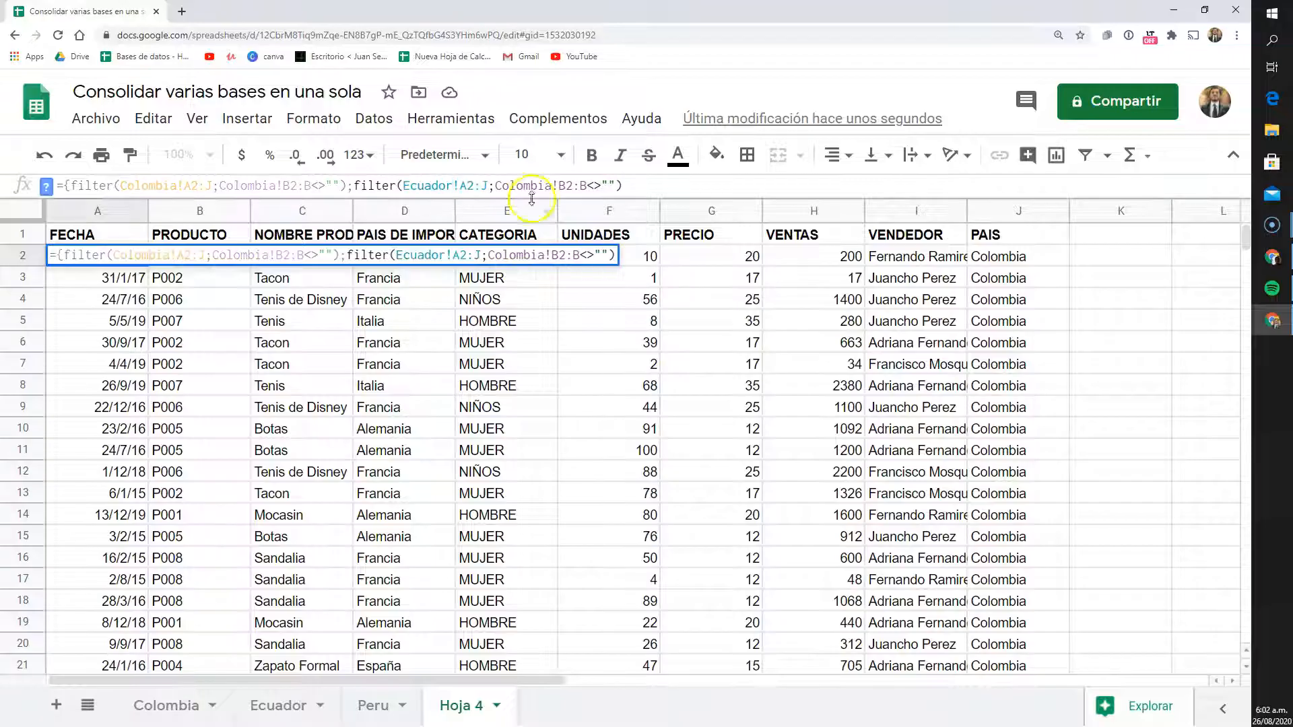
pyautogui.moveTo(552, 188); pyautogui.dragTo(508, 189)
pyautogui.write('Ecuador')
pyautogui.click(651, 186)
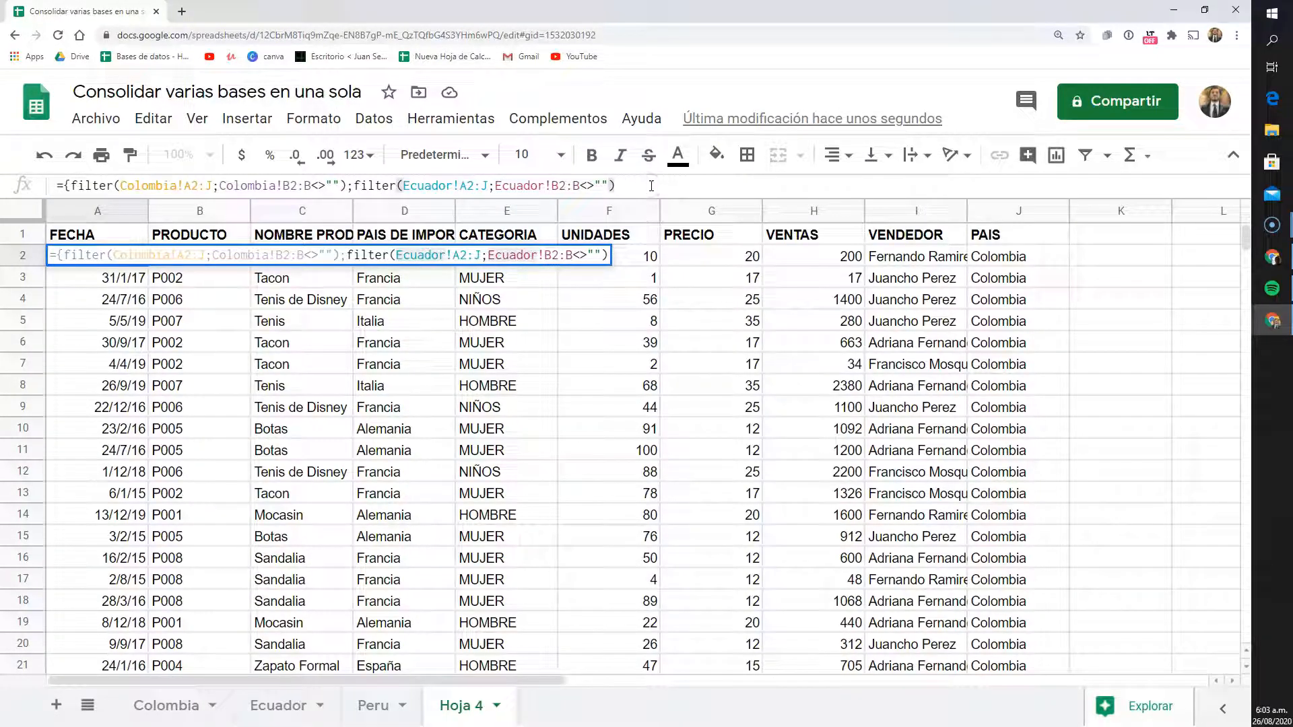
# - Append a third FILTER using Peru!A2:J and Peru!B2:B<>"", close the array with } and enter the formula
pyautogui.write(';filter(Colombia!A2:J;Colombia!B2:B<>"")')
pyautogui.moveTo(729, 186); pyautogui.dragTo(660, 180)
pyautogui.write('Peru')
pyautogui.moveTo(782, 185); pyautogui.dragTo(740, 185)
pyautogui.write('Peru')
pyautogui.click(904, 184)
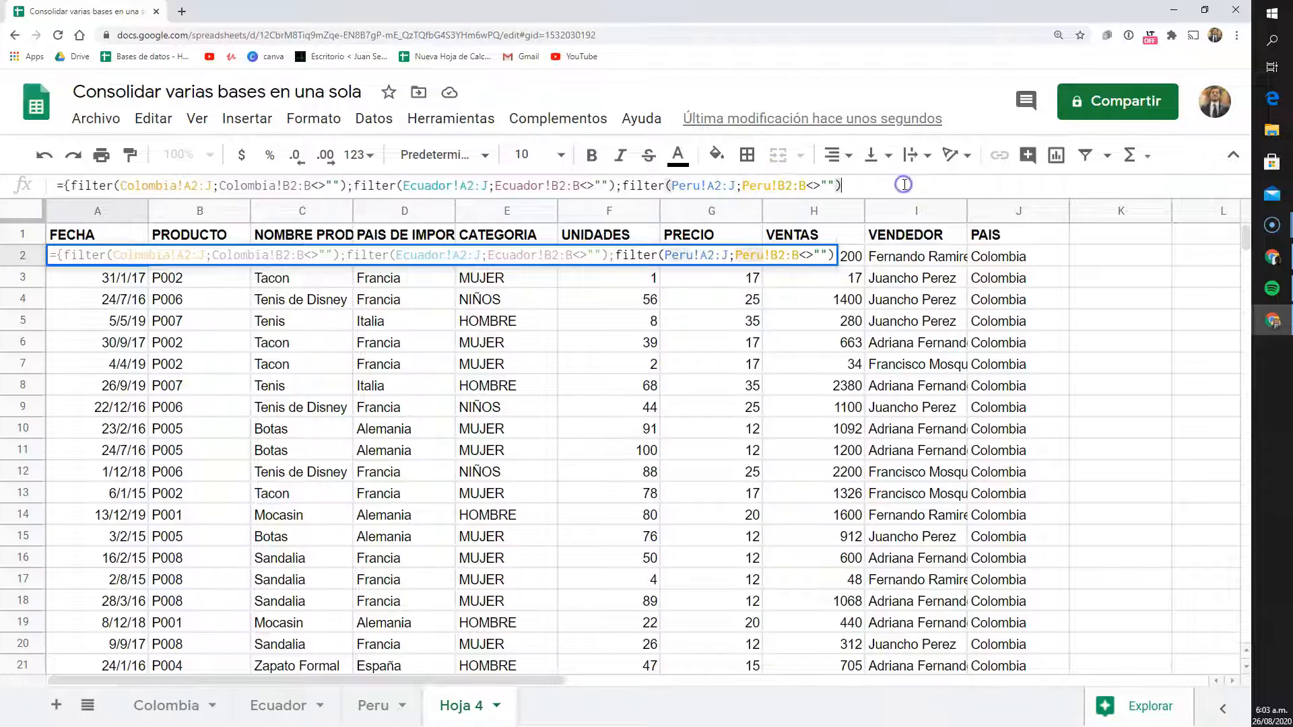
pyautogui.press('Return')
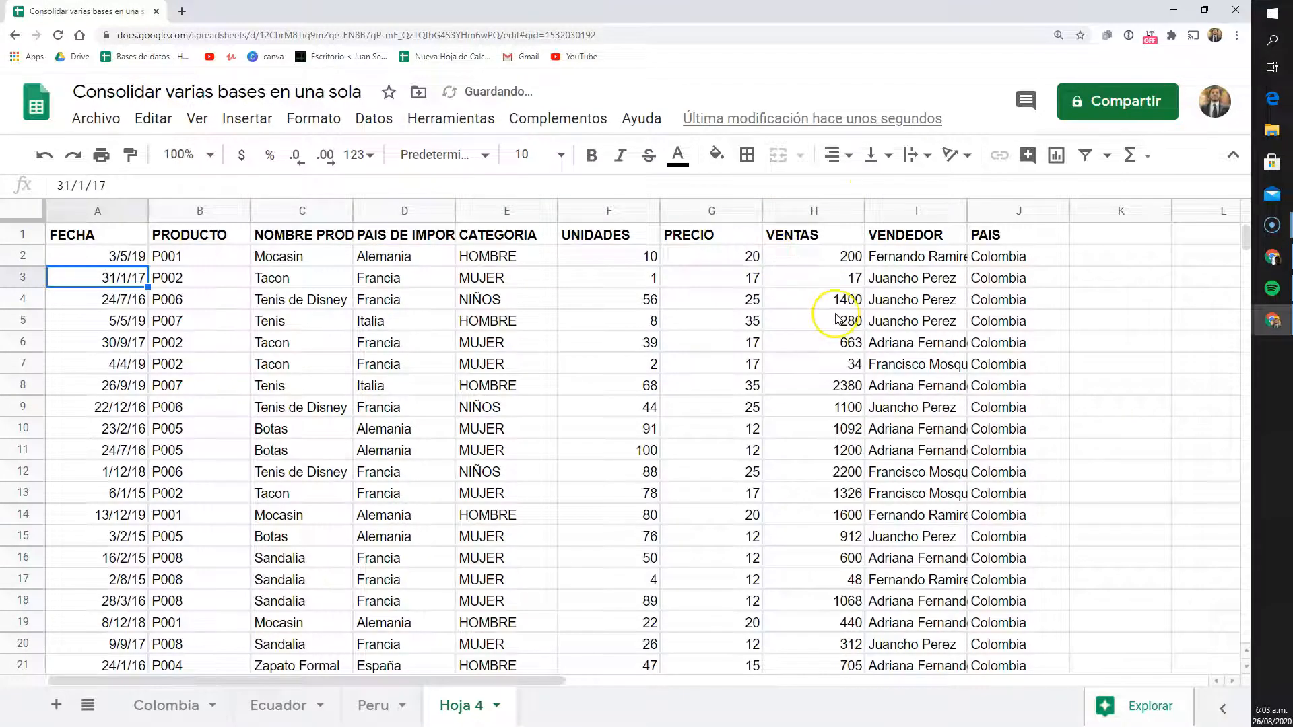
# - Check the FILTER results on Hoja 4 for blank rows between the country blocks and review the array formula in A2
pyautogui.scroll(-5, 837, 319)
pyautogui.scroll(-20, 837, 319)
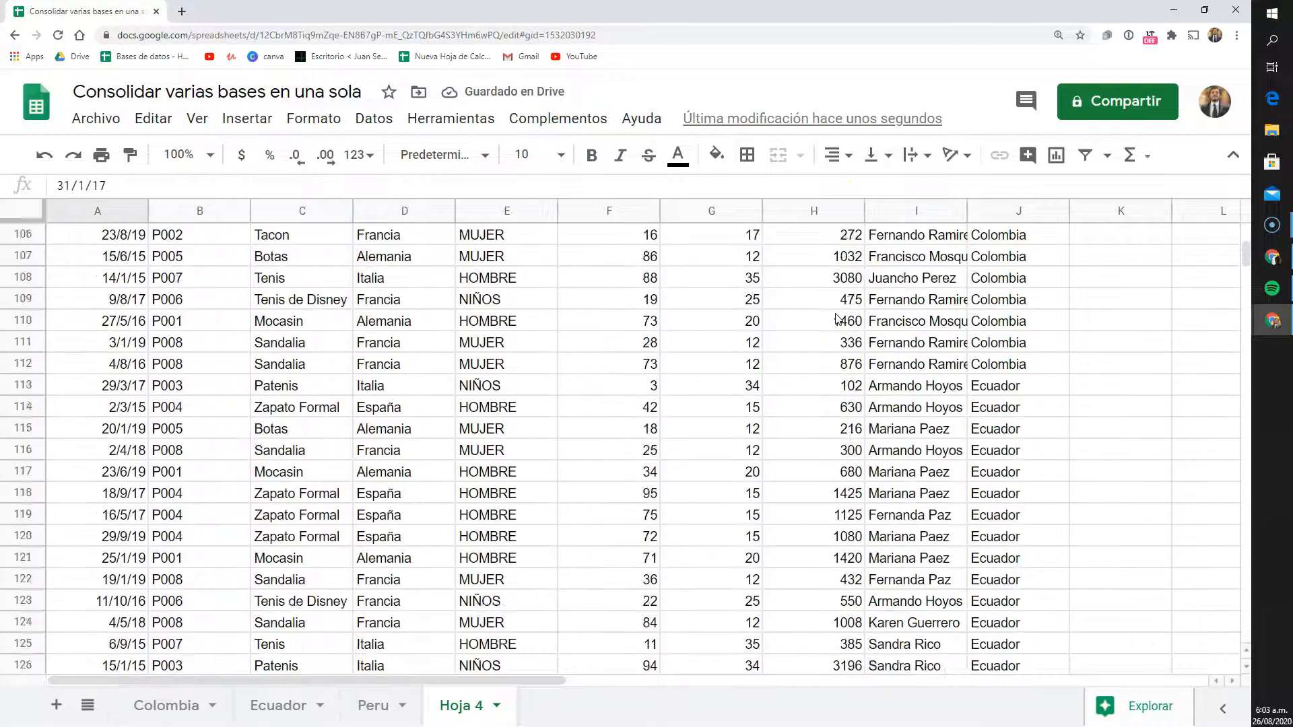
pyautogui.scroll(20, 837, 319)
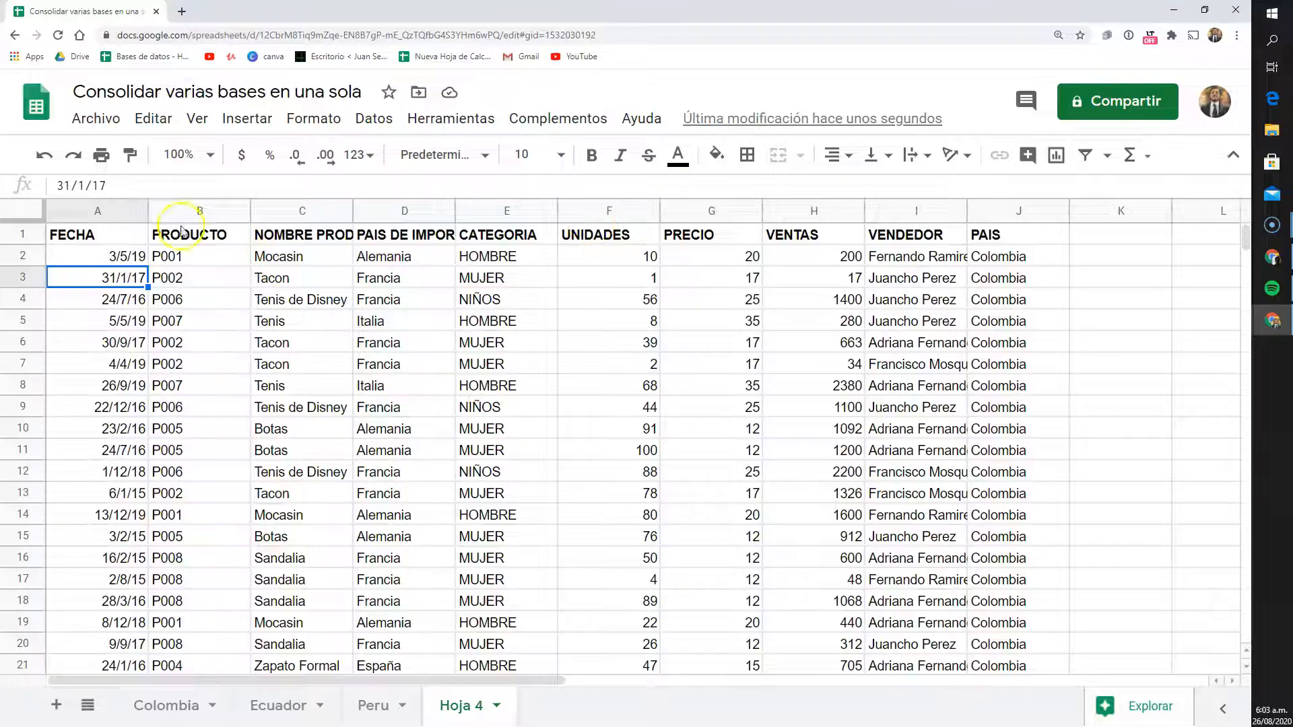
pyautogui.click(136, 257)
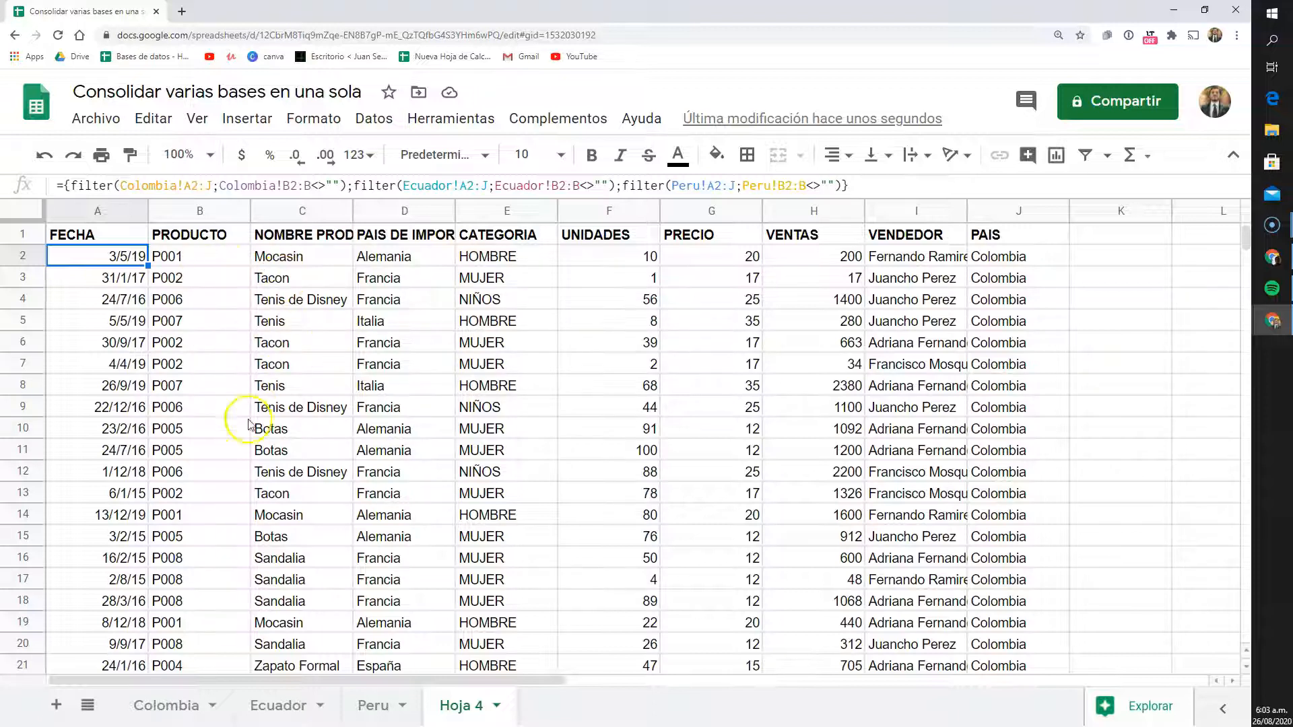
# - Look over the Colombia, Ecuador and Peru source sheets and the consolidated rows on Hoja 4
pyautogui.click(168, 705)
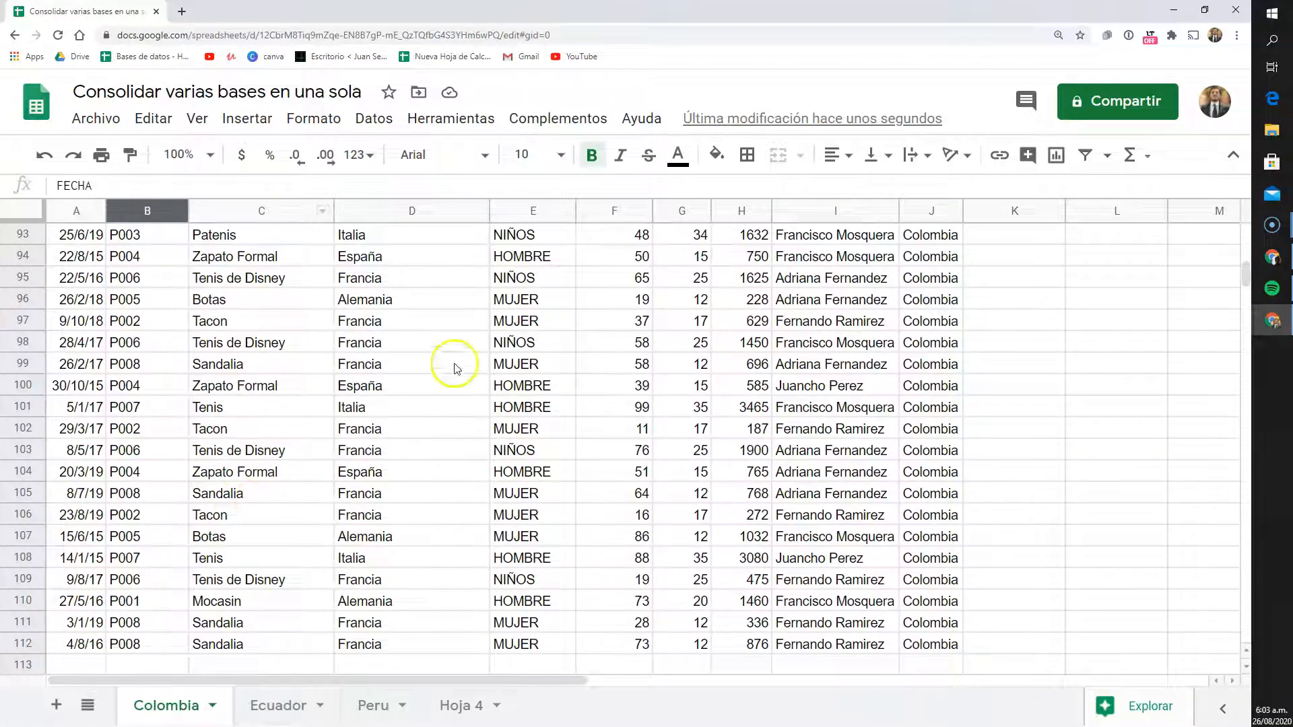
pyautogui.click(282, 706)
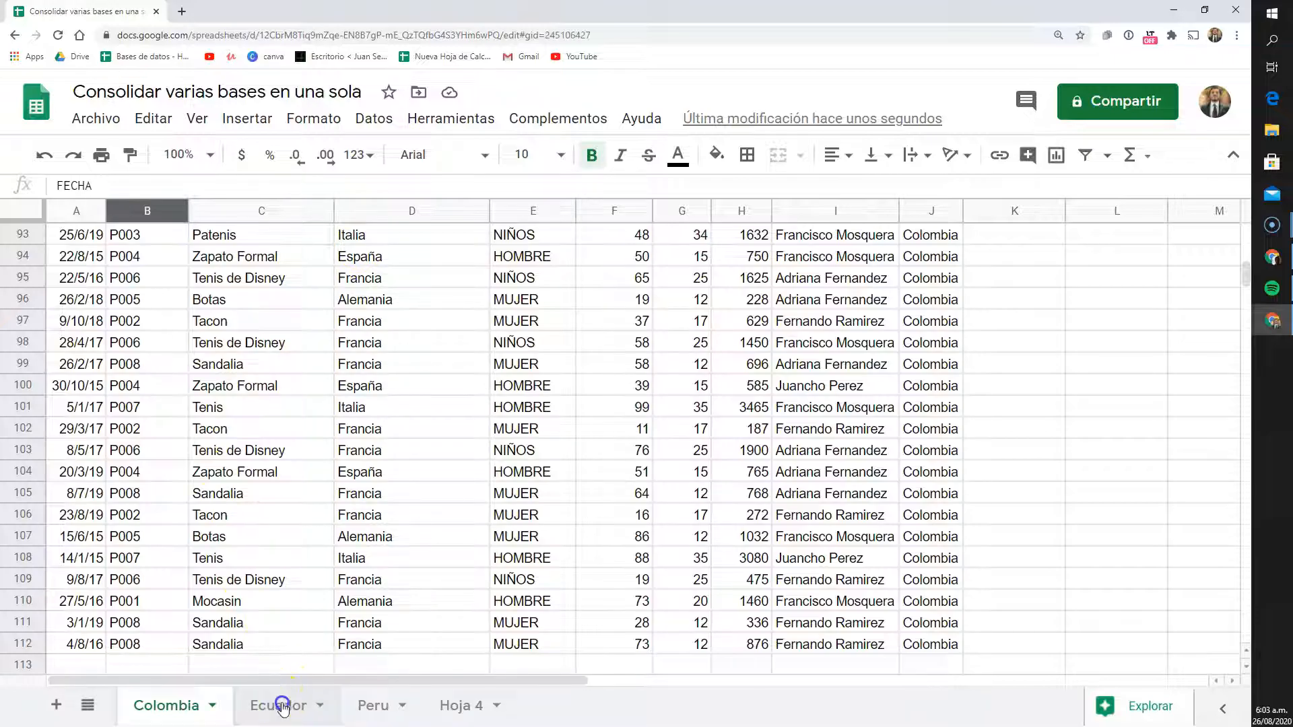
pyautogui.click(370, 705)
pyautogui.click(462, 706)
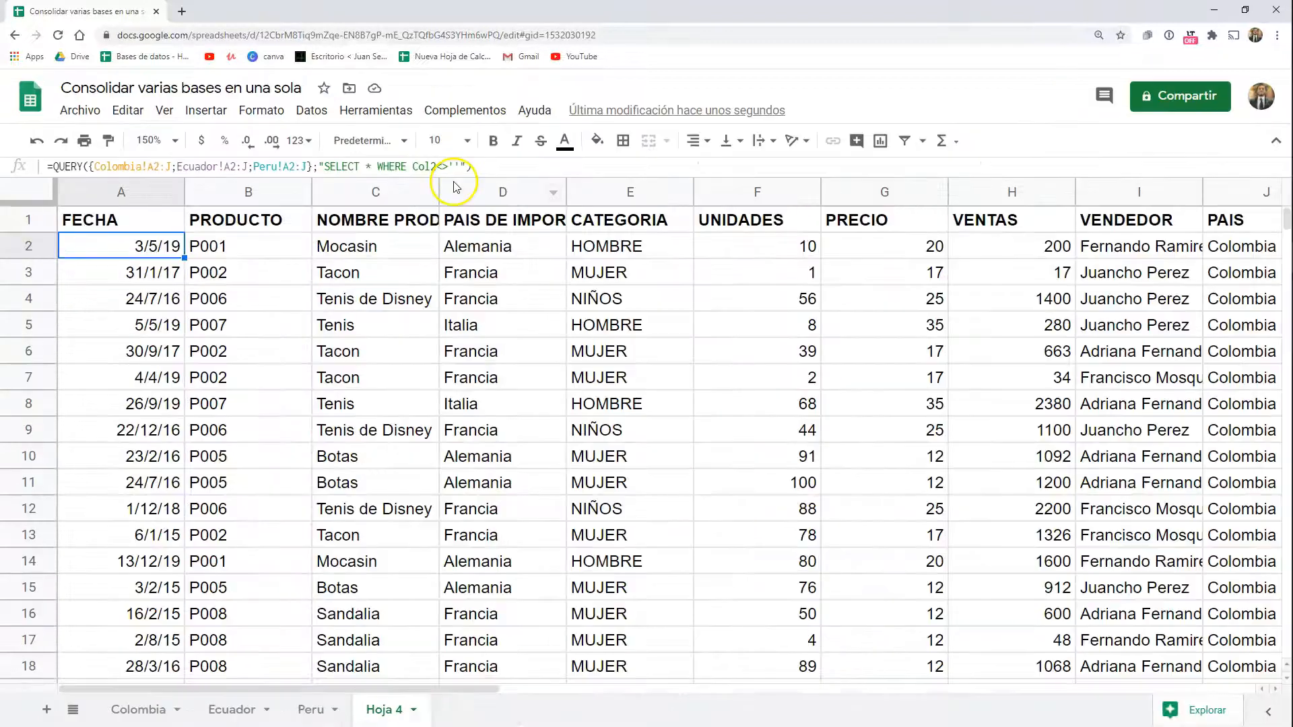
pyautogui.scroll(-4, 289, 407)
pyautogui.scroll(4, 289, 406)
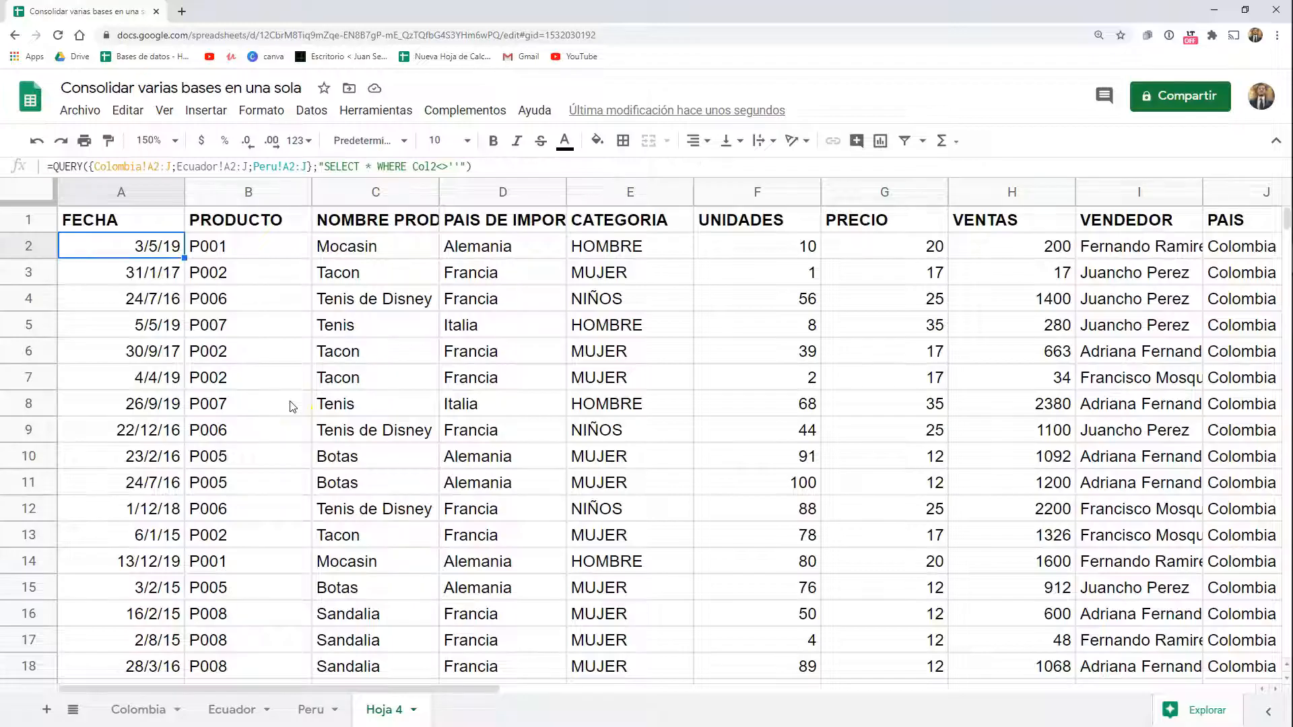